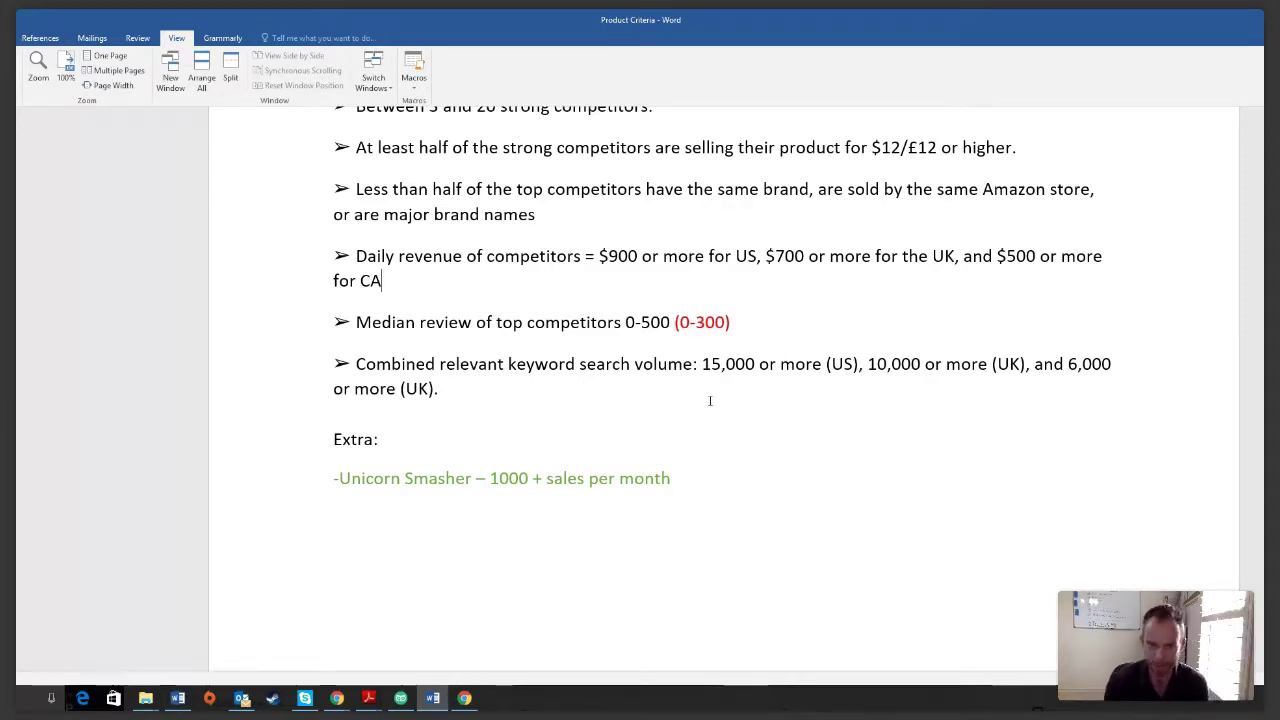
Step: Correct the second "(UK)" in the combined keyword search volume criterion to "(CA)"
click(455, 393)
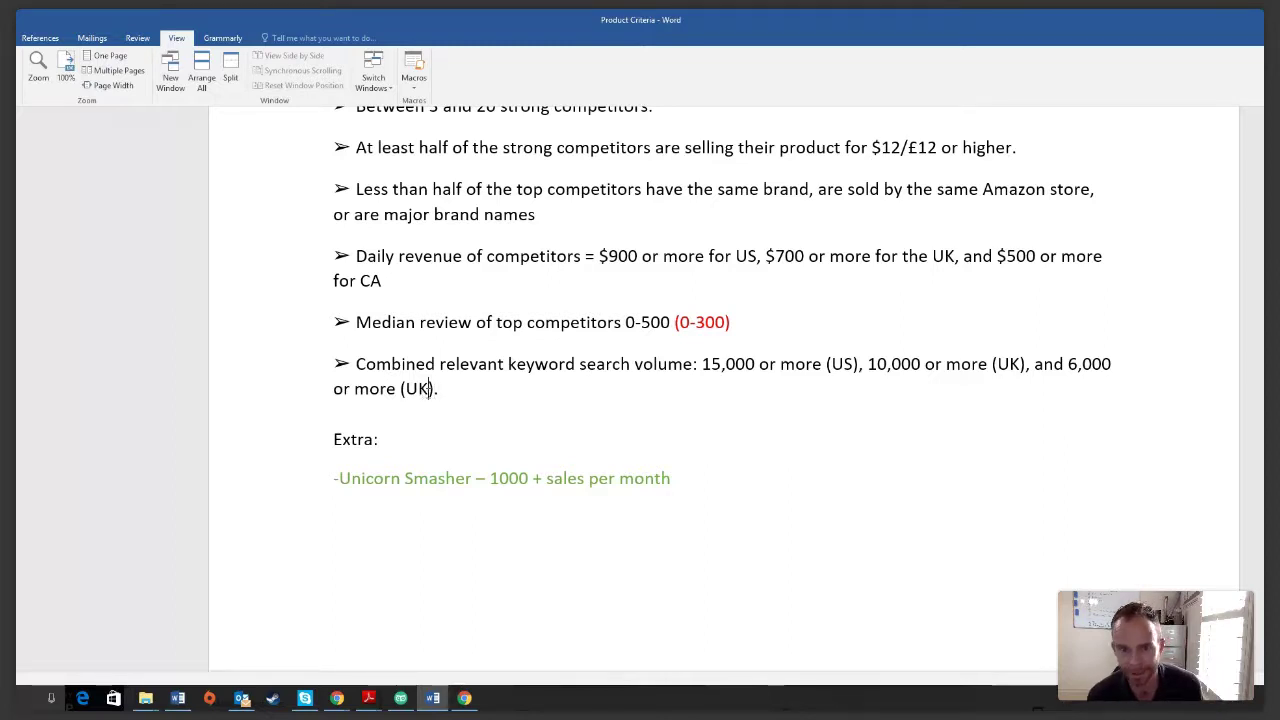
key(BackSpace)
key(BackSpace)
key(Caps_Lock)
text(CA)
key(Caps_Lock)
click(454, 390)
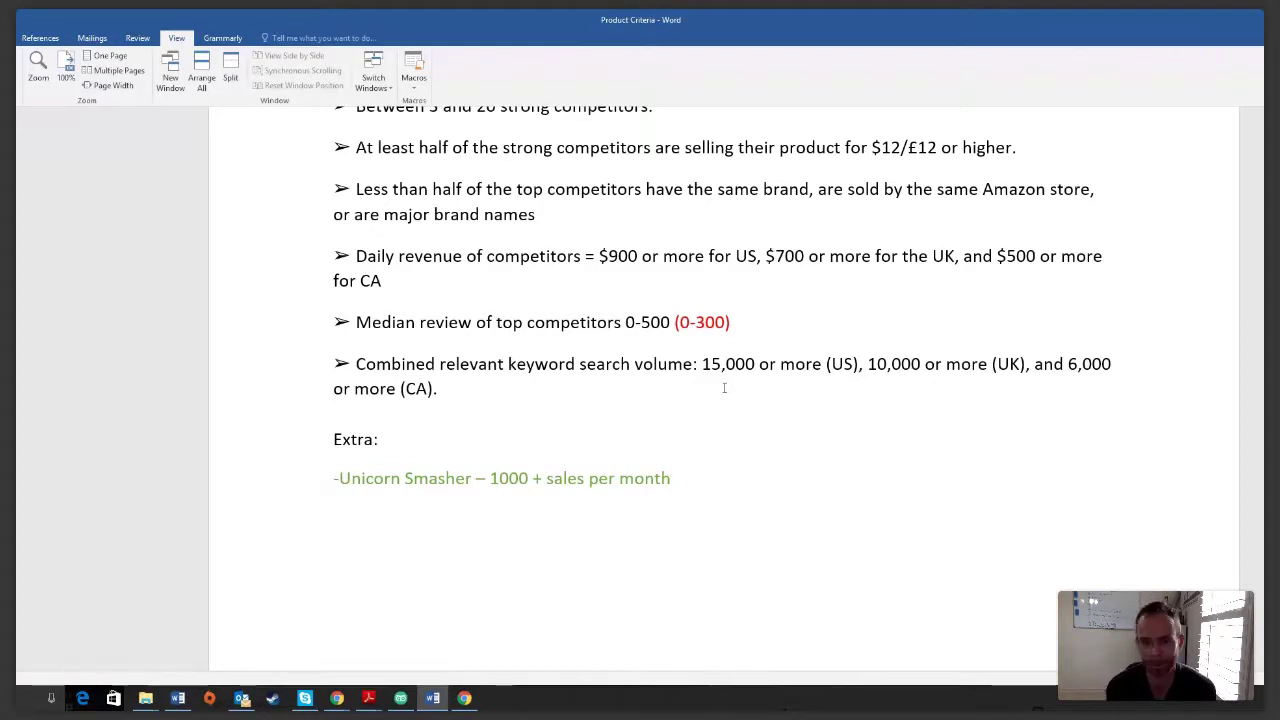
scroll(789, 438, up, 1)
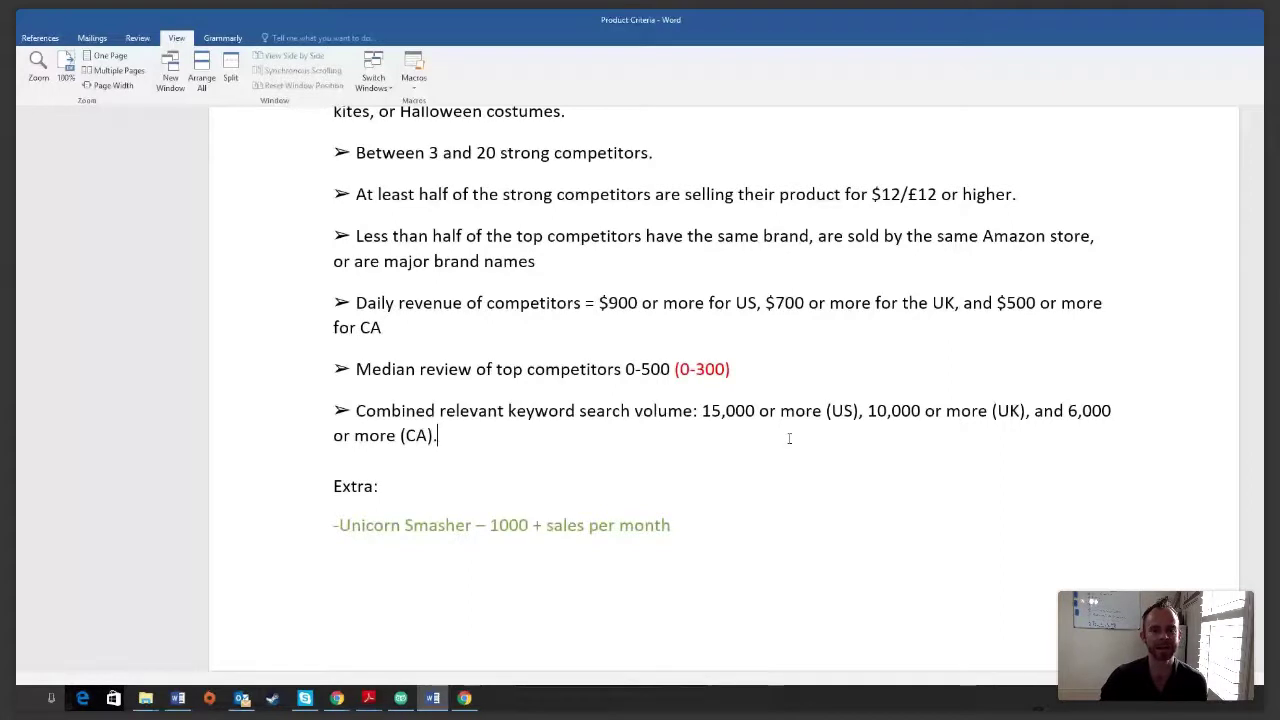
scroll(857, 463, up, 2)
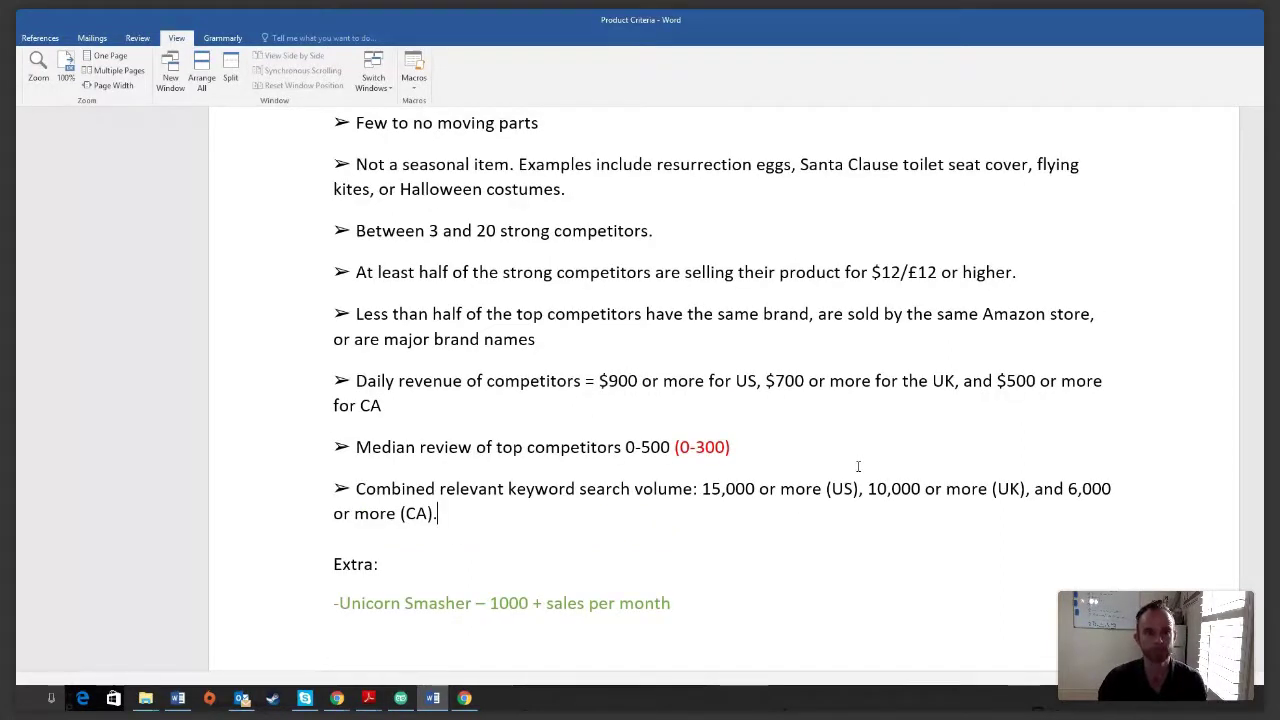
scroll(850, 470, down, 2)
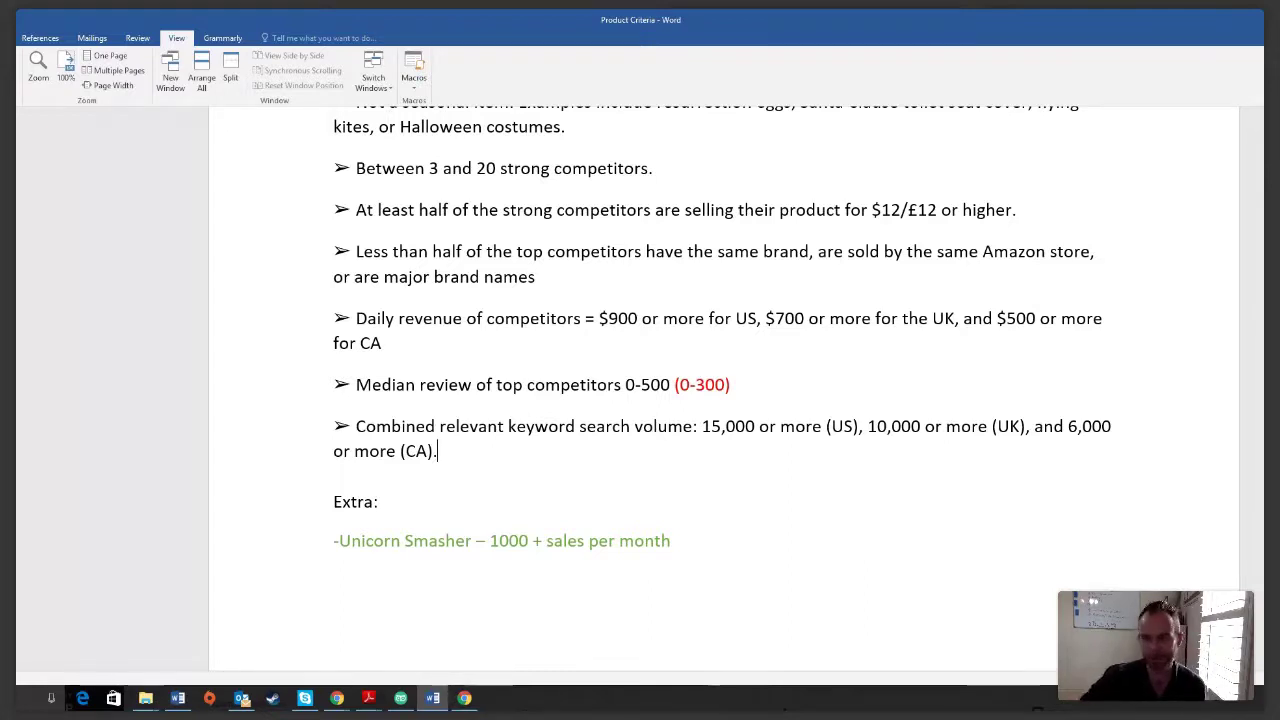
Step: Switch from the Product Criteria document to the AmazeOwl window showing the tracked products and maximize it
click(1263, 20)
drag(897, 46, 1044, 283)
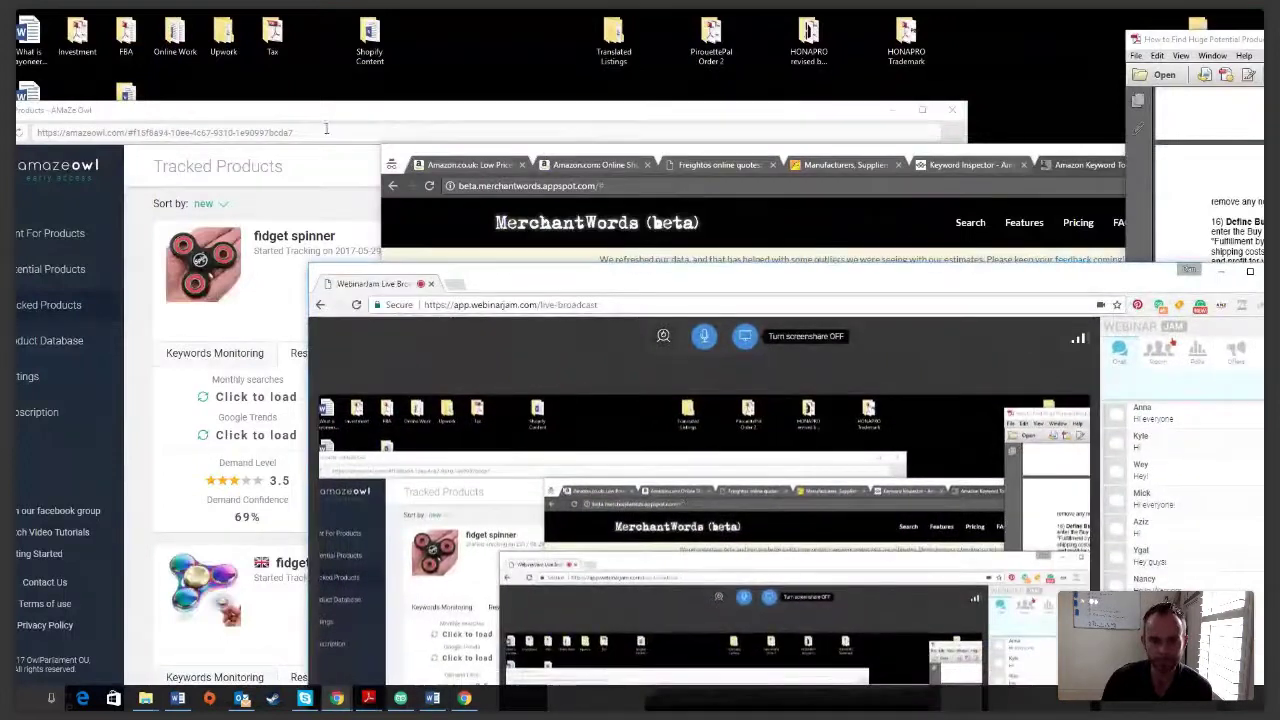
click(356, 117)
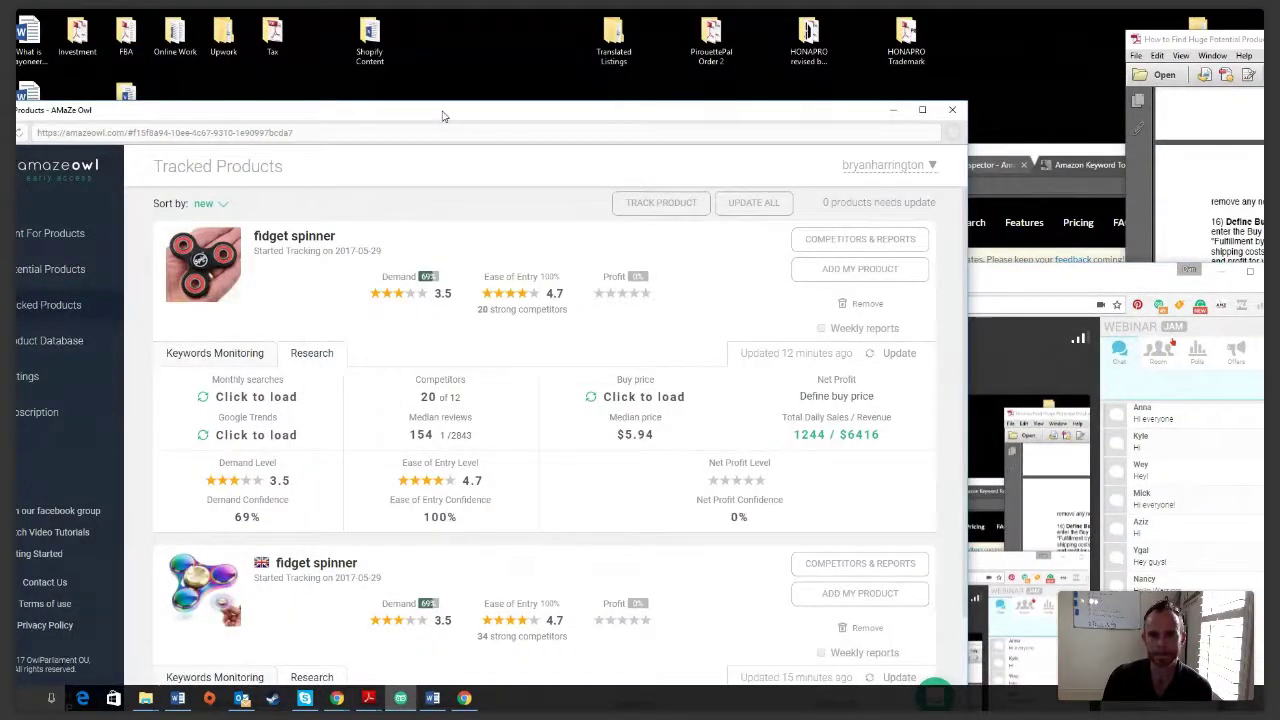
drag(444, 117, 458, 95)
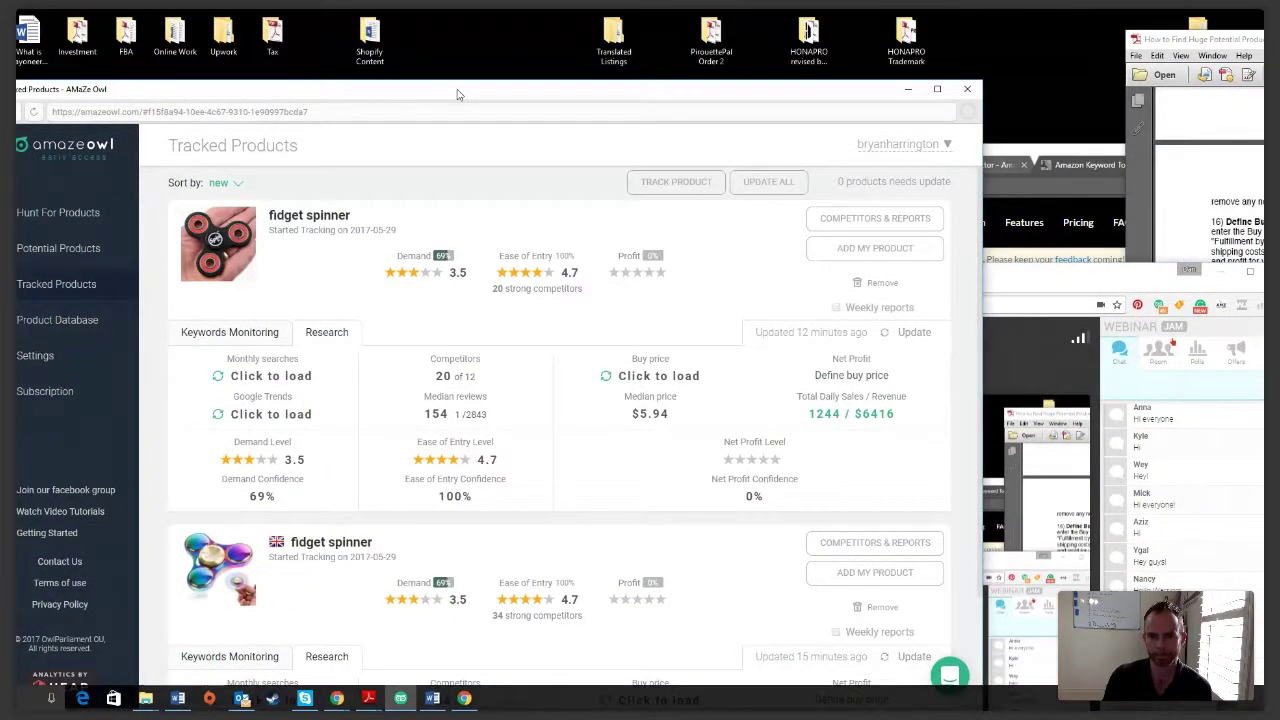
double_click(458, 95)
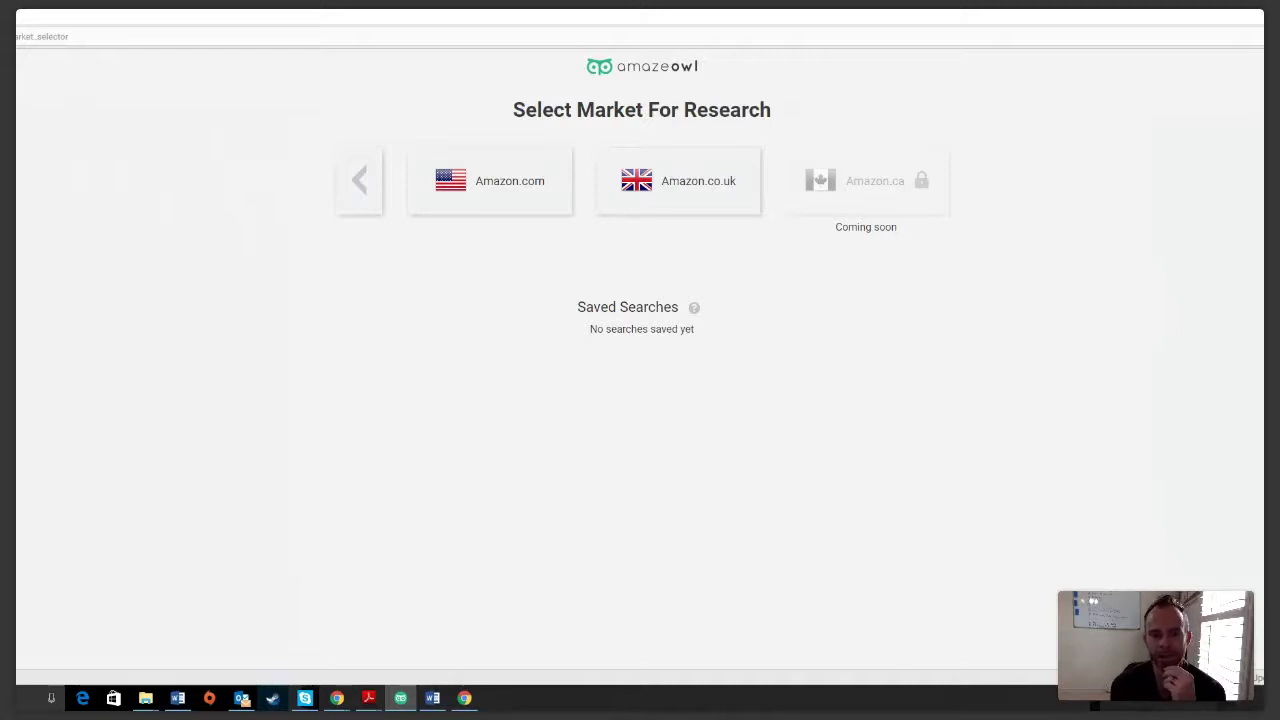
Step: Open the product filter settings and view the Amazon.co.uk filters, returning to the Amazon.com ones
click(18, 166)
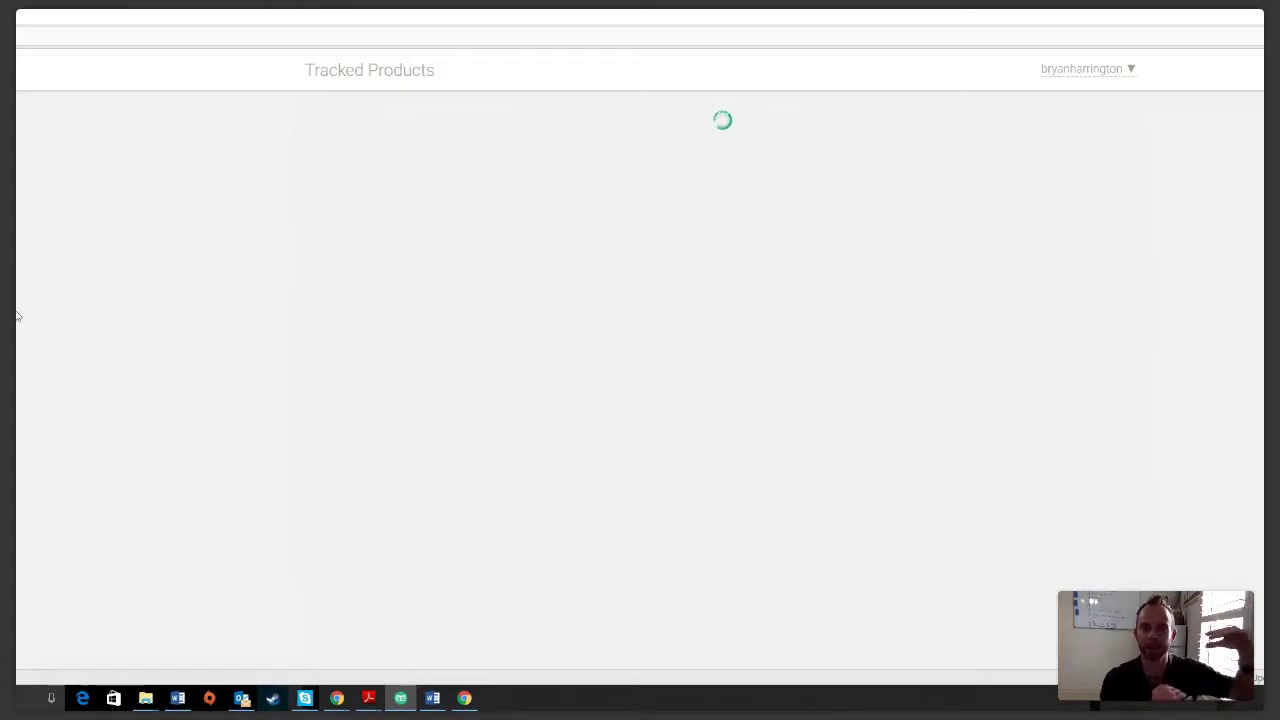
click(78, 305)
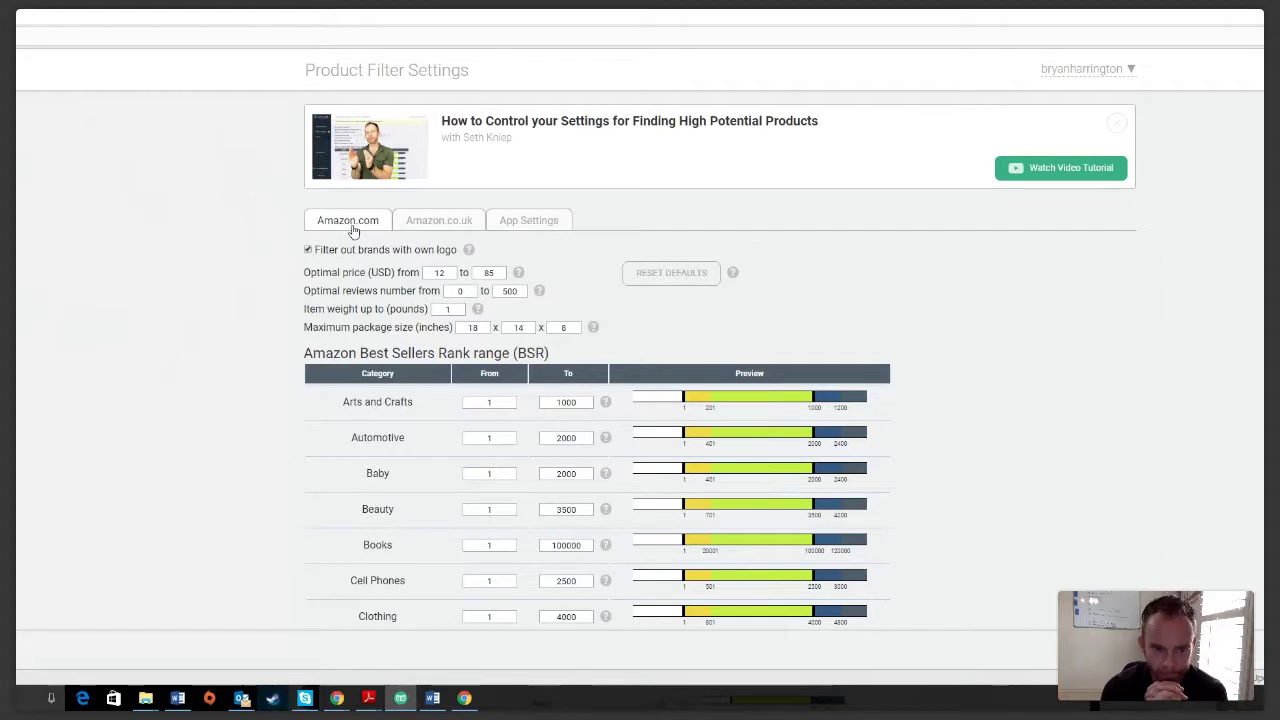
click(423, 228)
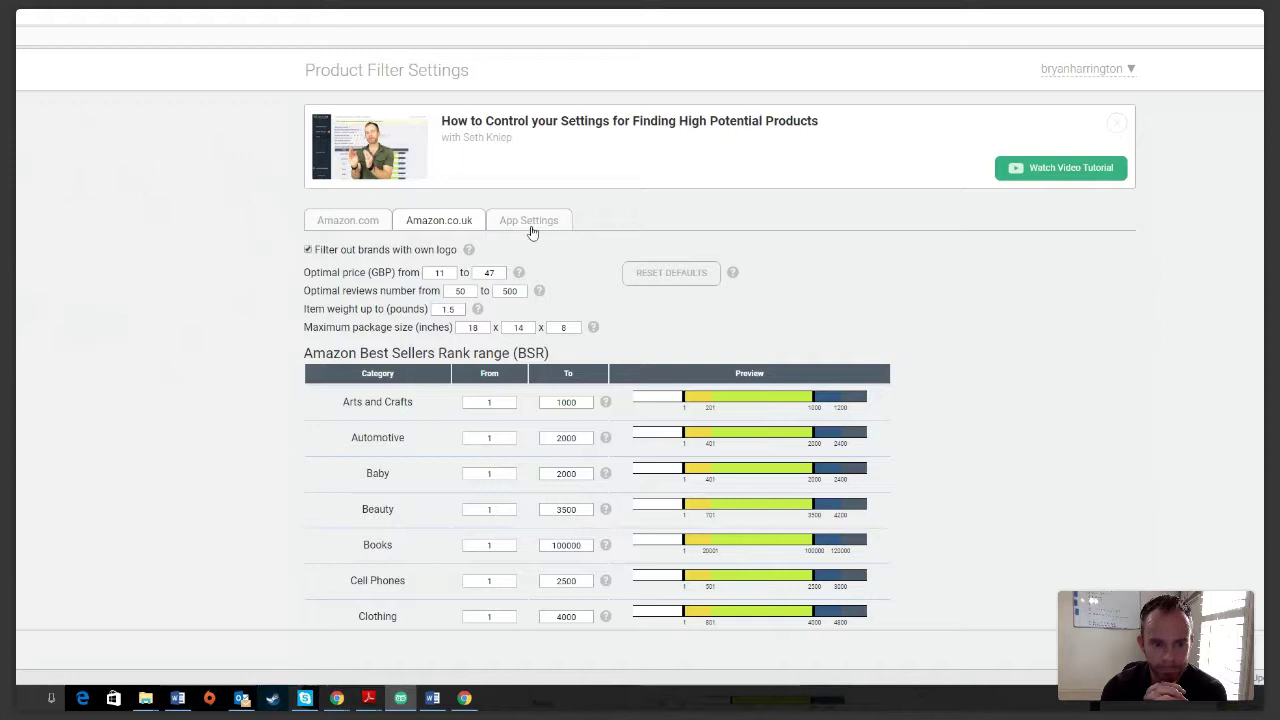
click(345, 224)
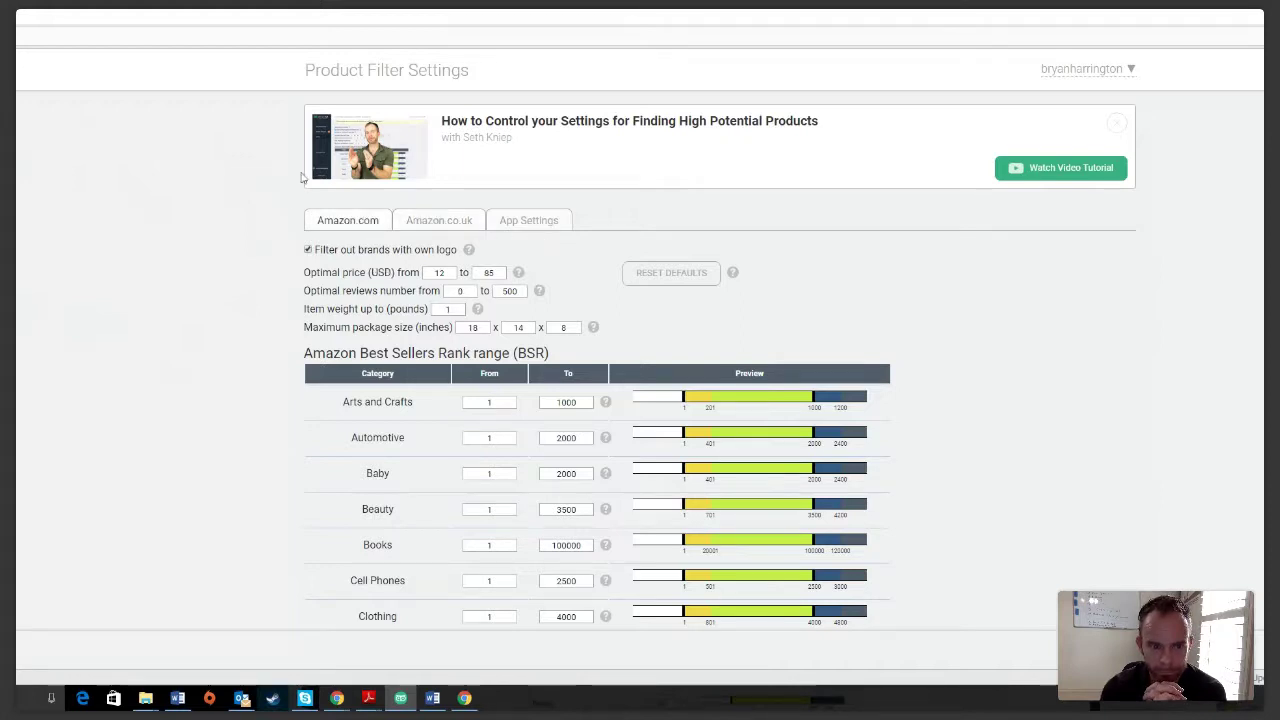
Step: Examine the Amazon.com price, review, weight and package-size filters and the Best Sellers Rank ranges for each category
click(448, 275)
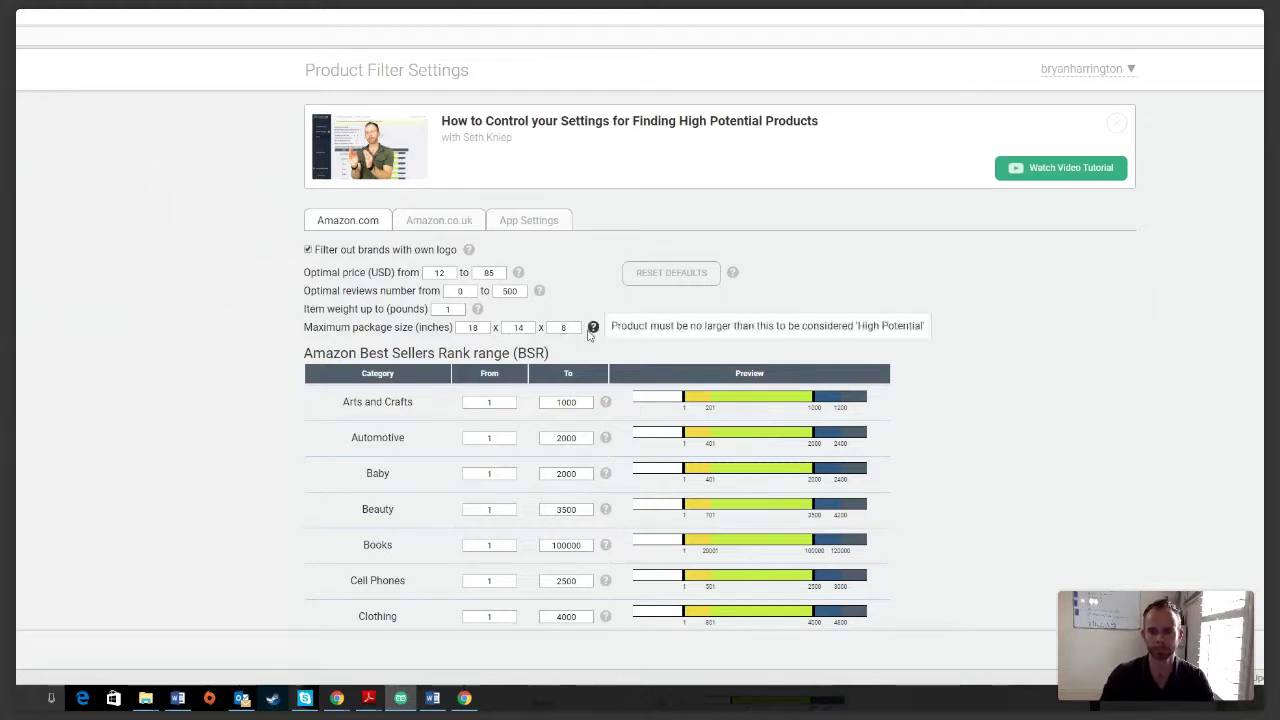
scroll(665, 400, down, 4)
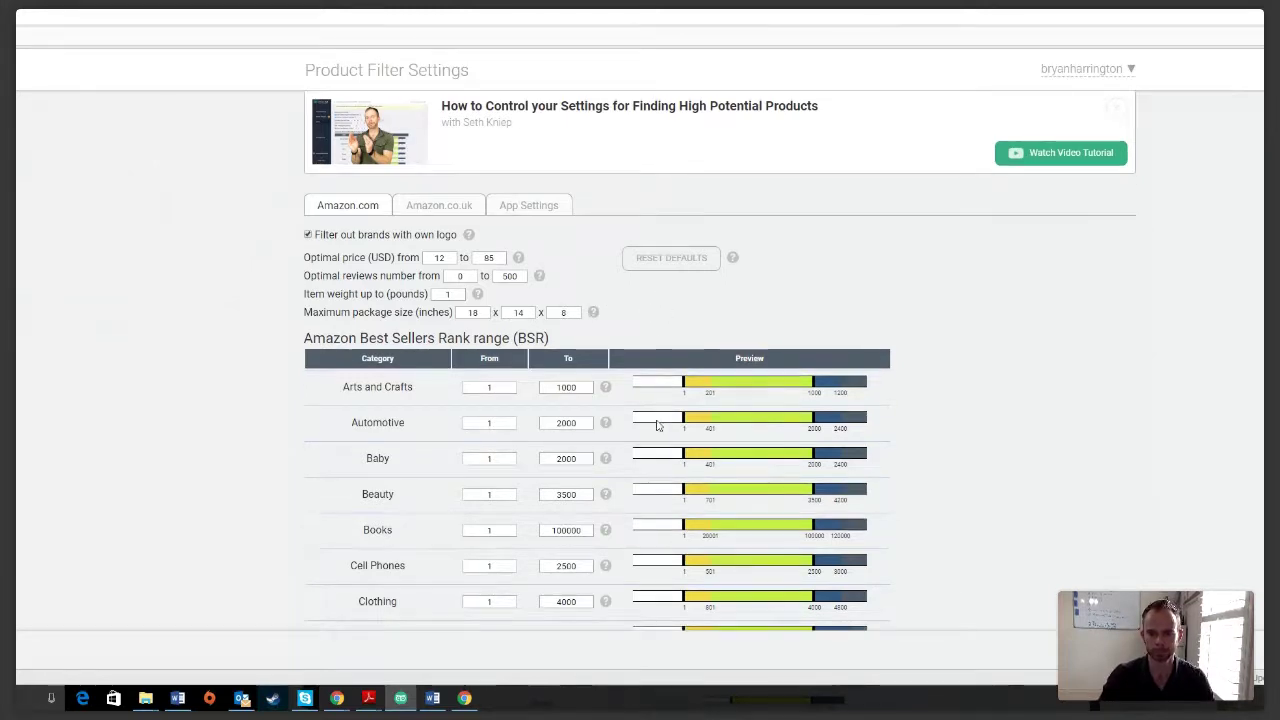
scroll(531, 351, down, 1)
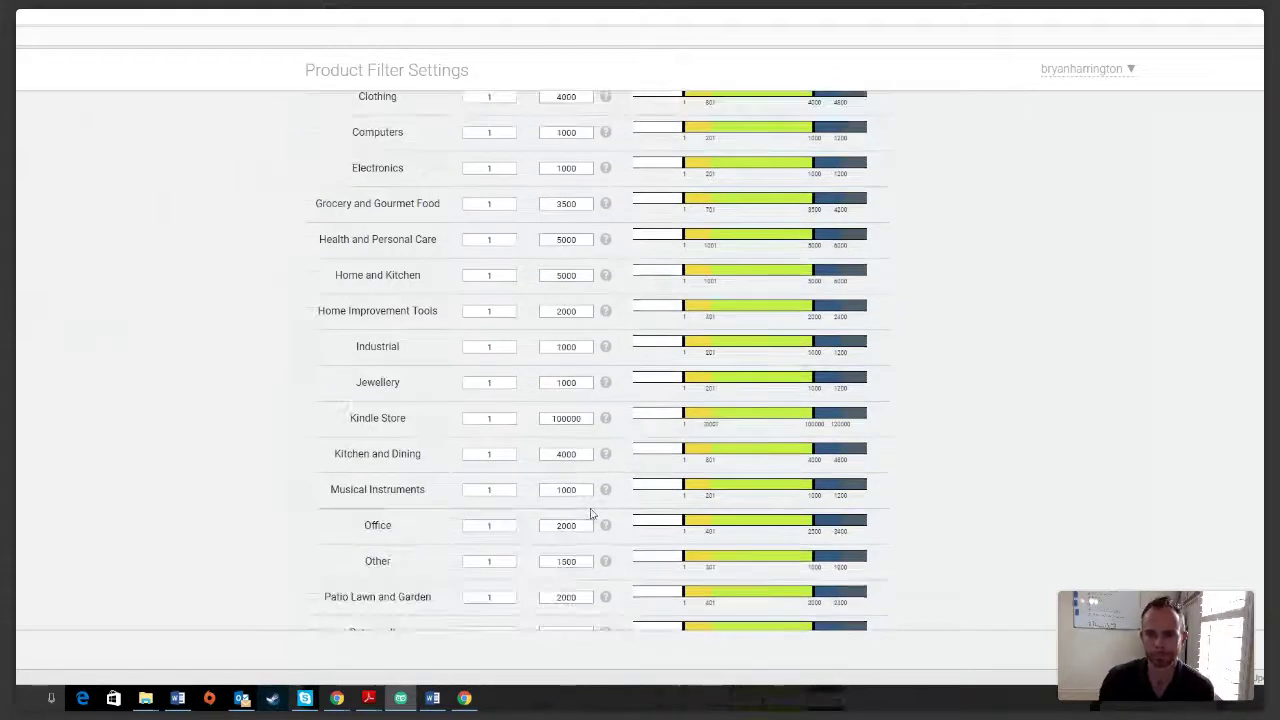
scroll(545, 240, up, 1)
scroll(545, 235, up, 3)
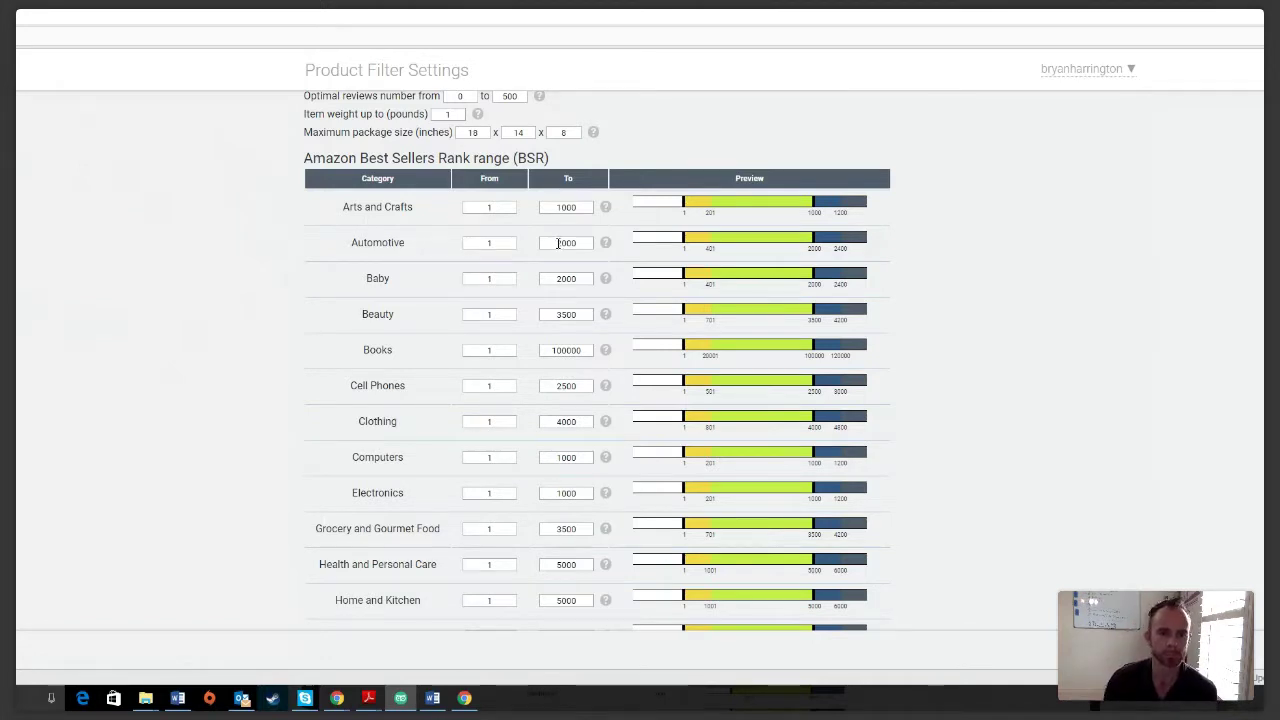
scroll(558, 243, down, 3)
scroll(560, 455, down, 2)
scroll(552, 440, up, 2)
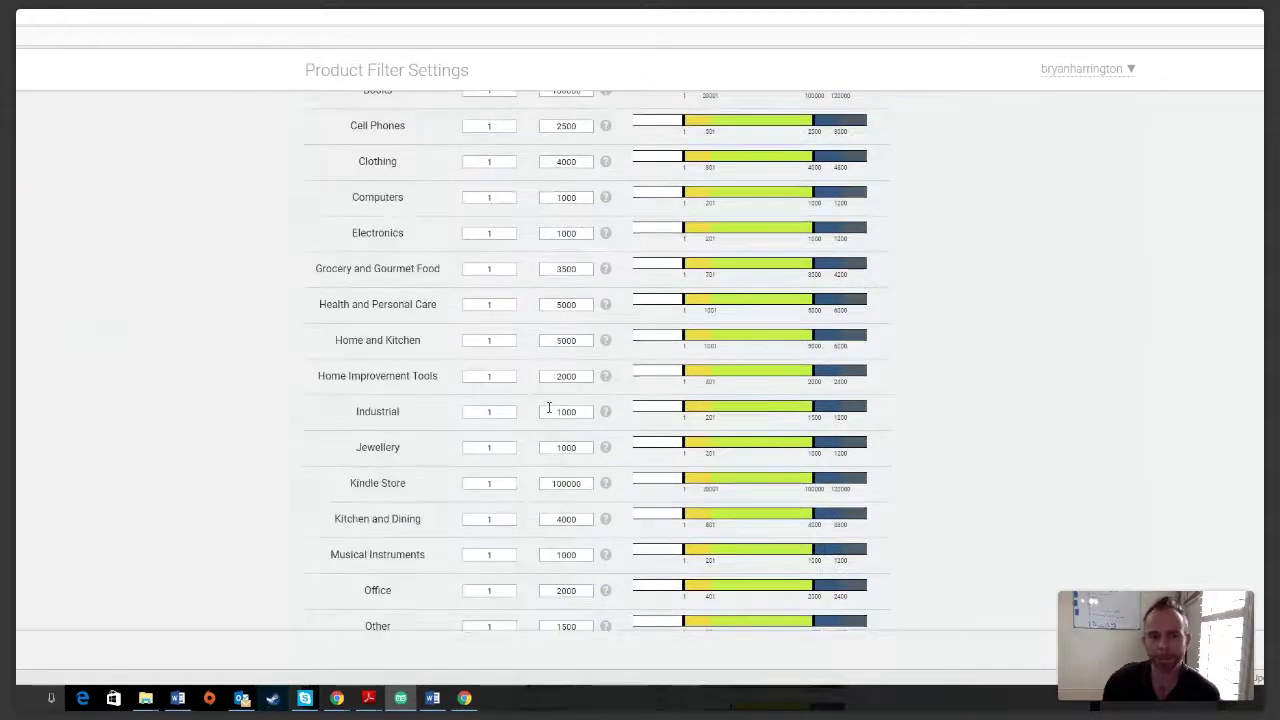
scroll(549, 405, up, 5)
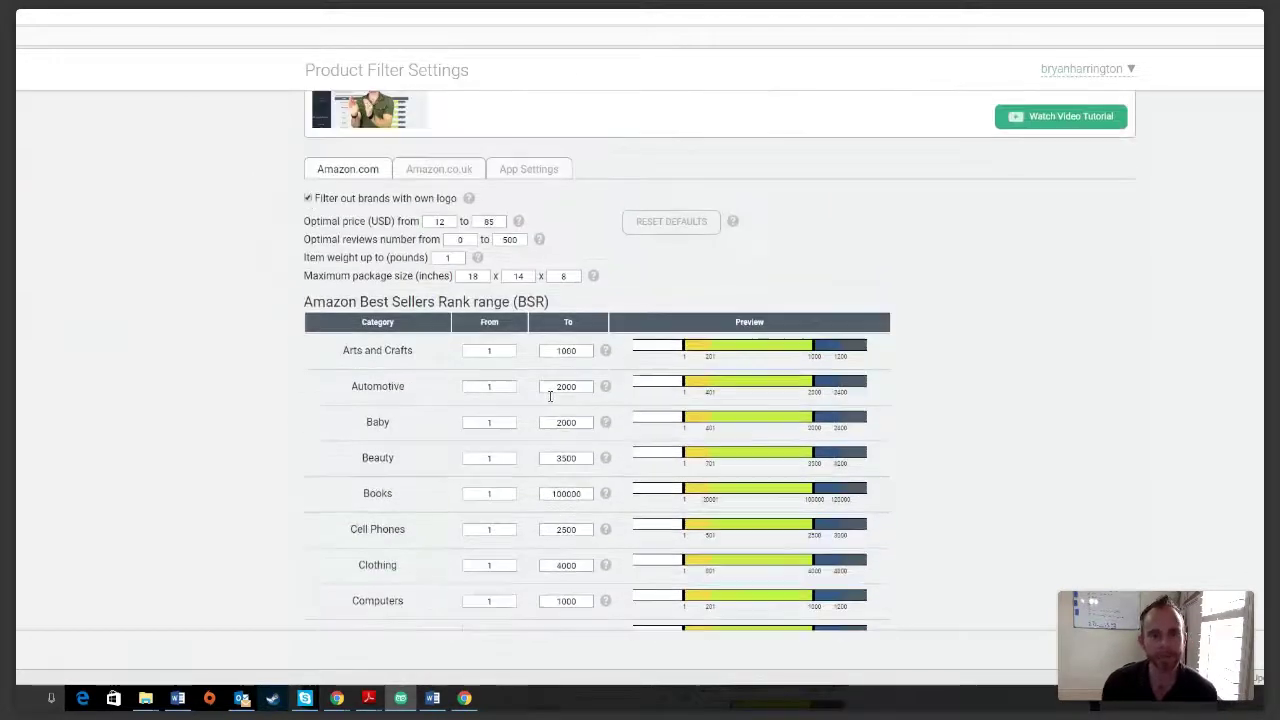
scroll(550, 396, up, 1)
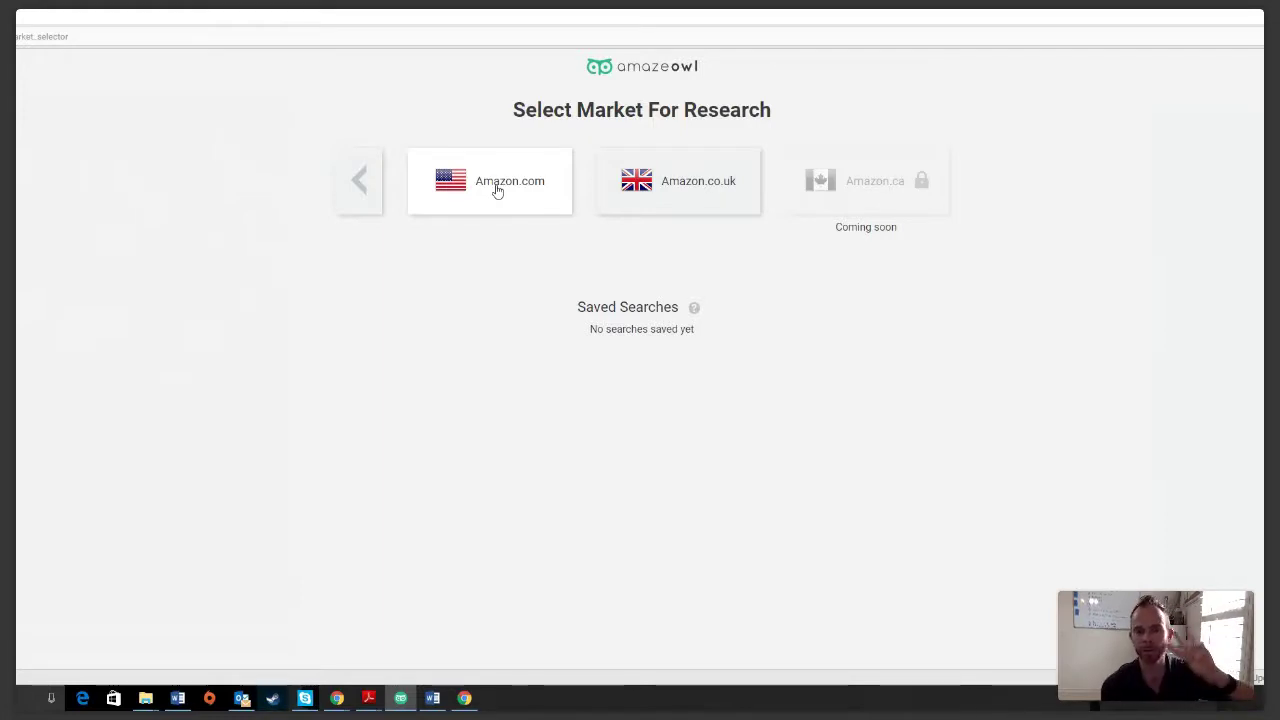
Step: Open the Amazon.com market for research and maximize its results window, shifting the PDF guide further into view beforehand
click(497, 191)
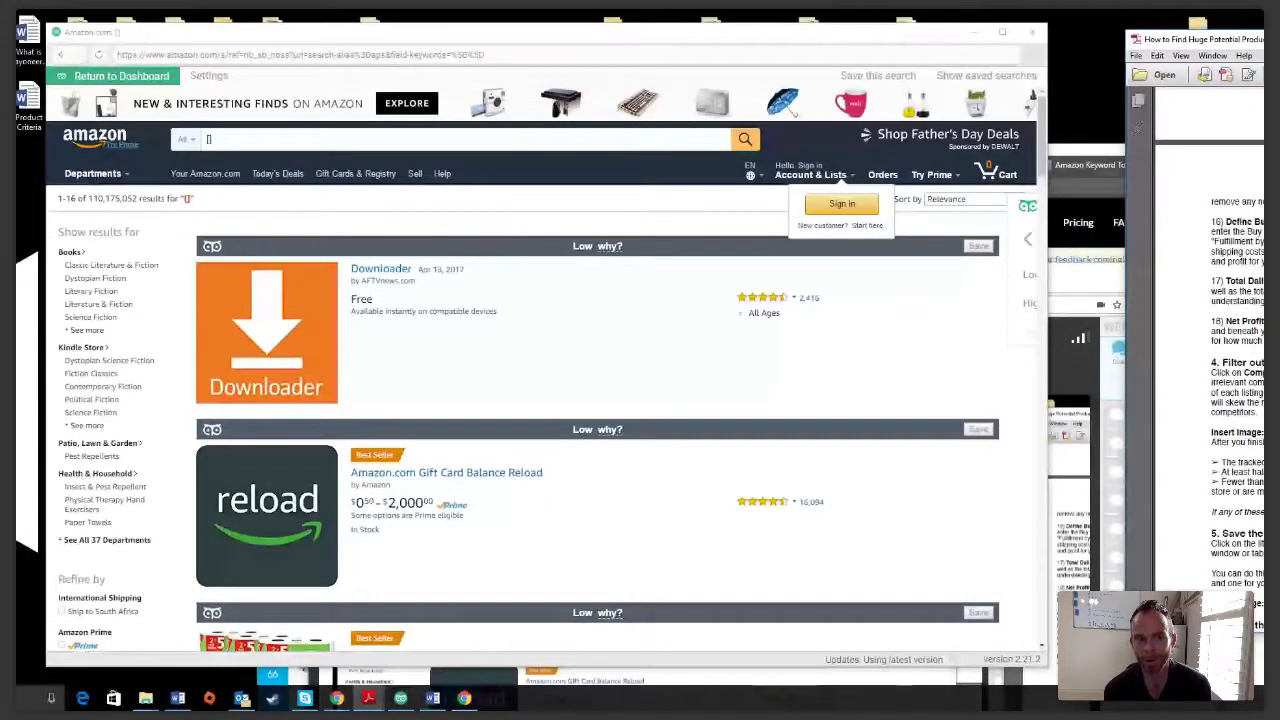
drag(1205, 39, 1126, 66)
scroll(1215, 380, up, 8)
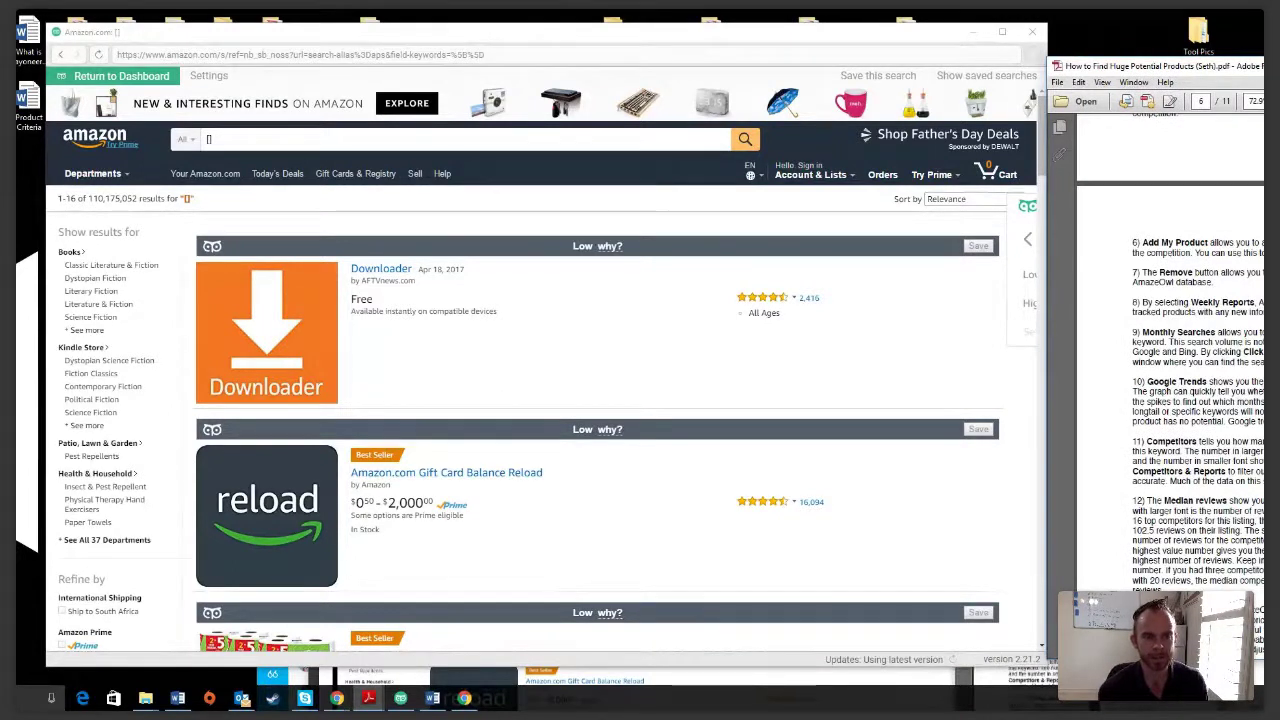
click(1002, 32)
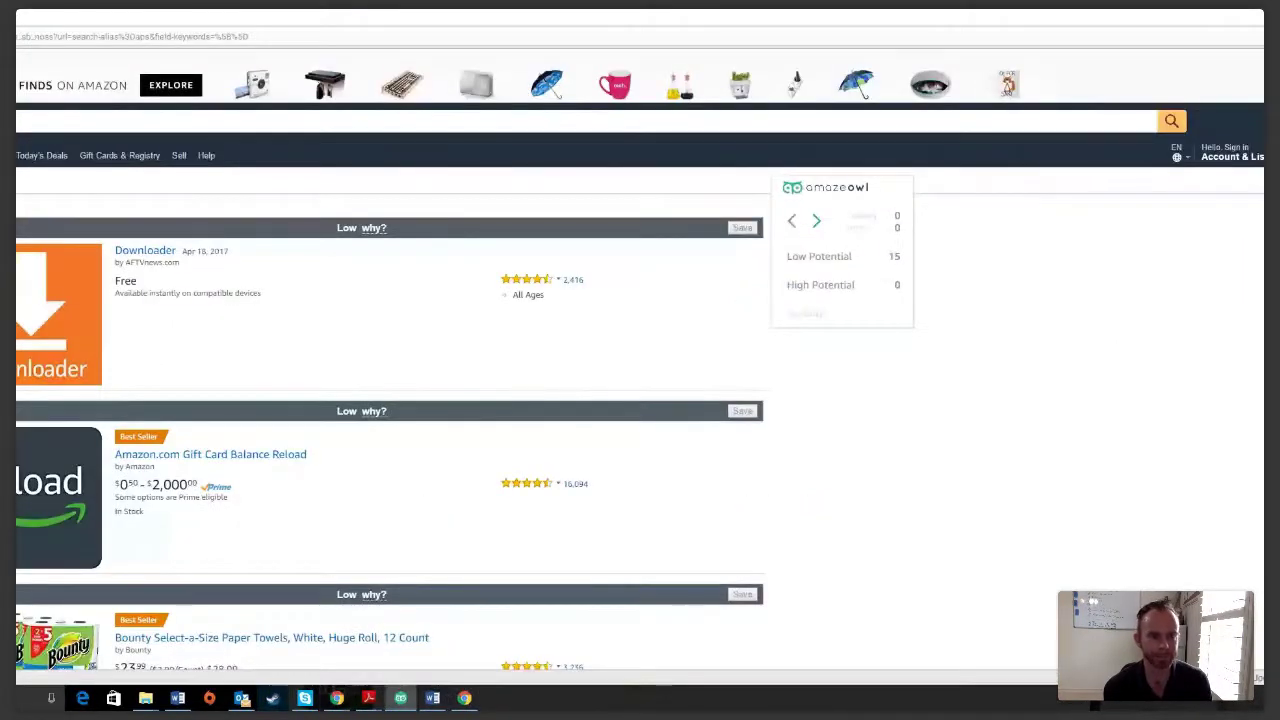
Step: Copy the amazon.com Best Sellers link from the Word document Document1 and select the address in the AmazeOwl research window
key(ctrl+l)
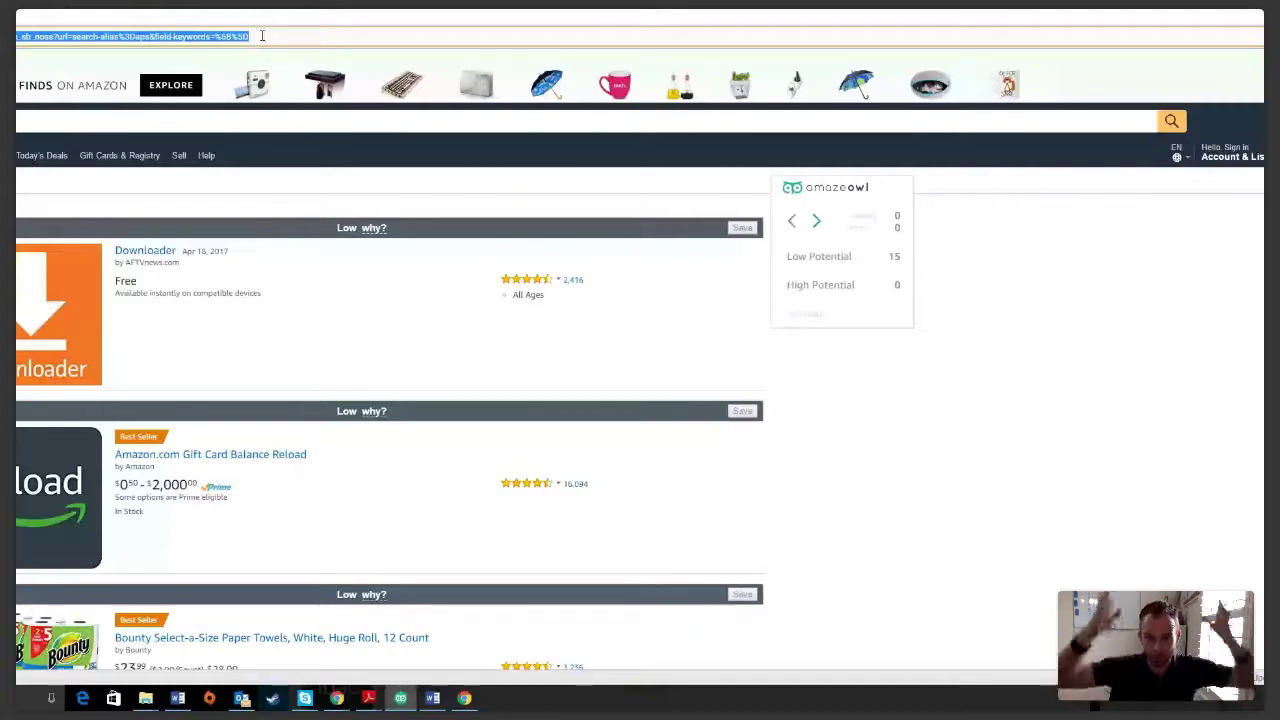
mouse_move(177, 698)
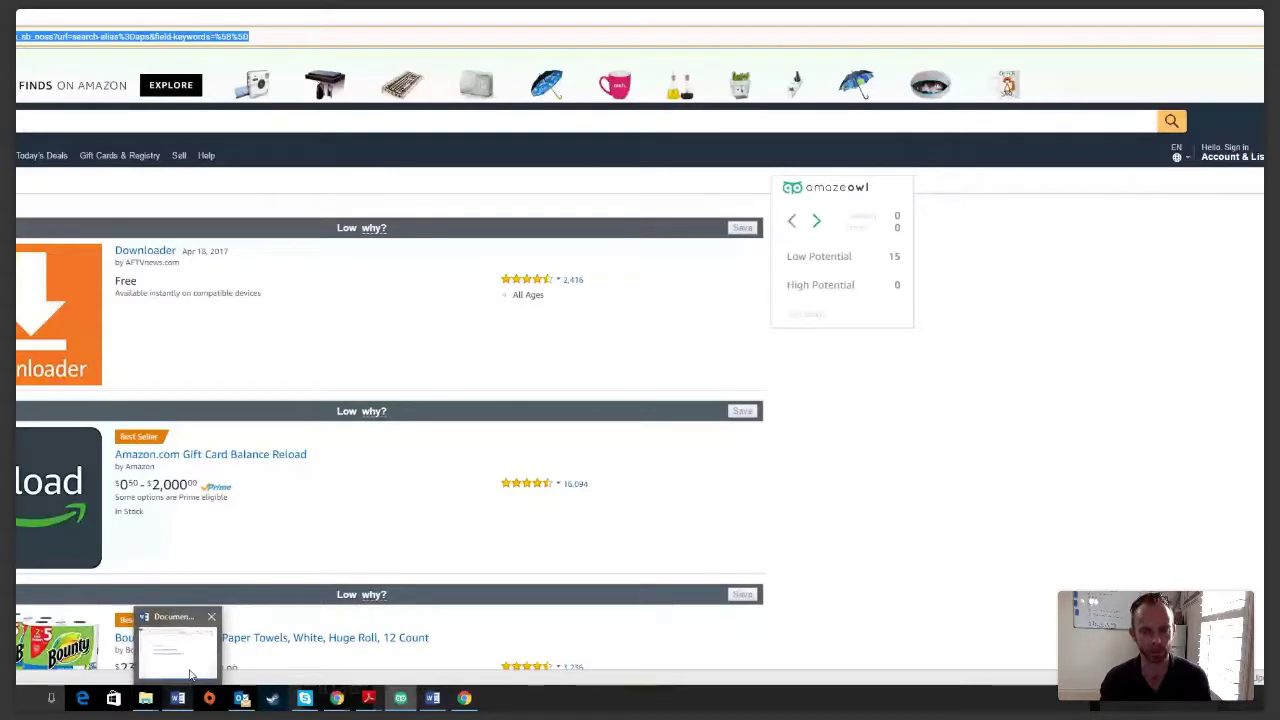
click(190, 675)
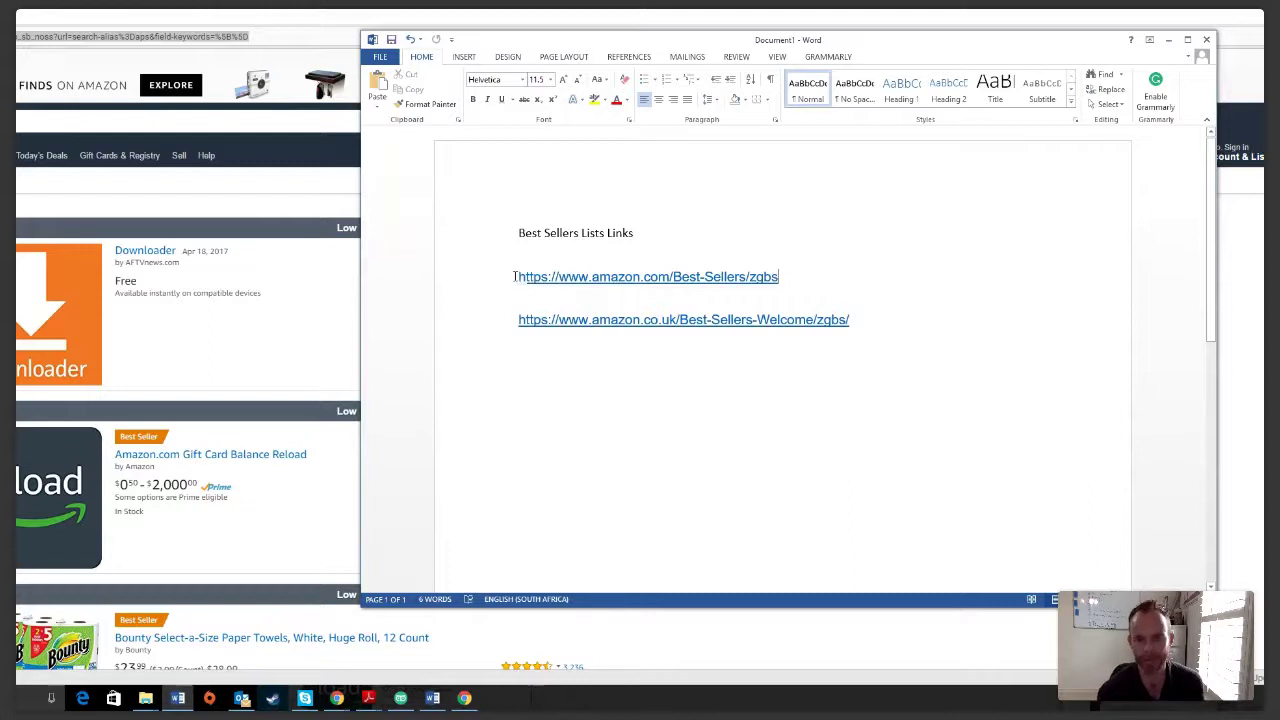
drag(518, 277, 785, 277)
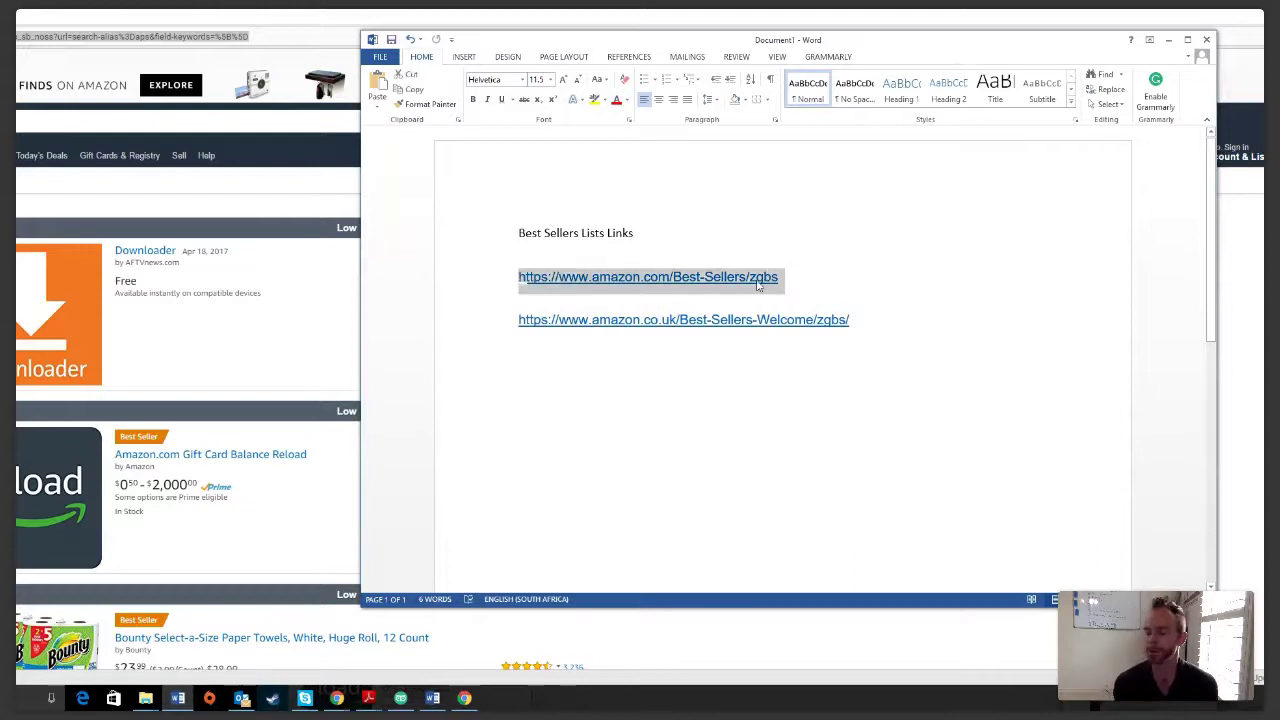
right_click(767, 284)
click(790, 304)
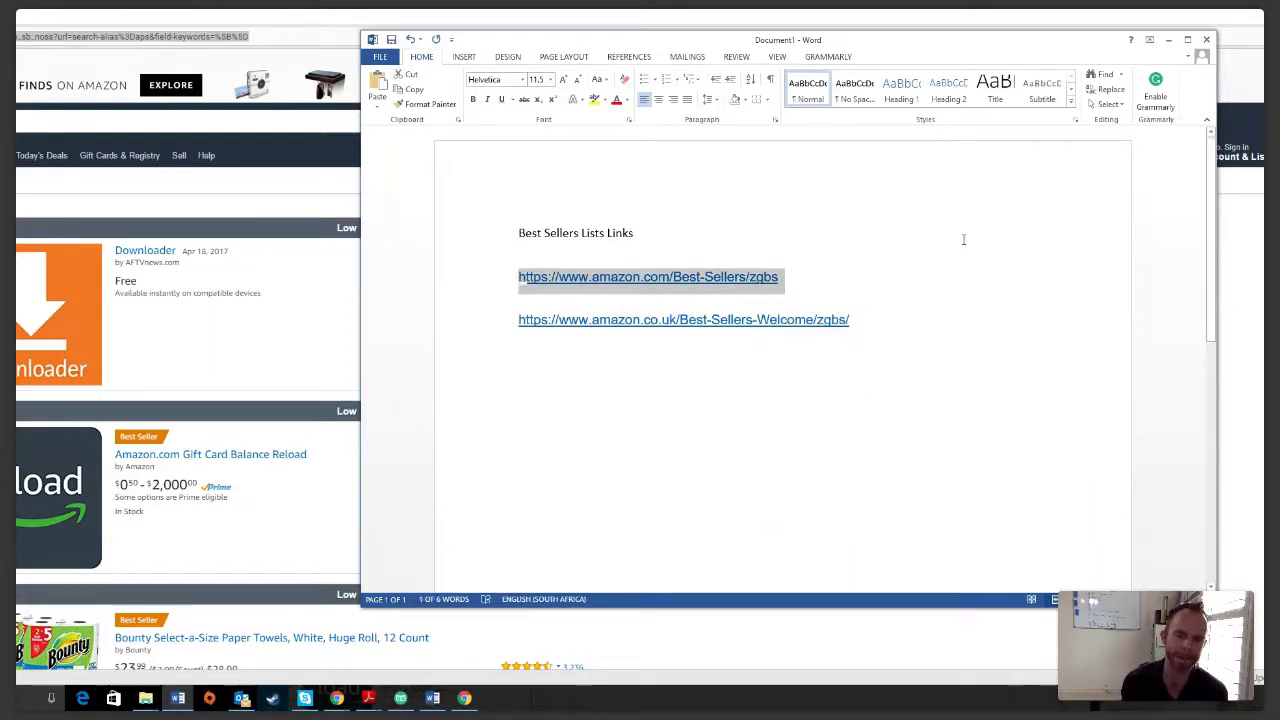
click(1168, 41)
click(200, 36)
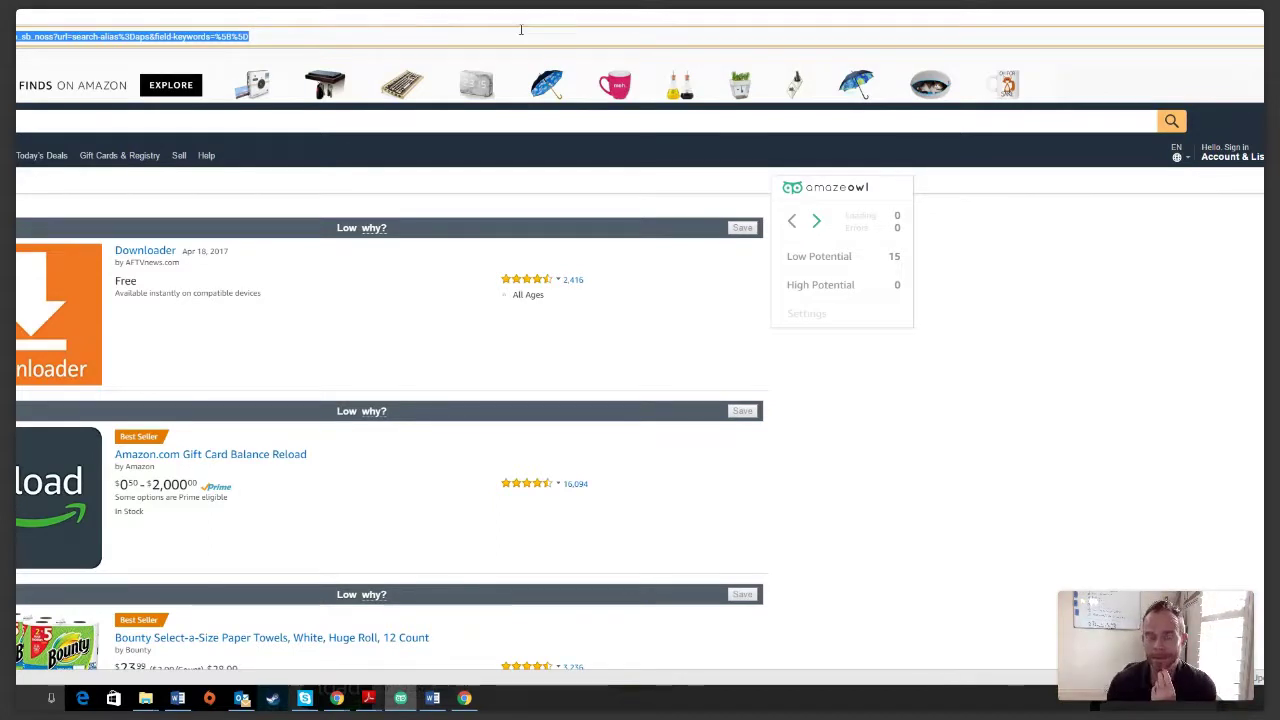
Step: Reposition the AmazeOwl Potential Products window so that its whole navigation menu is in view
mouse_move(337, 697)
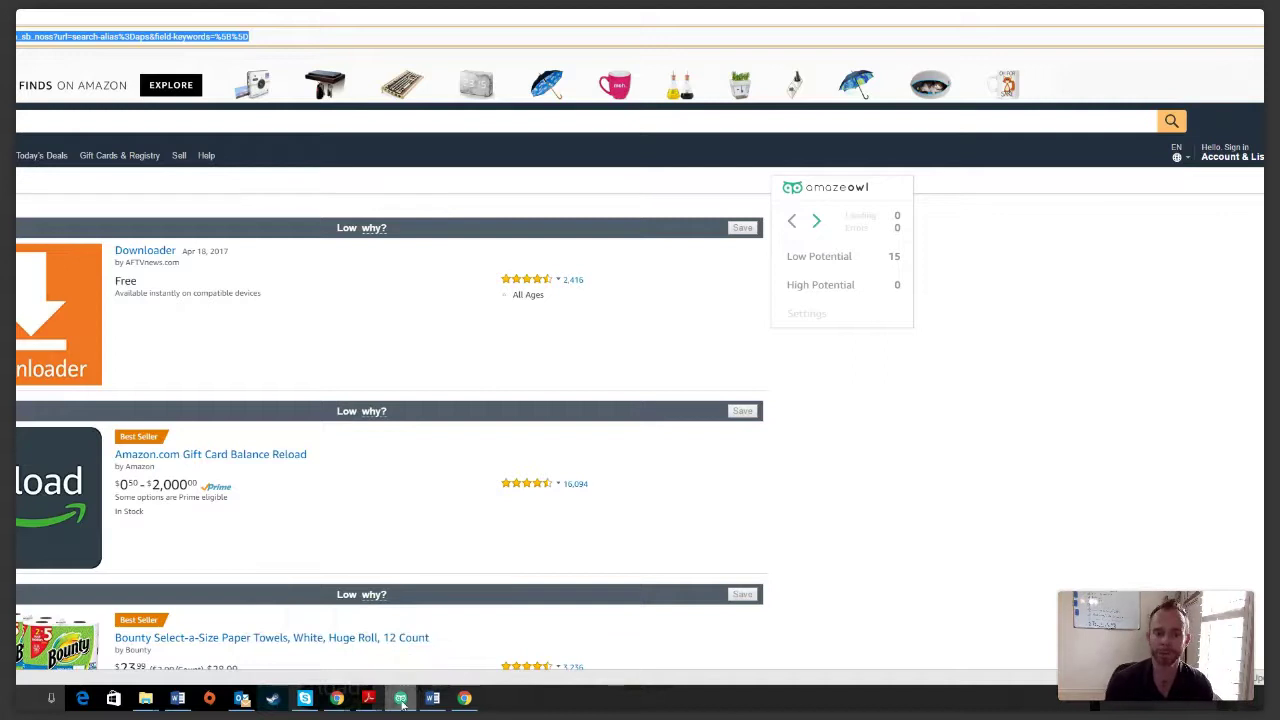
mouse_move(403, 703)
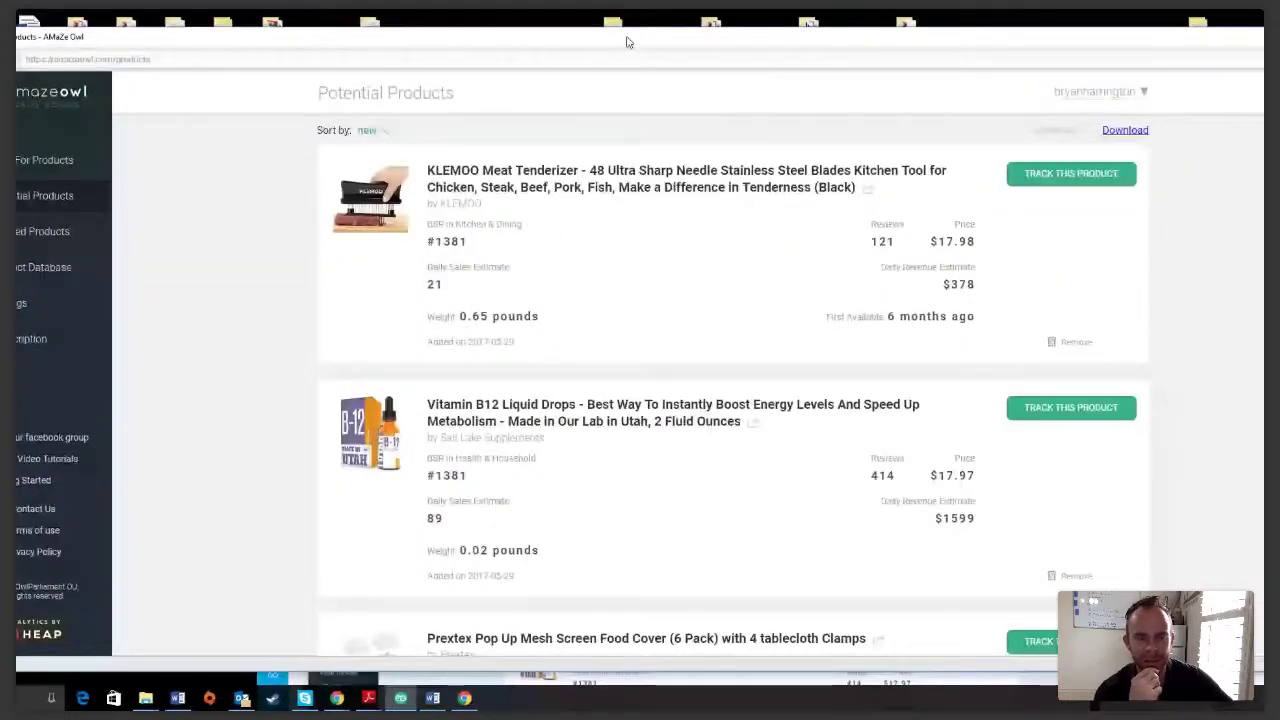
drag(628, 42, 633, 47)
click(630, 25)
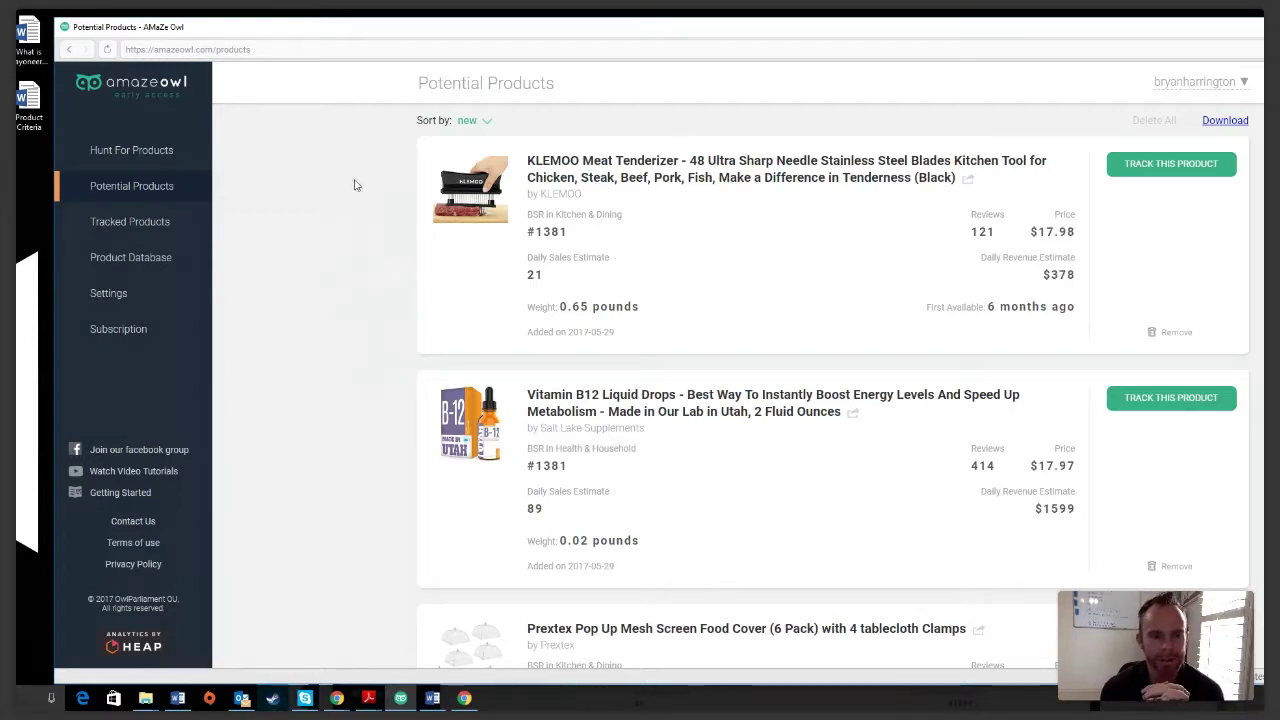
Step: Clear the Sports and Outdoors category filter in the product database and look through the available categories
click(132, 260)
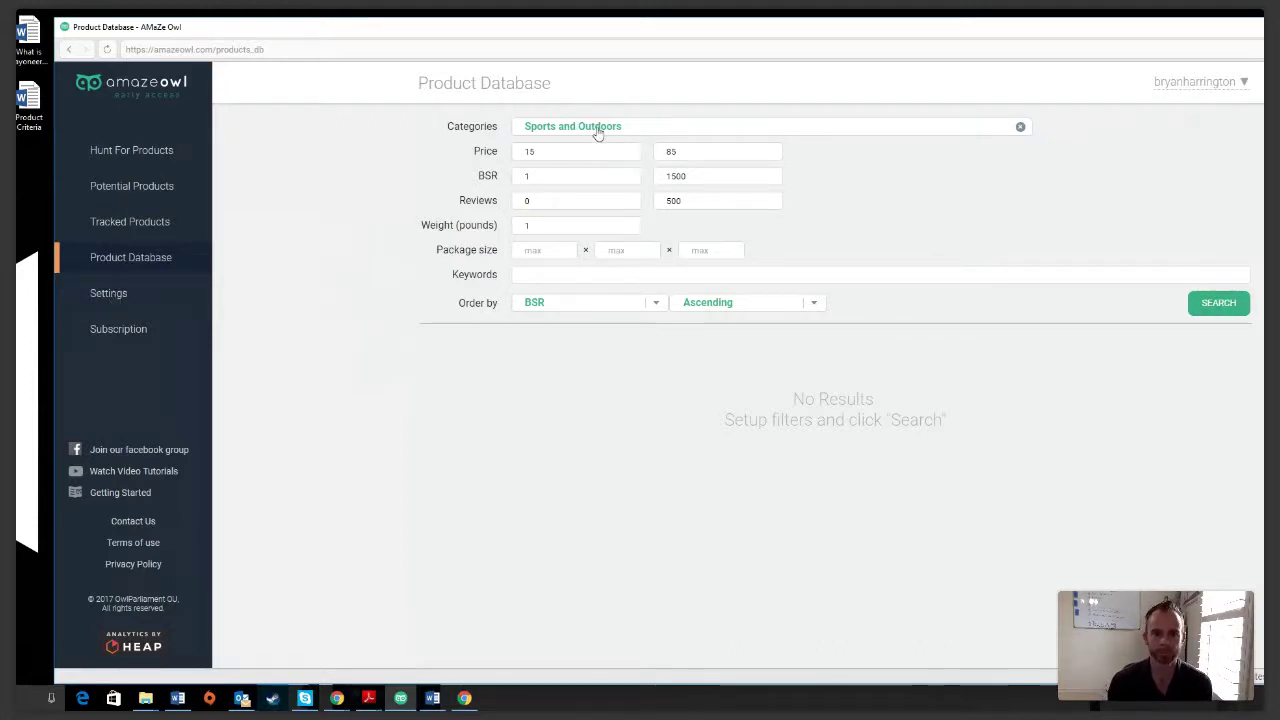
click(1020, 128)
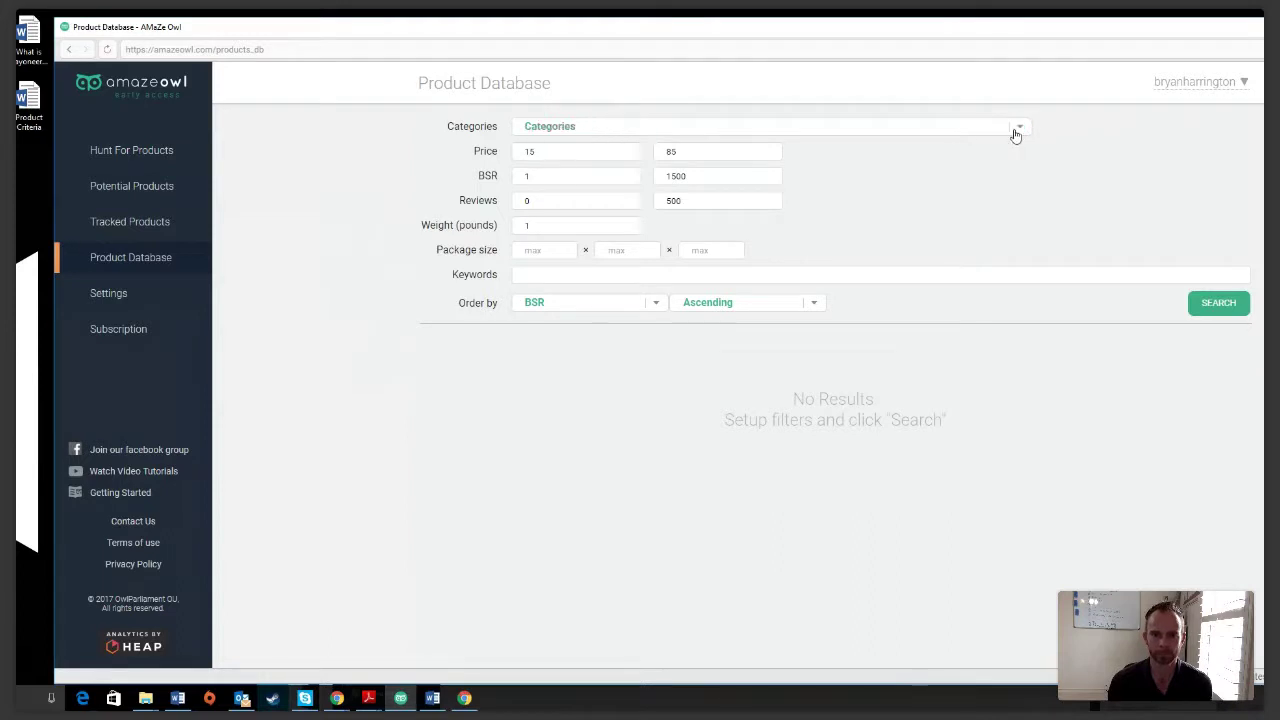
click(606, 132)
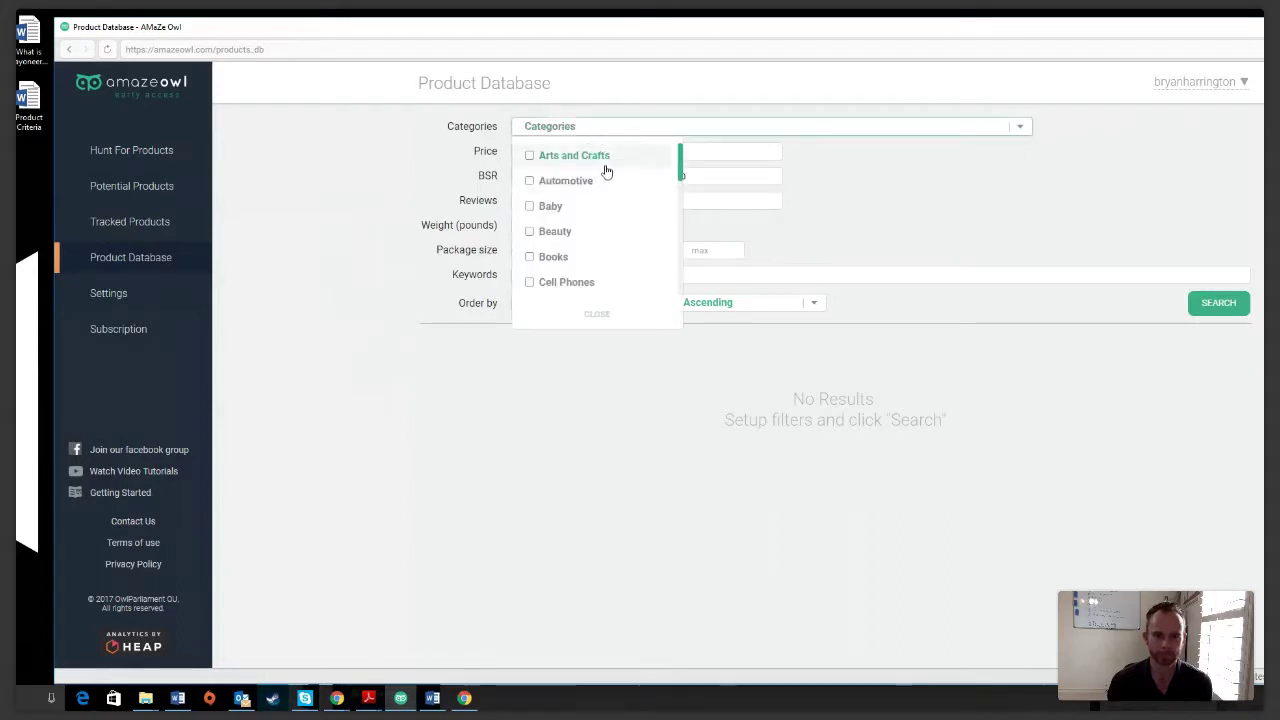
scroll(600, 210, down, 2)
scroll(603, 221, down, 6)
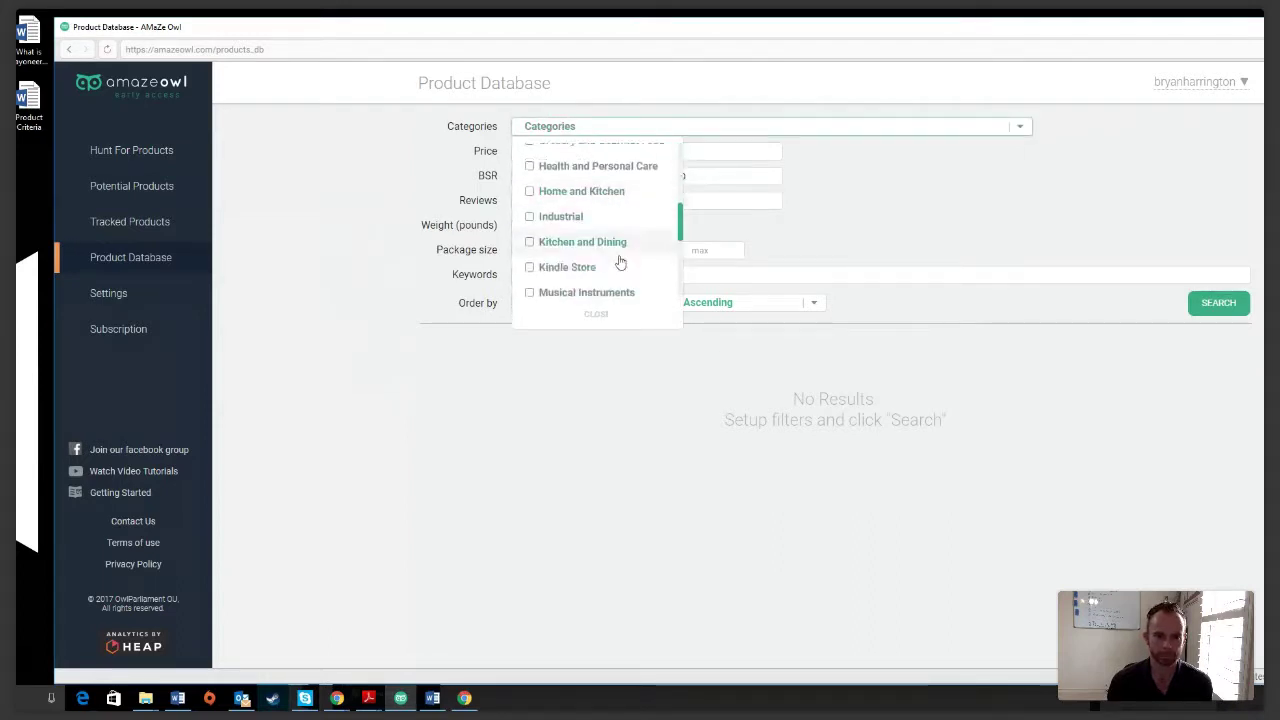
scroll(622, 255, down, 3)
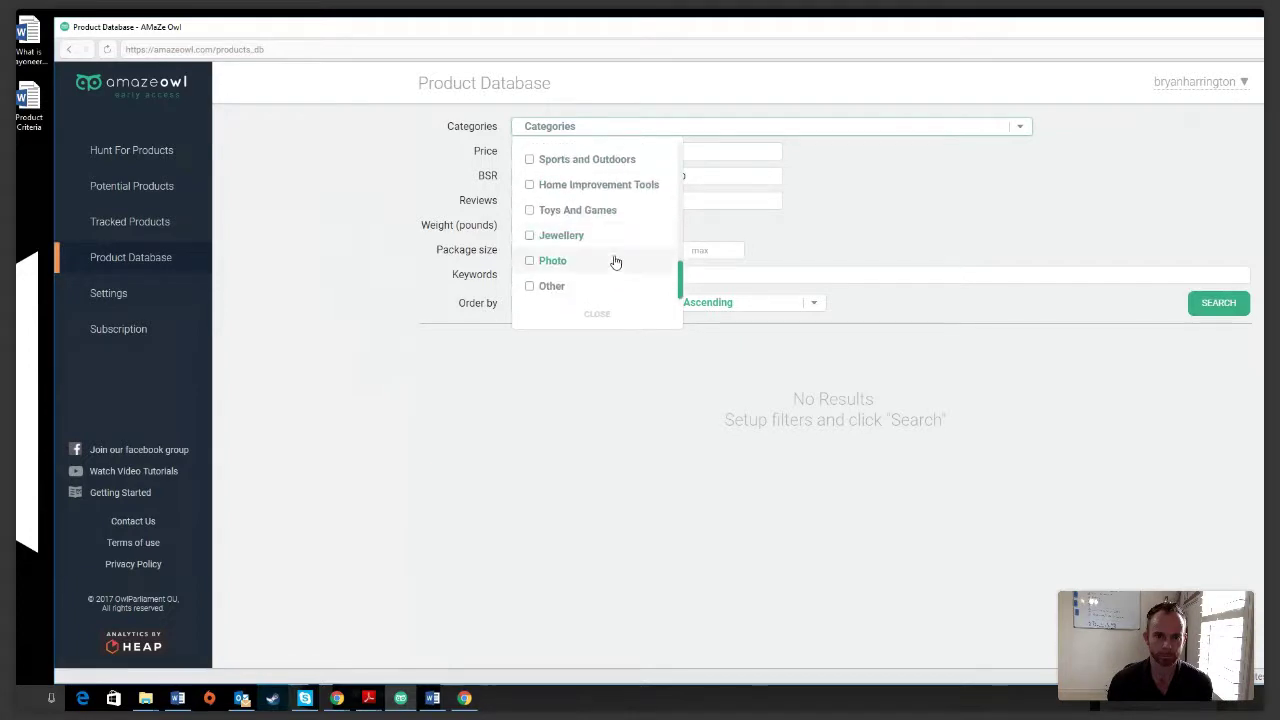
scroll(610, 268, up, 2)
scroll(607, 272, up, 2)
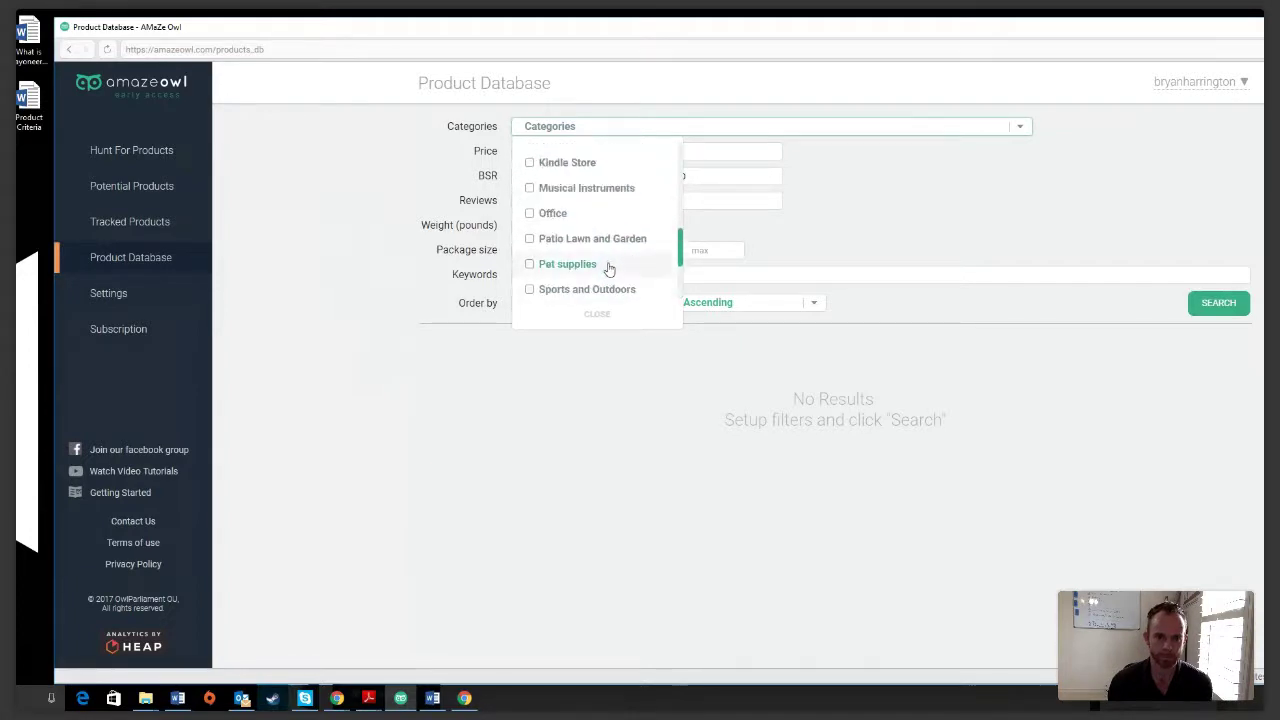
scroll(600, 237, down, 2)
scroll(590, 228, up, 5)
scroll(600, 228, up, 6)
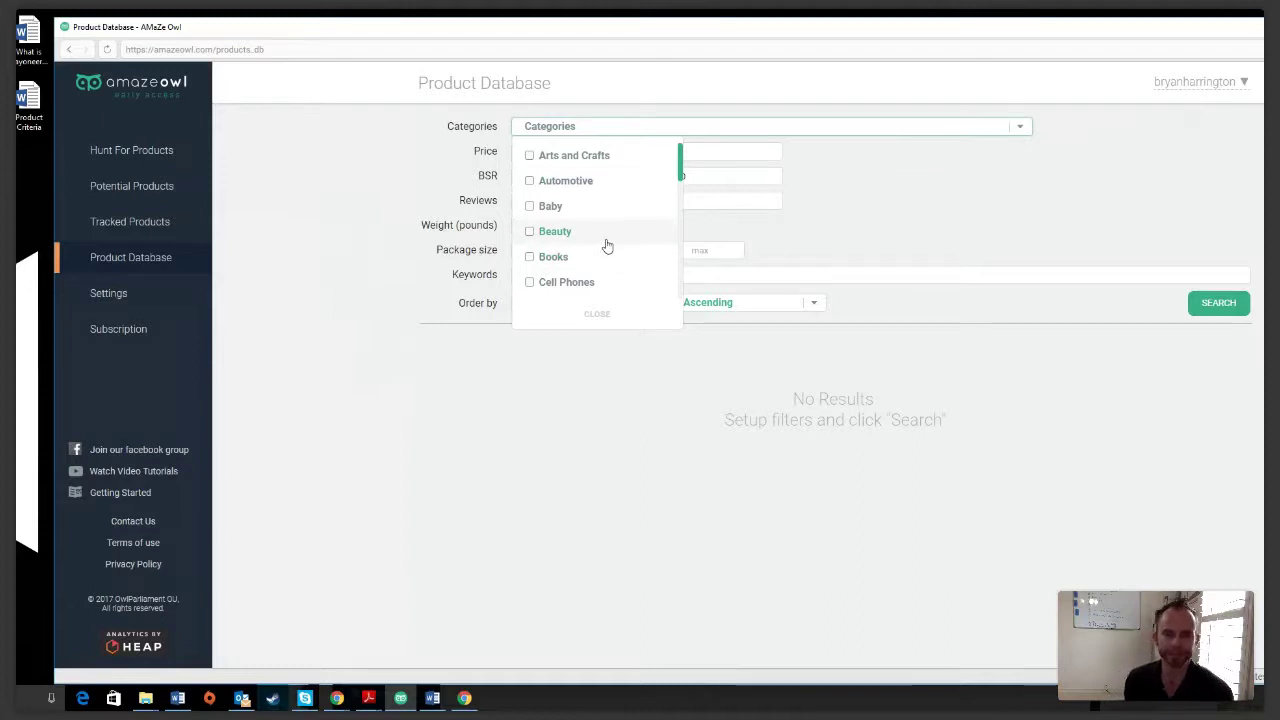
Step: Filter the product database by the Home and Kitchen category and run the search
scroll(609, 234, down, 2)
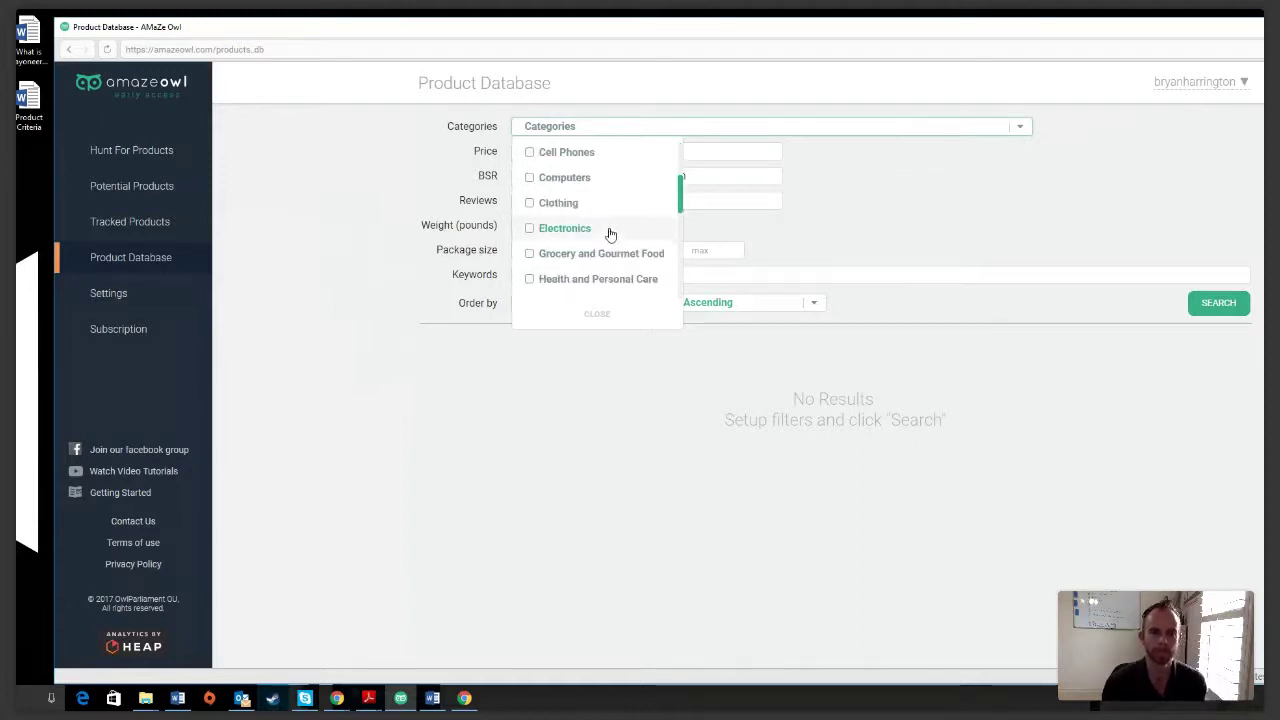
scroll(607, 232, down, 2)
click(596, 176)
click(951, 200)
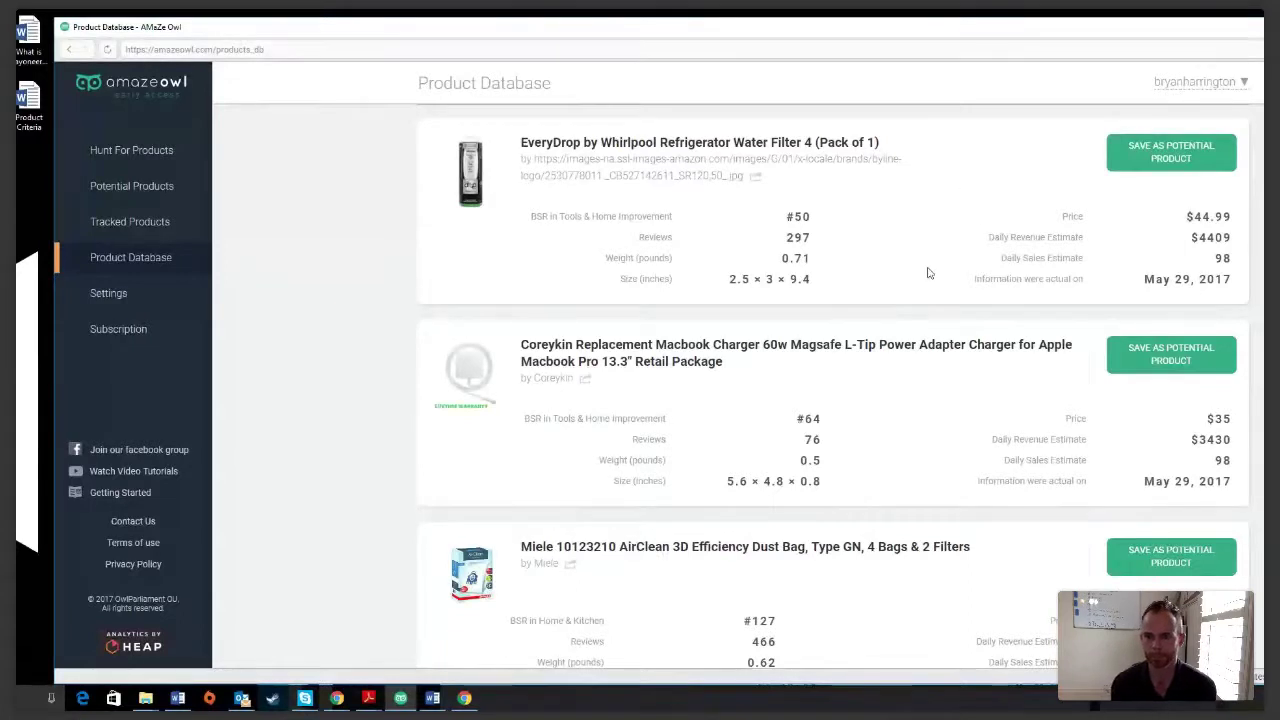
Step: Examine the Home and Kitchen search results through the end of the first page, checking rank, reviews, price and sales estimates
scroll(937, 265, down, 1)
scroll(955, 250, down, 2)
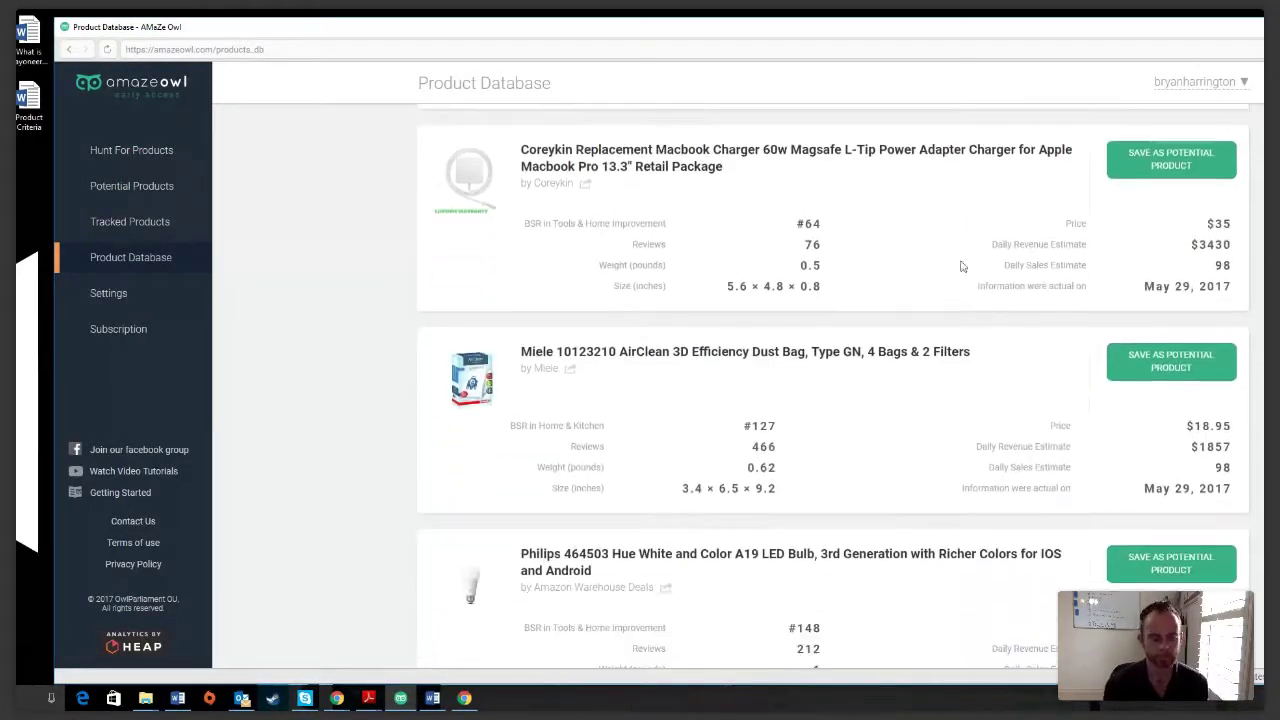
scroll(970, 264, down, 1)
scroll(962, 272, down, 4)
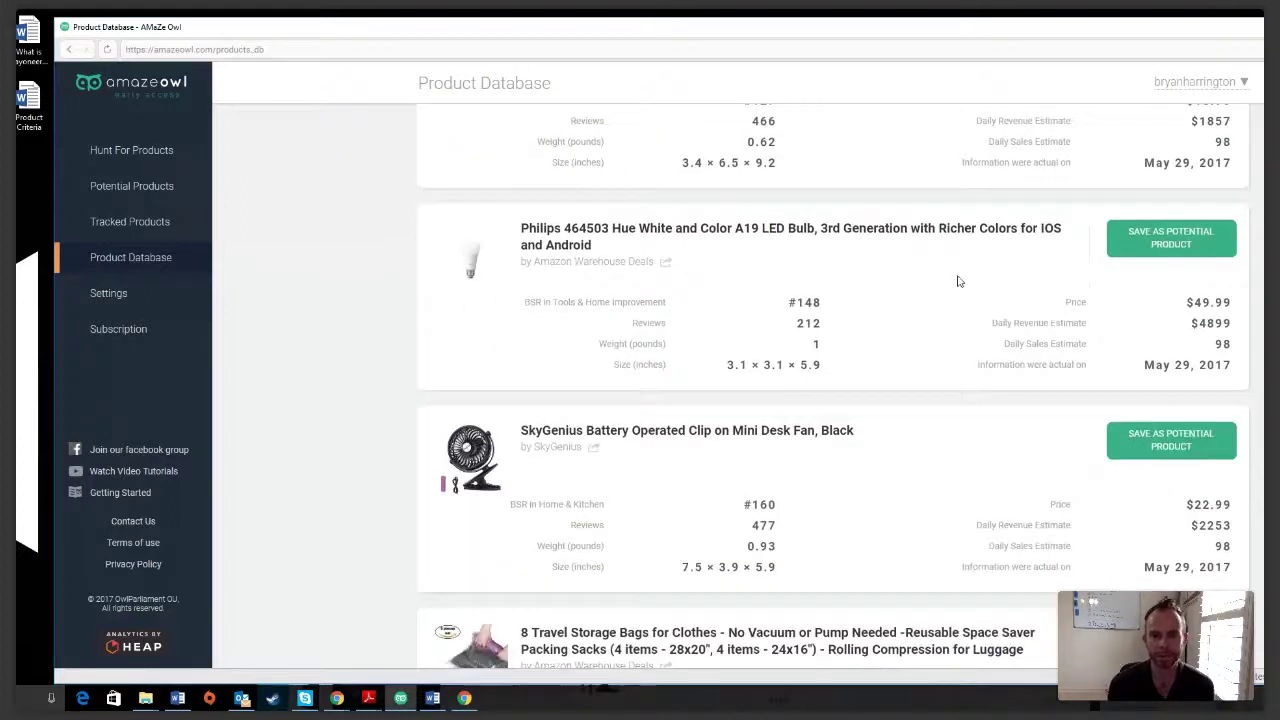
scroll(957, 282, down, 1)
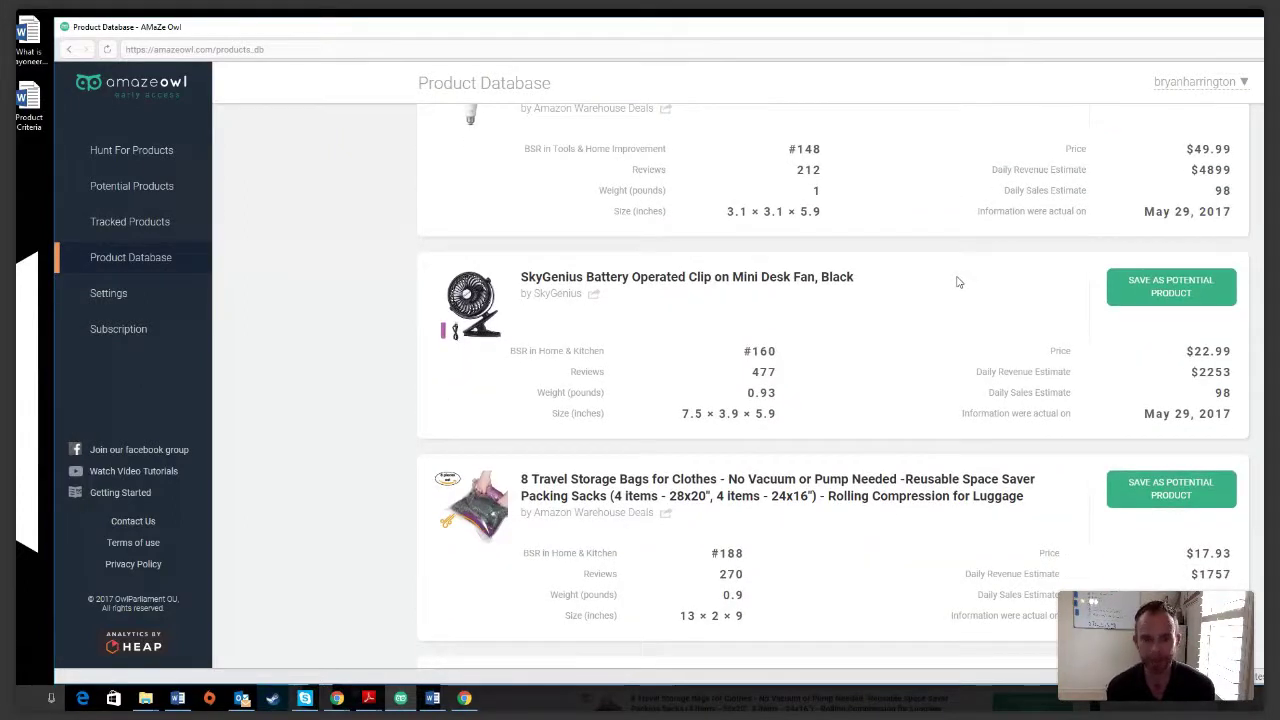
scroll(957, 285, down, 5)
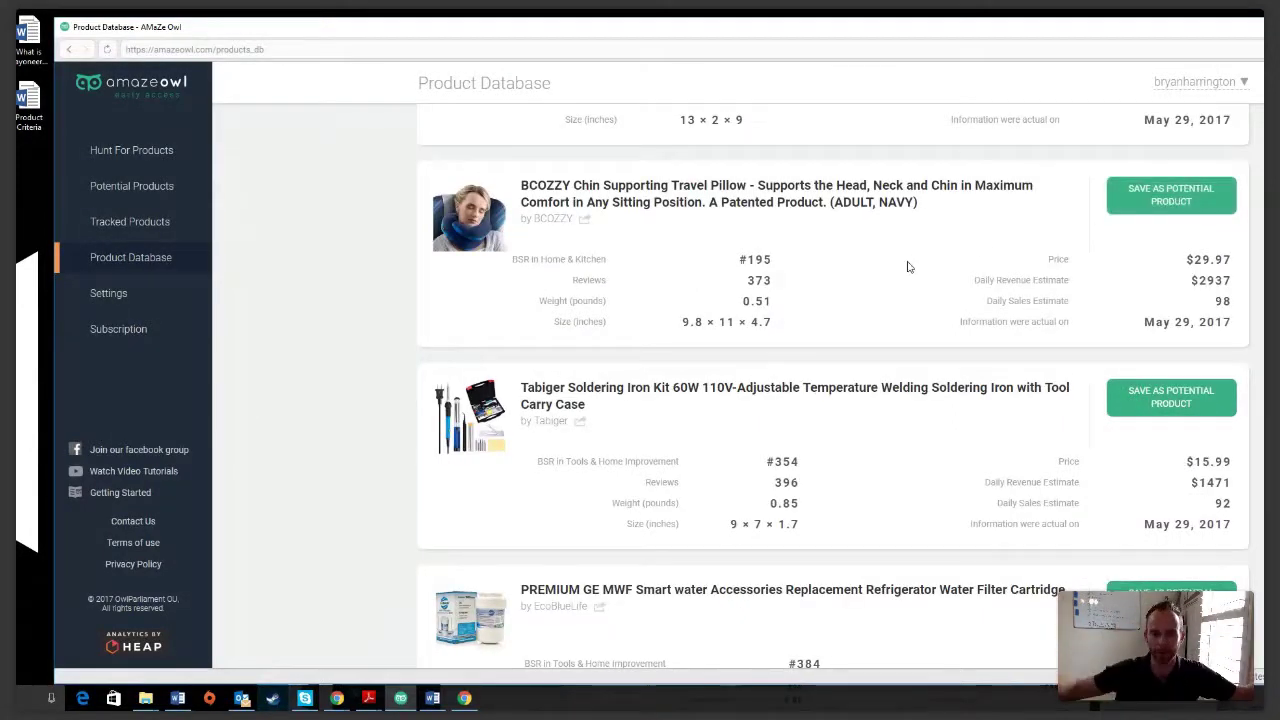
scroll(910, 270, down, 1)
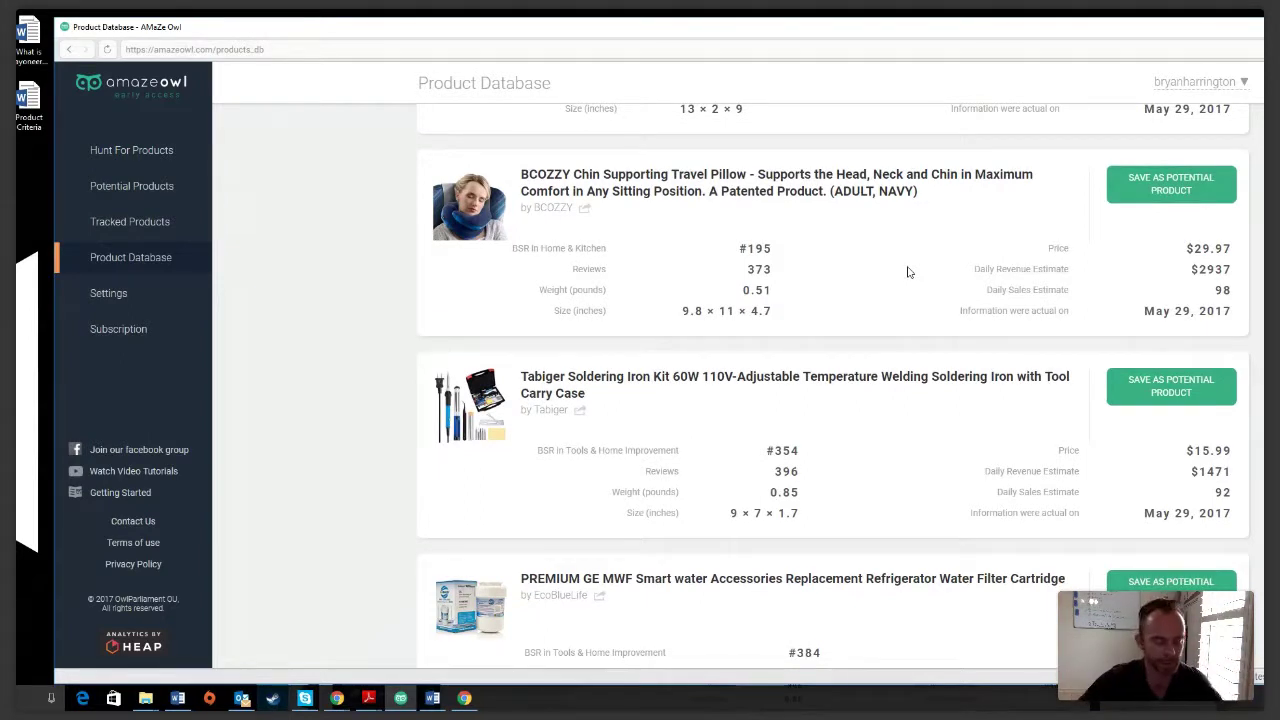
scroll(910, 280, down, 4)
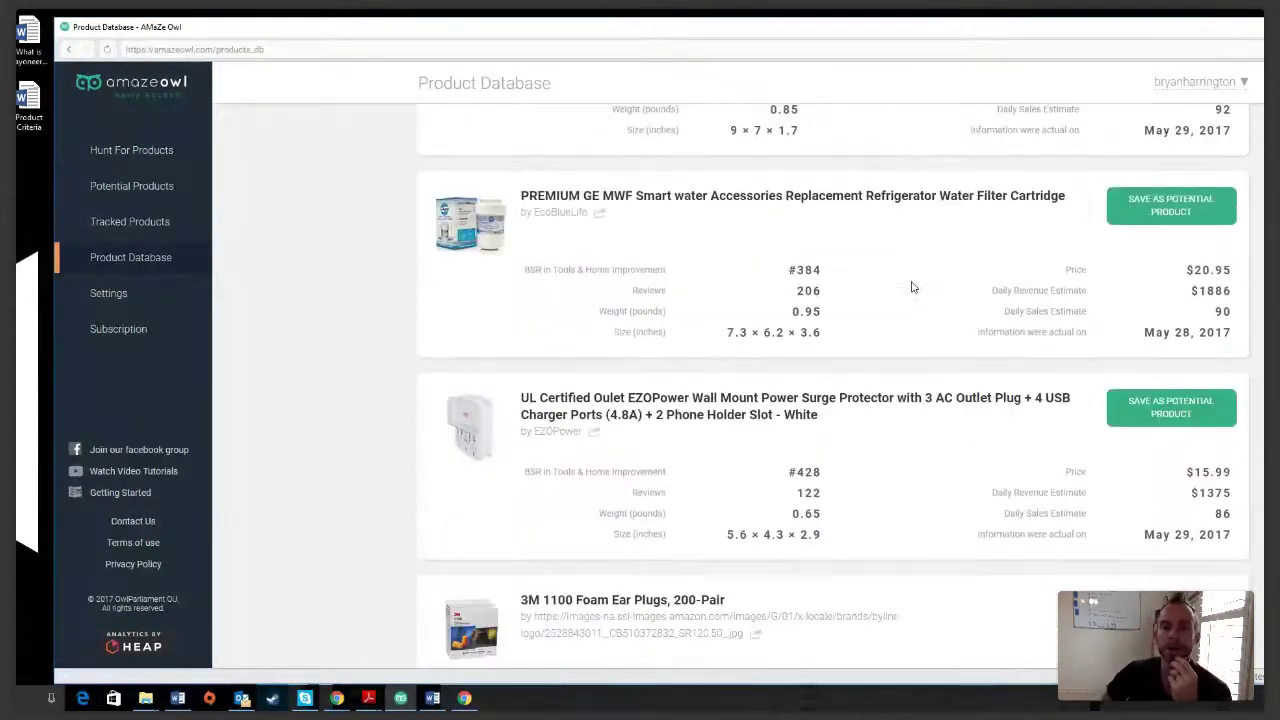
scroll(911, 287, down, 3)
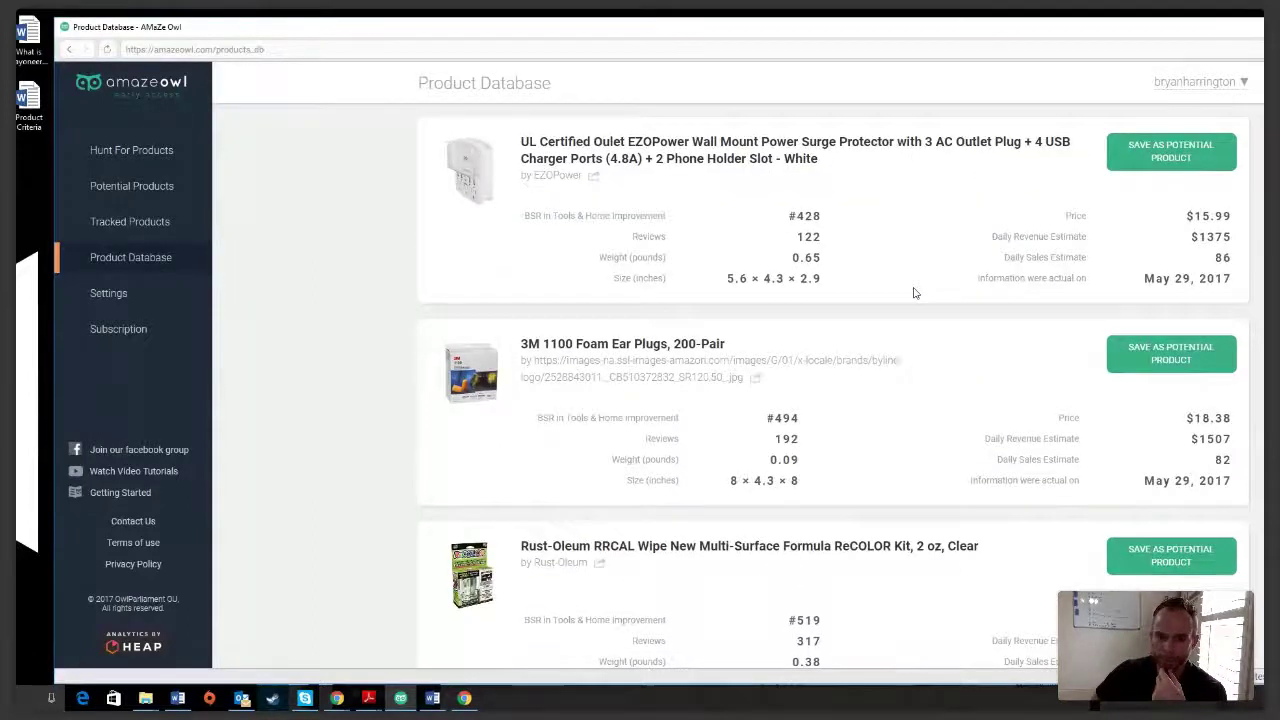
scroll(913, 292, down, 3)
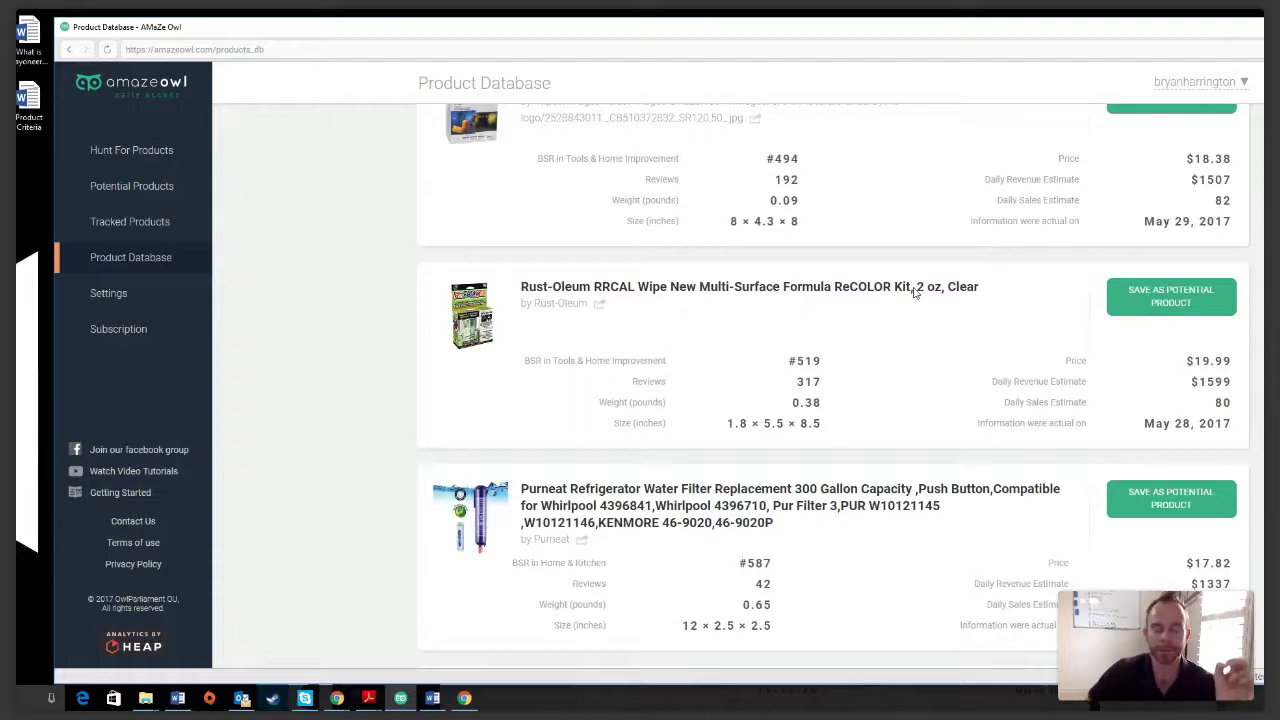
scroll(915, 295, down, 5)
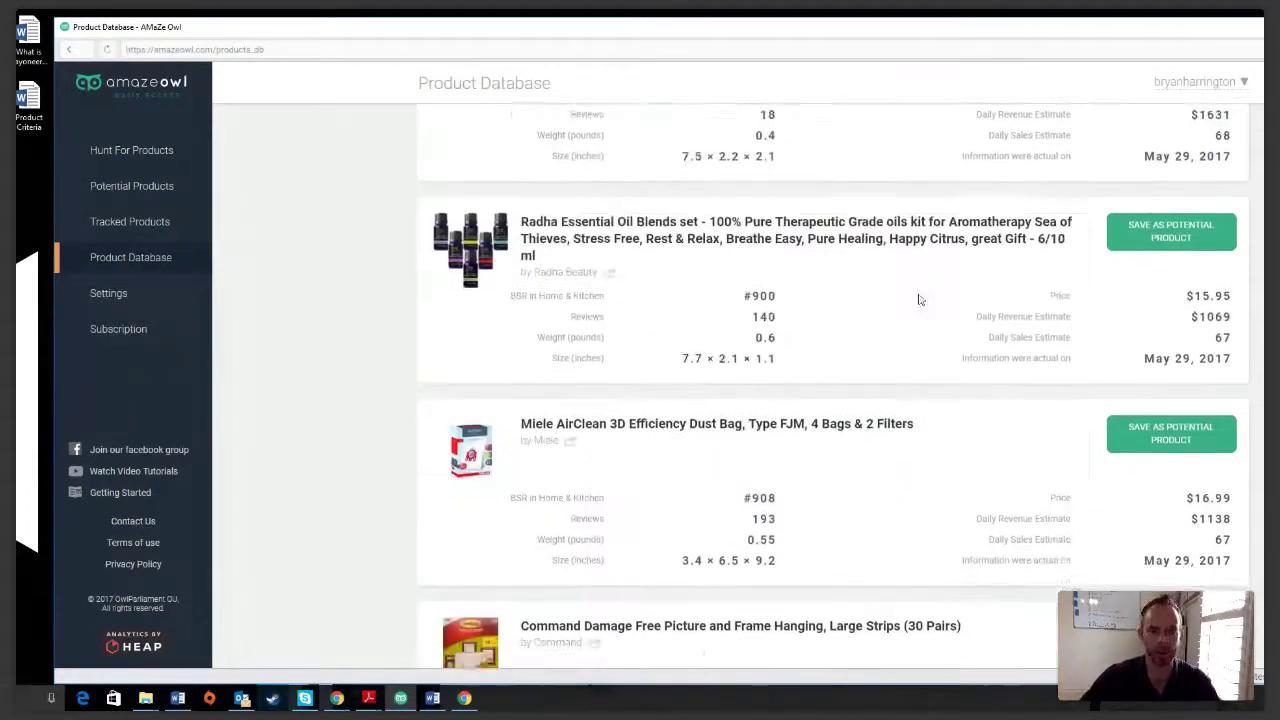
scroll(920, 299, down, 2)
scroll(920, 299, down, 1)
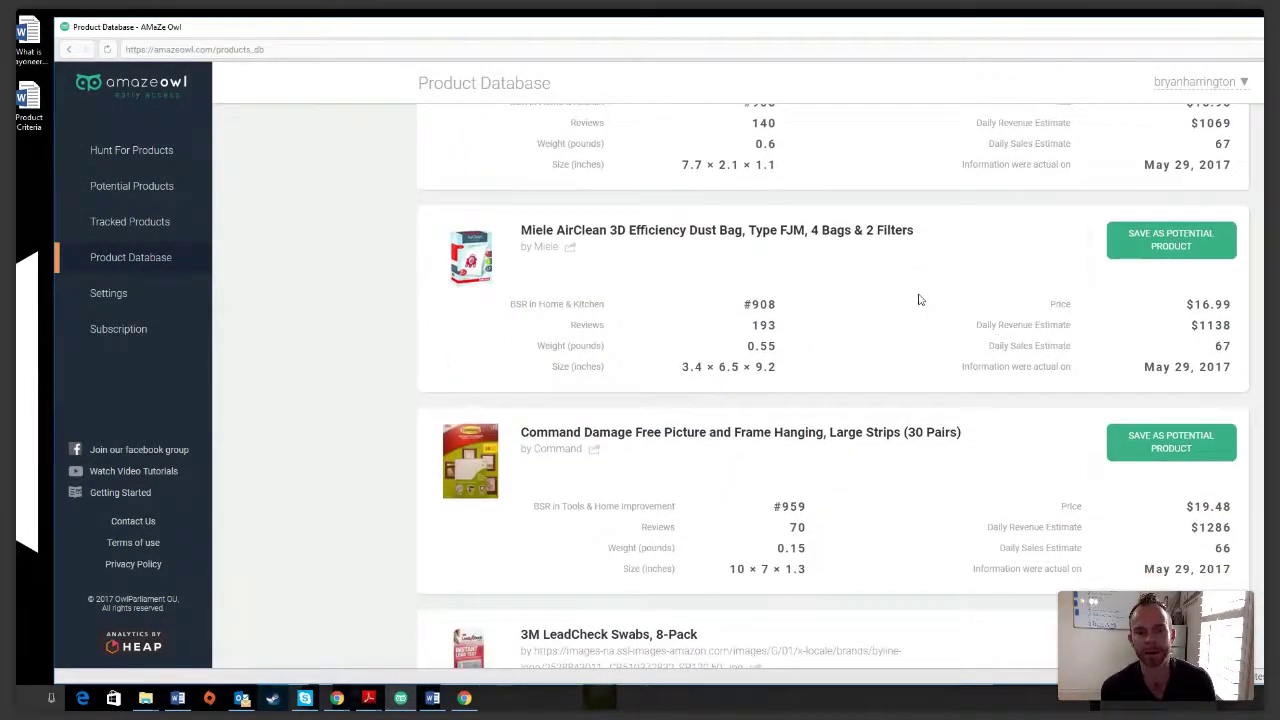
scroll(920, 299, down, 1)
scroll(926, 303, down, 1)
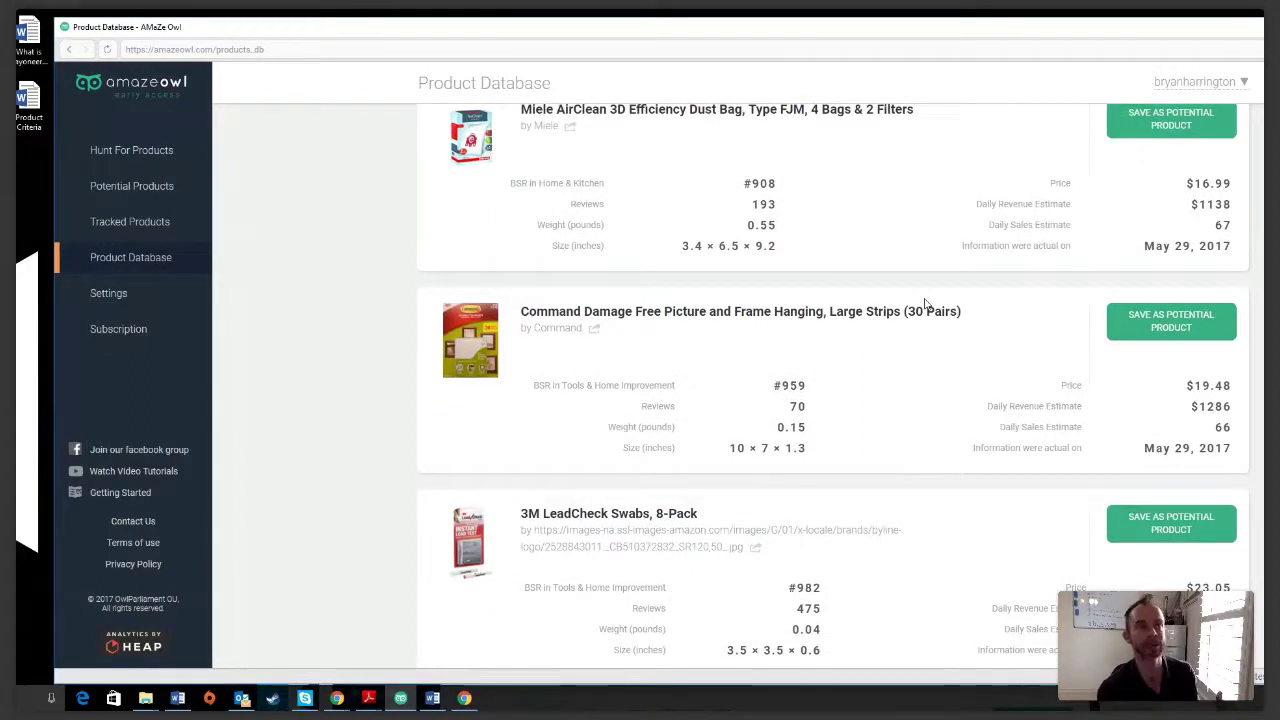
scroll(920, 303, down, 4)
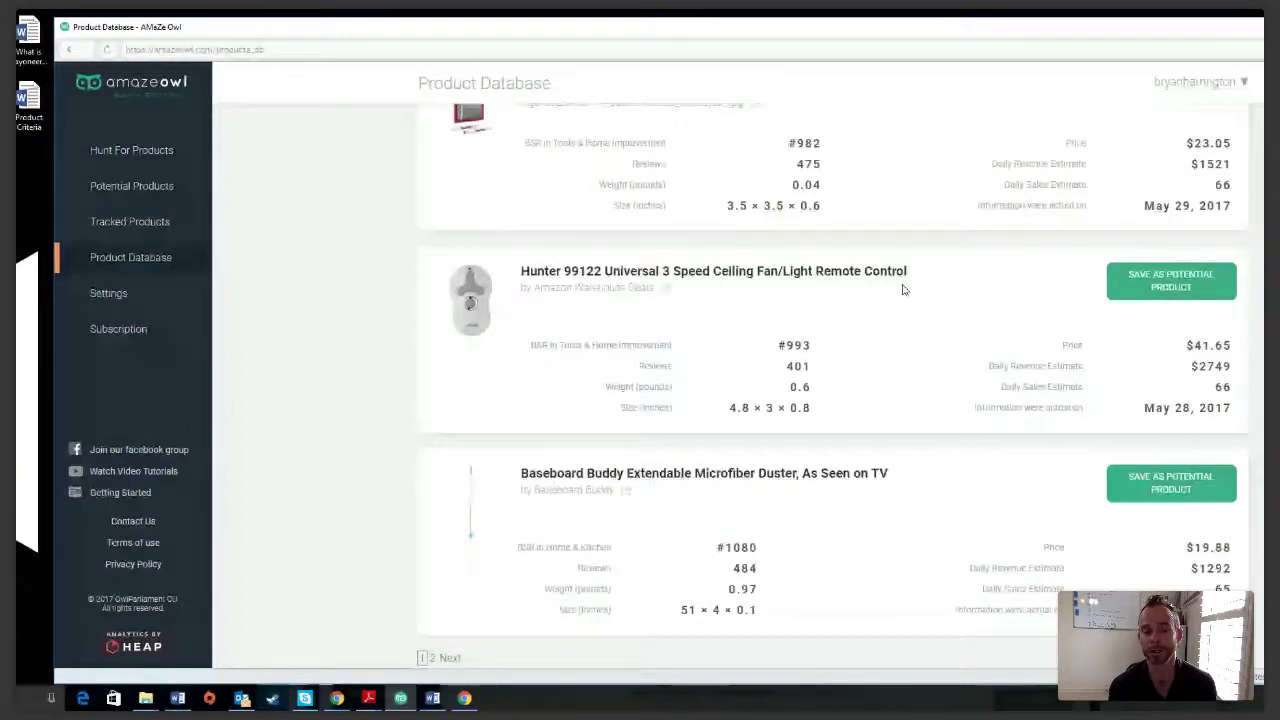
Step: Return to the search filters and review the details of the first products listed
scroll(902, 290, up, 4)
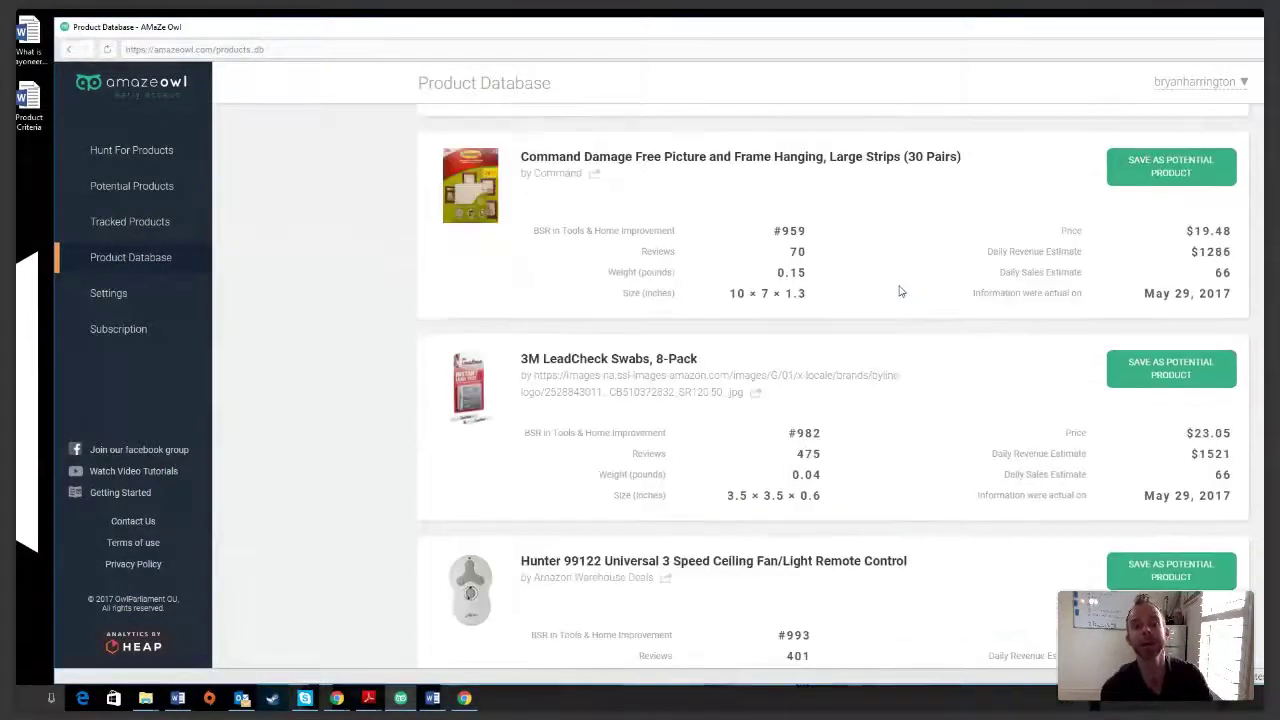
scroll(900, 290, up, 15)
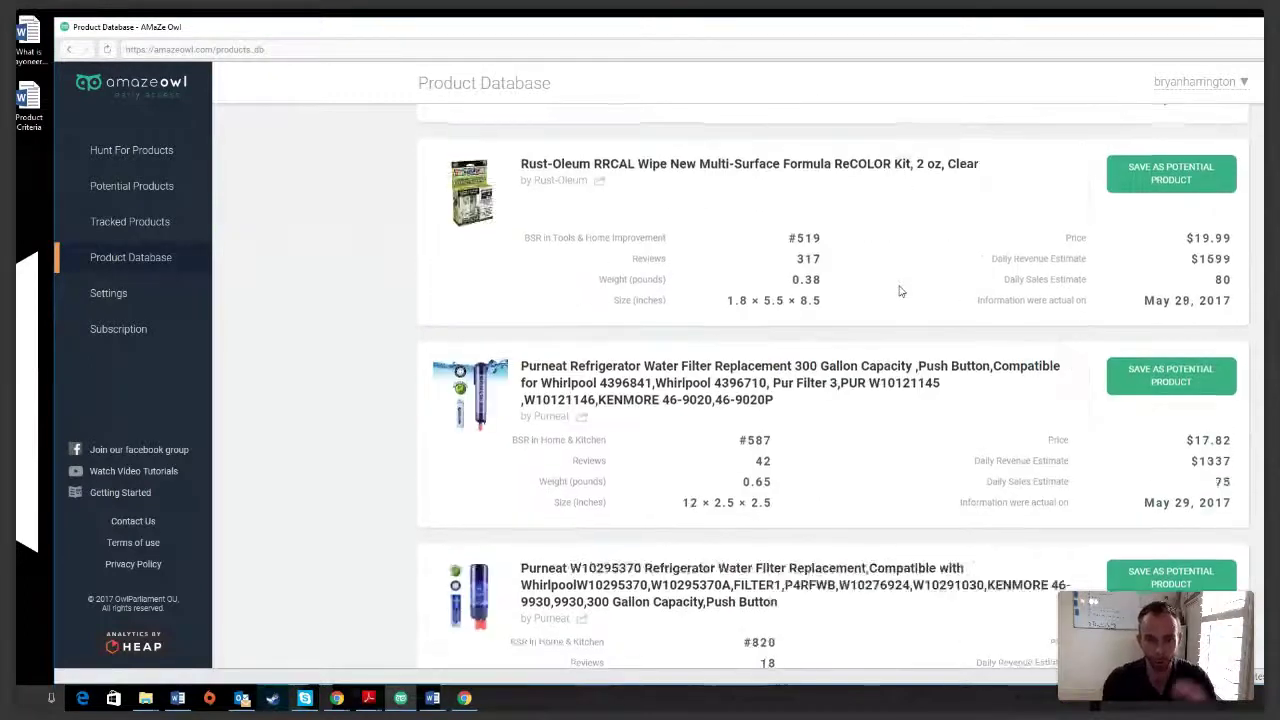
scroll(880, 260, up, 7)
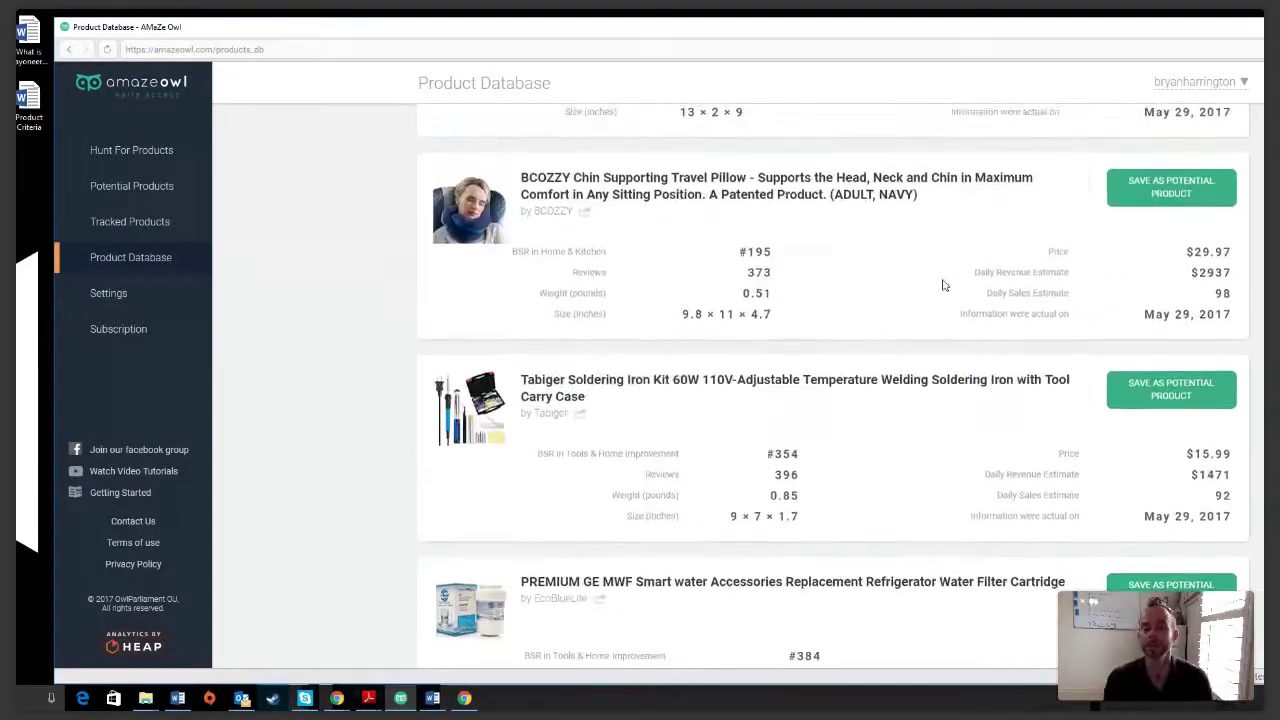
scroll(825, 207, up, 8)
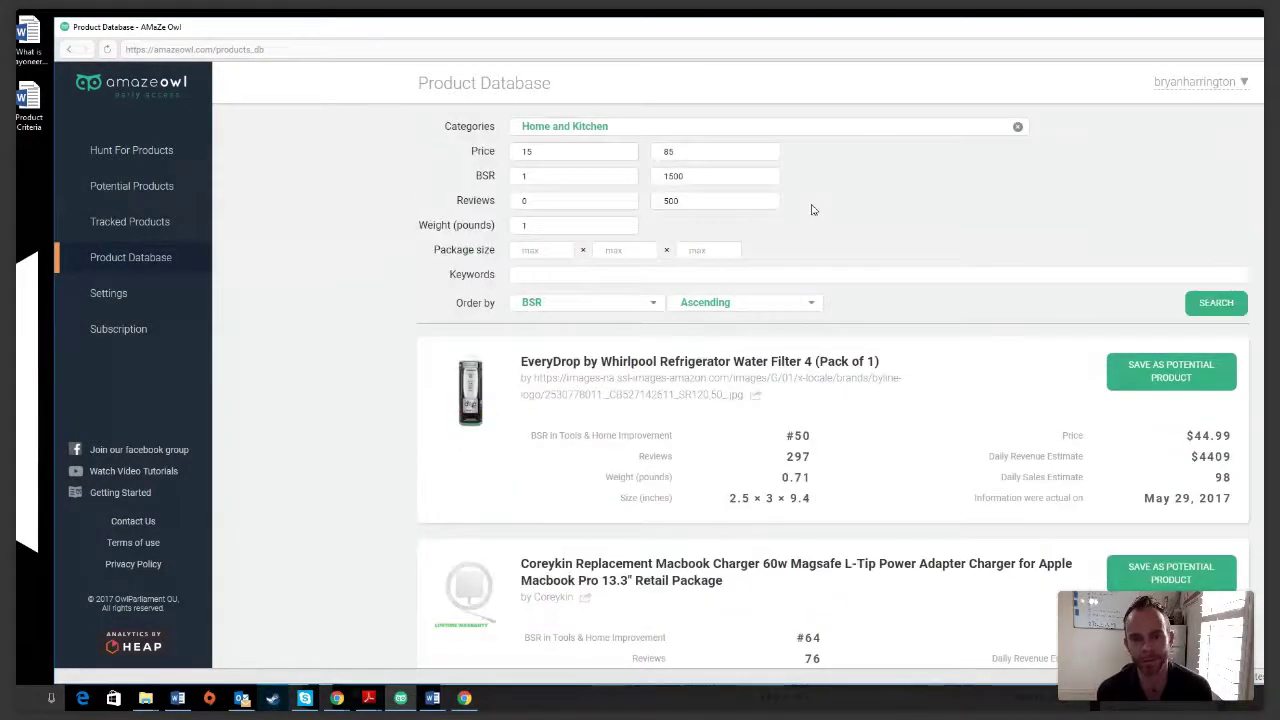
scroll(813, 209, down, 2)
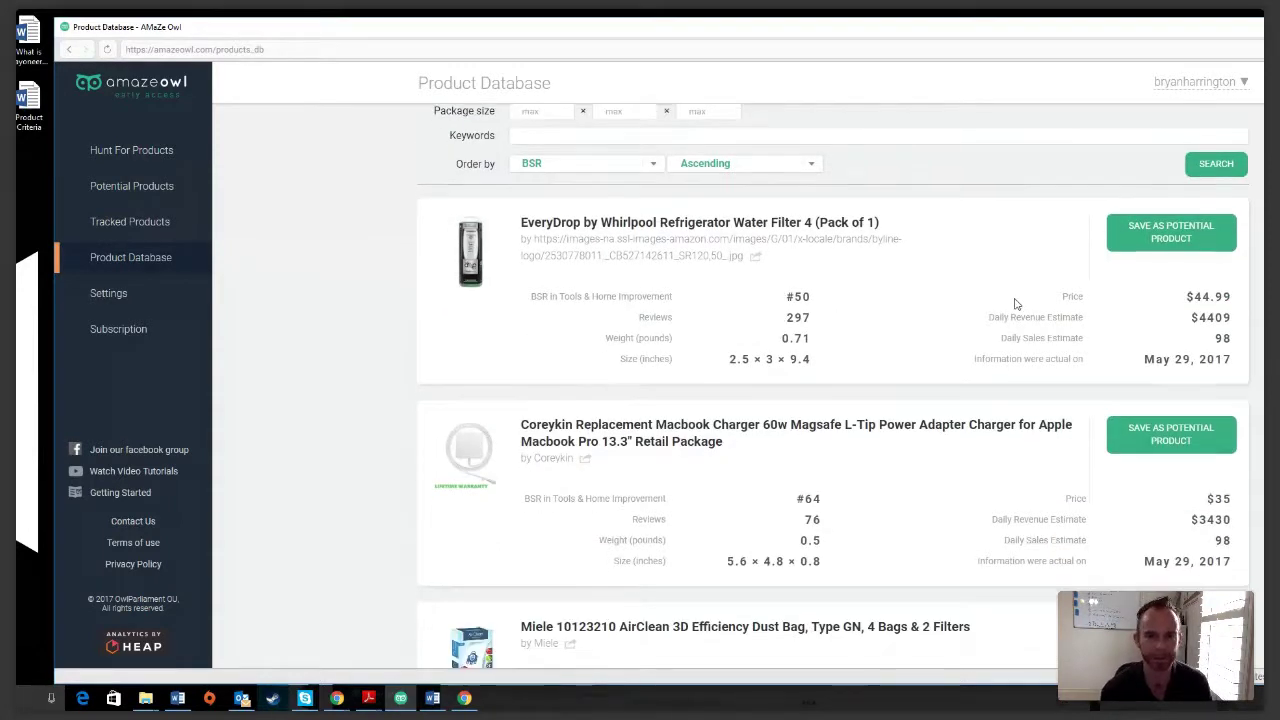
scroll(1017, 314, down, 1)
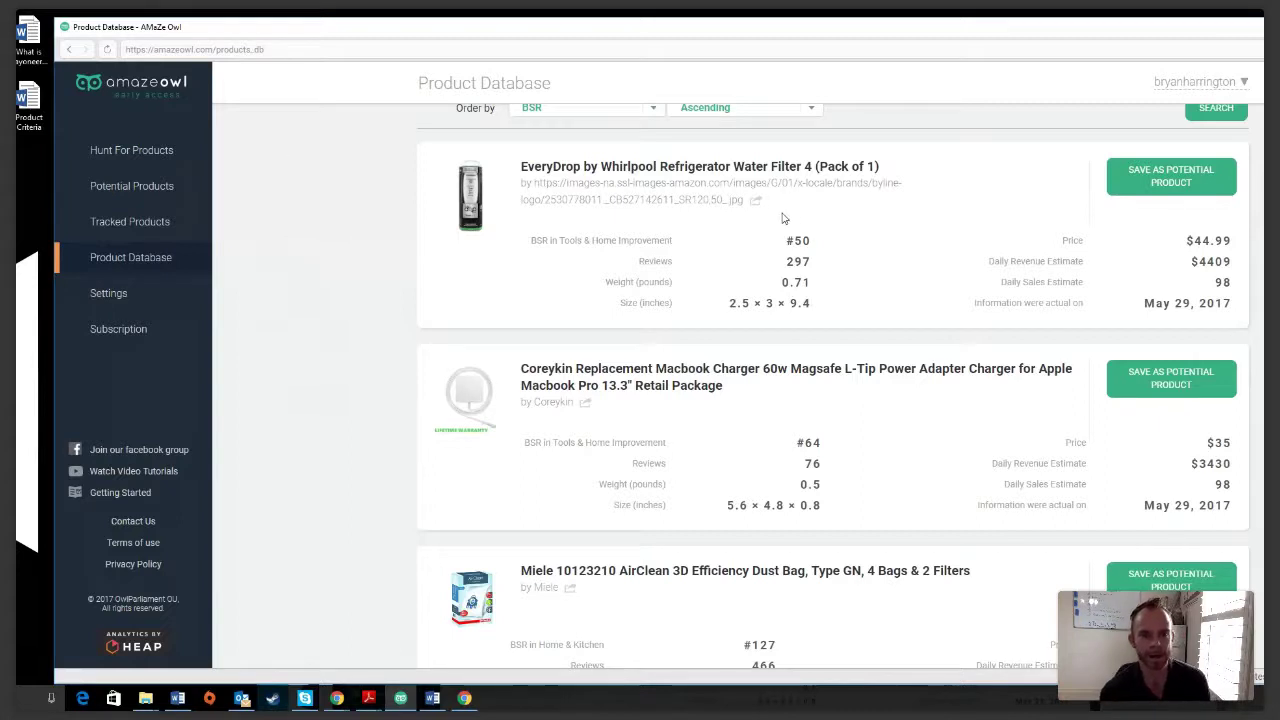
scroll(210, 230, up, 1)
Step: Start a new product hunt in the Amazon.com market and search for baby bibs
click(131, 160)
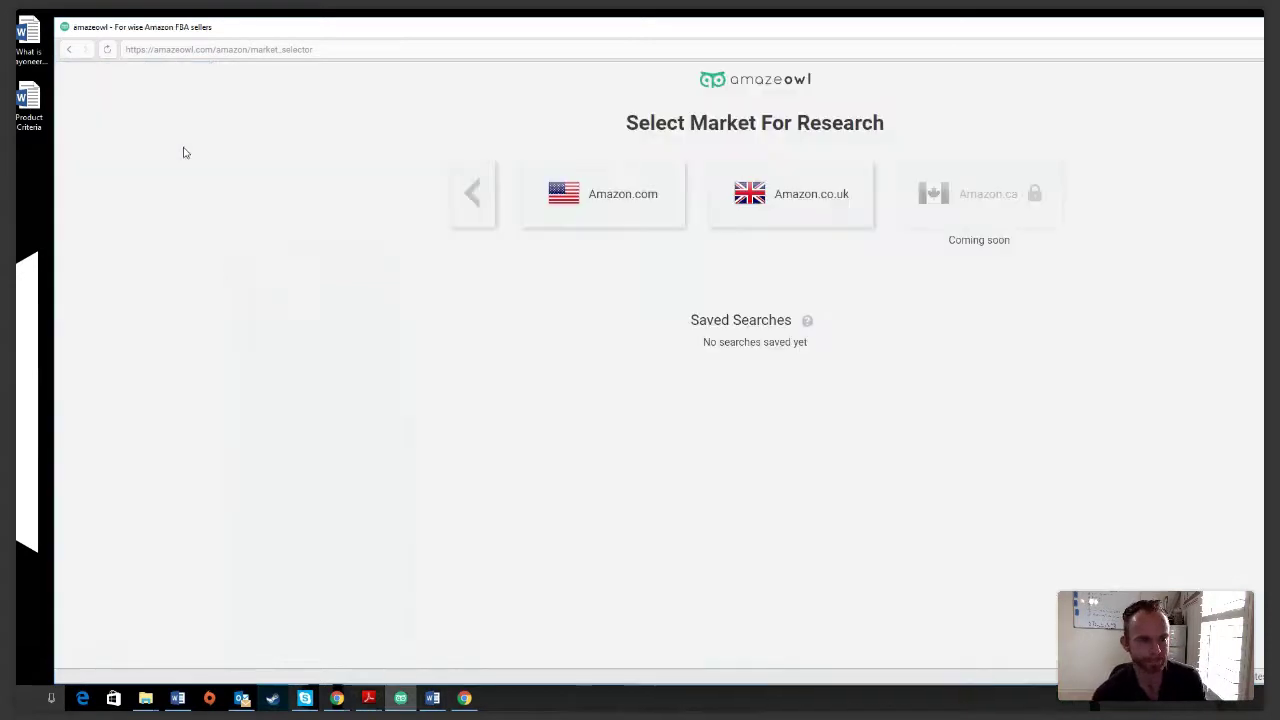
click(631, 197)
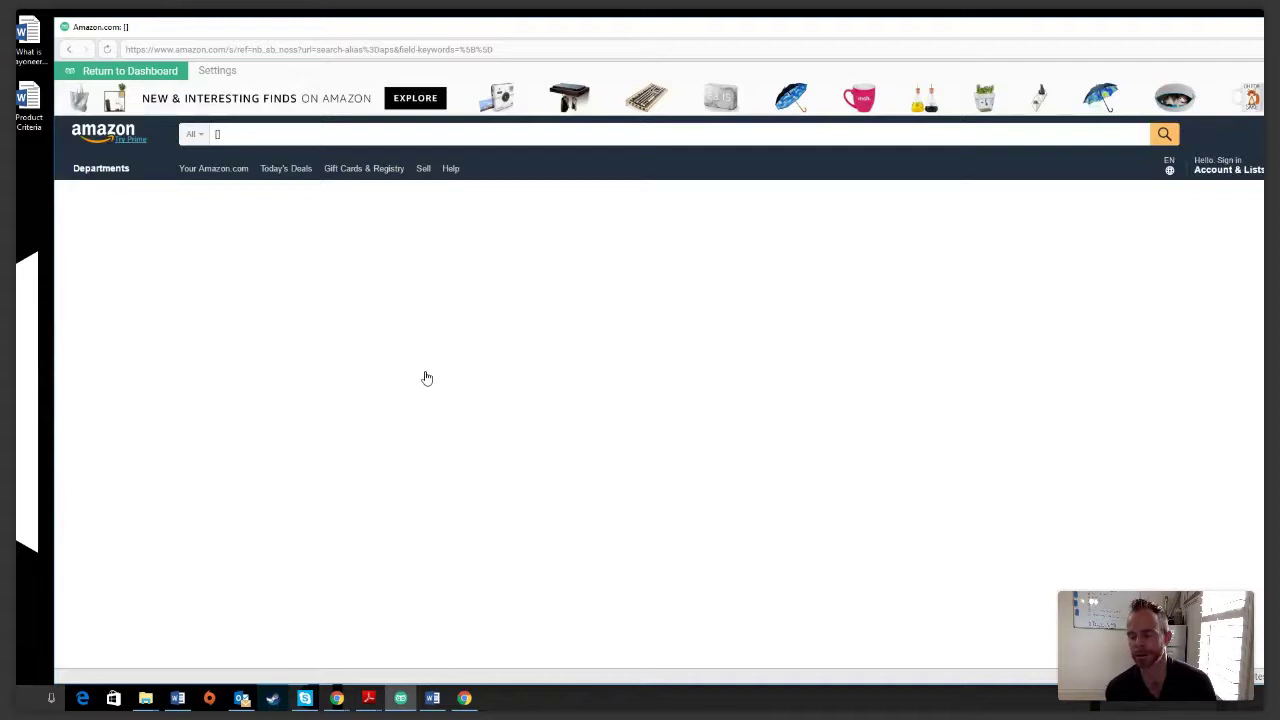
click(254, 133)
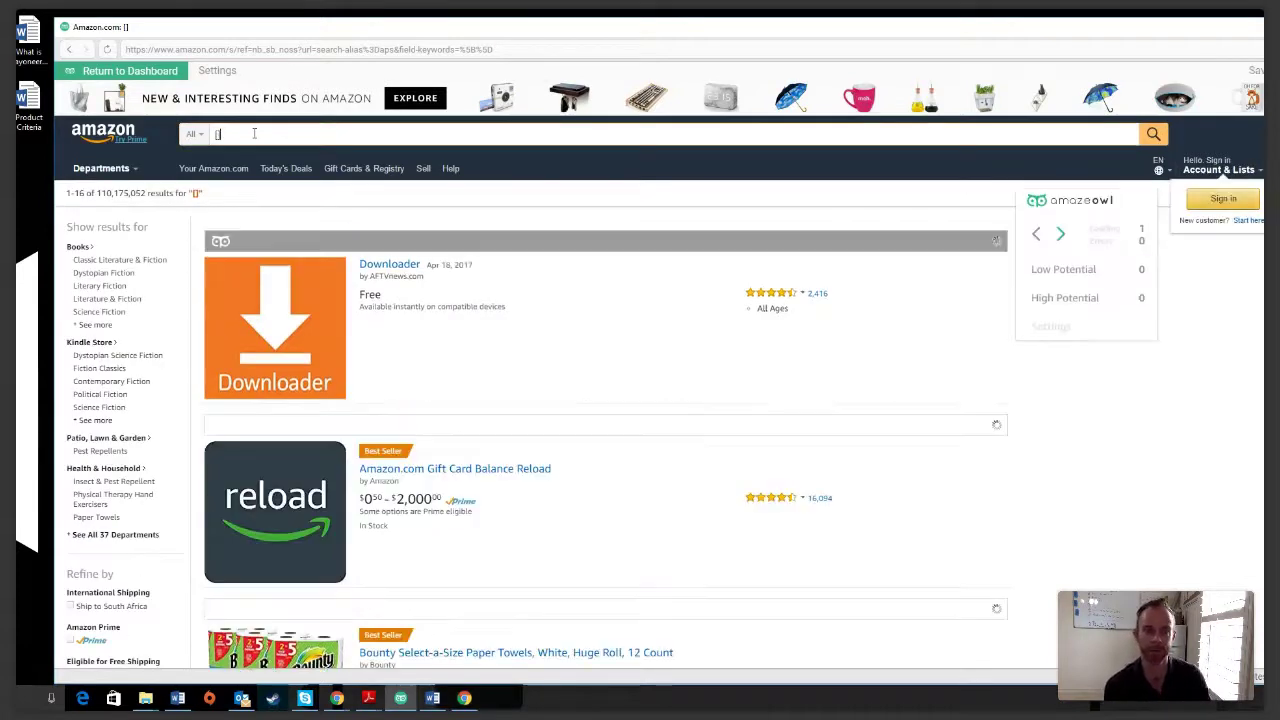
text(baby bi)
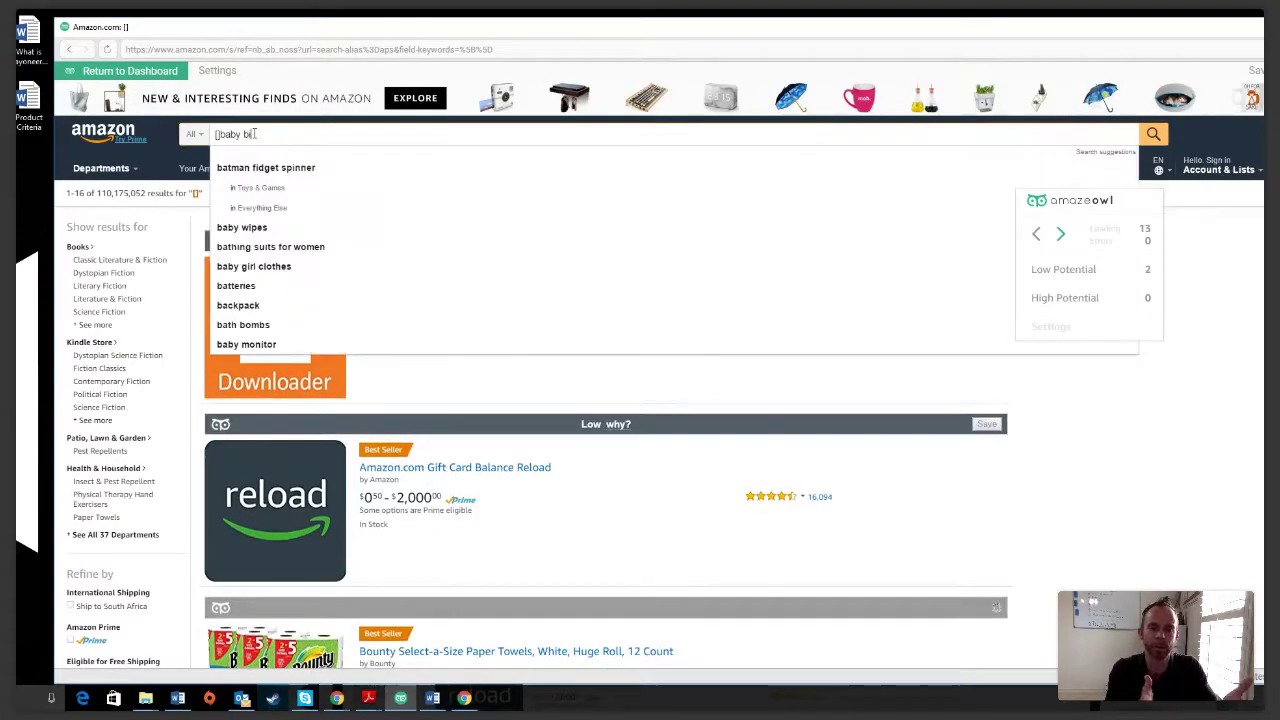
text(bs)
key(Return)
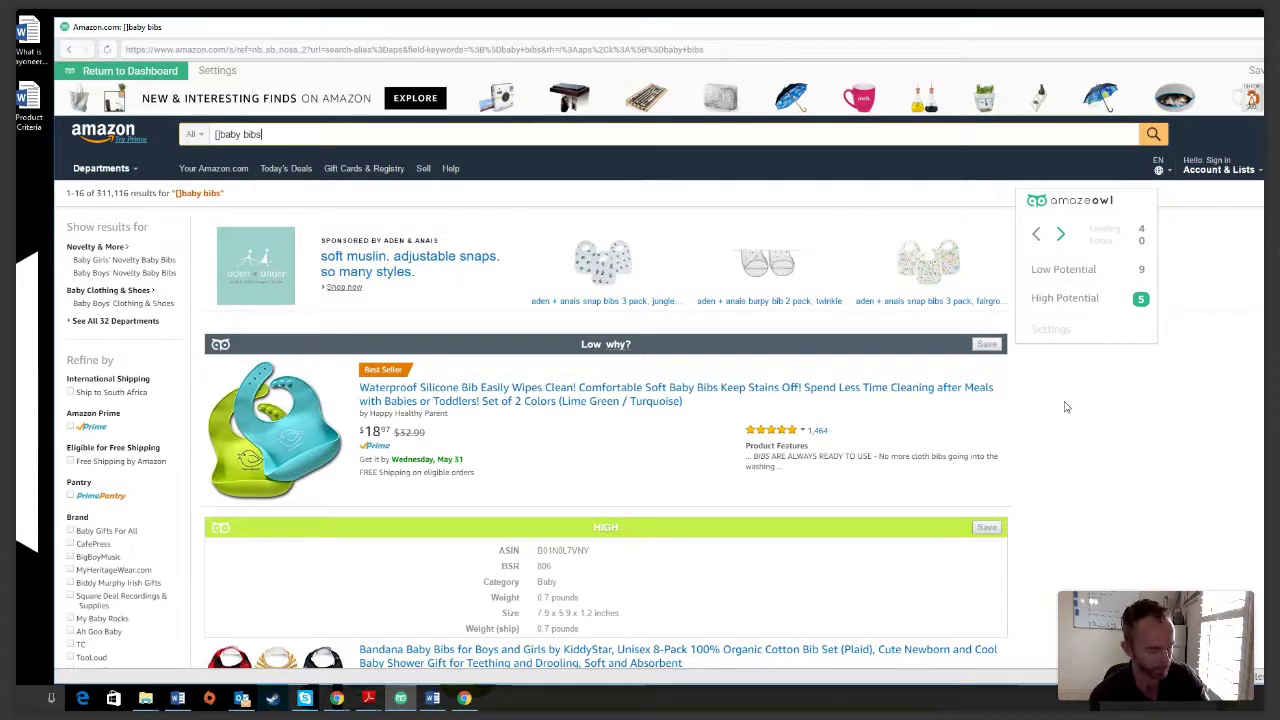
Step: Examine the High and Low potential ratings on the baby bibs results and in the AmazeOwl summary
scroll(791, 364, down, 1)
scroll(729, 335, up, 1)
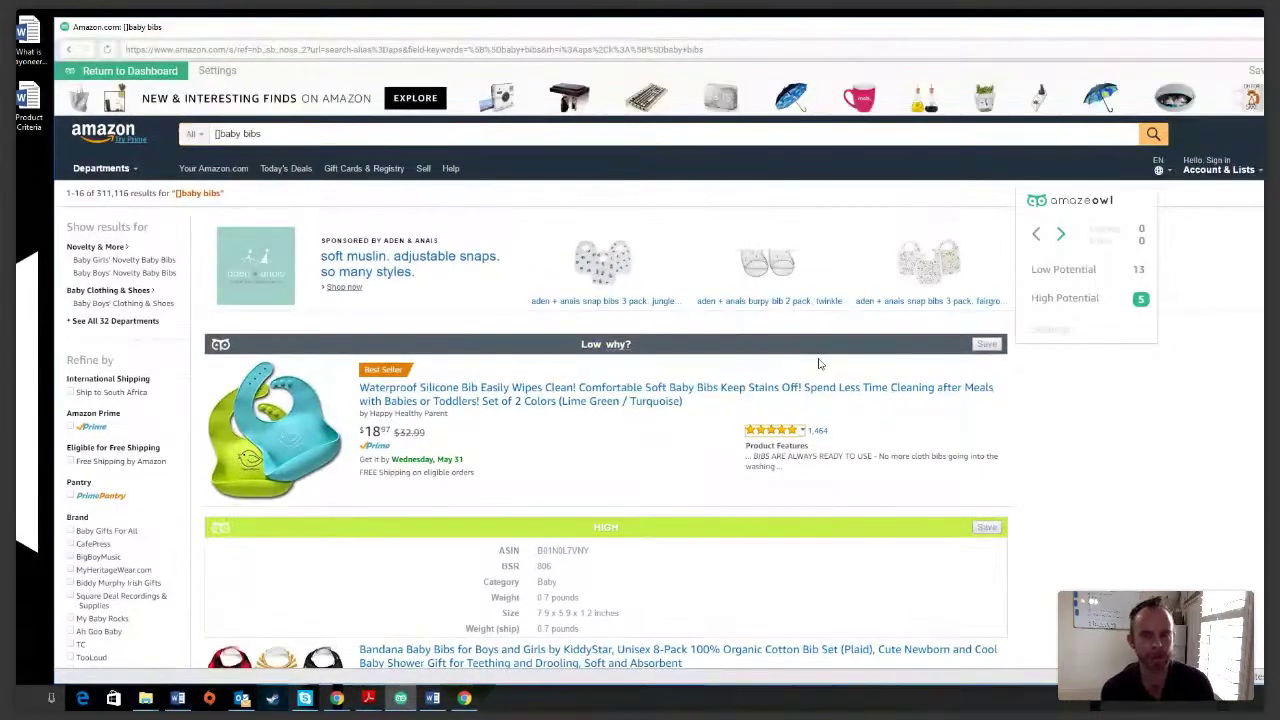
scroll(925, 386, down, 3)
scroll(1055, 418, down, 4)
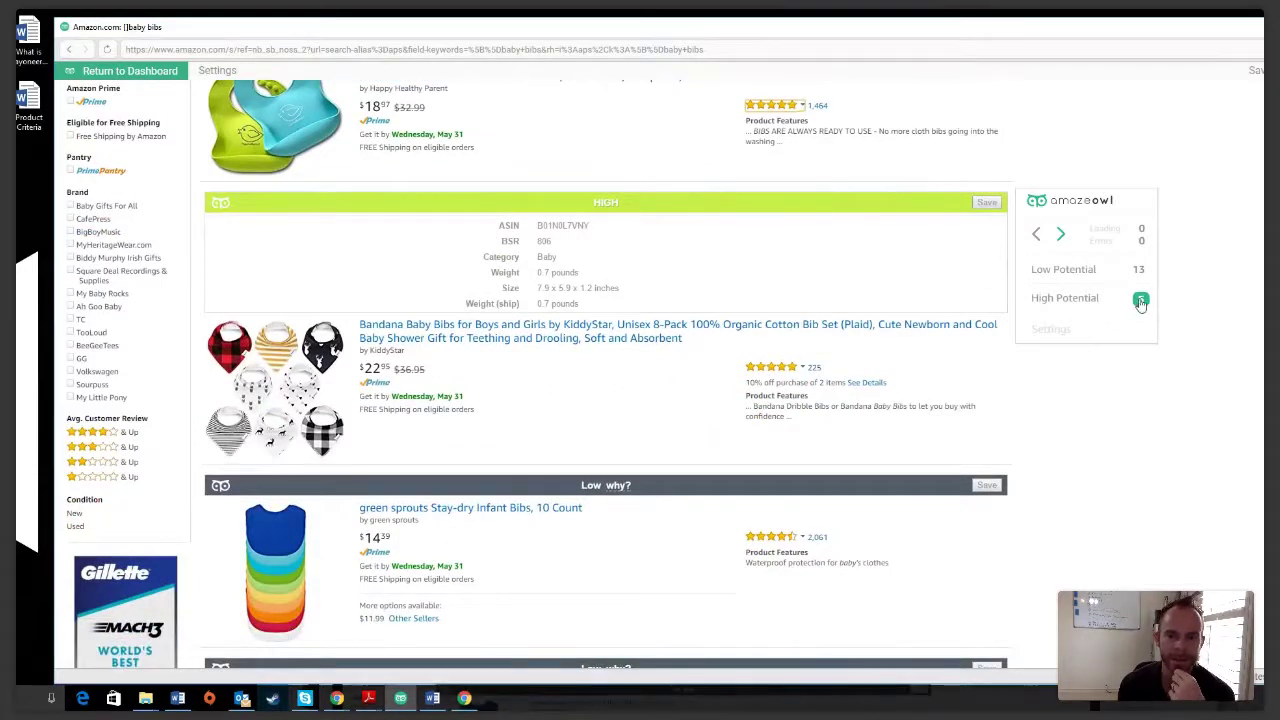
scroll(1141, 304, down, 2)
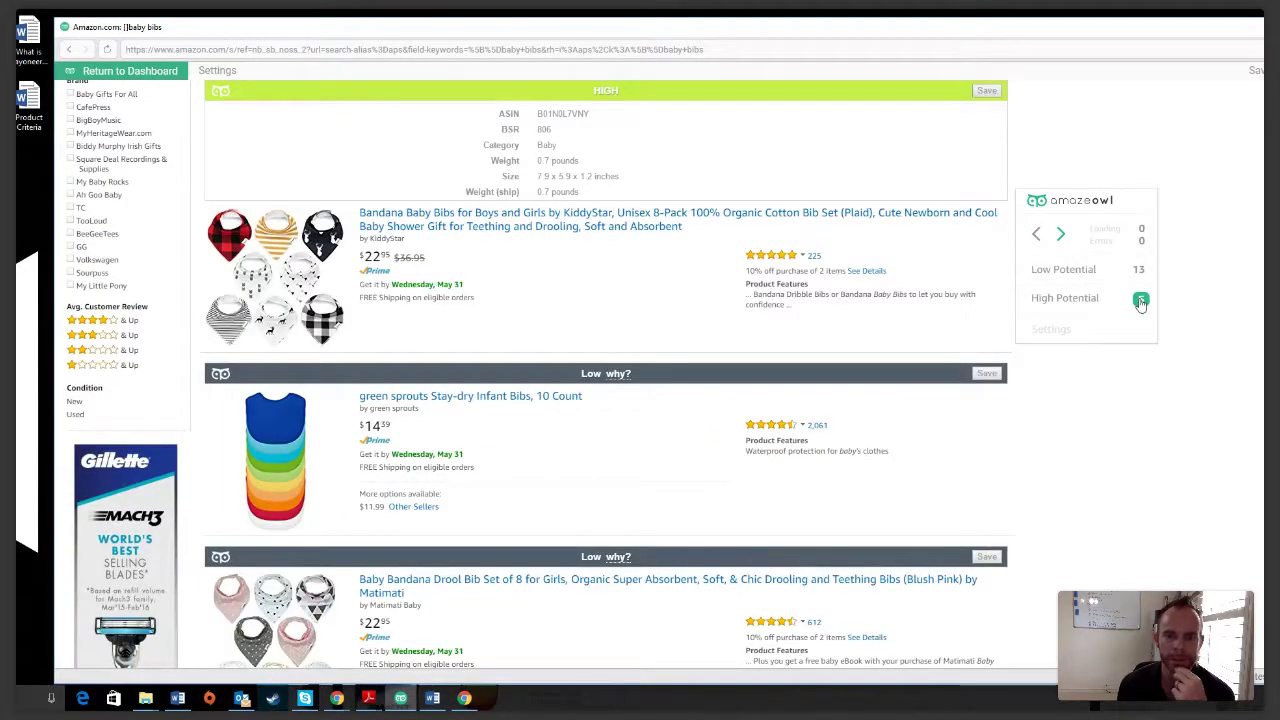
Step: Step through each High Potential product in the baby bibs results, checking BSR, reviews and price
click(1141, 302)
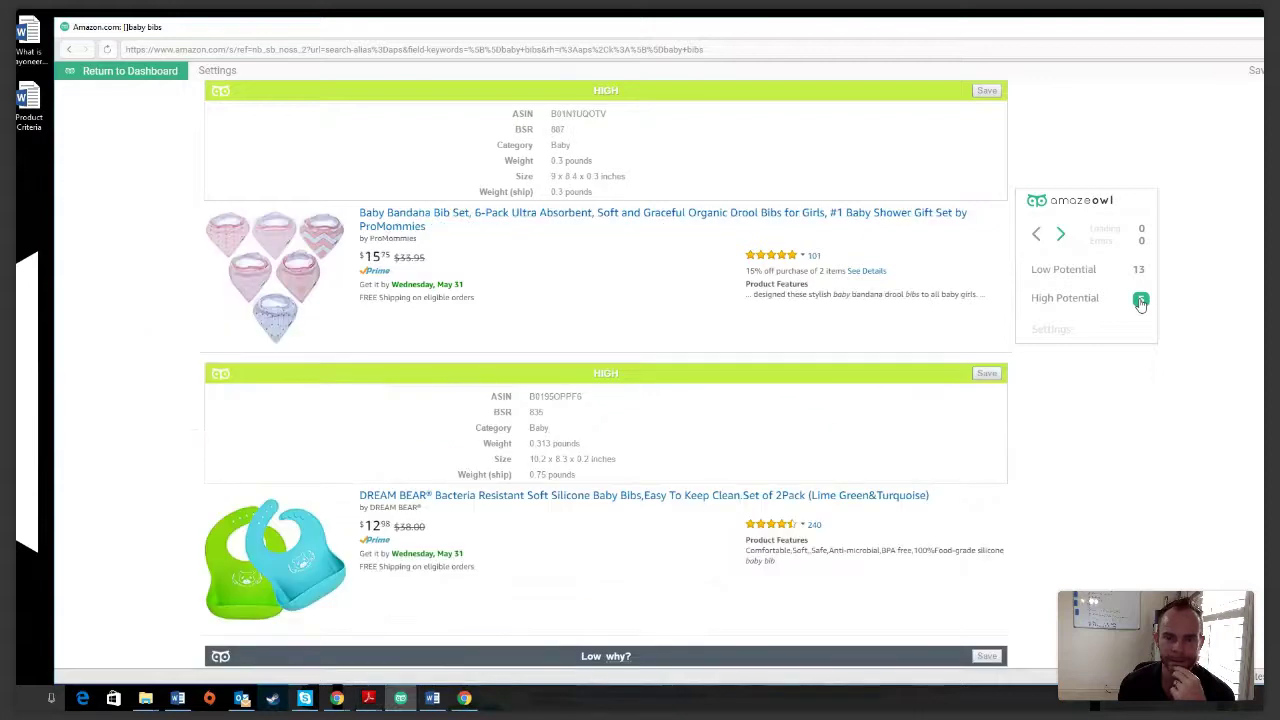
click(1141, 302)
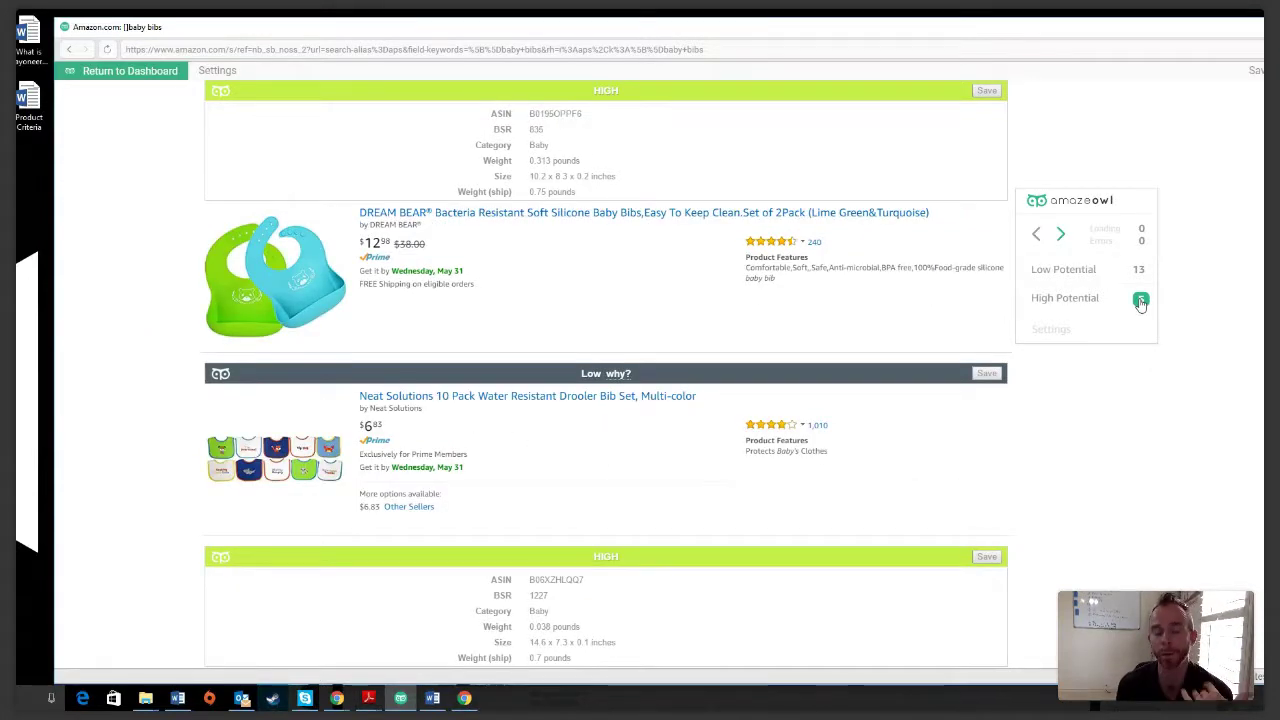
click(1141, 302)
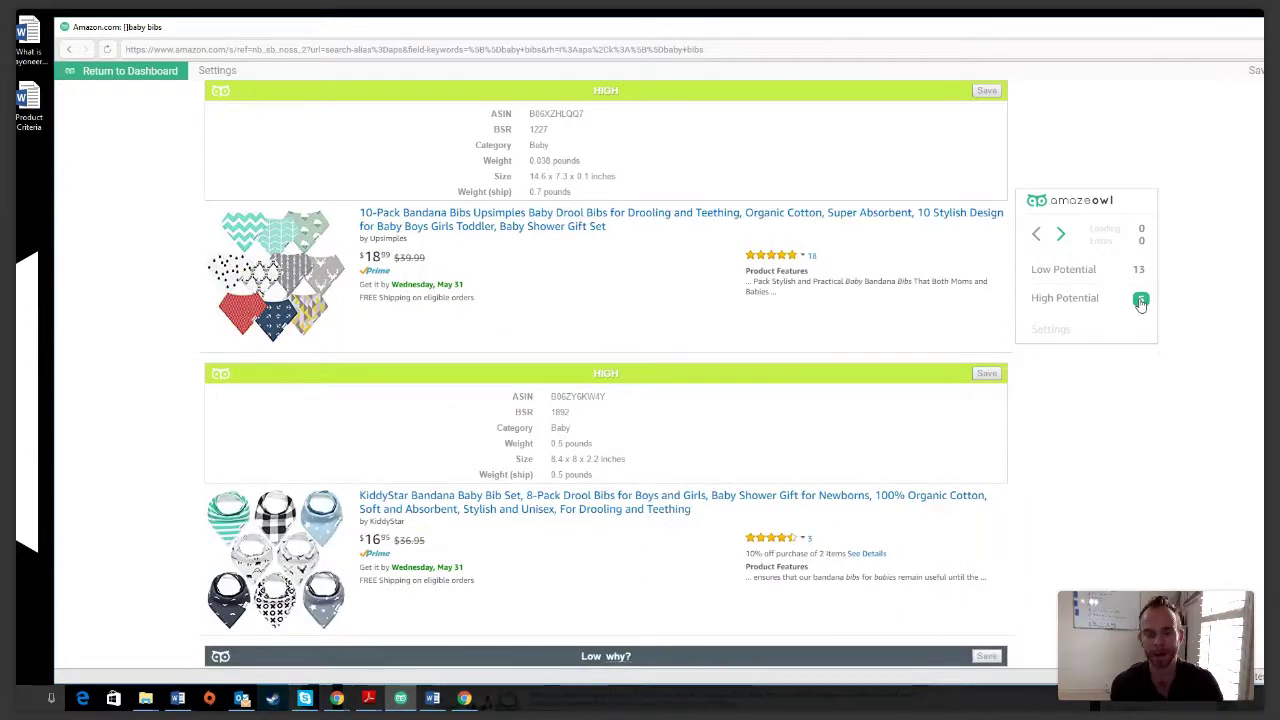
scroll(1141, 304, down, 3)
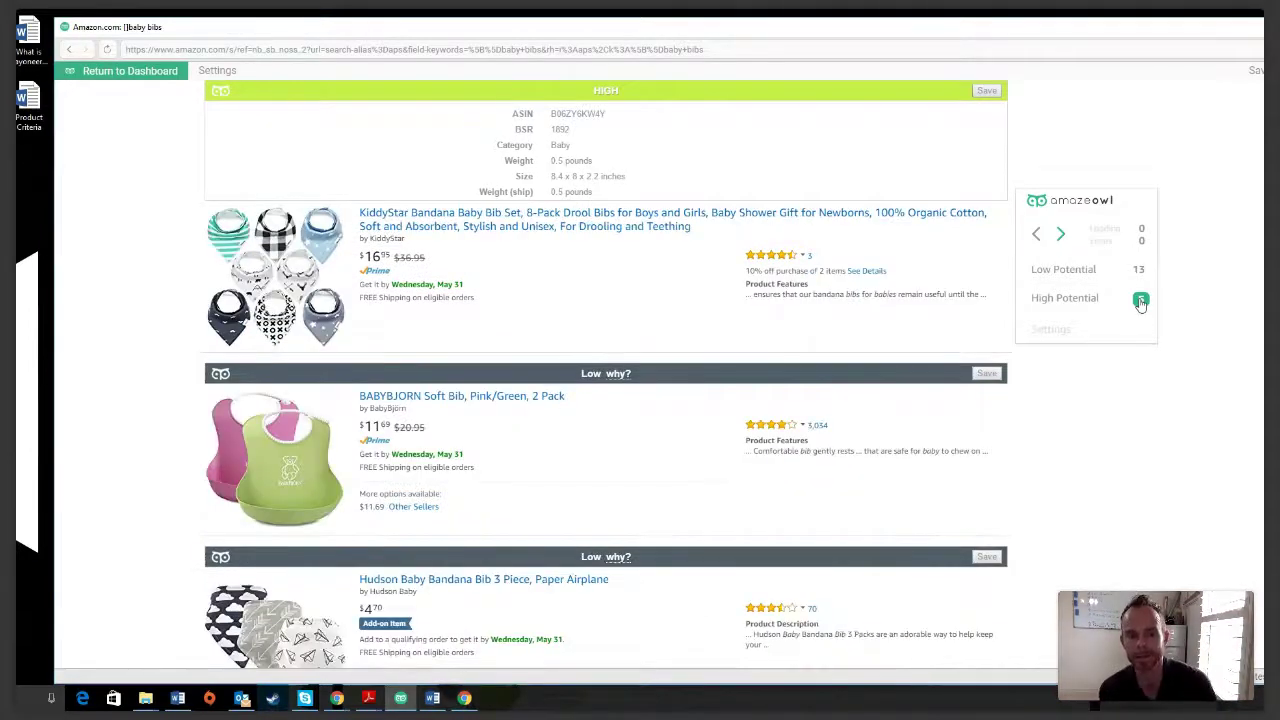
click(1141, 302)
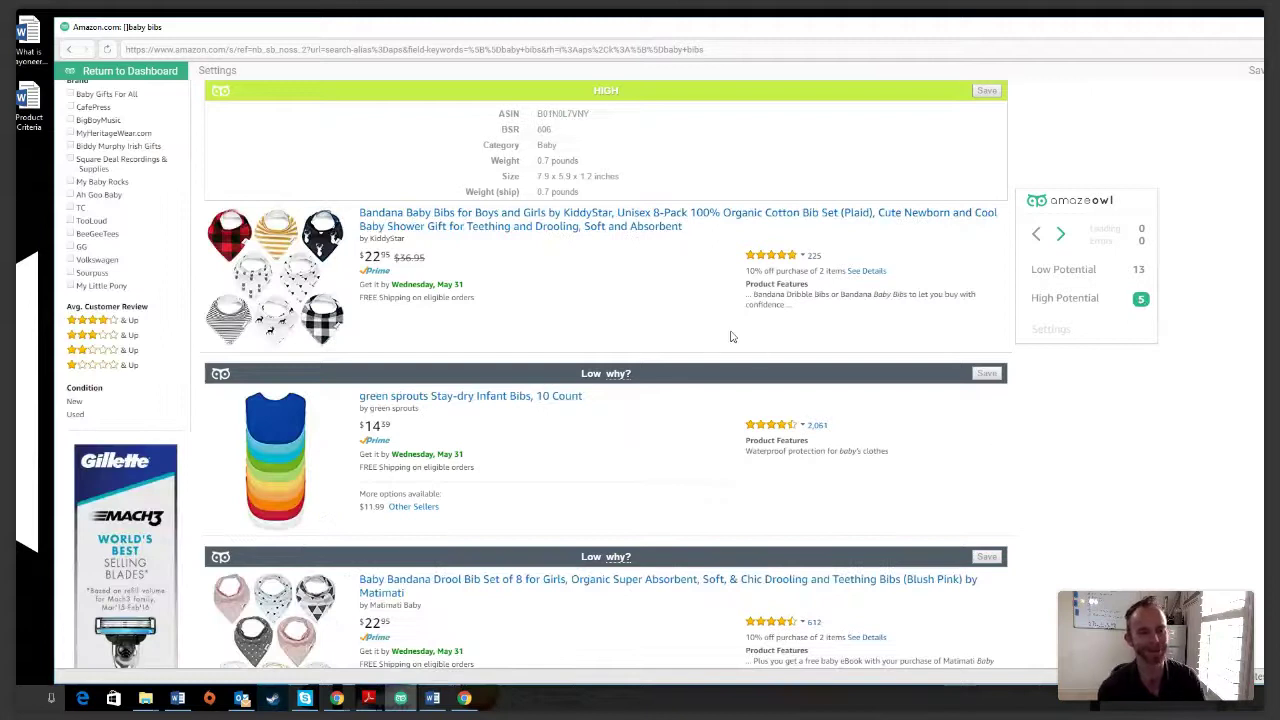
Step: Compare the Low and High rated listings across the baby bibs results
scroll(733, 330, up, 5)
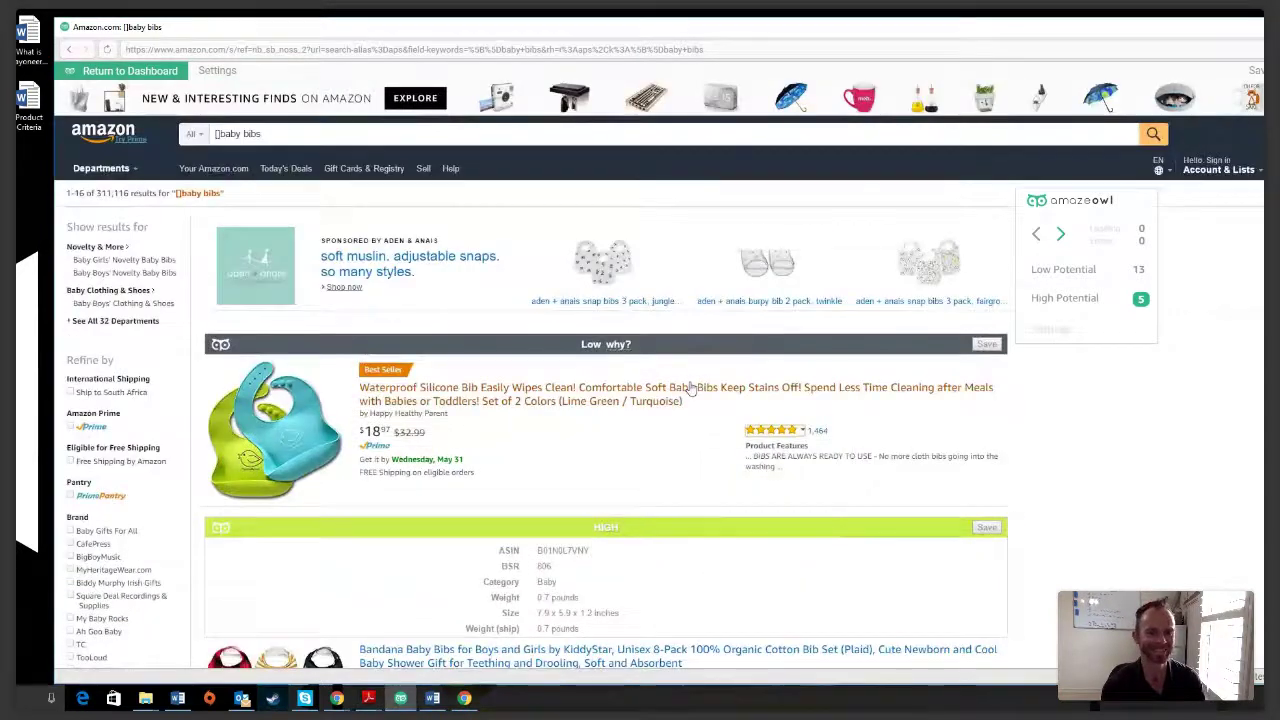
scroll(688, 388, down, 18)
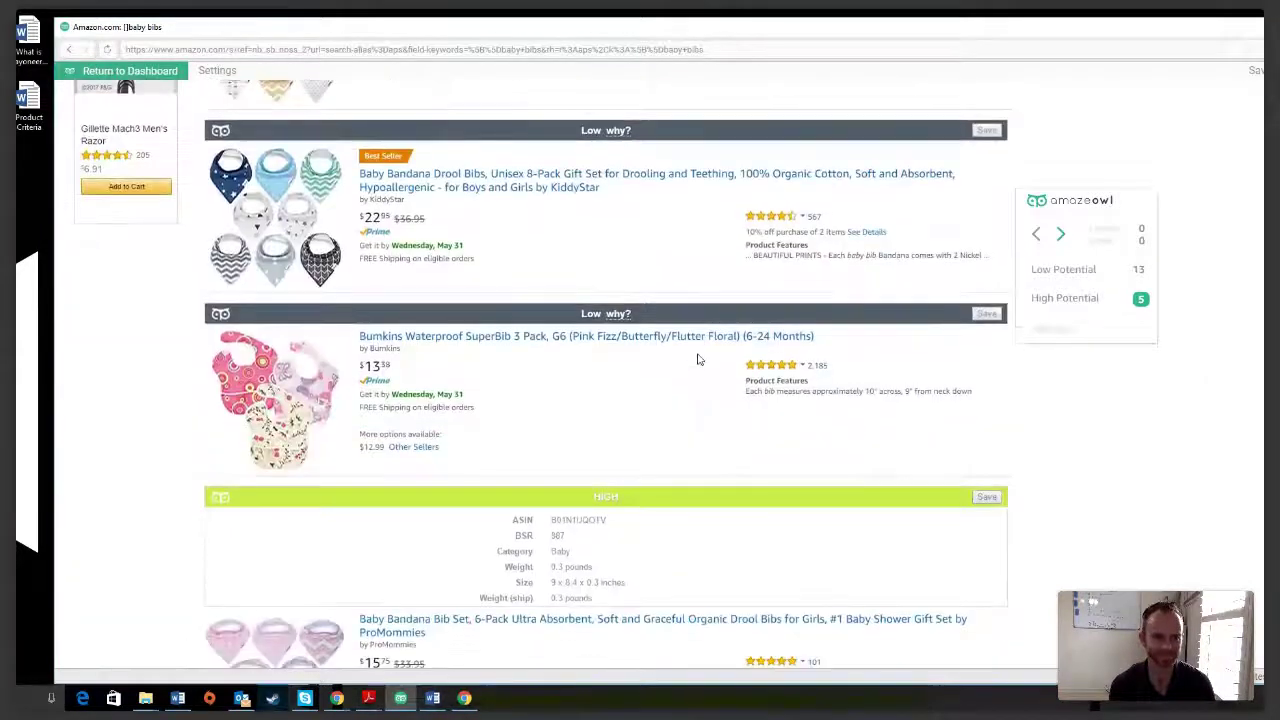
scroll(680, 352, down, 5)
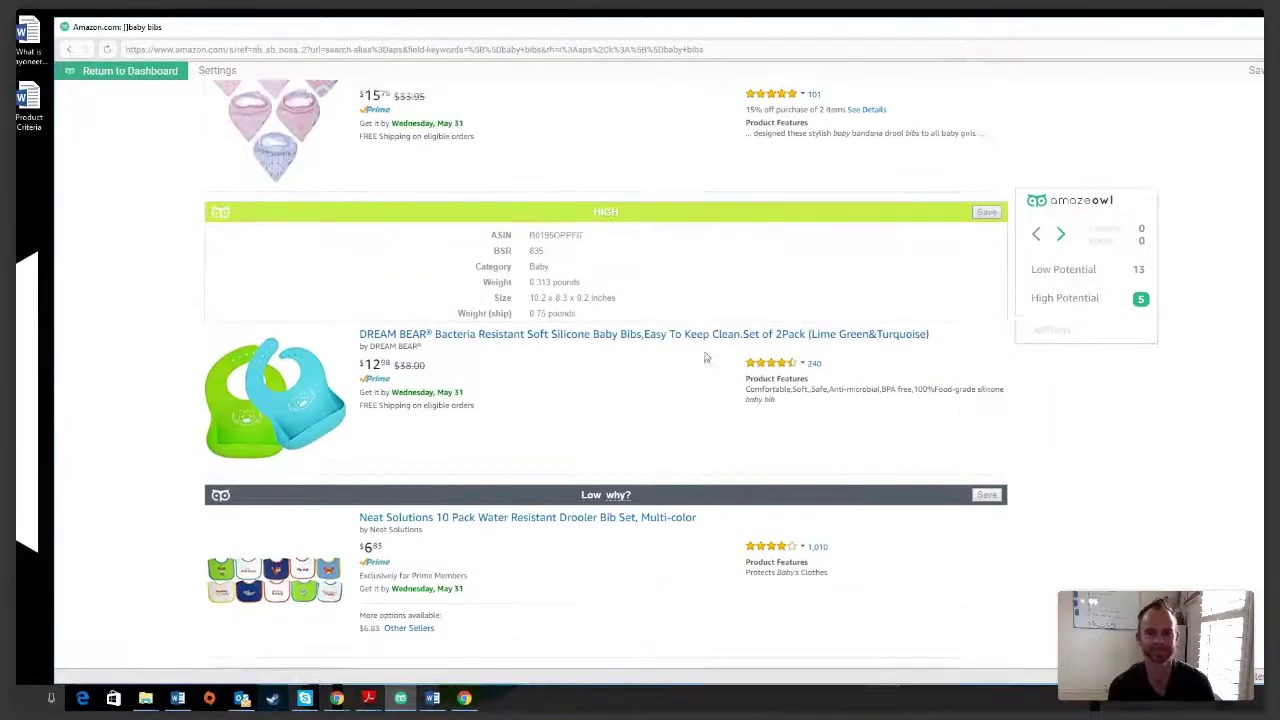
scroll(634, 343, up, 1)
scroll(393, 413, up, 1)
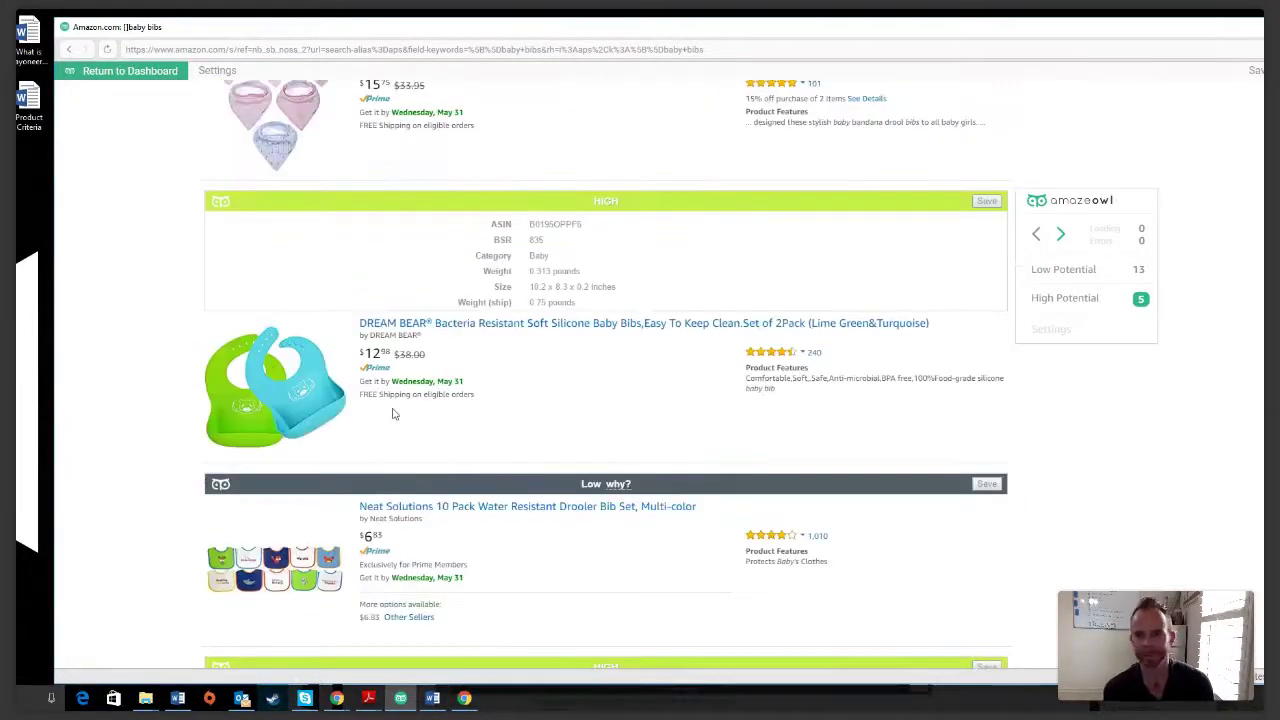
Step: Return to the dashboard, start a new product hunt in the Amazon.com market and clear the page address
click(114, 72)
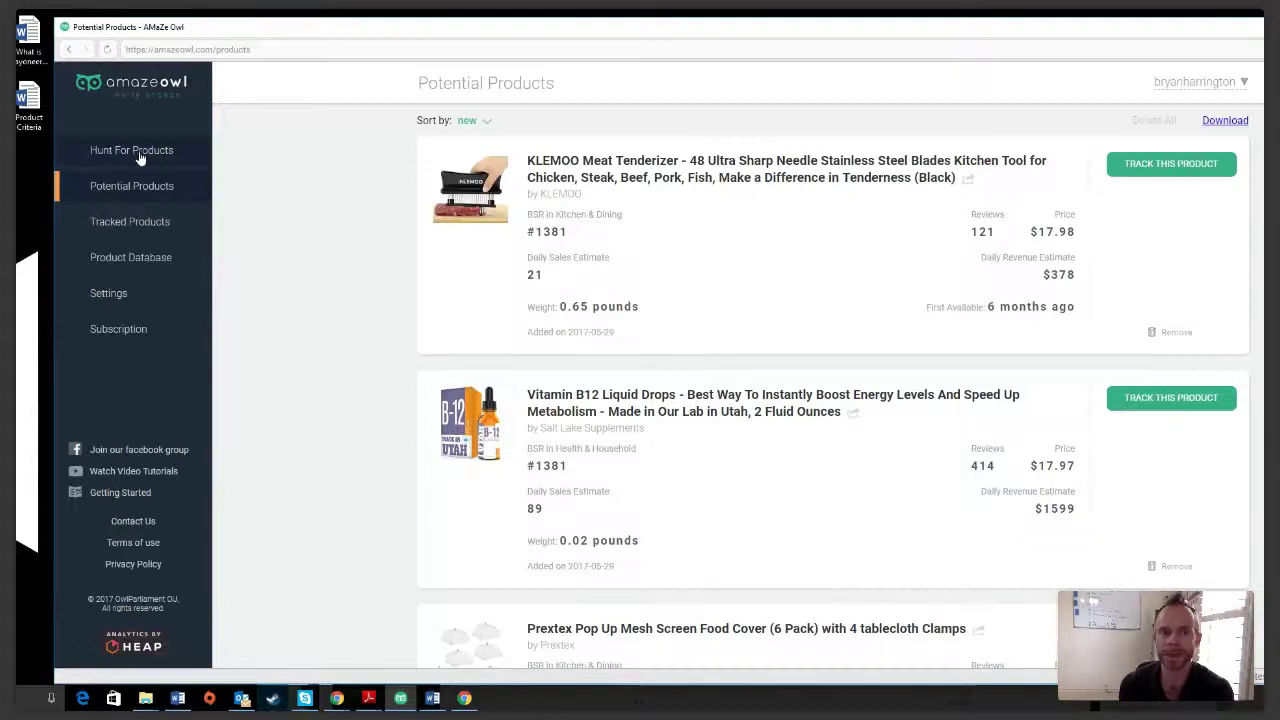
click(124, 143)
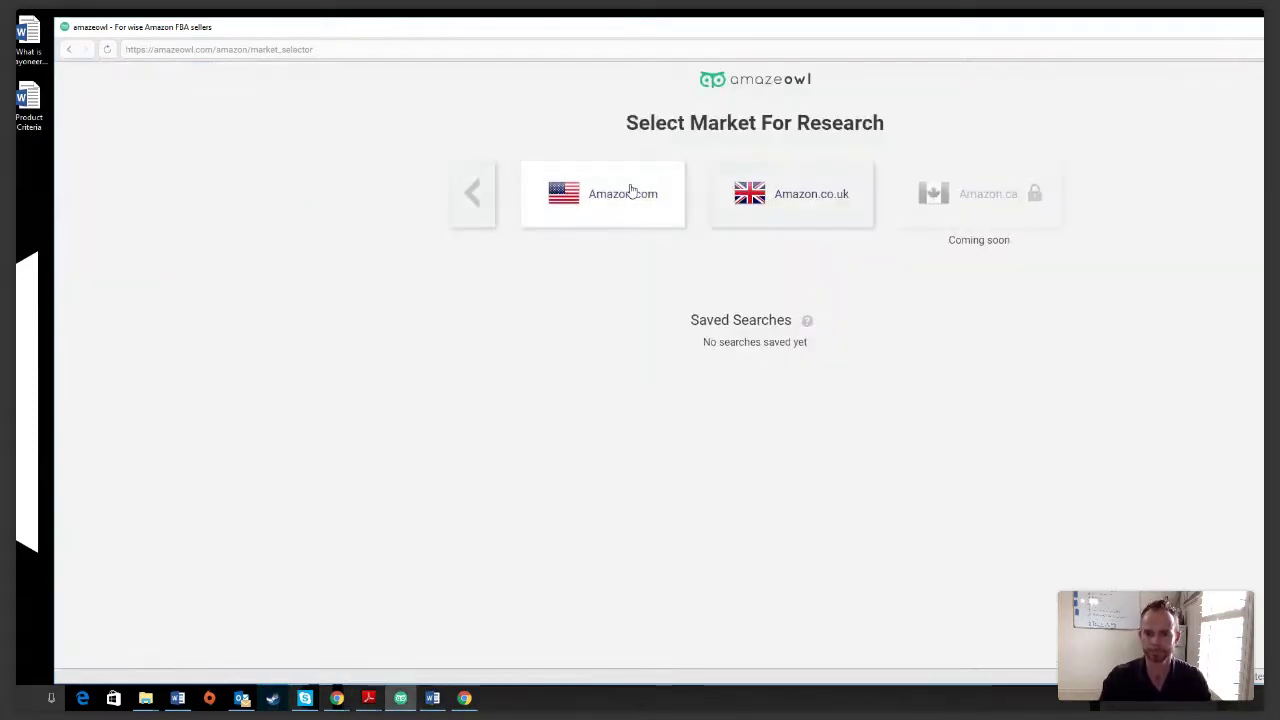
click(629, 192)
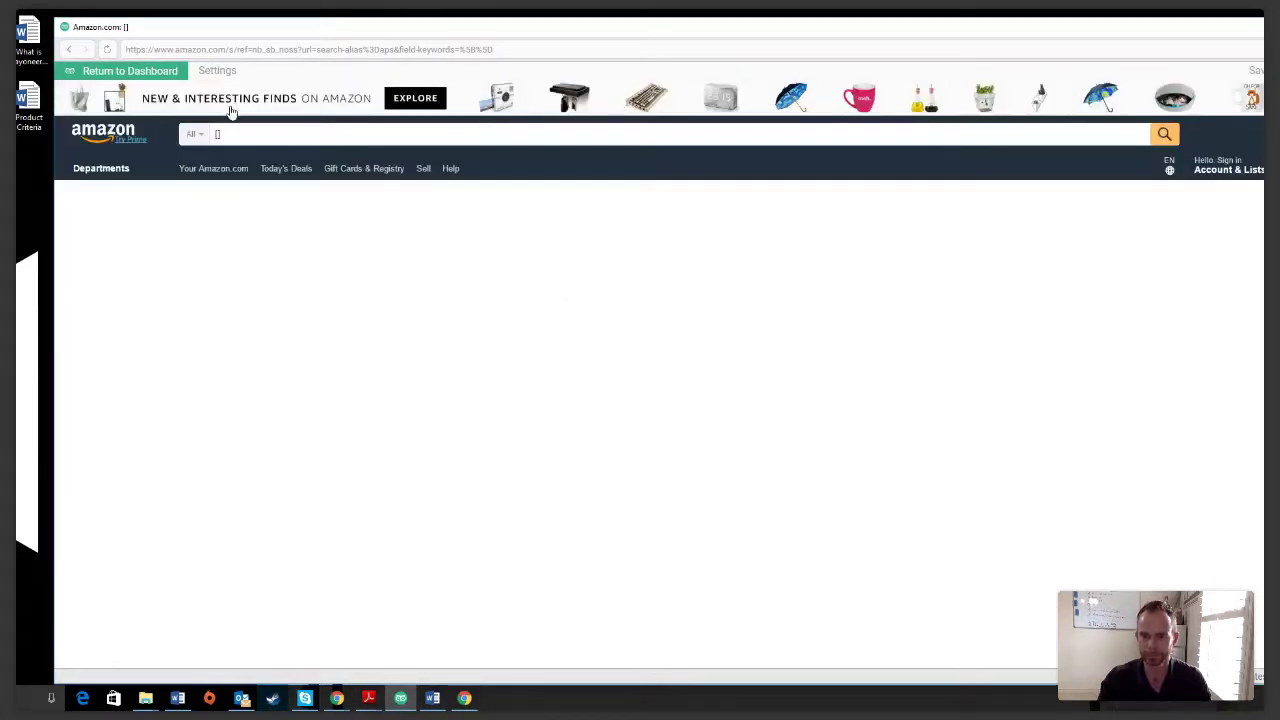
drag(497, 48, 67, 73)
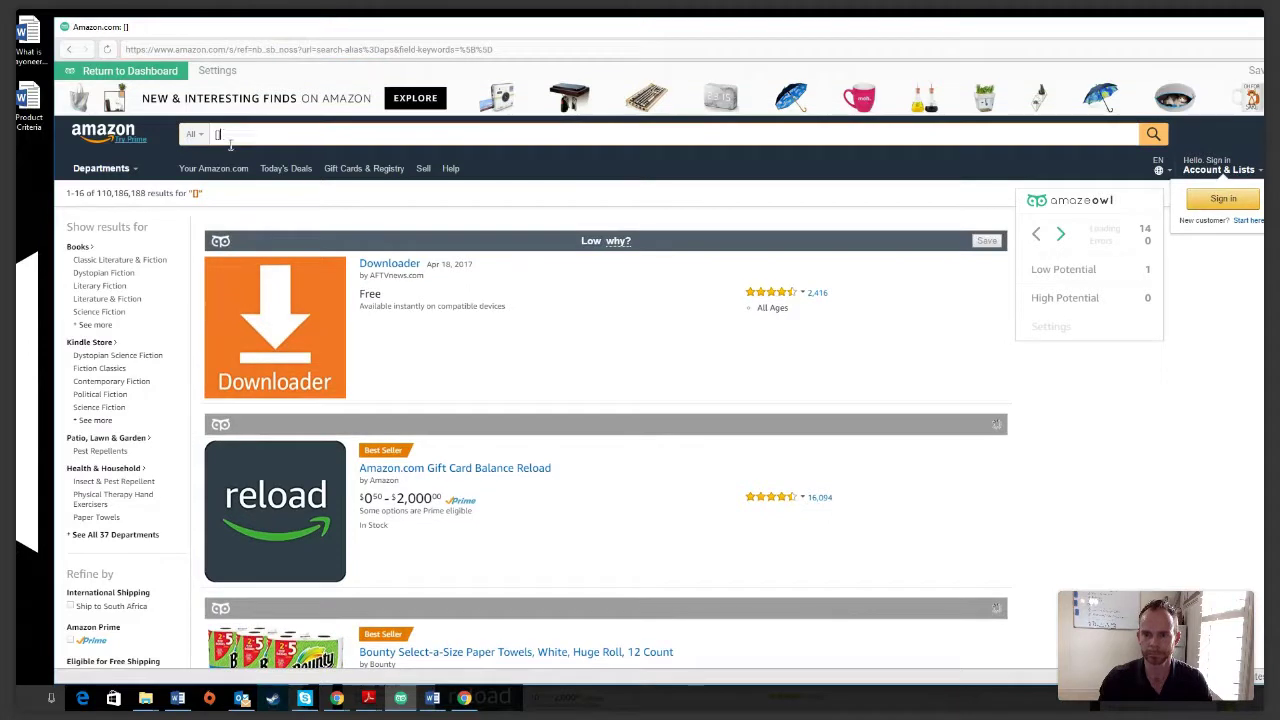
drag(497, 48, 62, 60)
key(BackSpace)
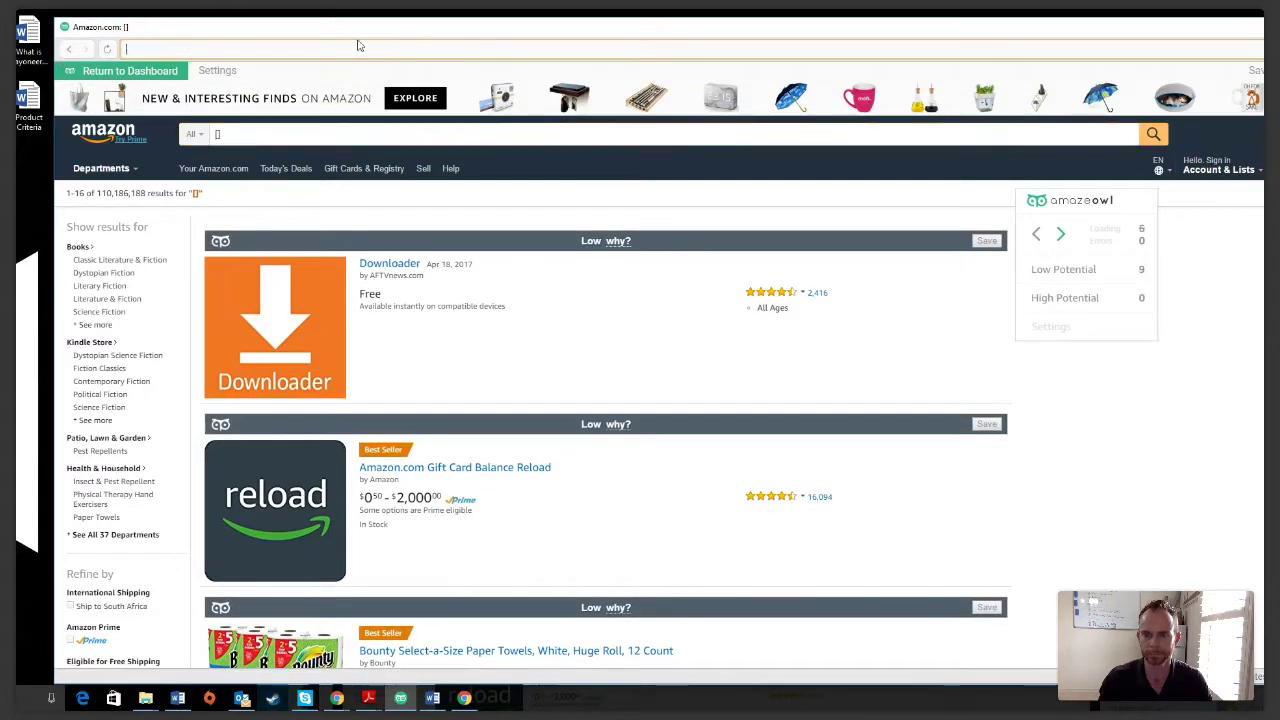
Step: Switch to the Word document and copy the amazon.com link under Best Sellers Lists Links
mouse_move(176, 699)
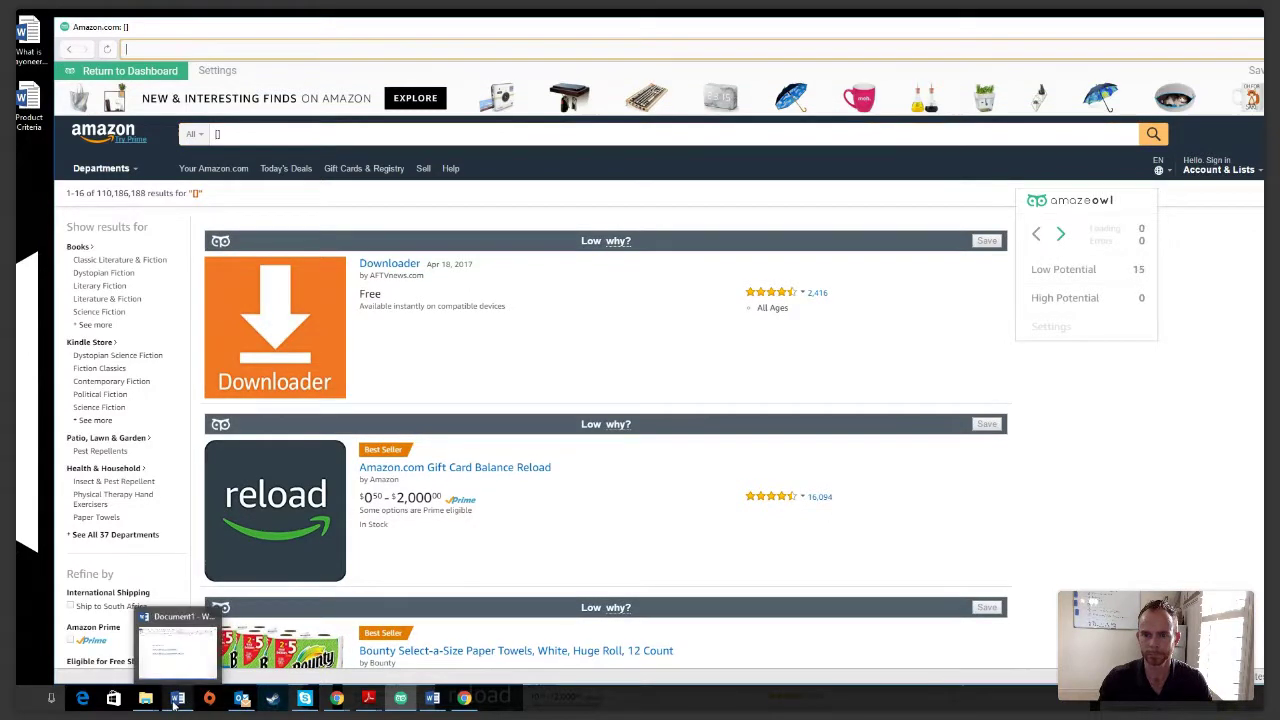
click(188, 662)
drag(517, 277, 814, 293)
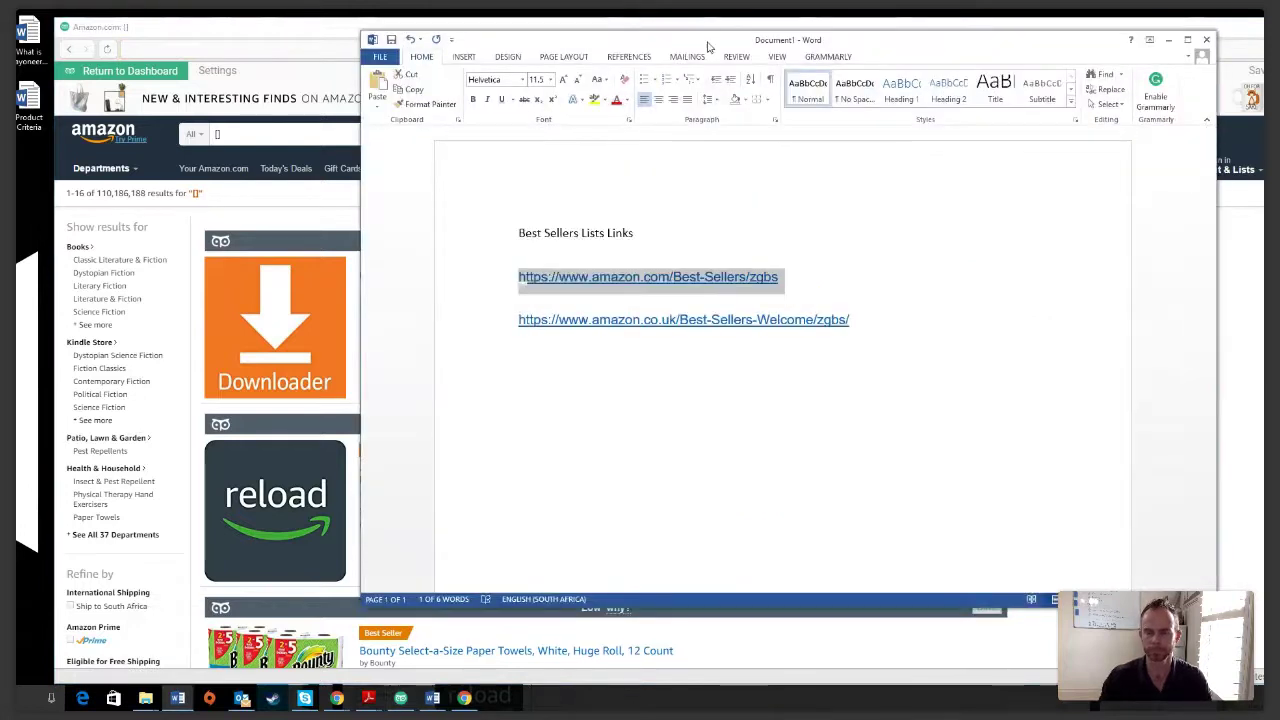
click(814, 292)
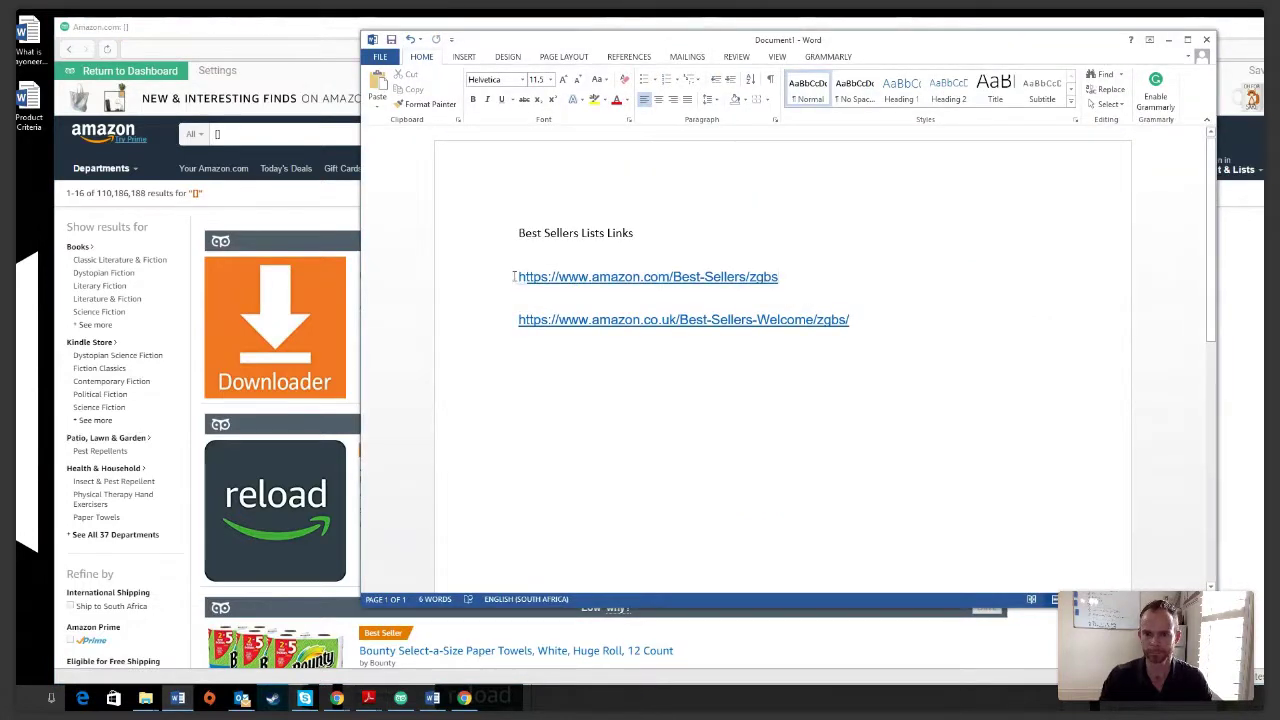
drag(517, 277, 794, 278)
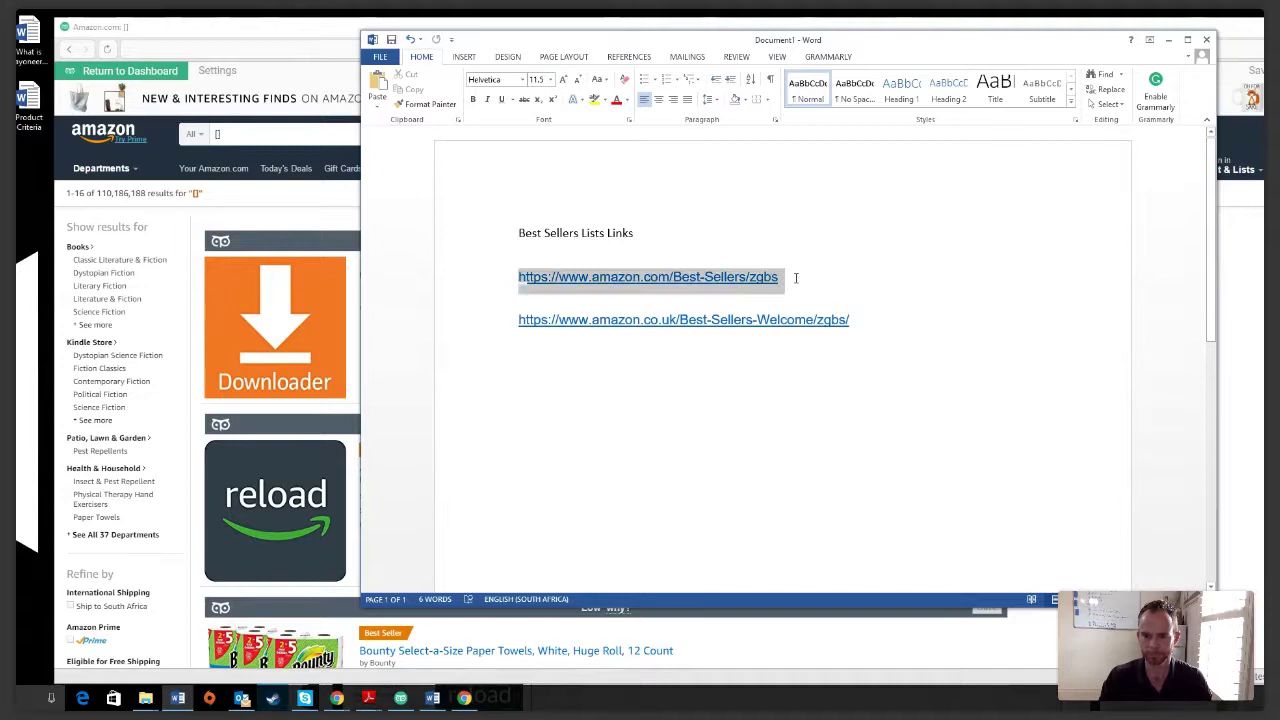
right_click(690, 291)
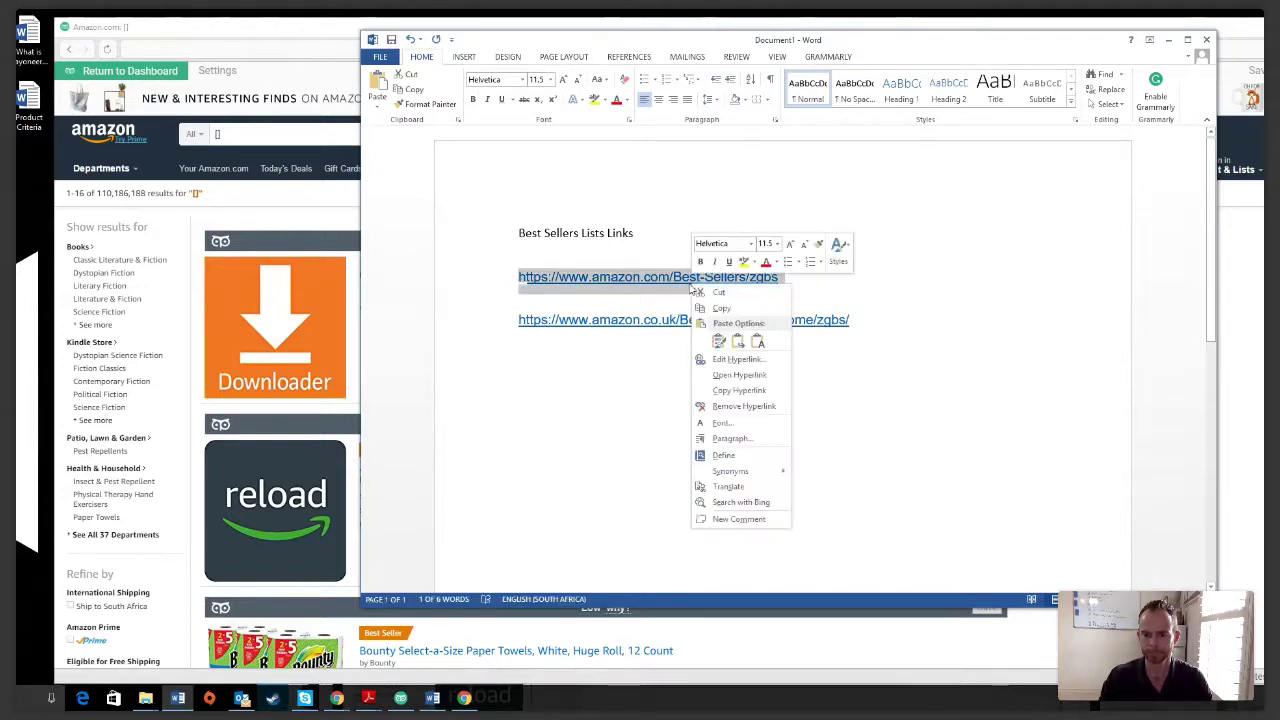
click(740, 311)
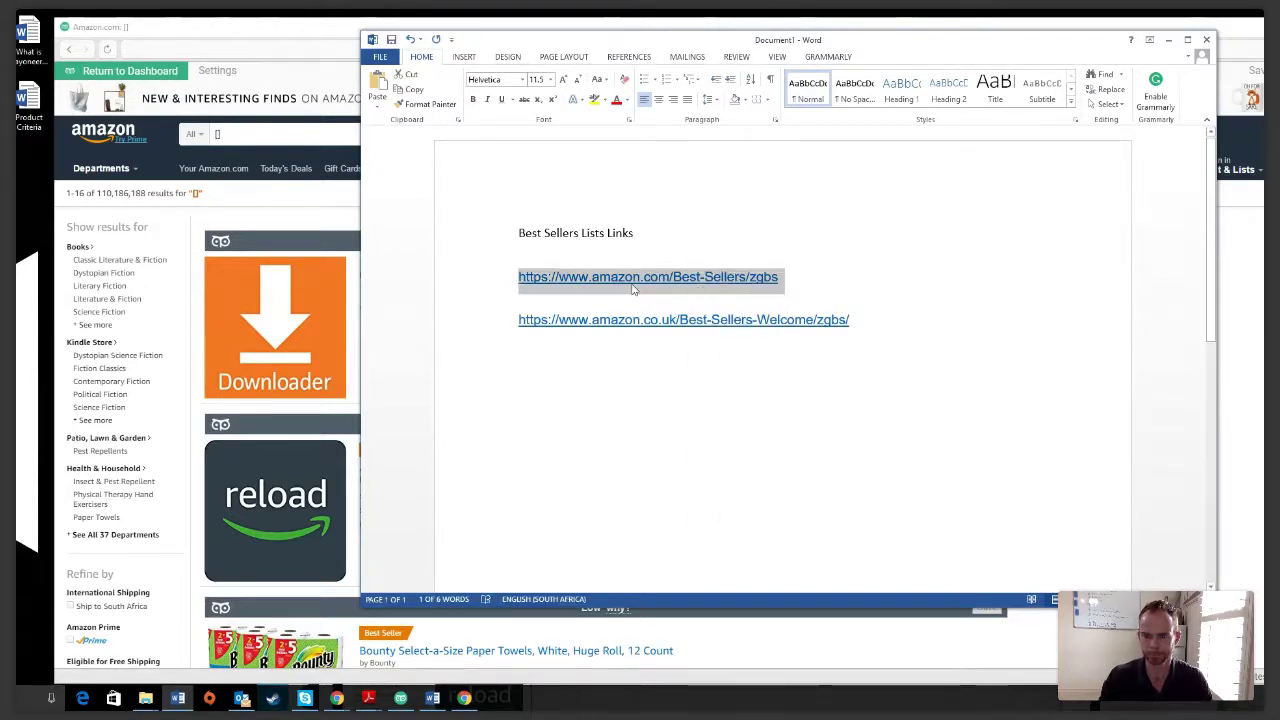
click(191, 52)
right_click(191, 52)
click(184, 117)
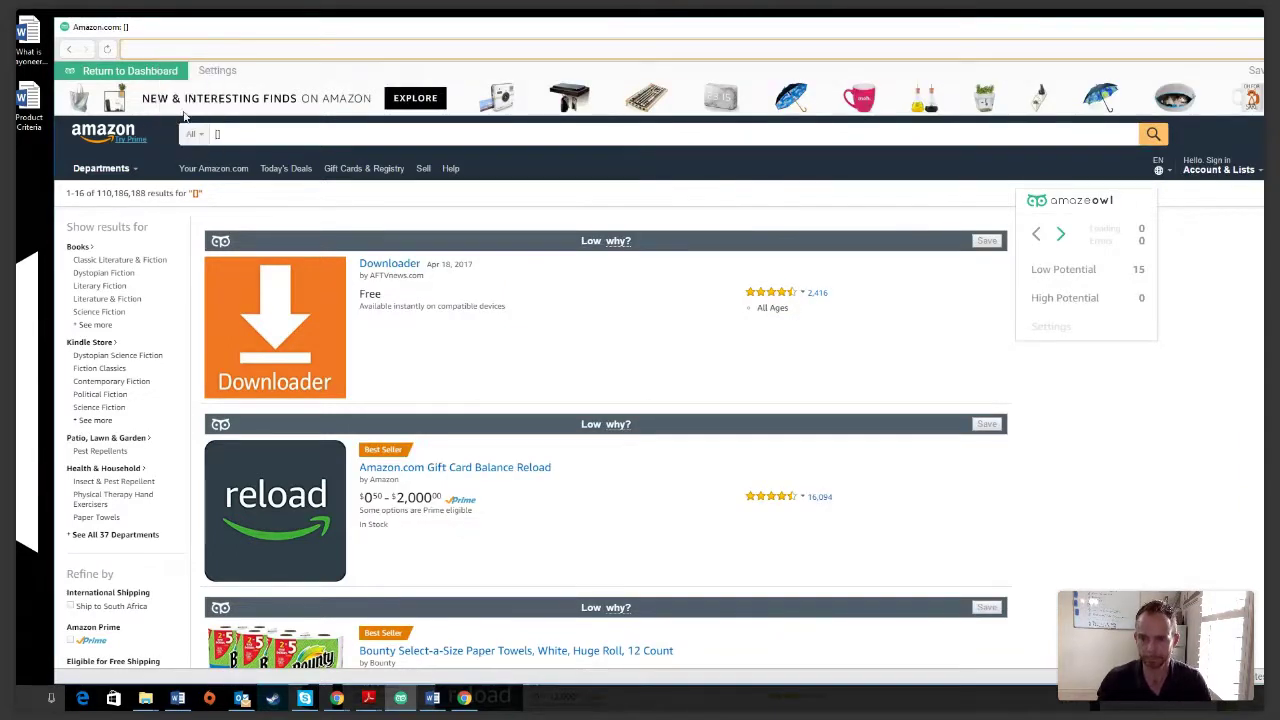
right_click(161, 50)
click(183, 125)
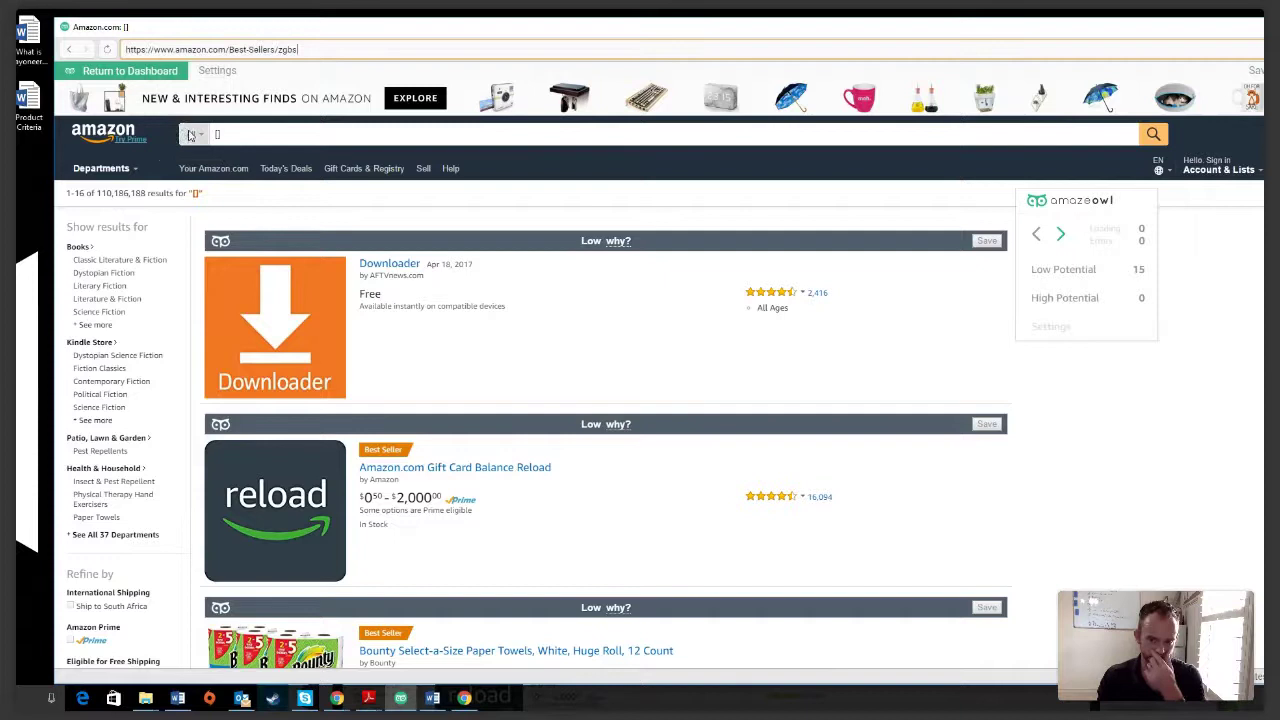
key(Return)
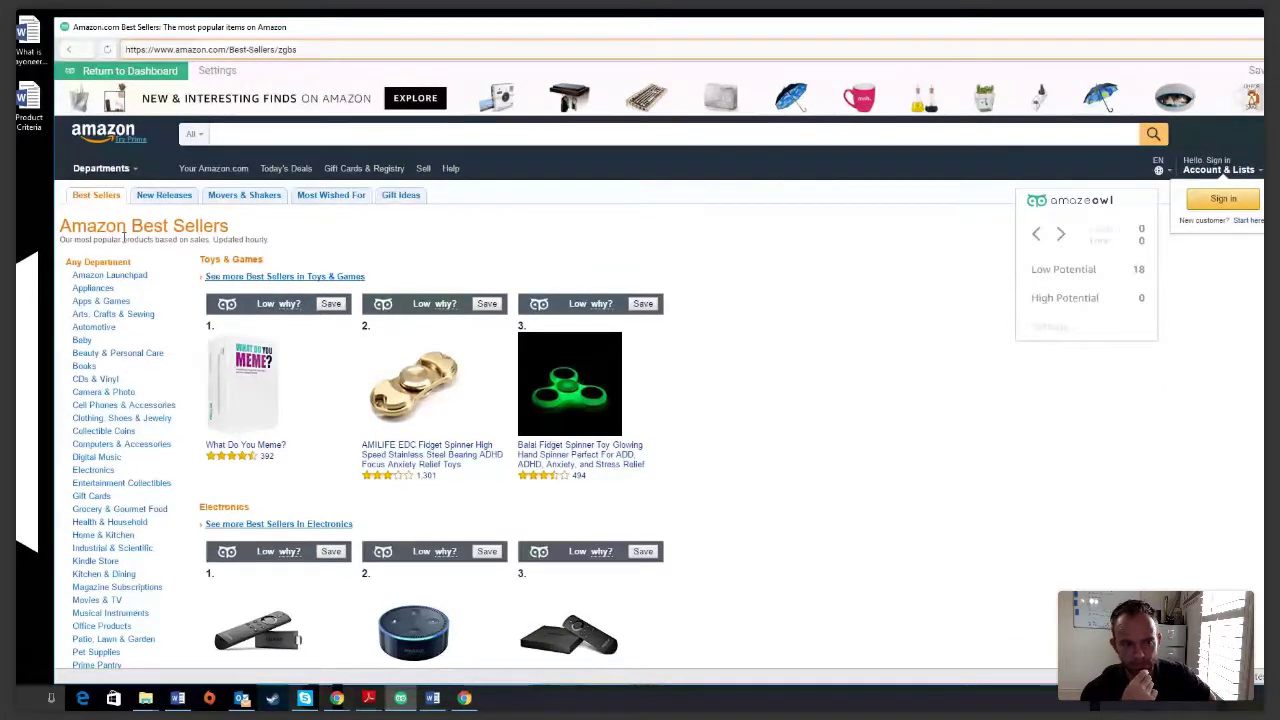
Step: Open the Amazon Movers & Shakers list and examine the potential ratings of its products
click(244, 197)
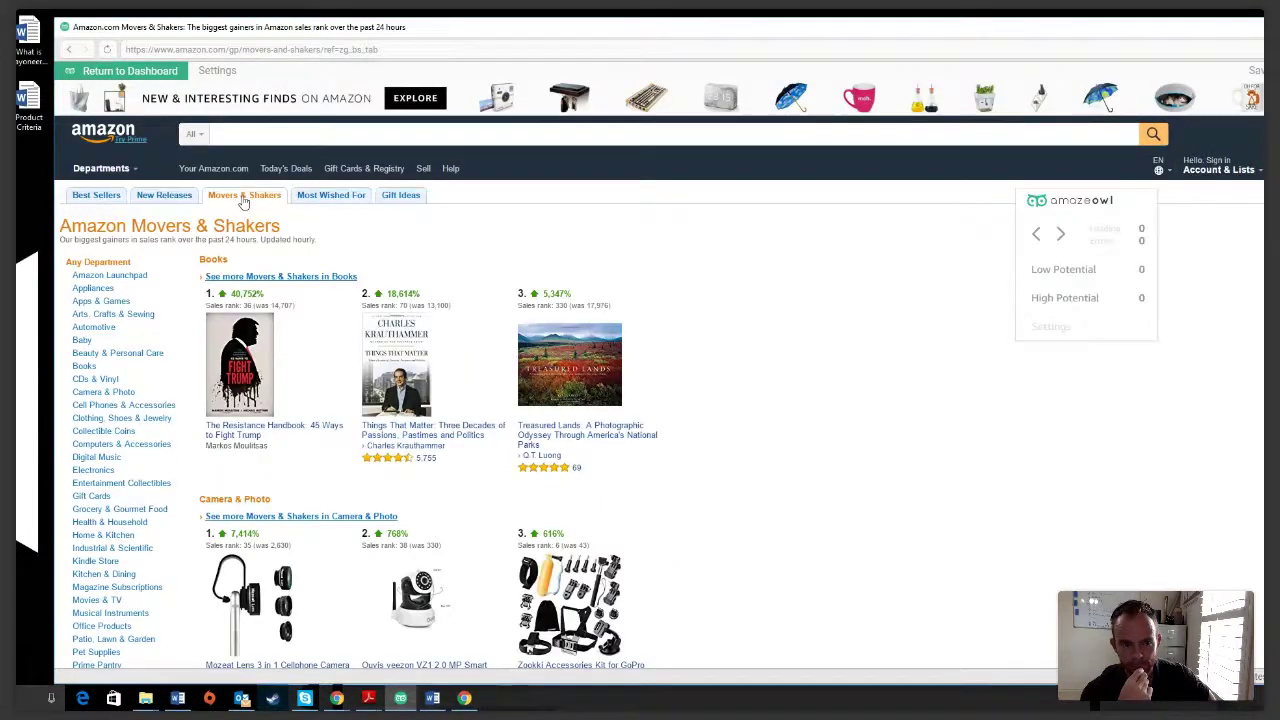
scroll(420, 300, down, 1)
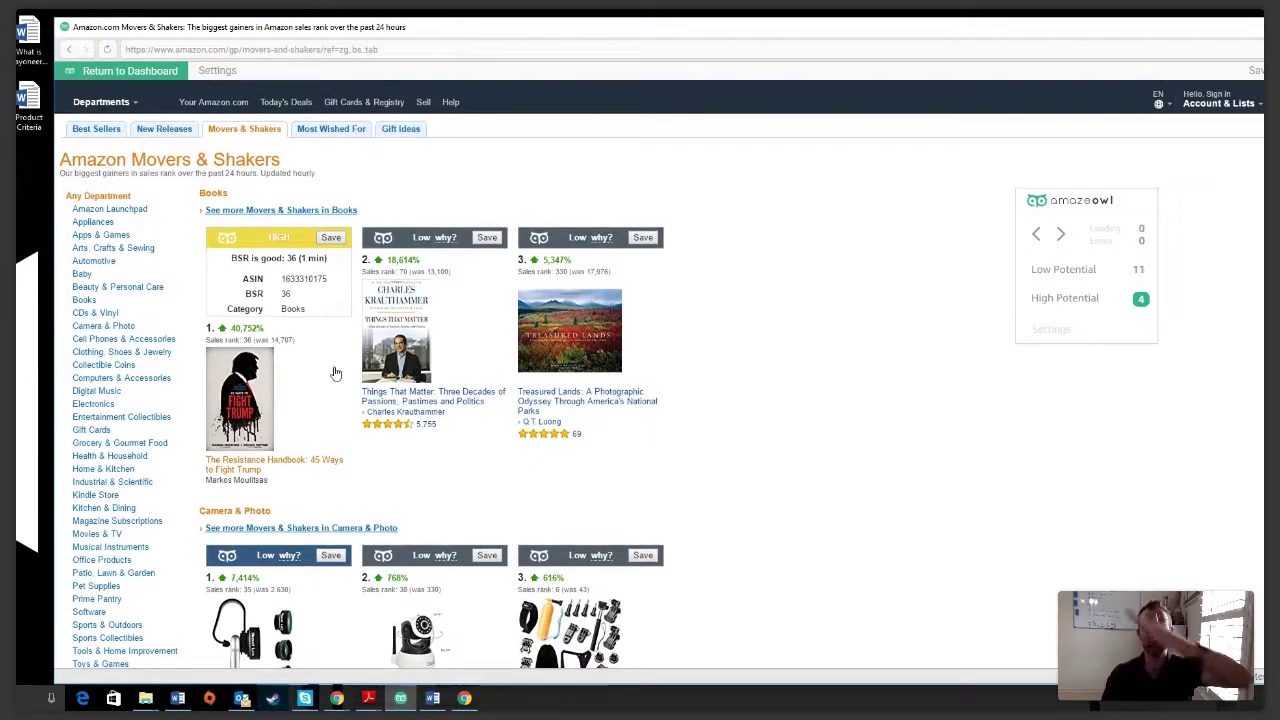
scroll(336, 373, down, 3)
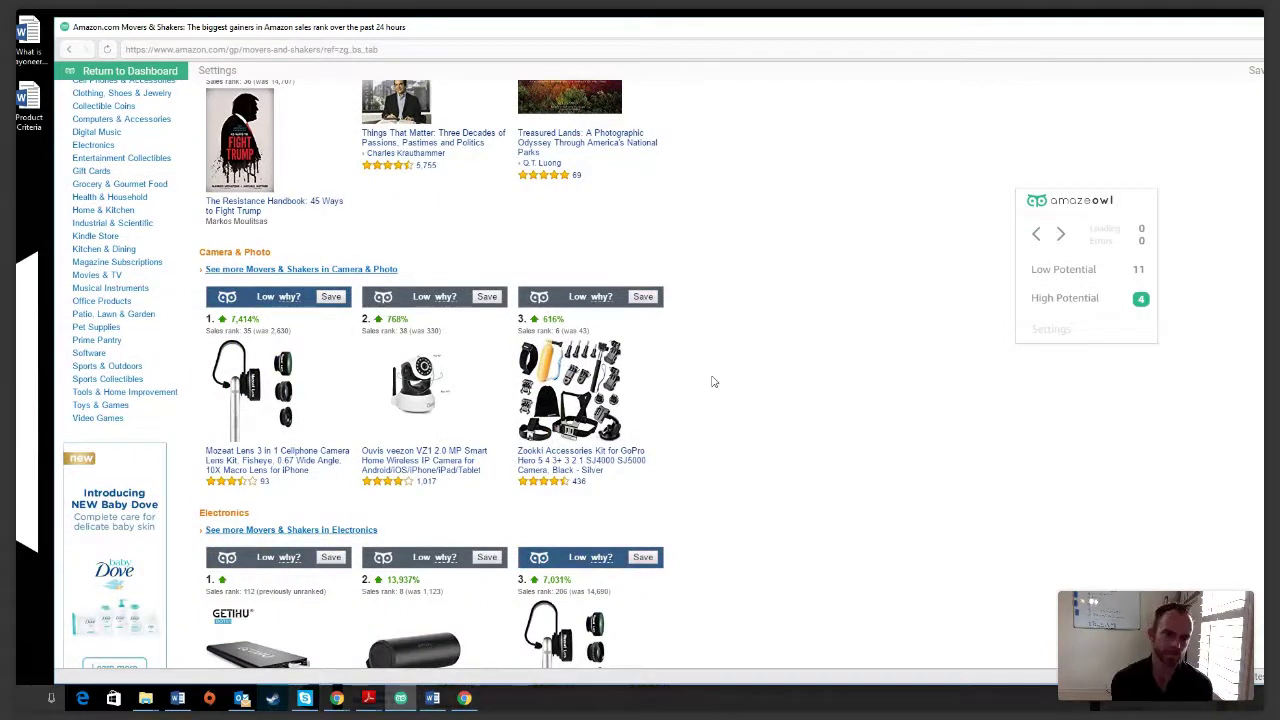
scroll(760, 391, down, 4)
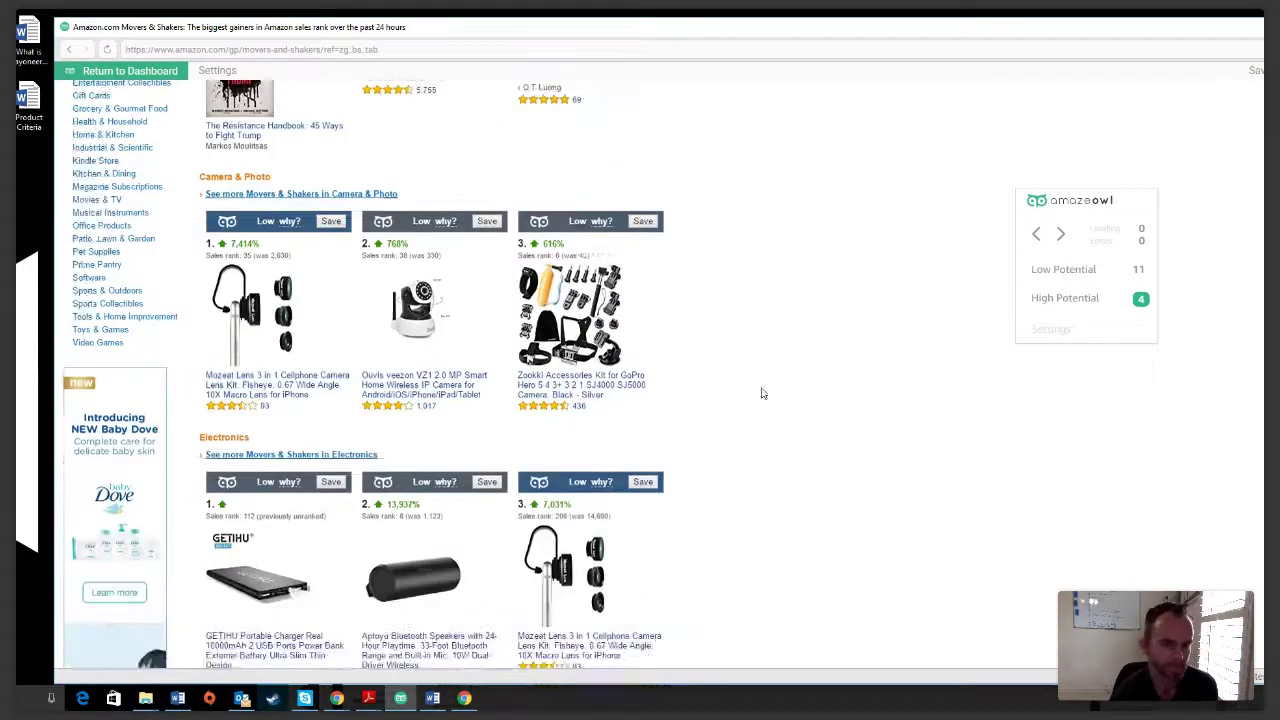
scroll(558, 392, down, 1)
scroll(700, 243, up, 12)
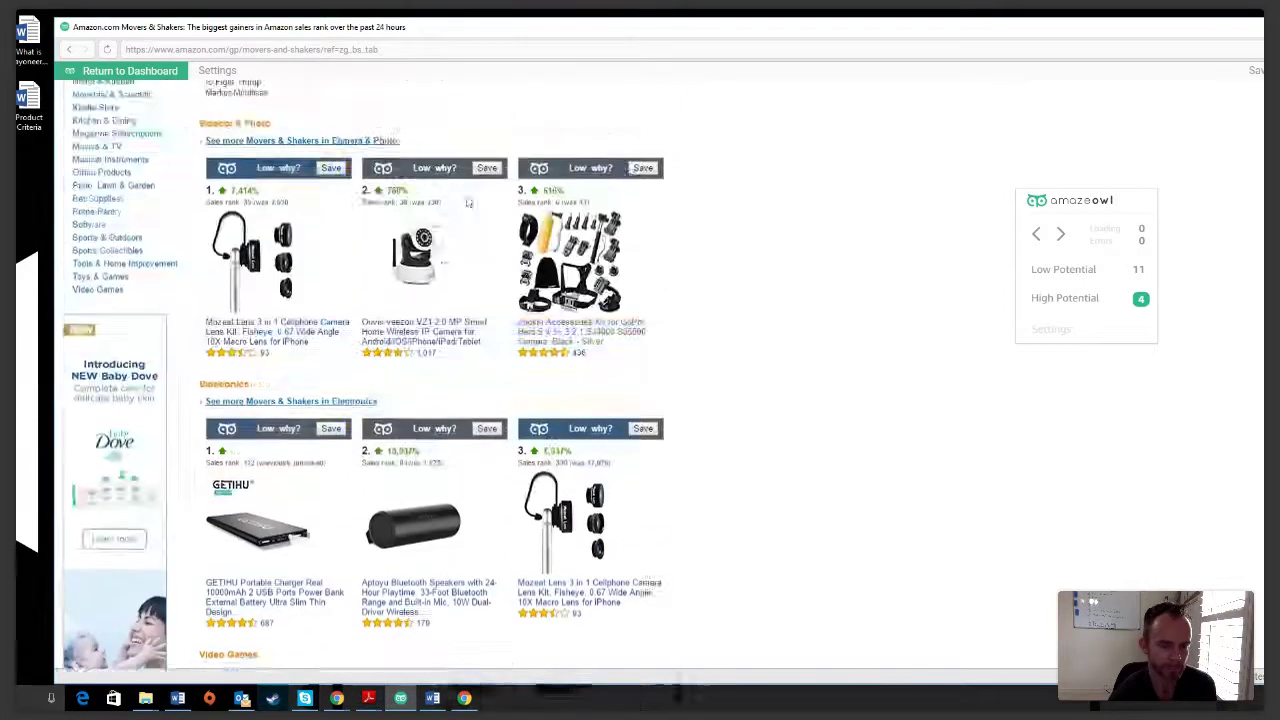
Step: Return to the Amazon Best Sellers list and open the Home & Kitchen department
click(87, 200)
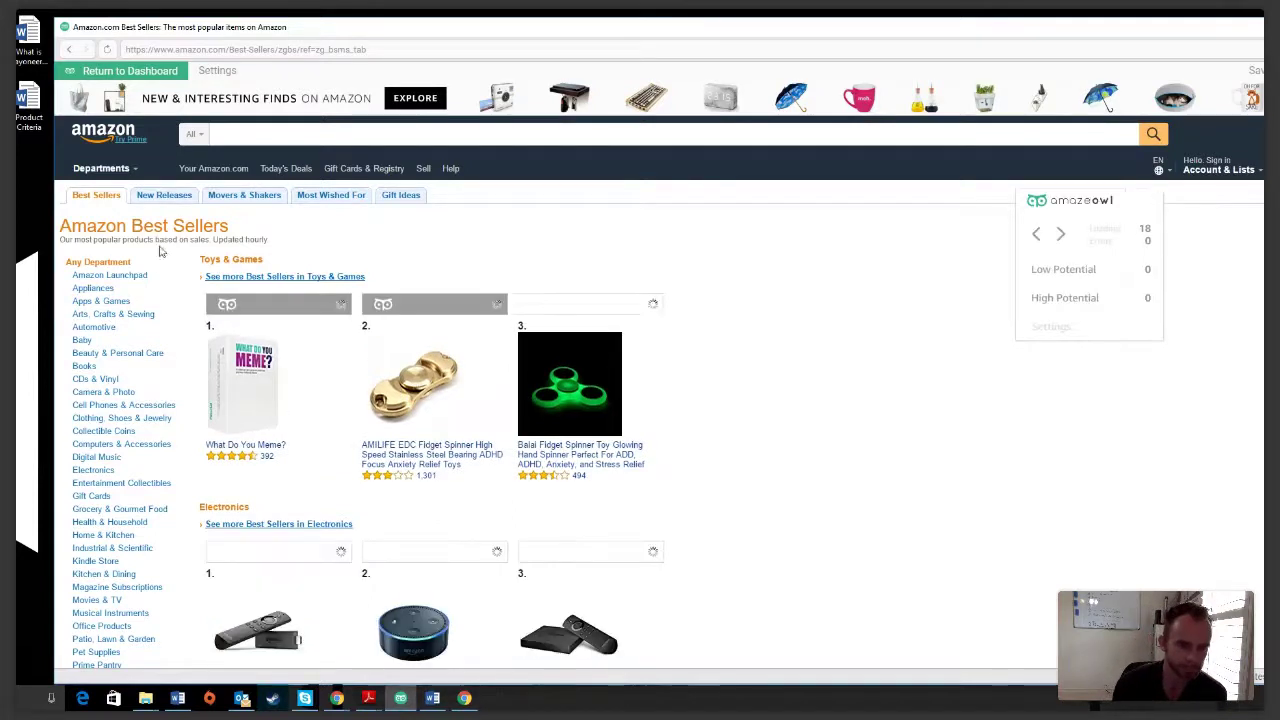
scroll(162, 269, down, 1)
scroll(160, 269, down, 3)
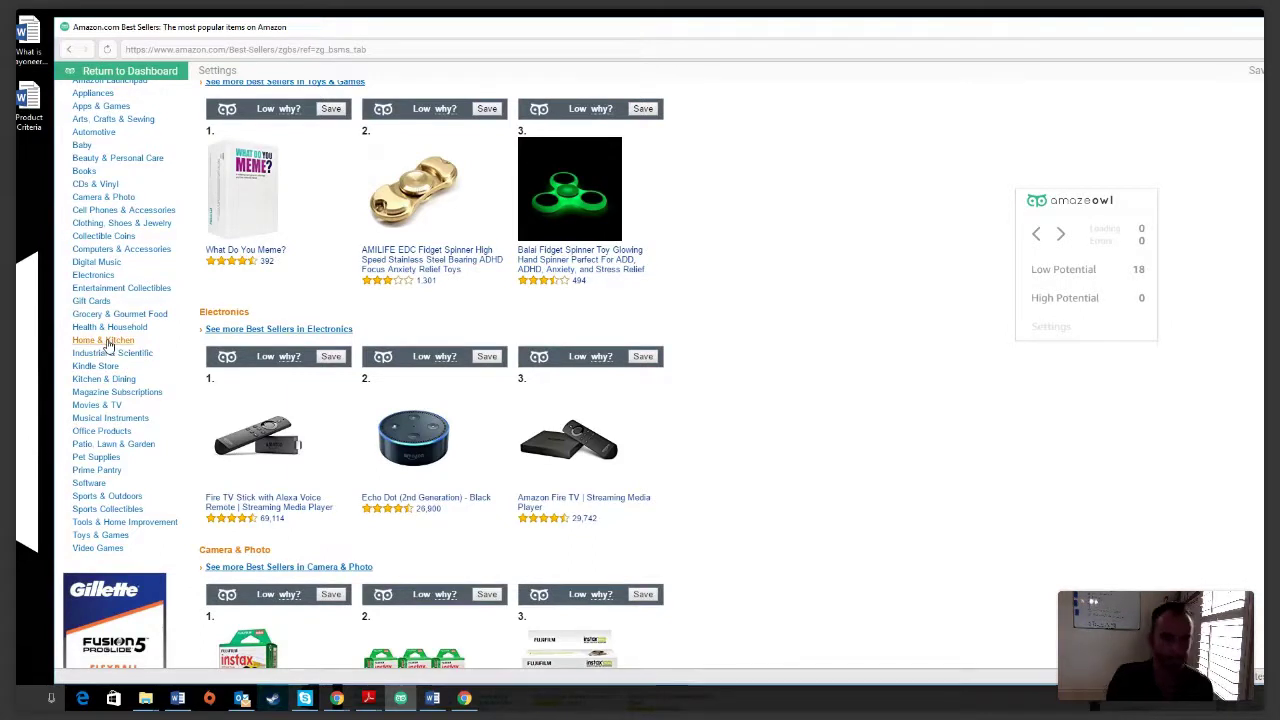
click(107, 342)
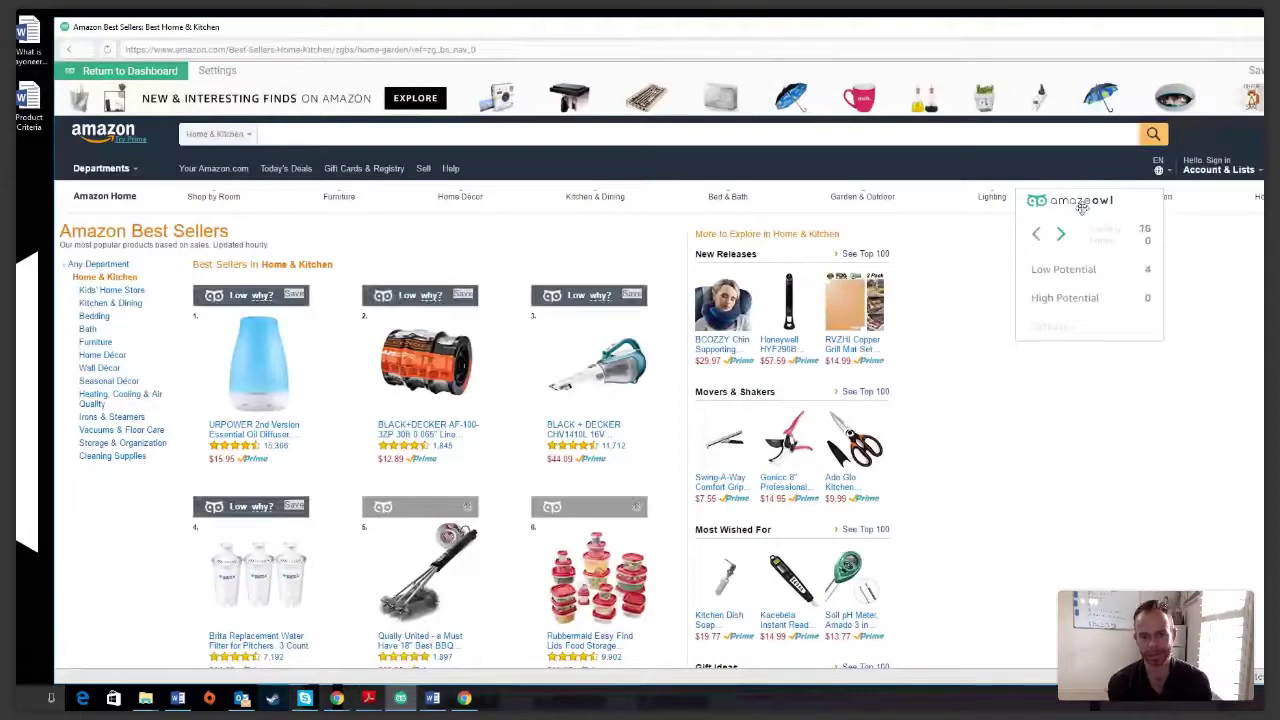
Step: Move the AmazeOwl summary box clear of the listings, review best sellers 1-20 and open 21-40
drag(982, 200, 982, 195)
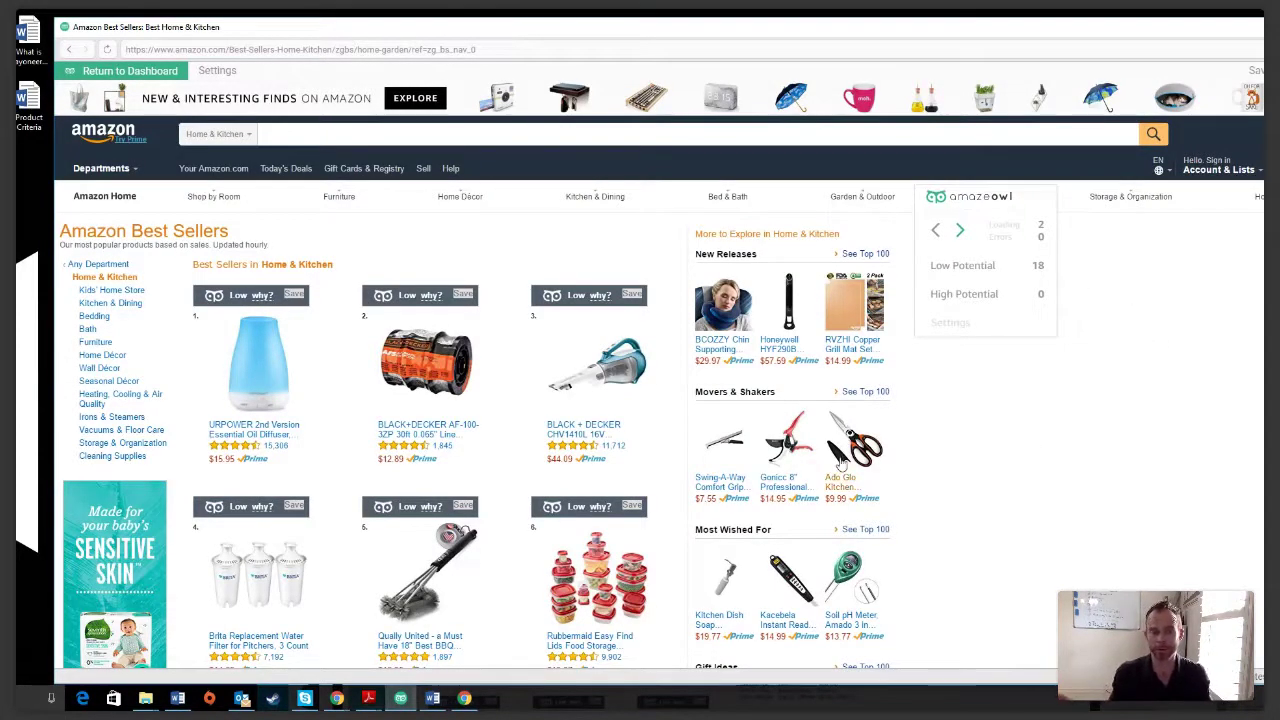
scroll(669, 369, down, 2)
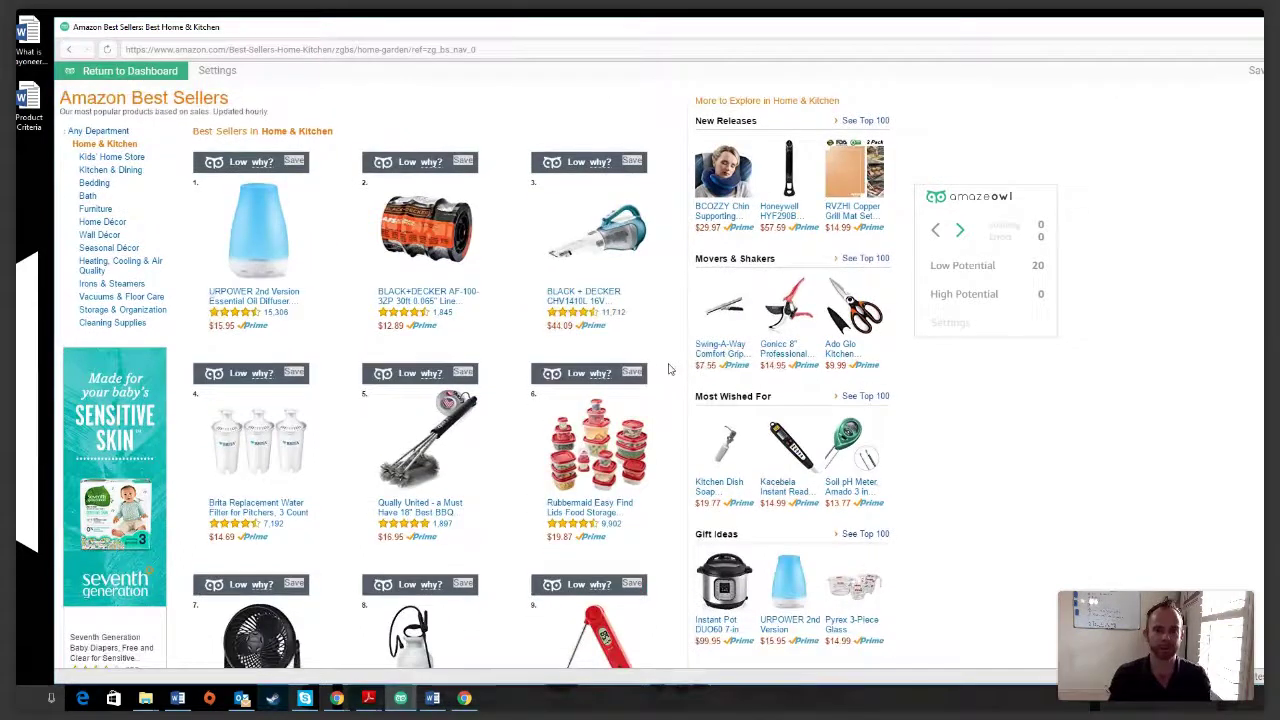
scroll(669, 369, down, 10)
scroll(663, 369, down, 4)
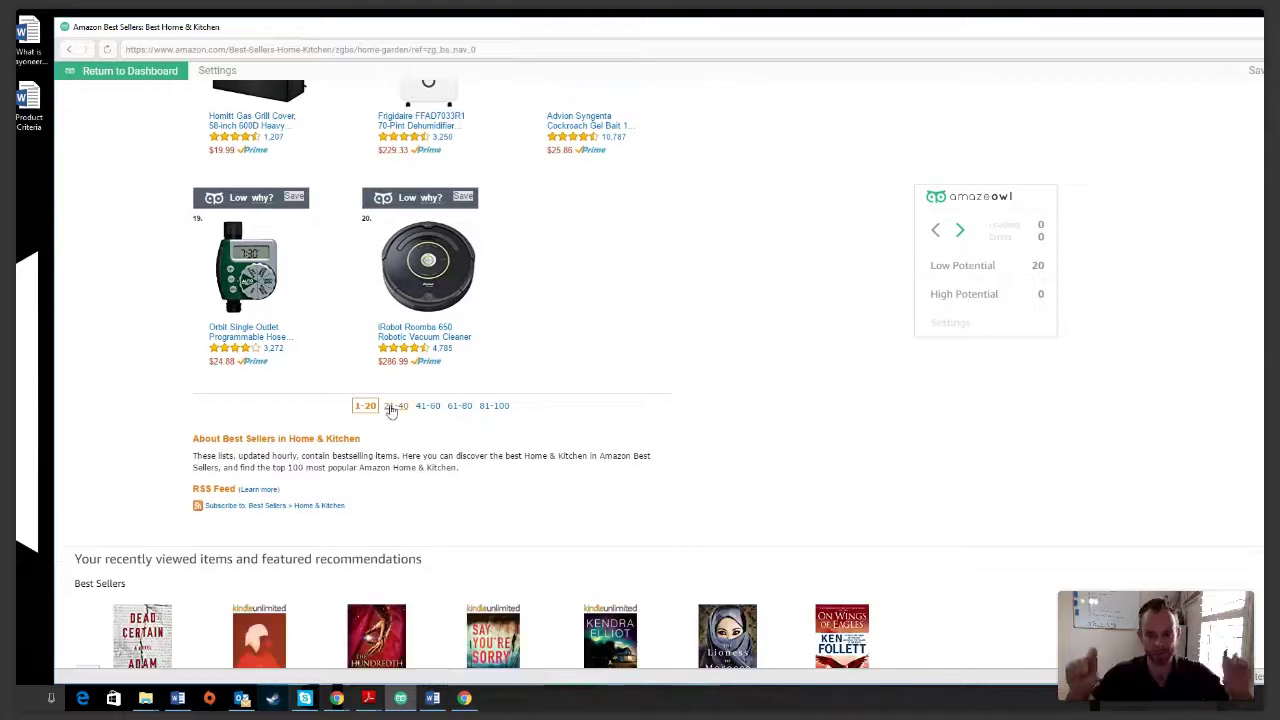
click(396, 406)
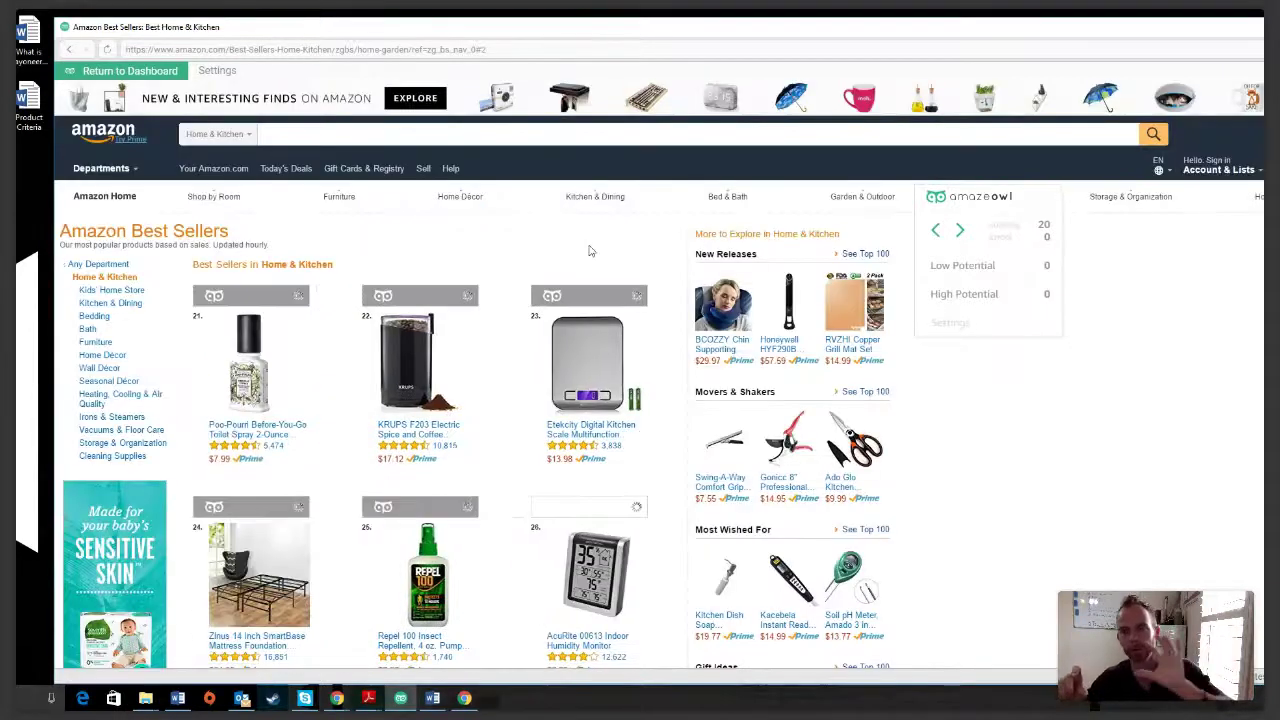
Step: Review the potential ratings of Home & Kitchen best sellers 21-40 and open 41-60
scroll(660, 289, down, 1)
scroll(660, 289, down, 5)
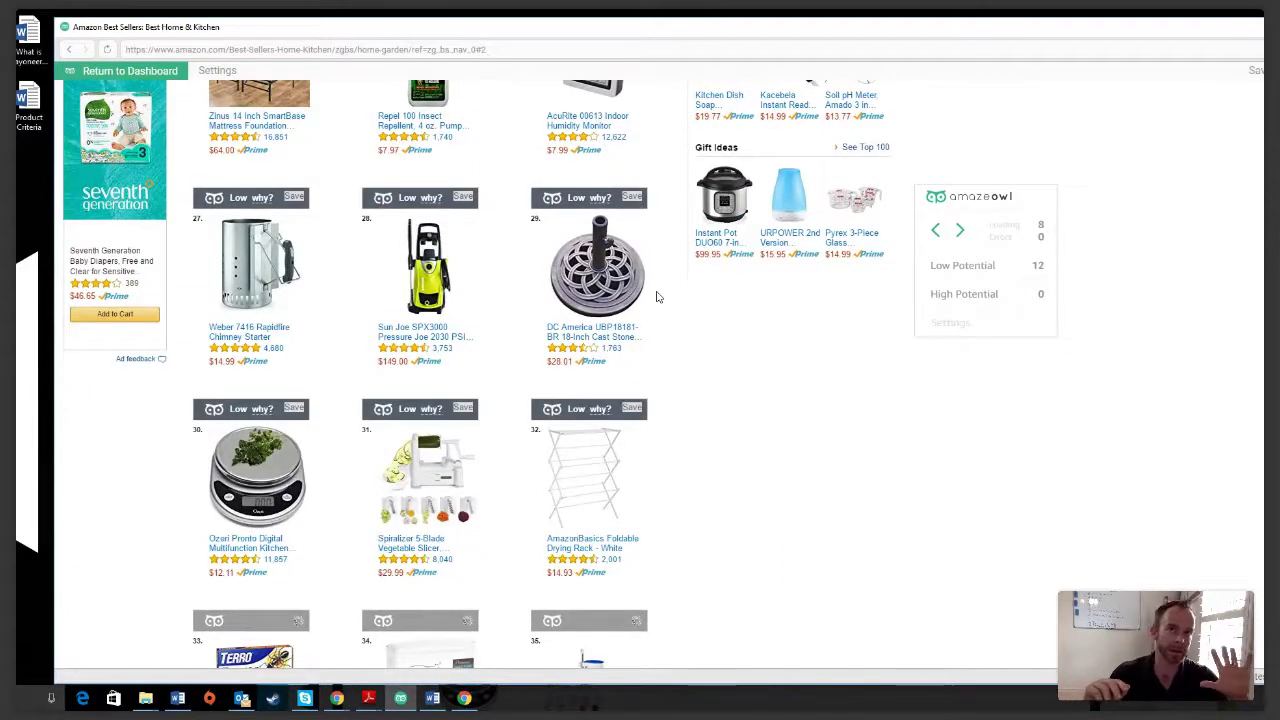
scroll(657, 296, down, 1)
scroll(657, 296, down, 3)
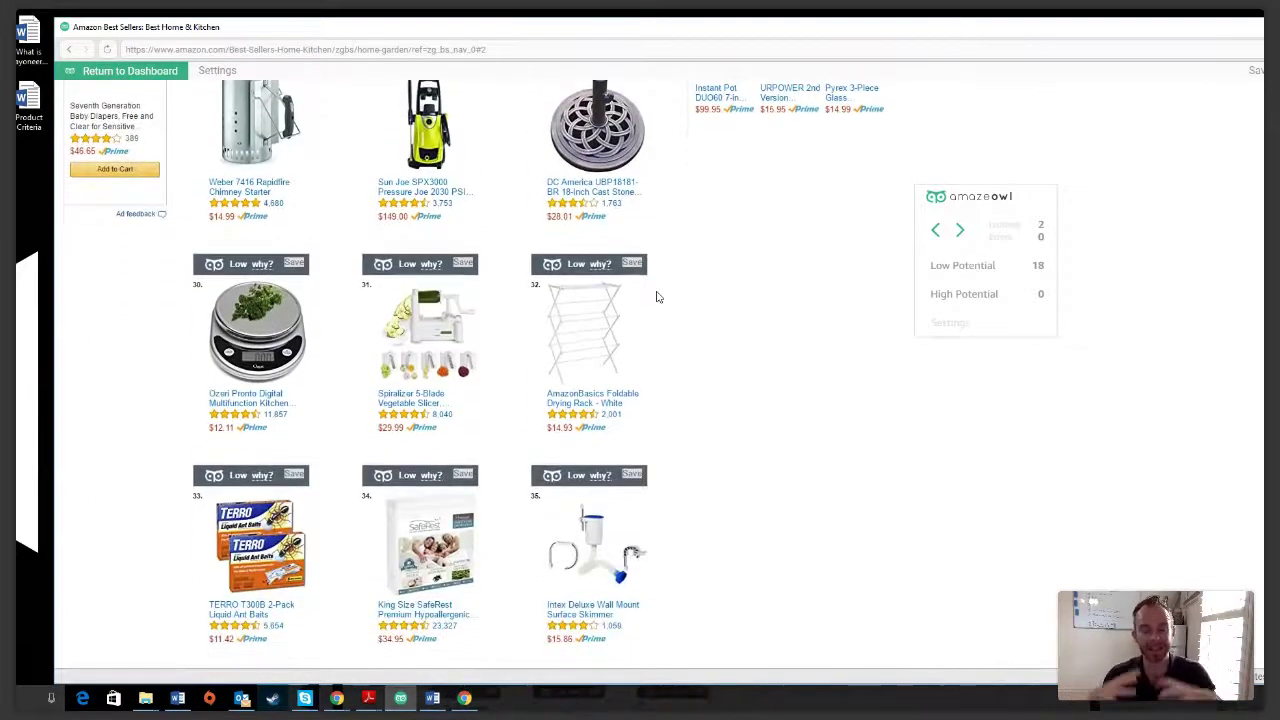
scroll(657, 296, down, 5)
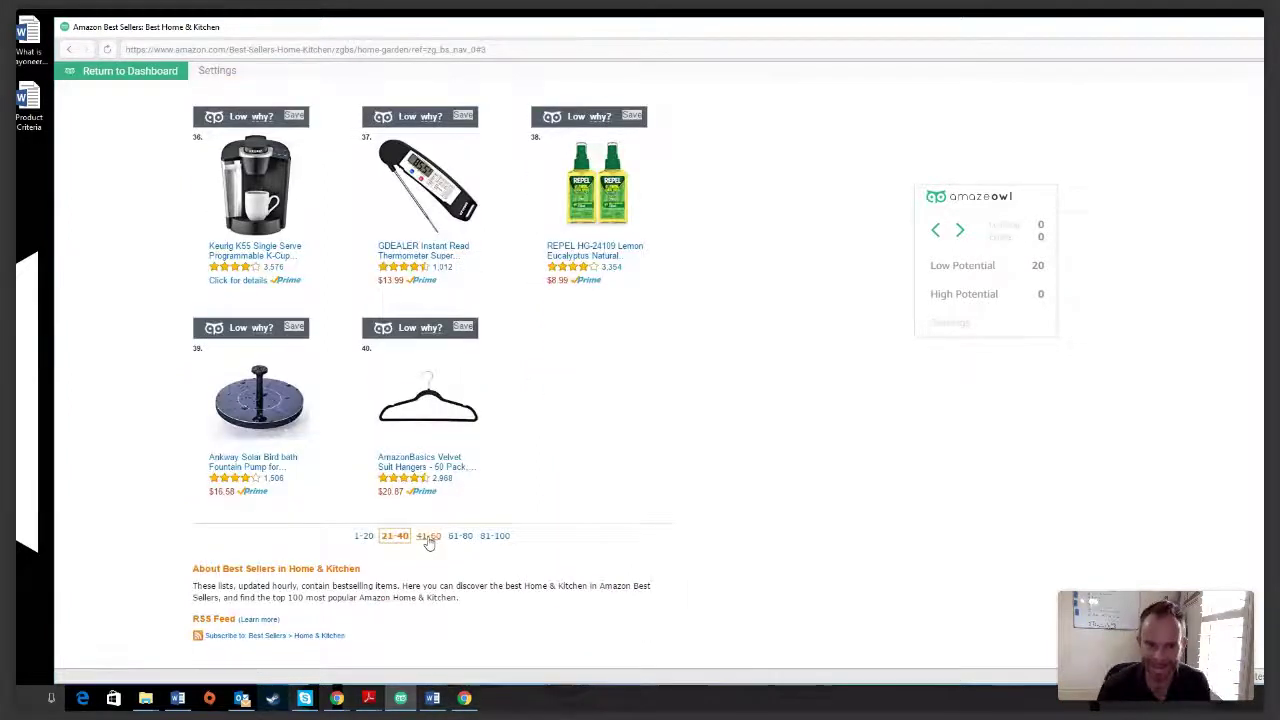
click(427, 537)
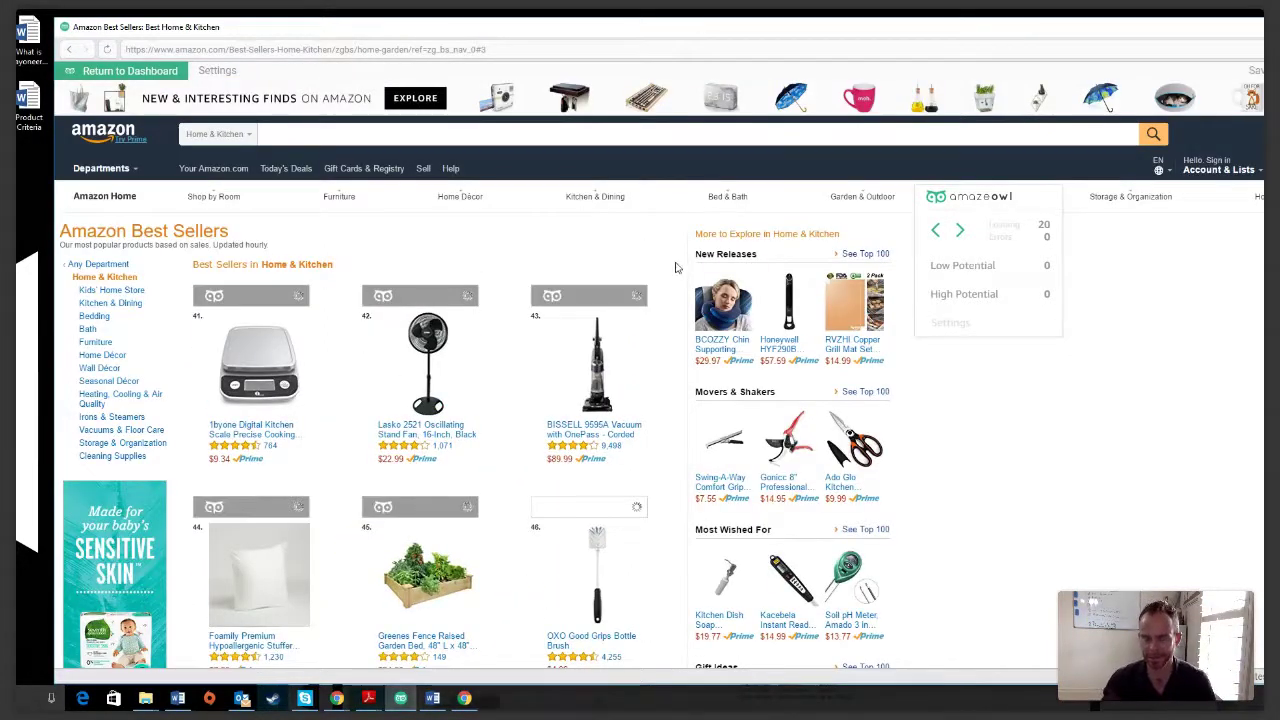
Step: Review the potential ratings of Home & Kitchen best sellers 41-60 and open 61-80
scroll(668, 271, down, 1)
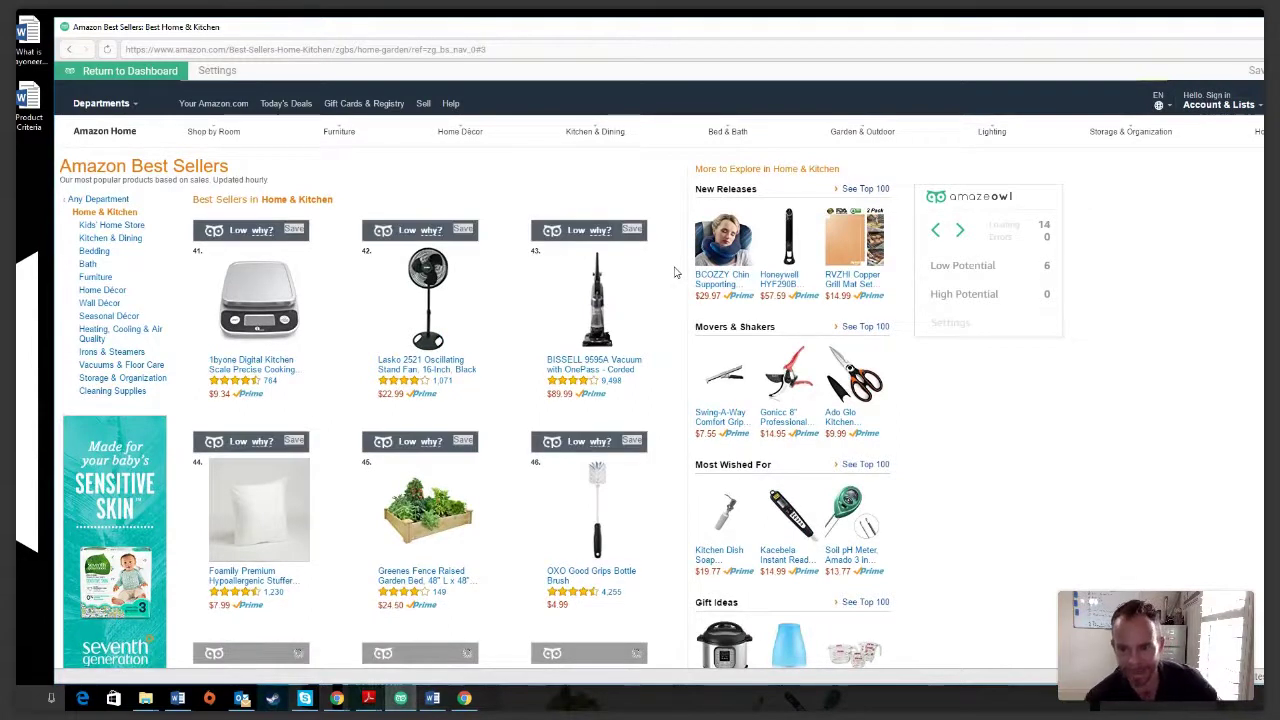
scroll(675, 272, down, 1)
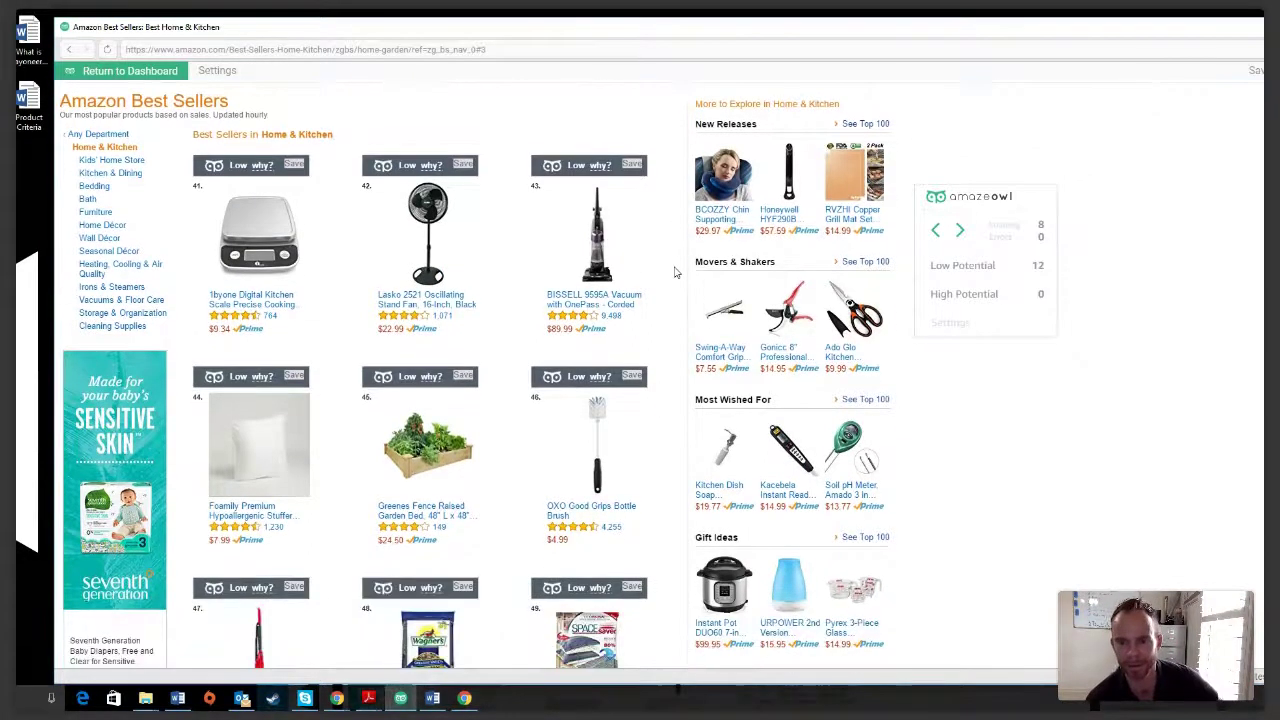
scroll(675, 272, down, 1)
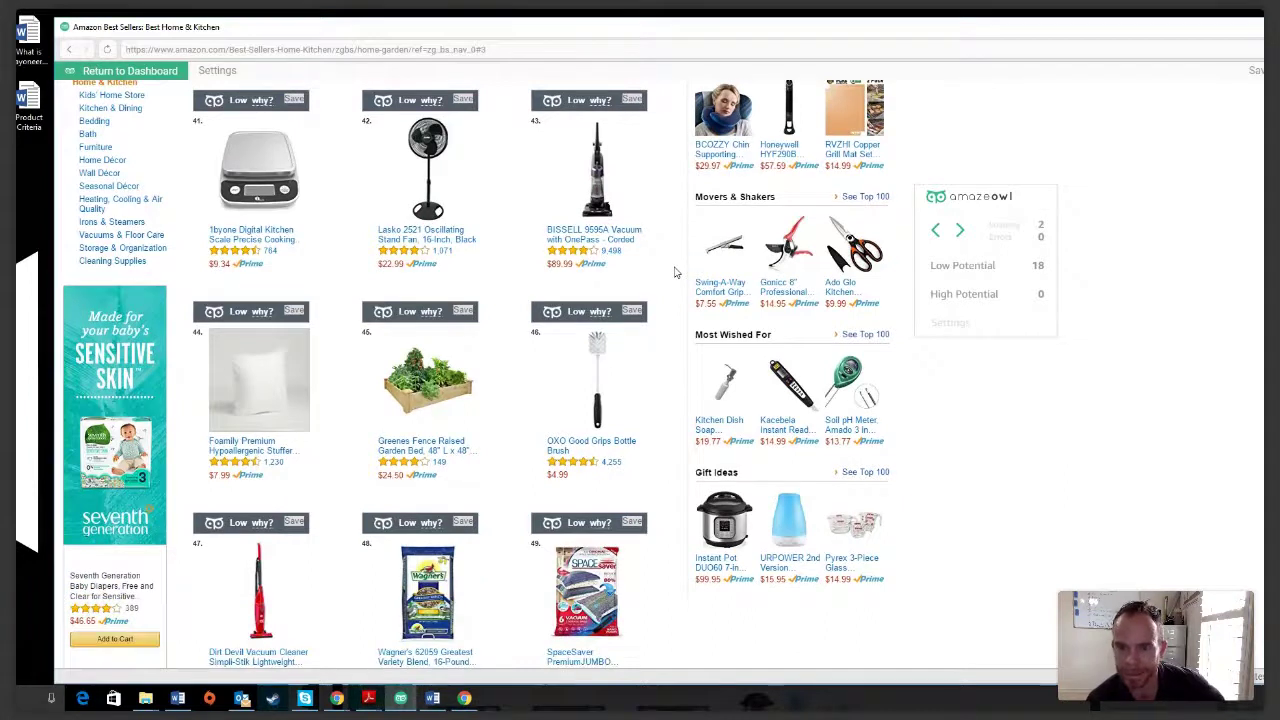
scroll(675, 272, down, 2)
scroll(675, 272, down, 2)
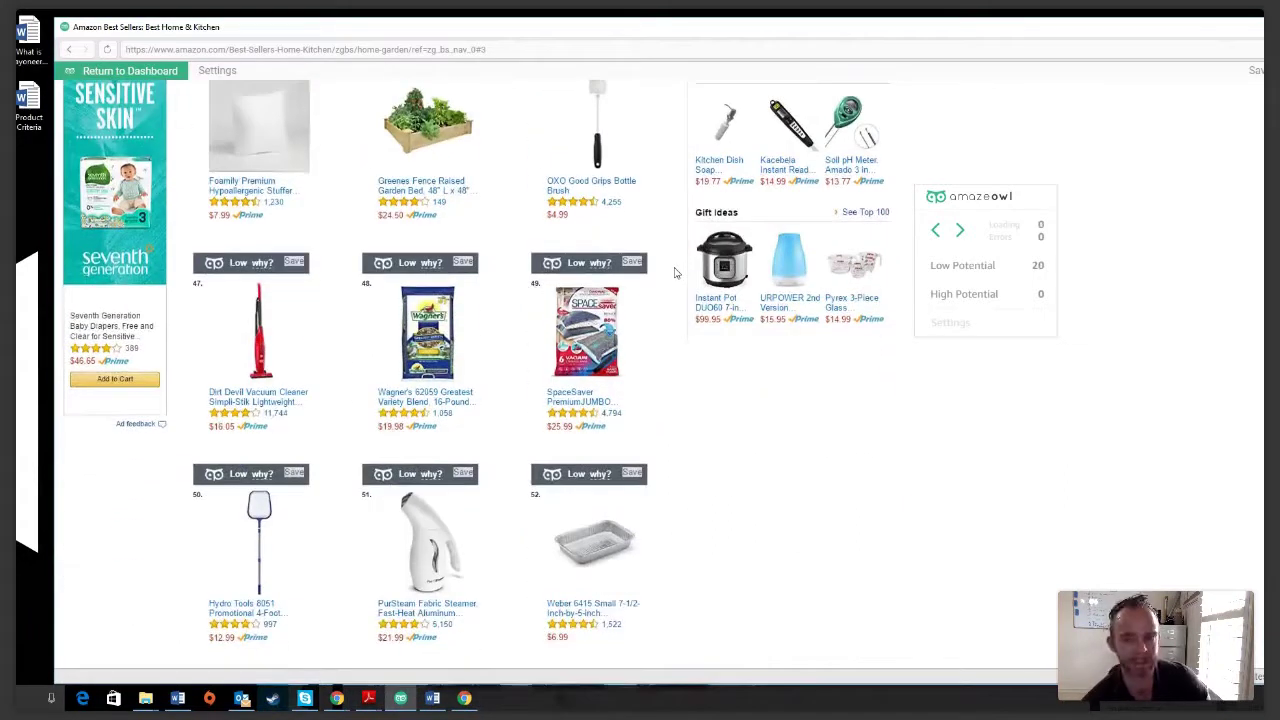
scroll(675, 272, down, 2)
scroll(675, 272, down, 4)
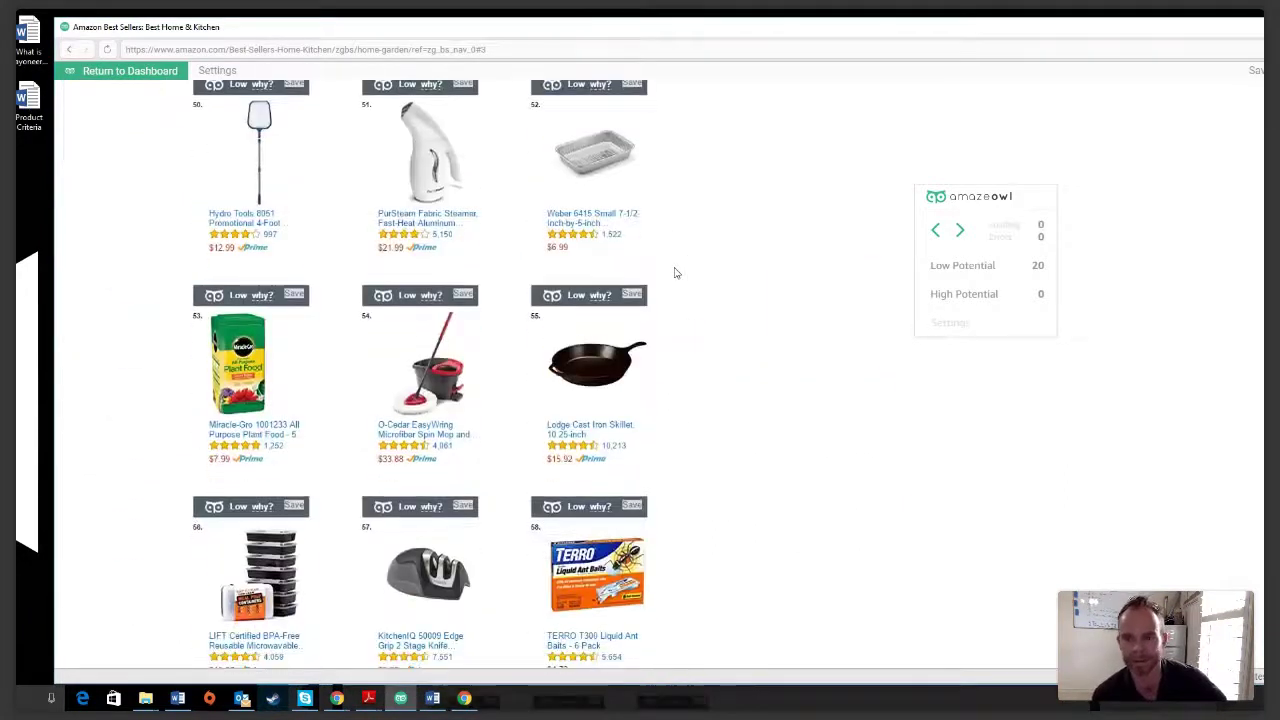
scroll(677, 277, down, 4)
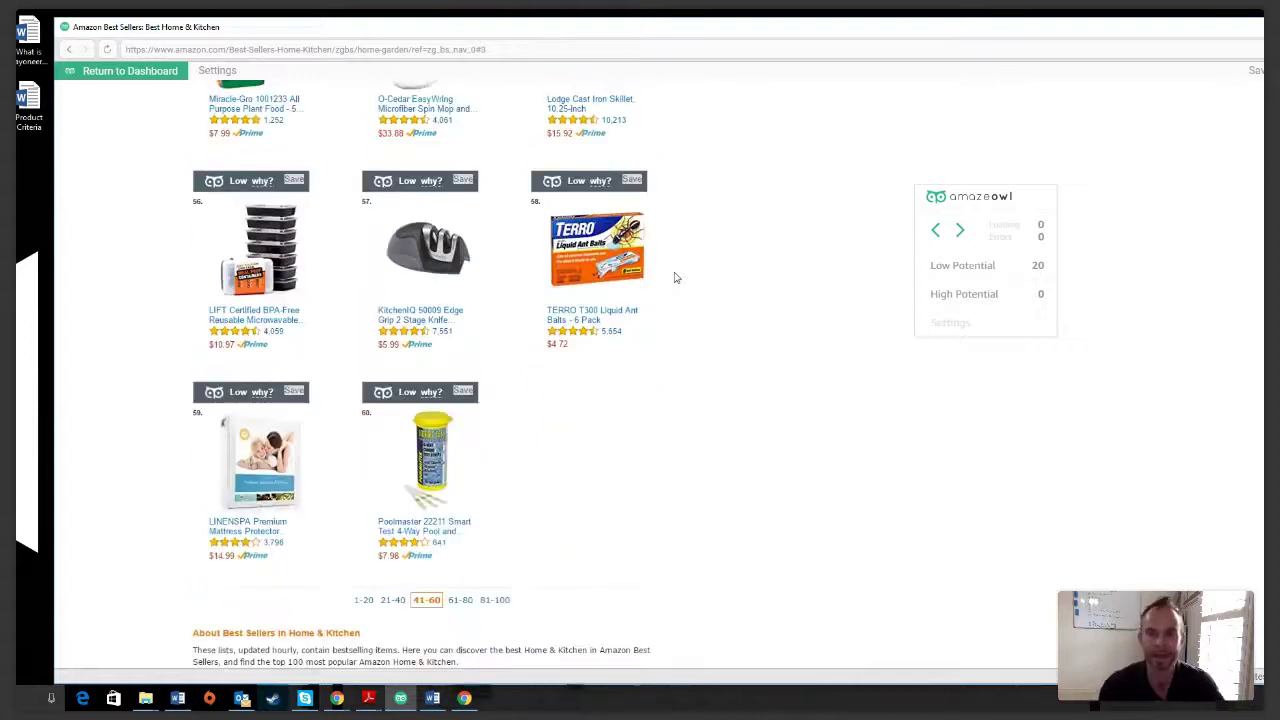
click(459, 471)
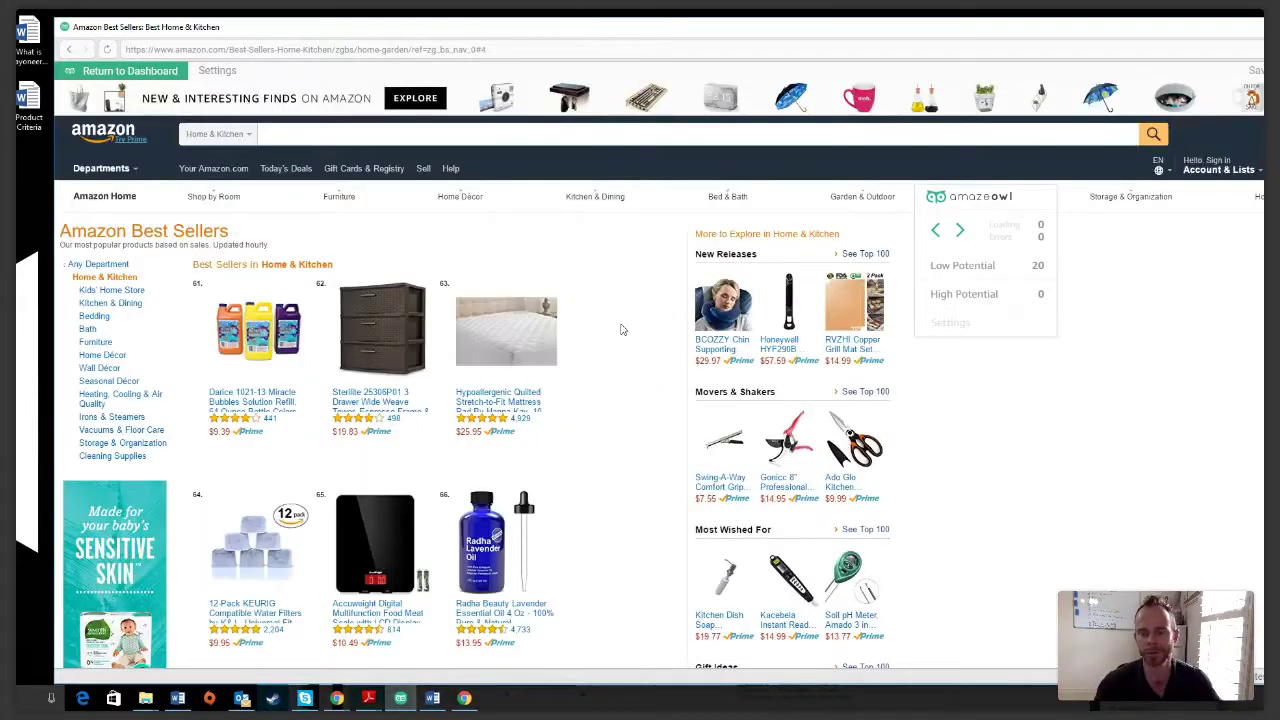
Step: Look through best sellers 61-80 for a high-potential product and open the 20-pack mosquito repellent bracelets
scroll(655, 278, down, 1)
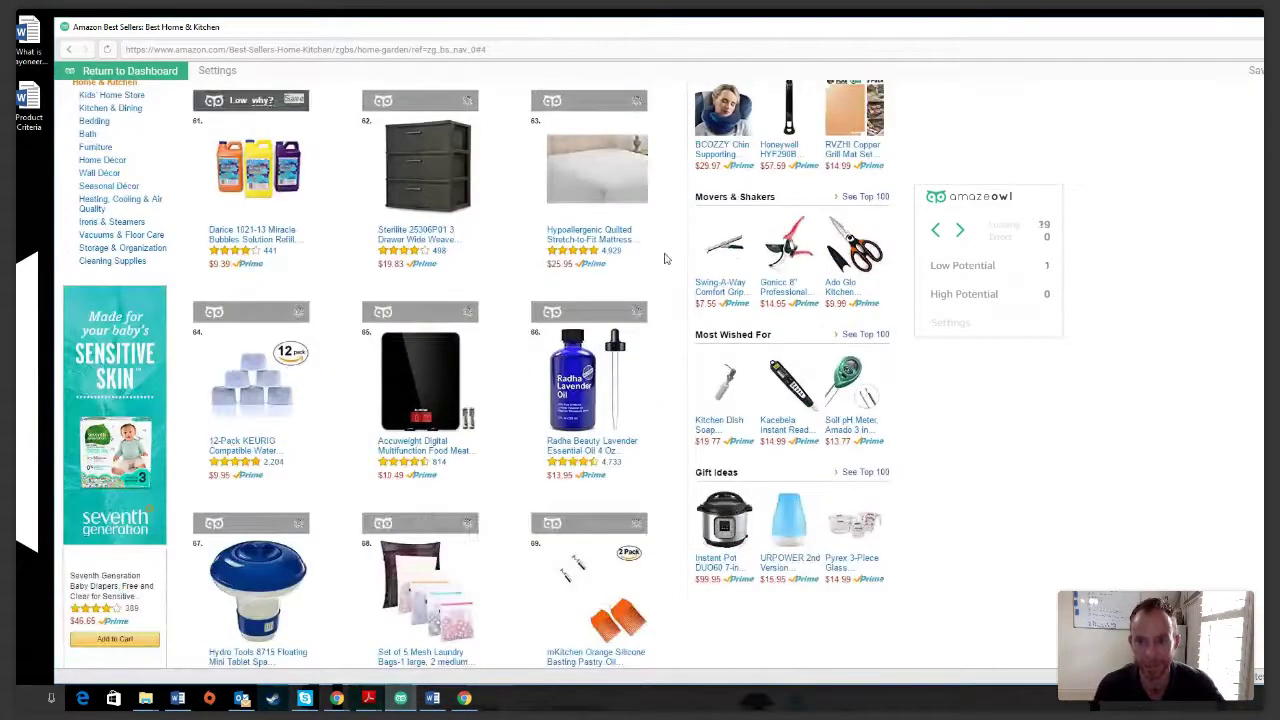
scroll(655, 237, down, 1)
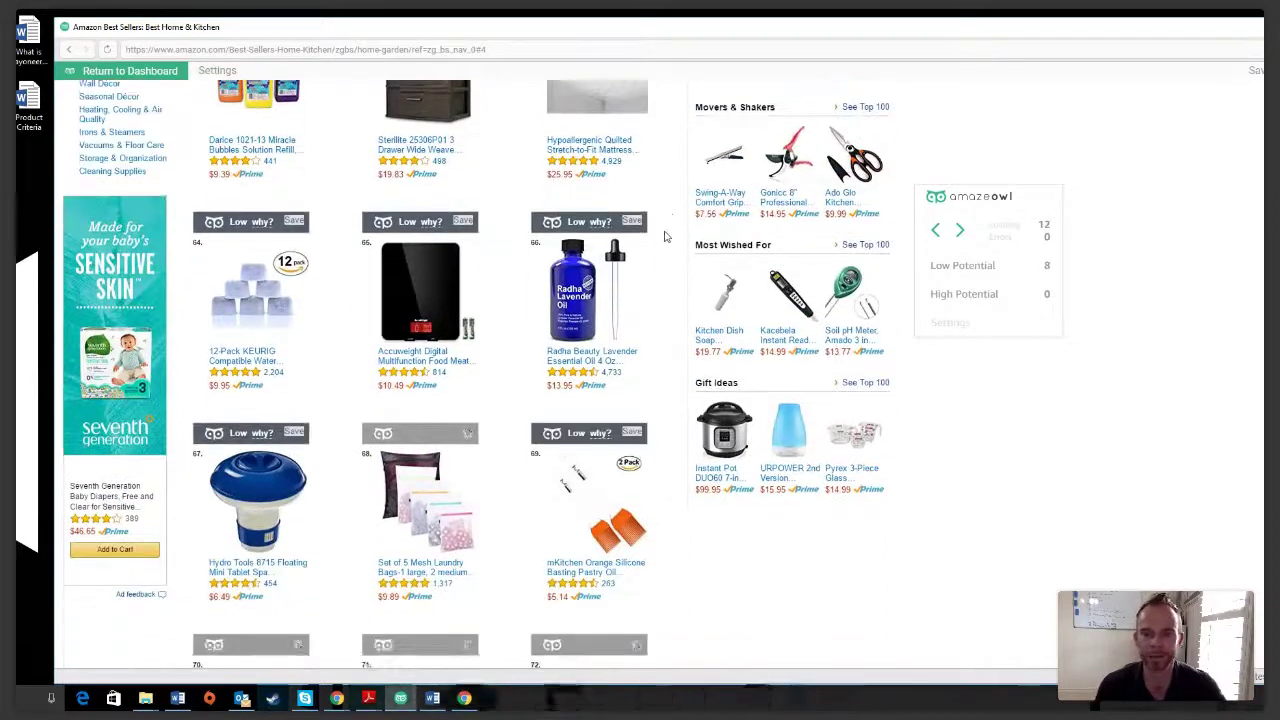
scroll(663, 238, down, 1)
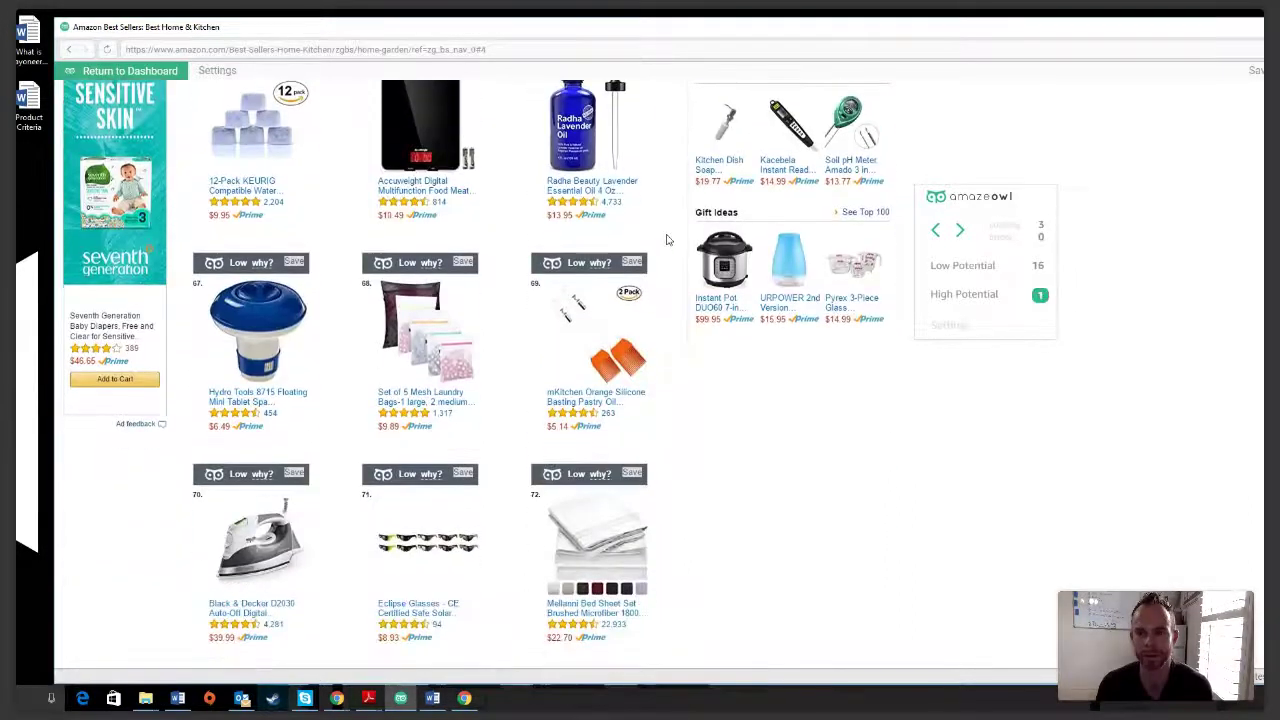
mouse_move(426, 272)
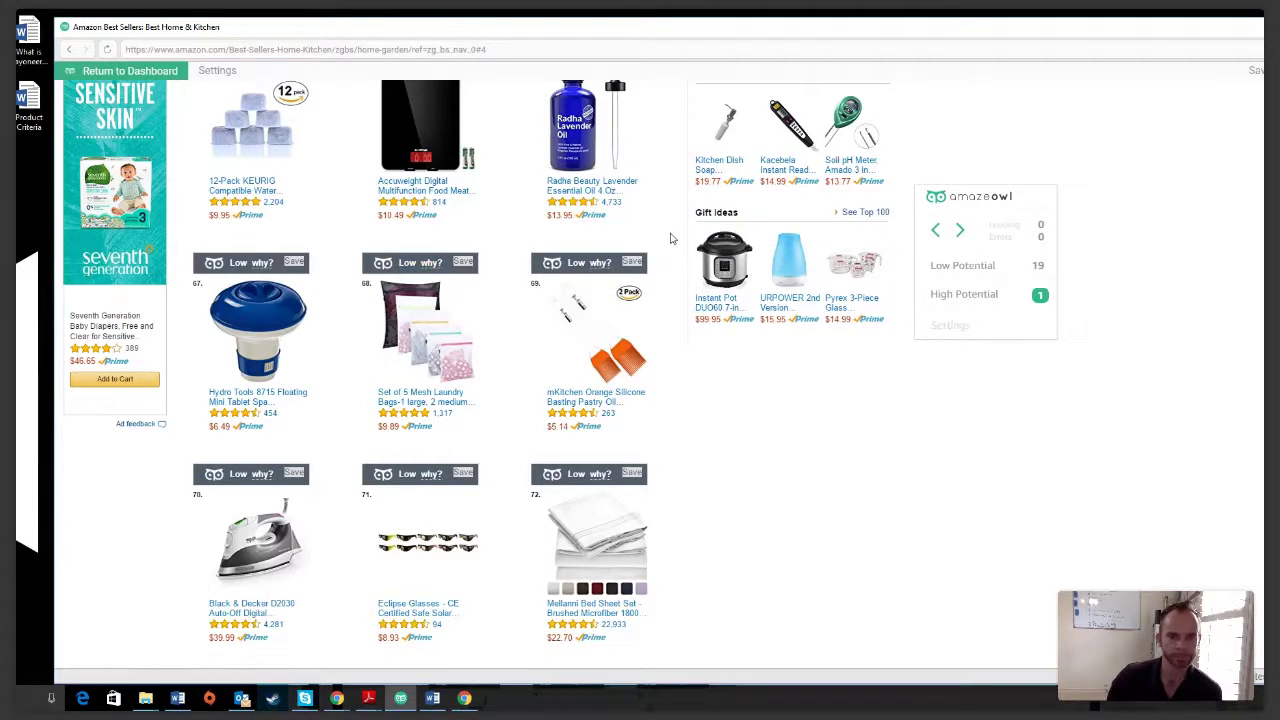
scroll(670, 238, down, 5)
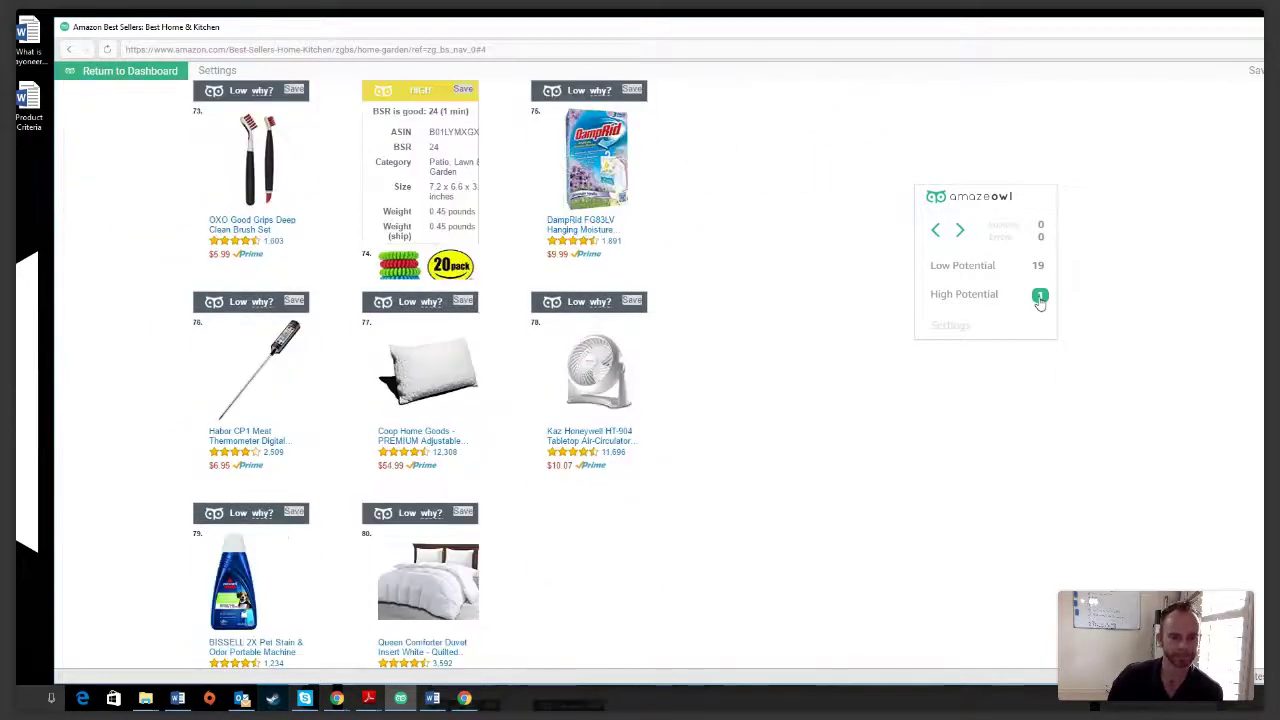
click(408, 270)
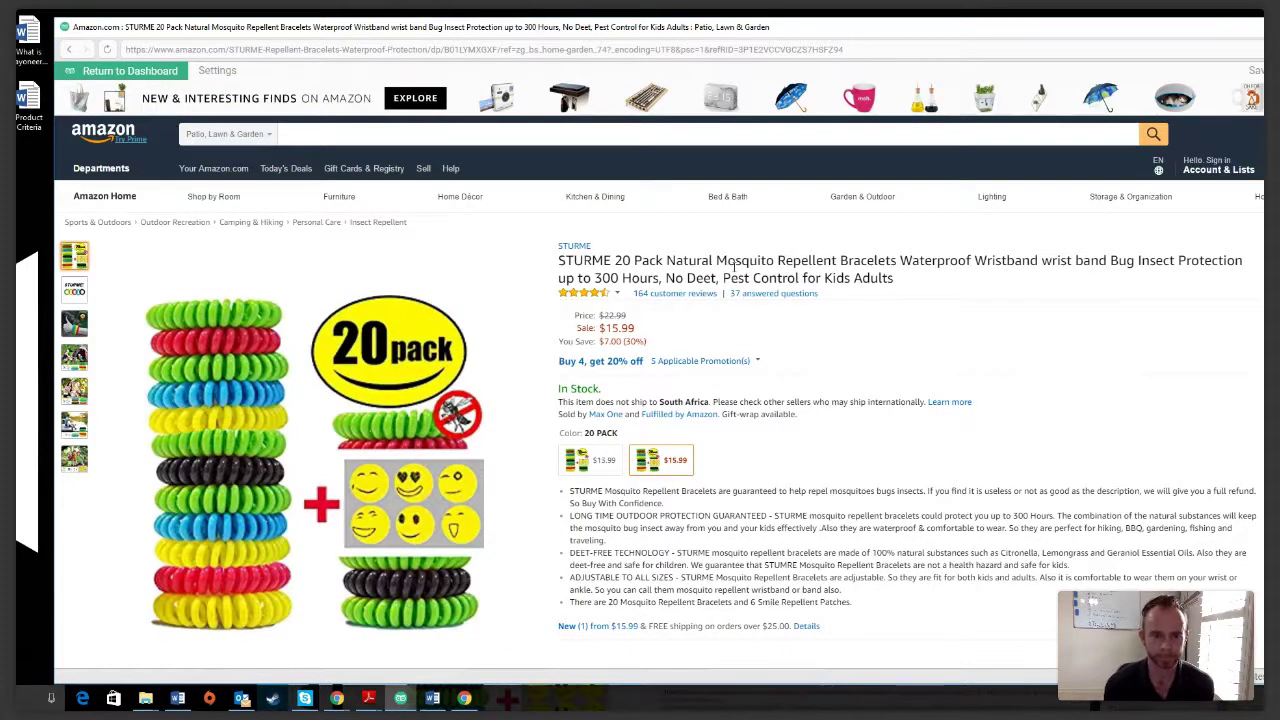
Step: Examine the STURME bracelets listing, move the AmazeOwl summary box further aside and save the product
drag(716, 260, 897, 260)
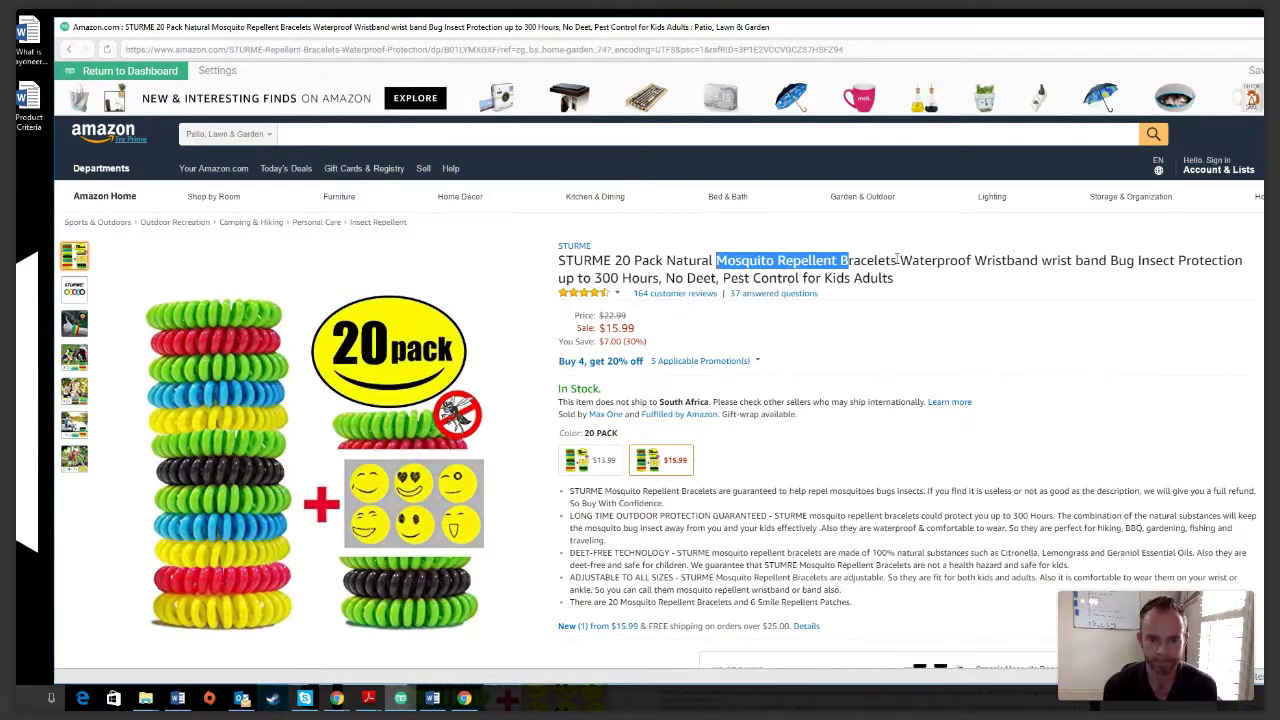
click(867, 334)
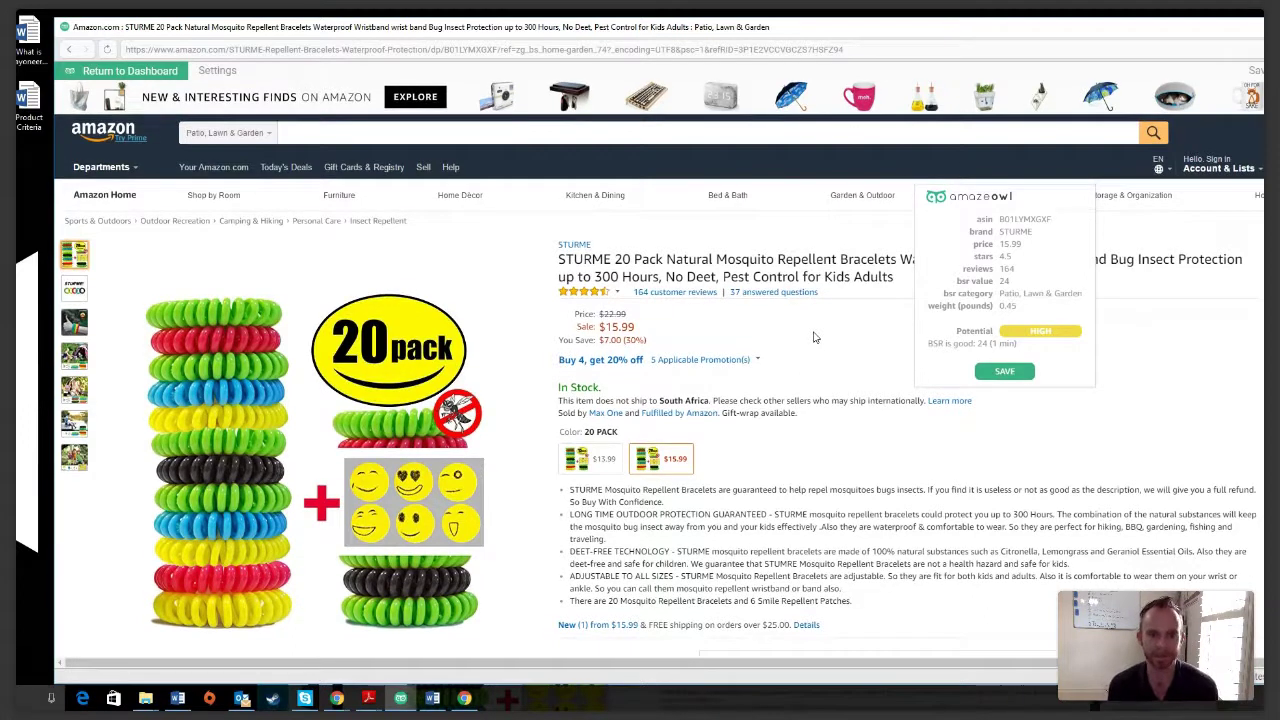
scroll(786, 291, down, 1)
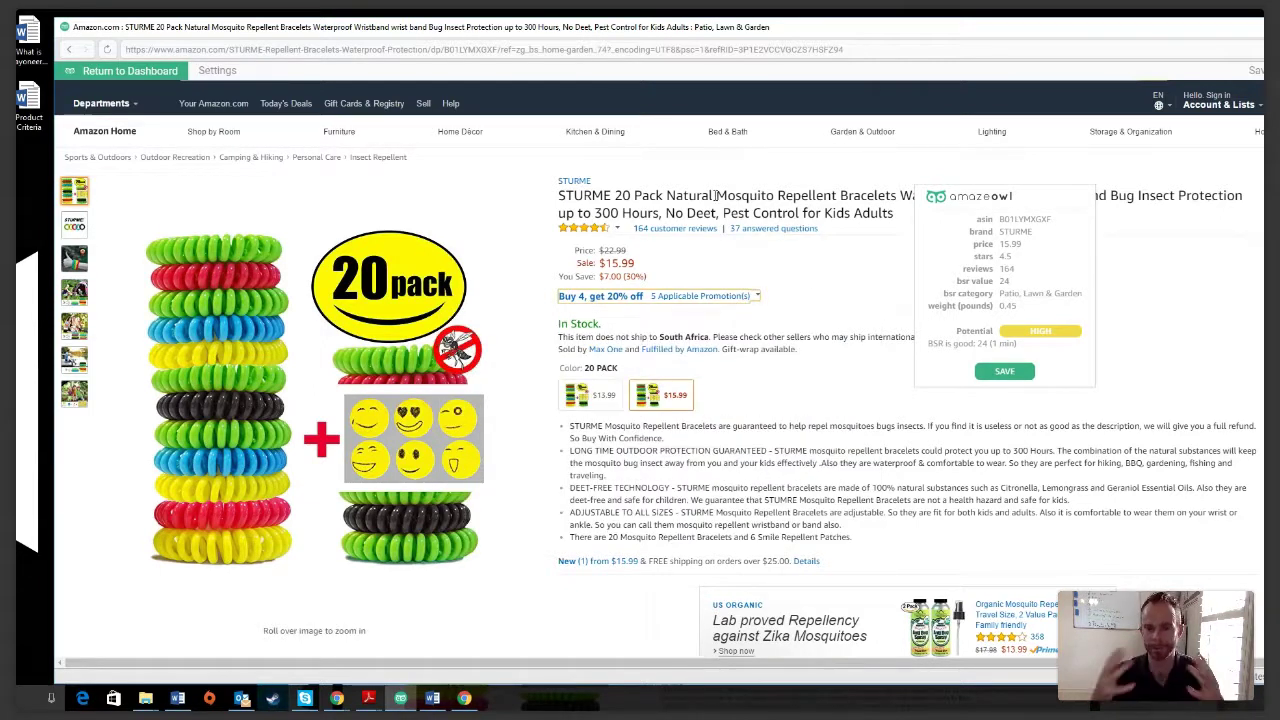
drag(1002, 196, 1048, 163)
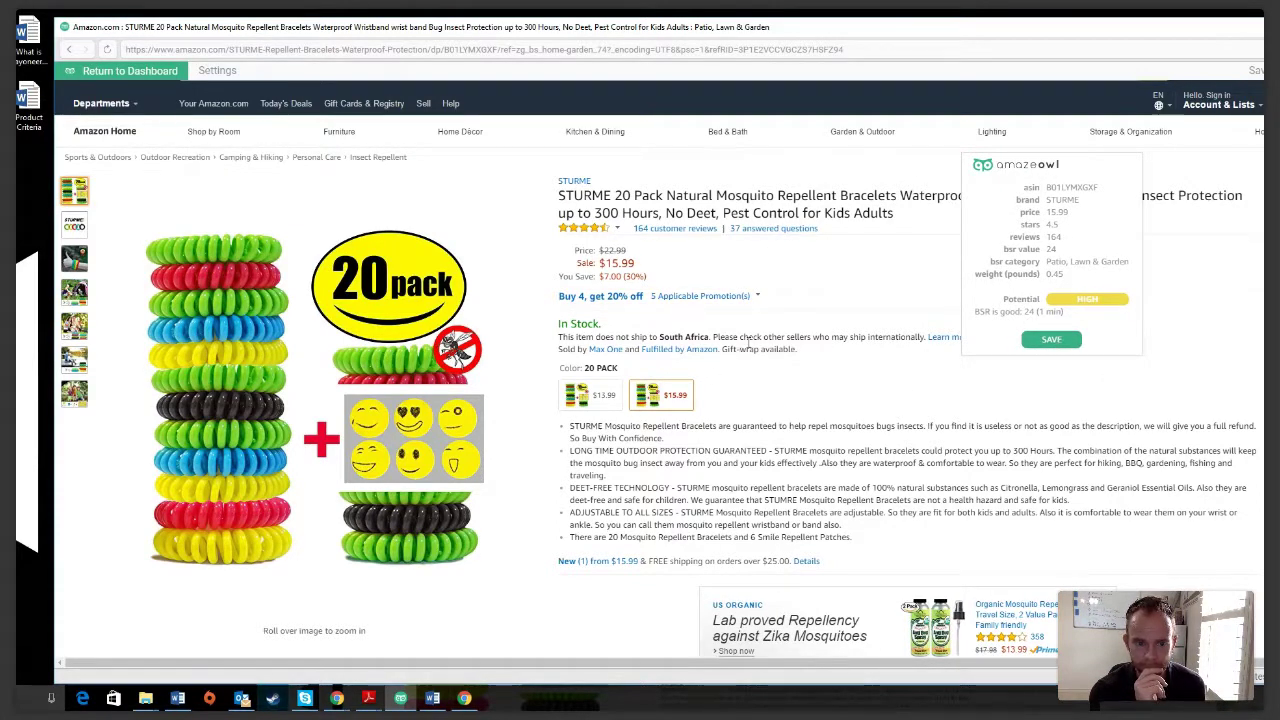
click(1050, 341)
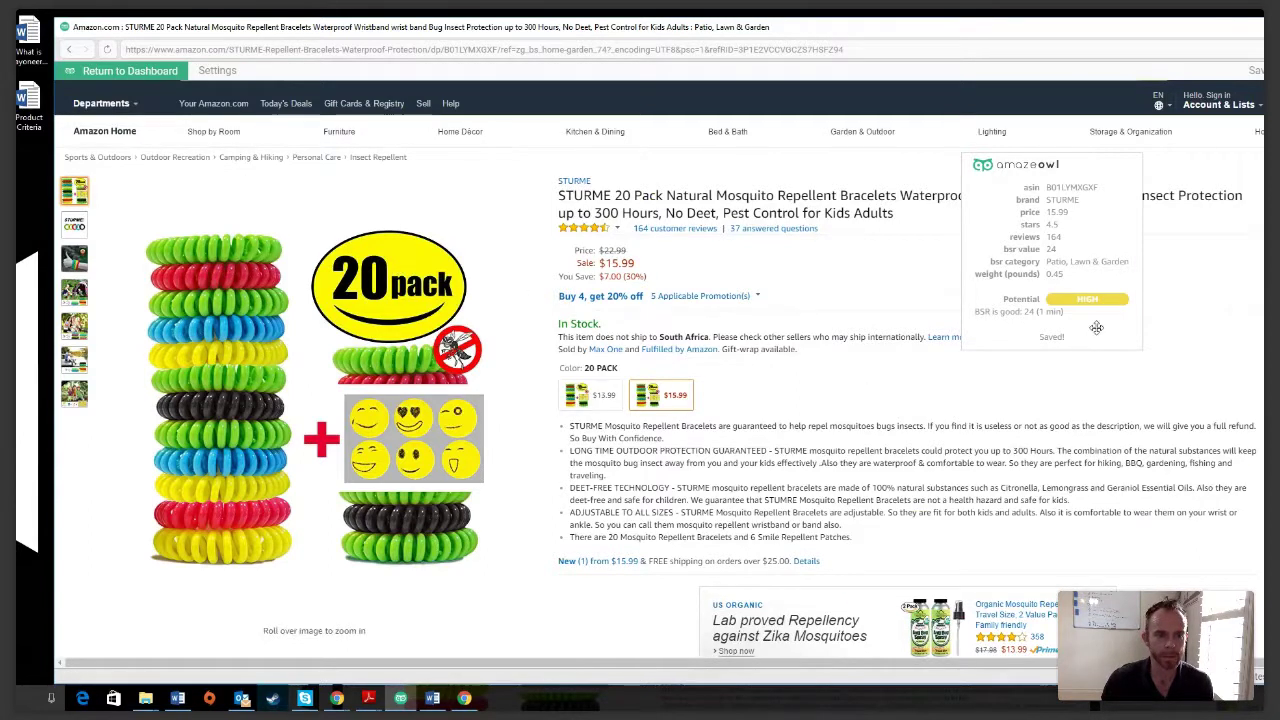
Step: Open the tracking setup for the STURME bracelets from the dashboard and examine the title wording and suggested search terms
click(117, 74)
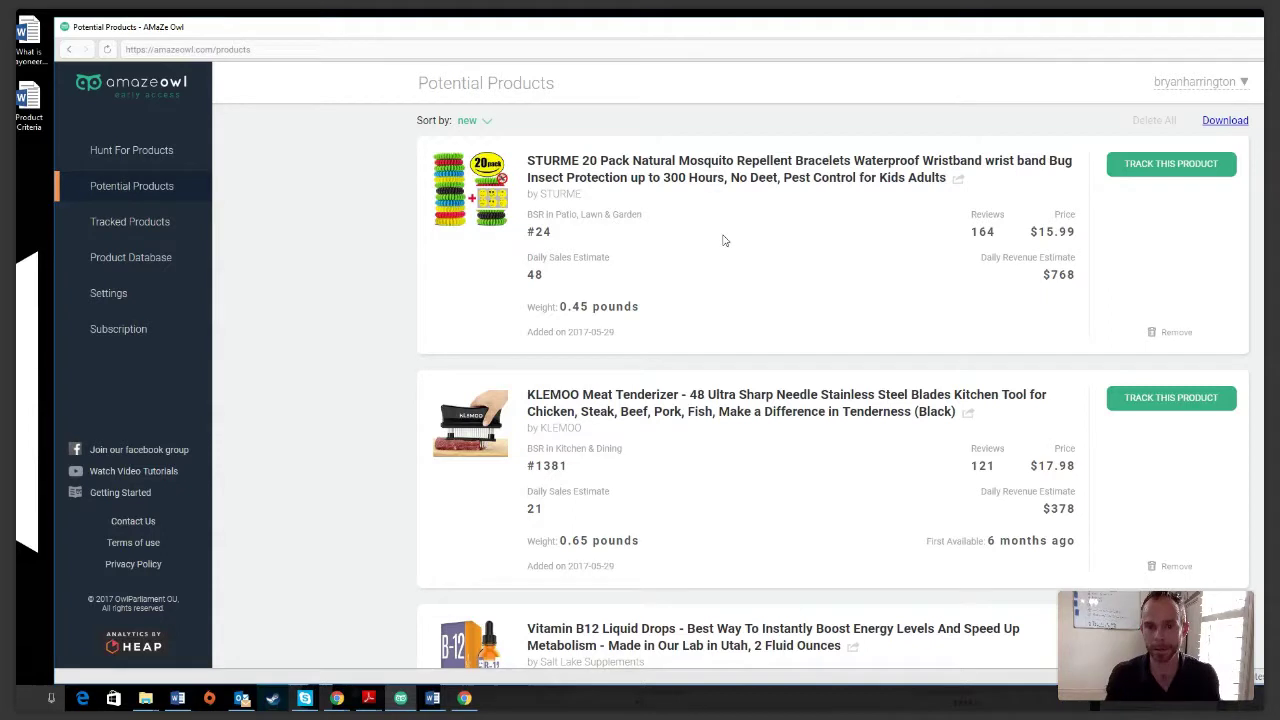
click(1167, 166)
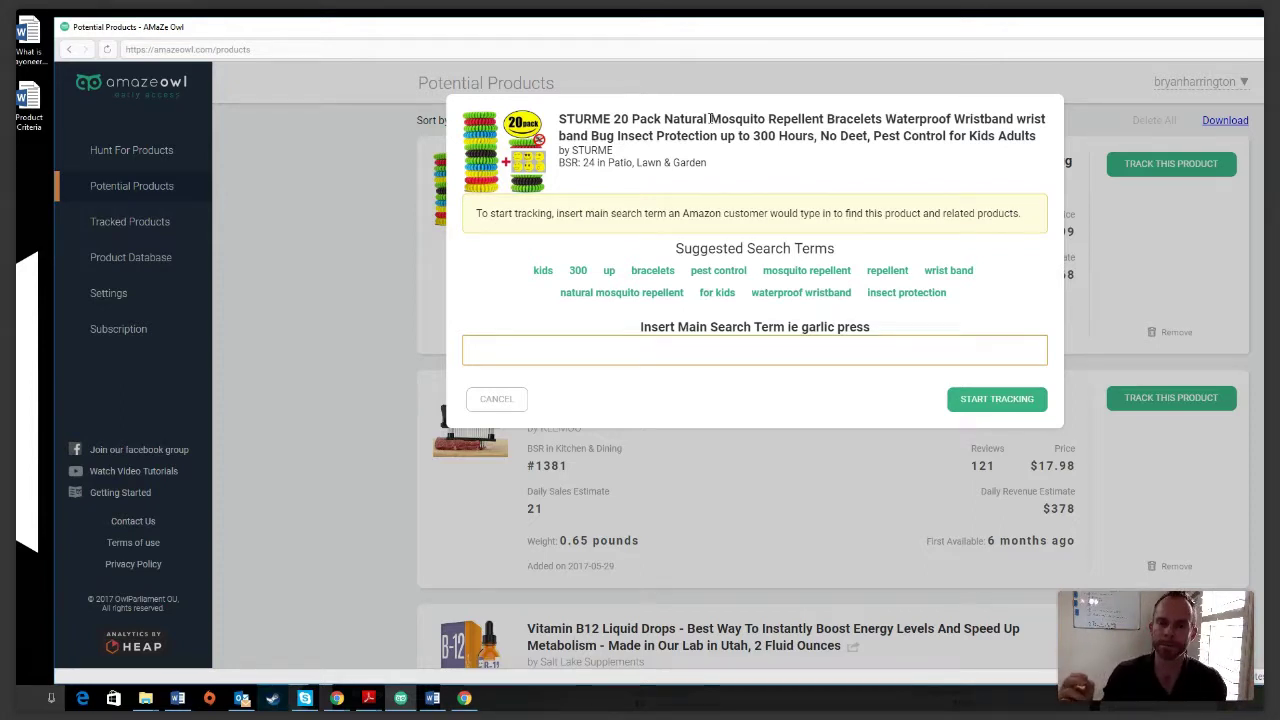
drag(710, 118, 881, 114)
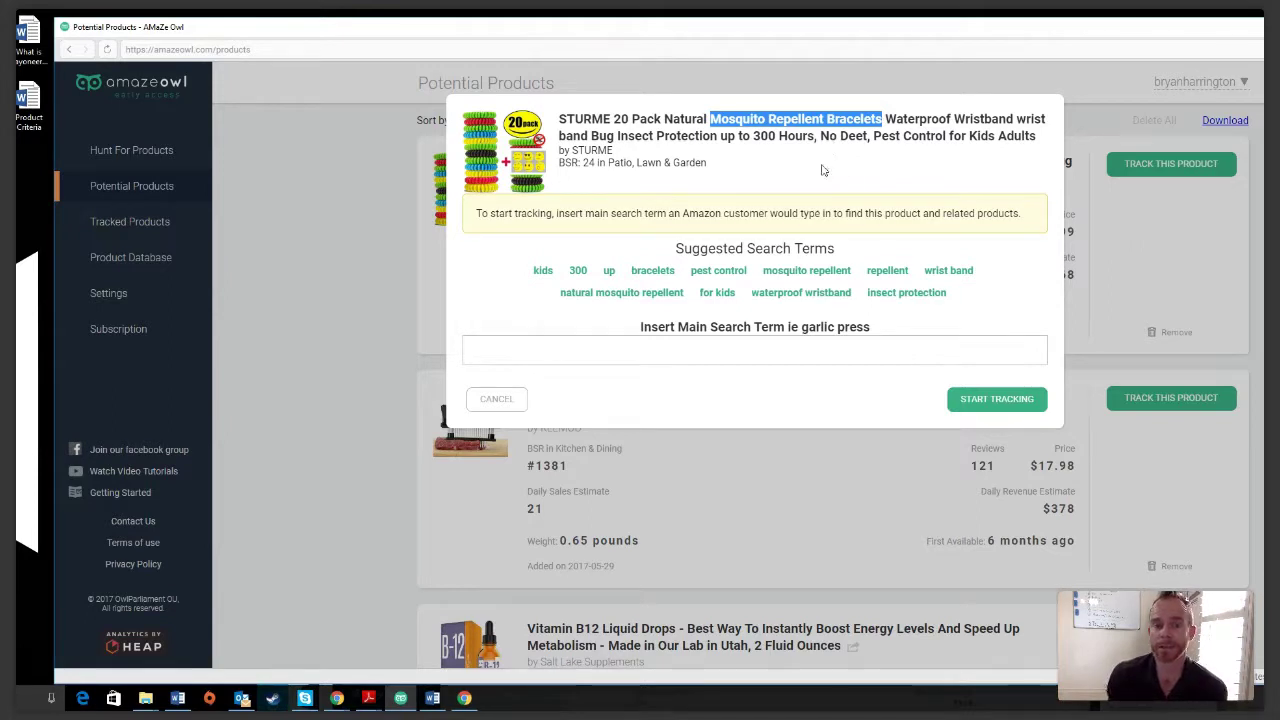
click(811, 200)
drag(827, 117, 882, 117)
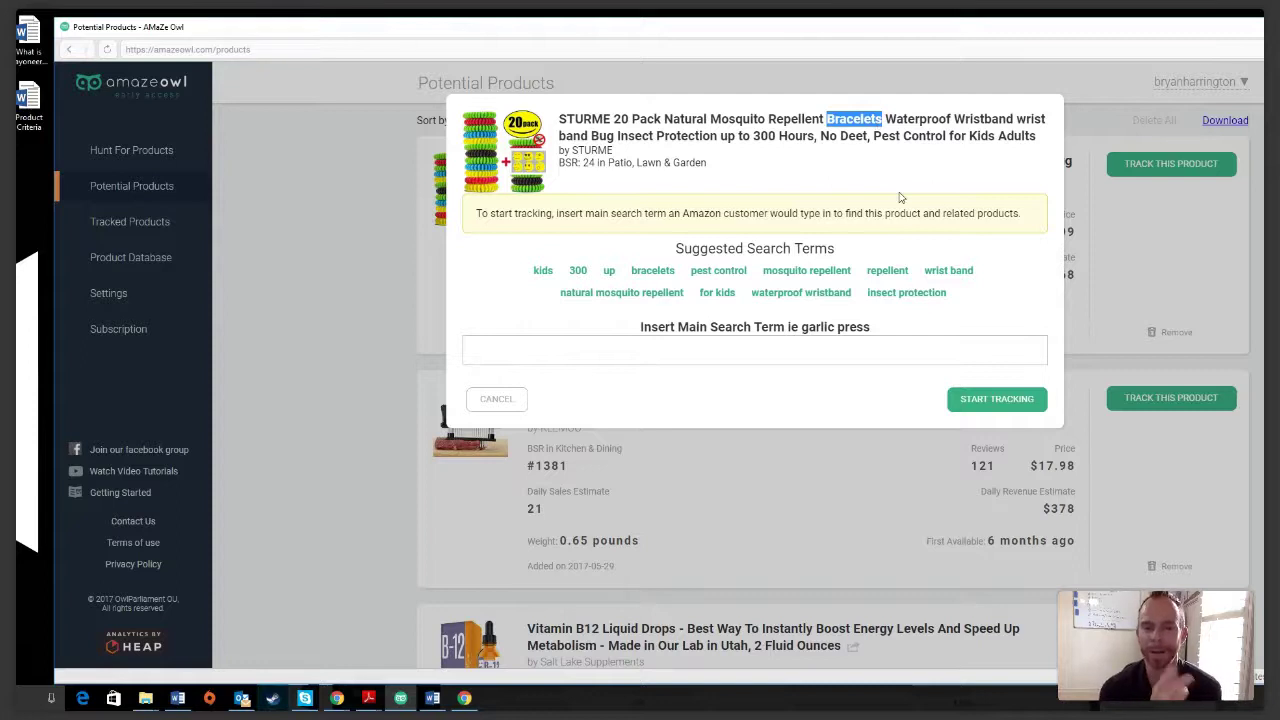
click(818, 155)
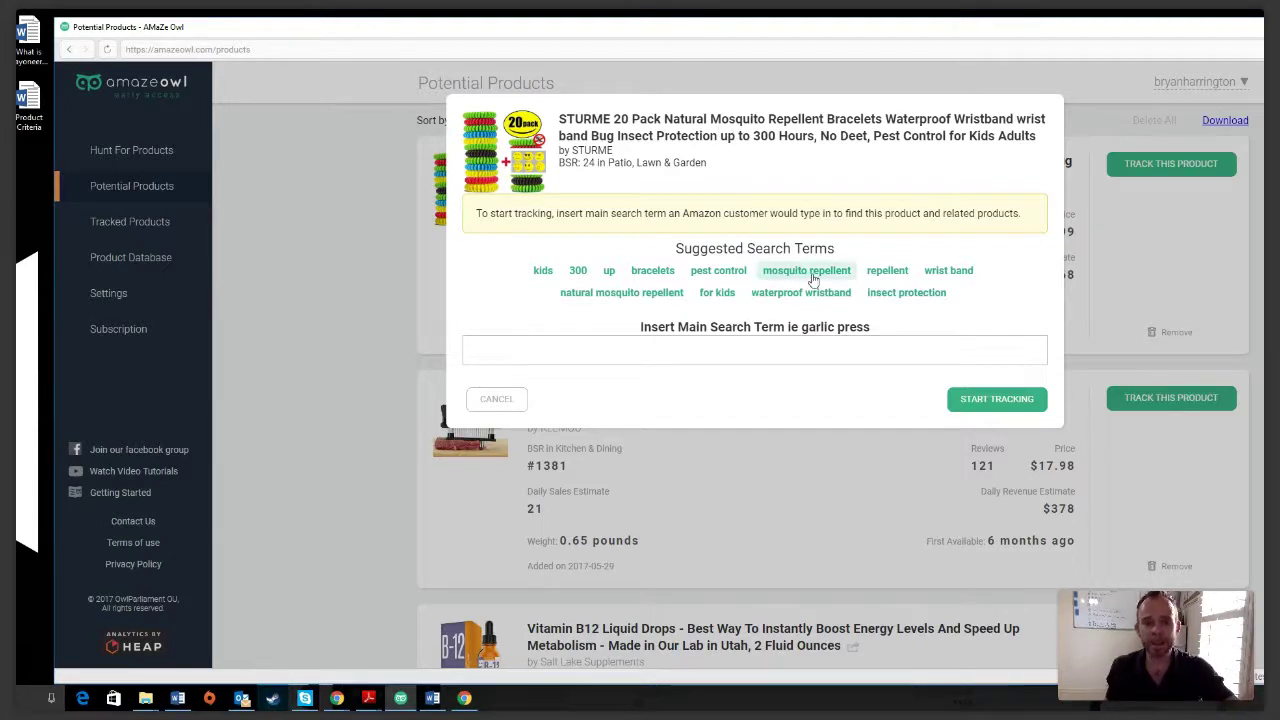
mouse_move(812, 279)
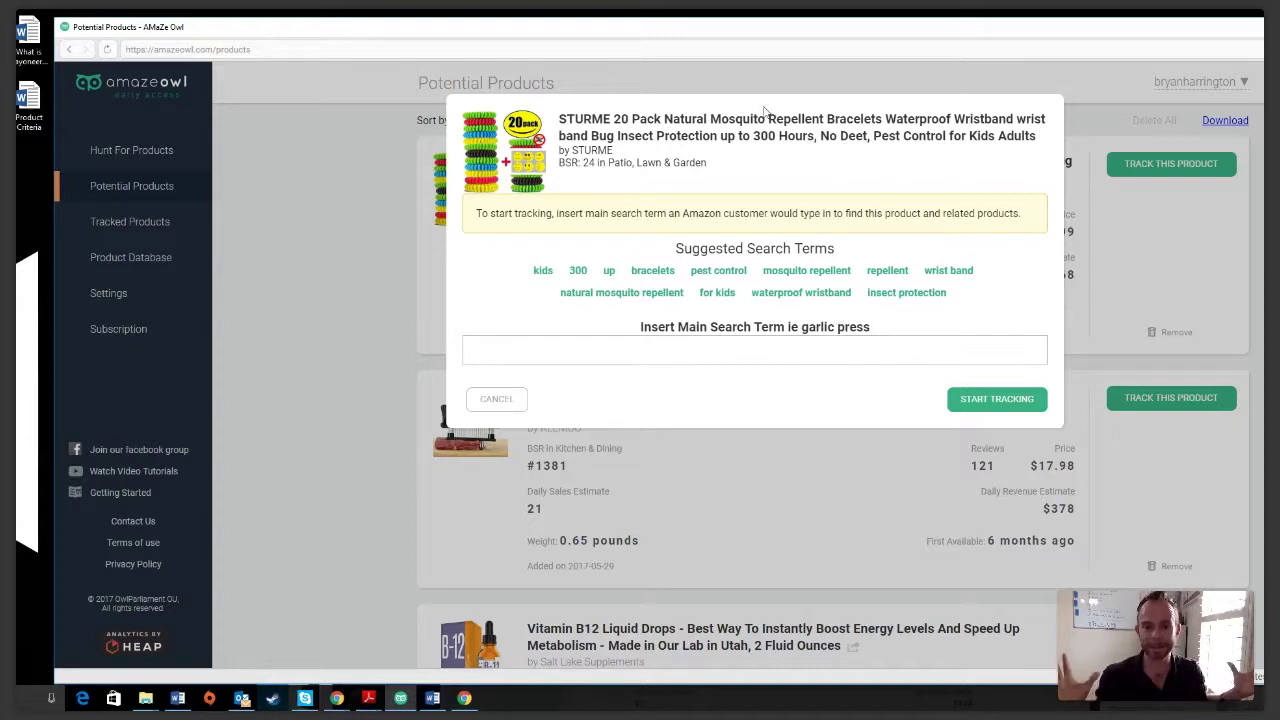
Step: Start tracking the STURME bracelets with "mosquito repellent bracelet" as the main search term and refresh the tracked product's data
drag(711, 117, 880, 107)
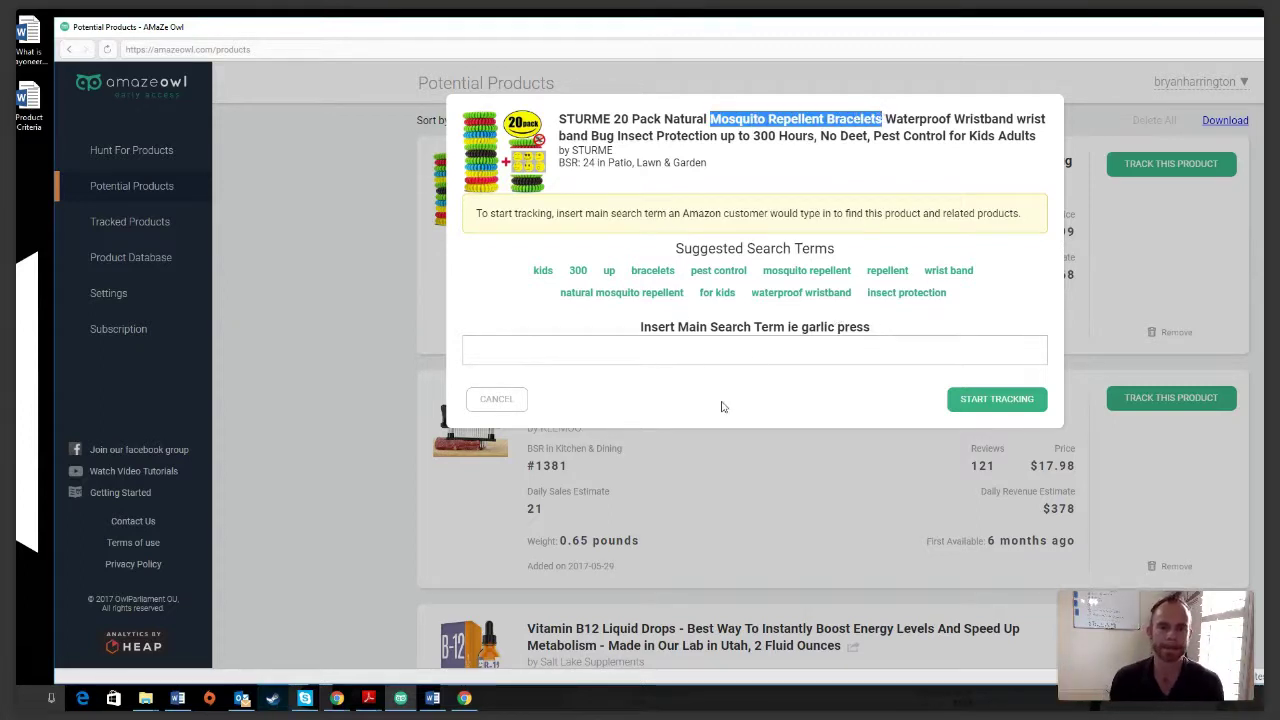
click(756, 349)
text(mos)
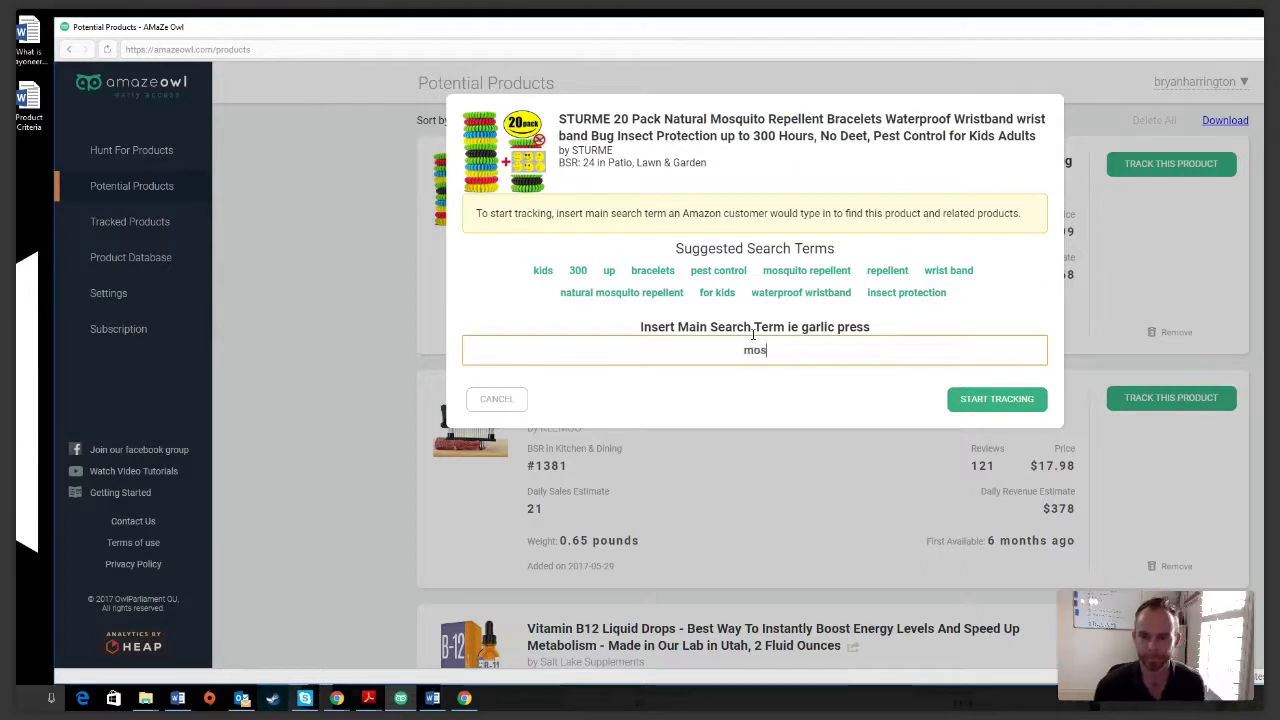
text(quito r)
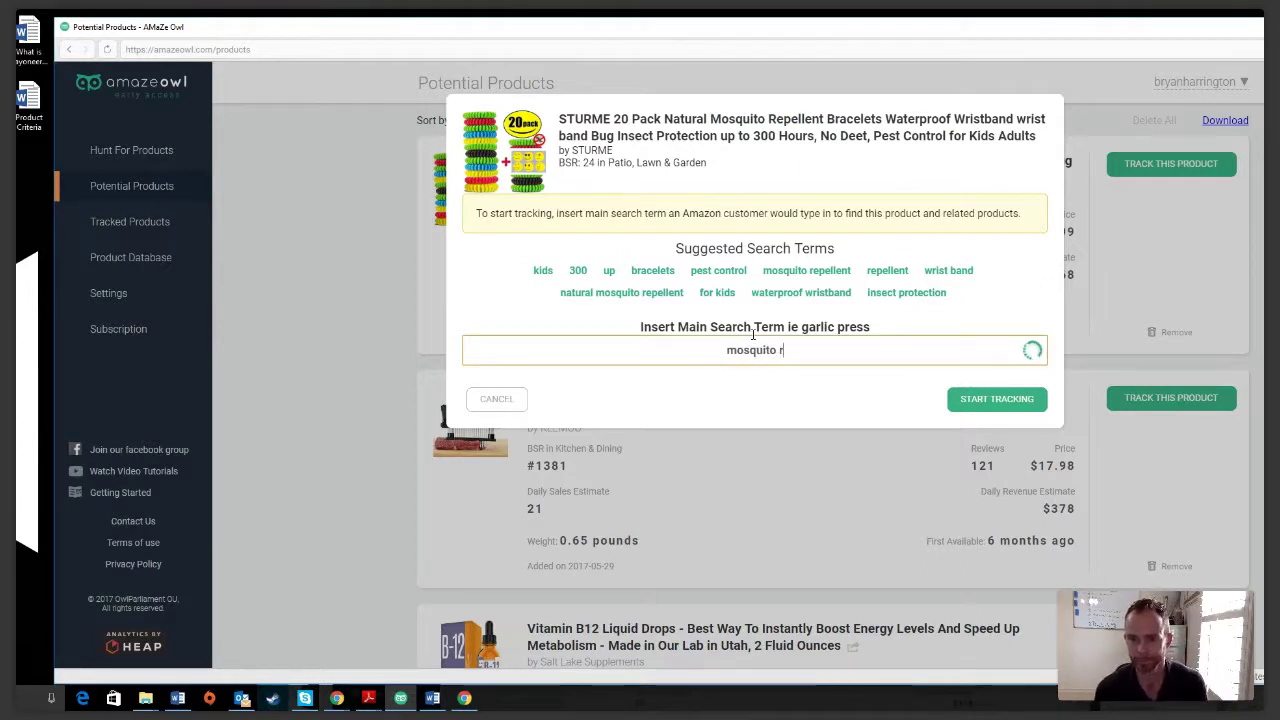
text(epelle)
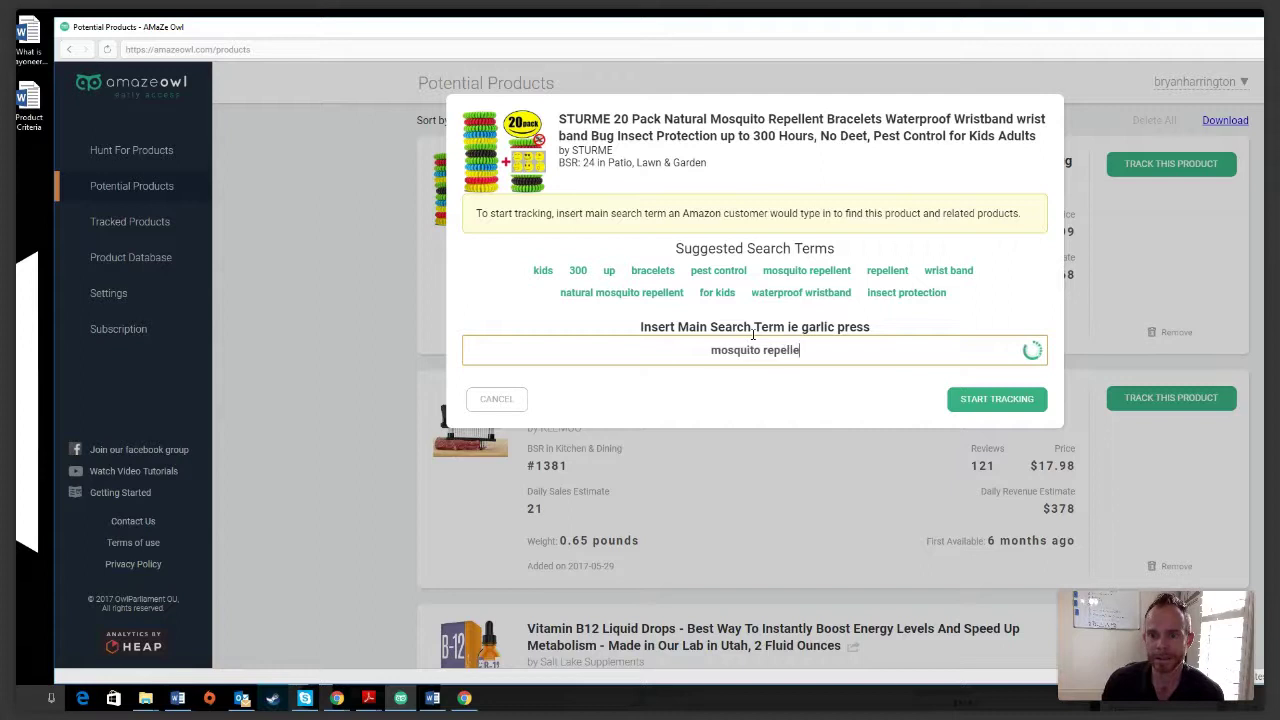
text(nt bracelet)
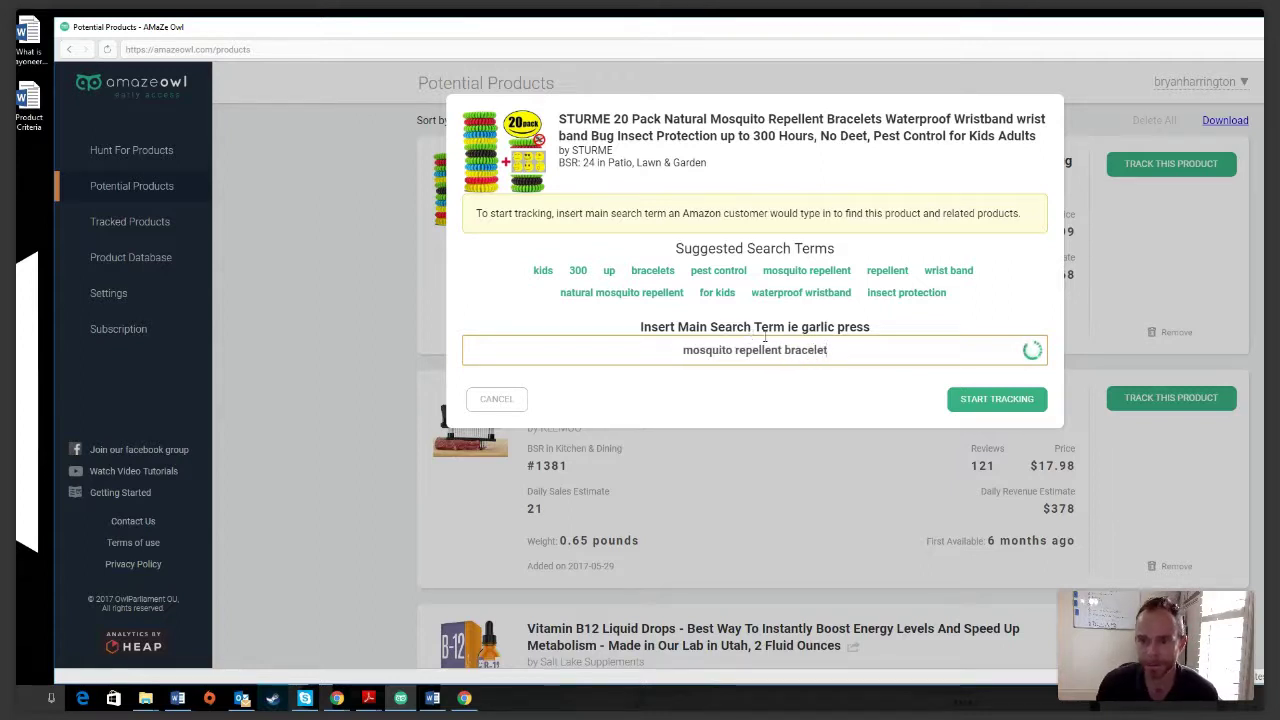
click(993, 401)
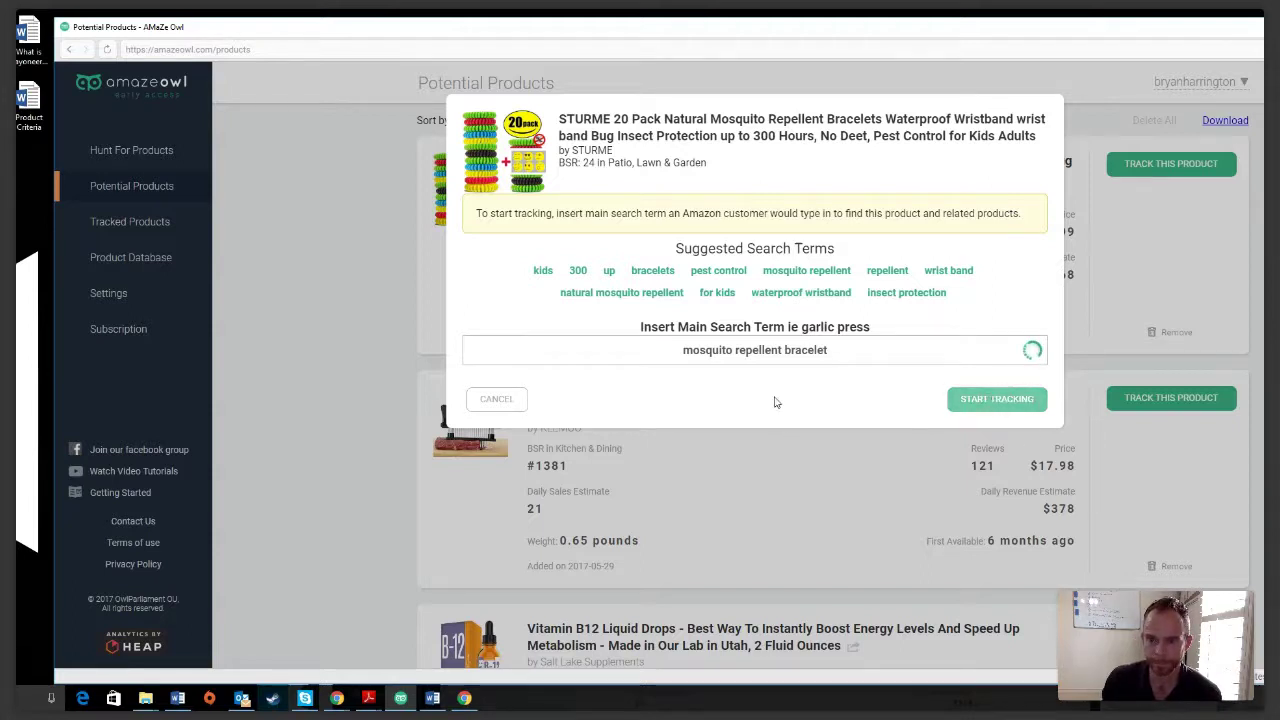
key(BackSpace)
text(t)
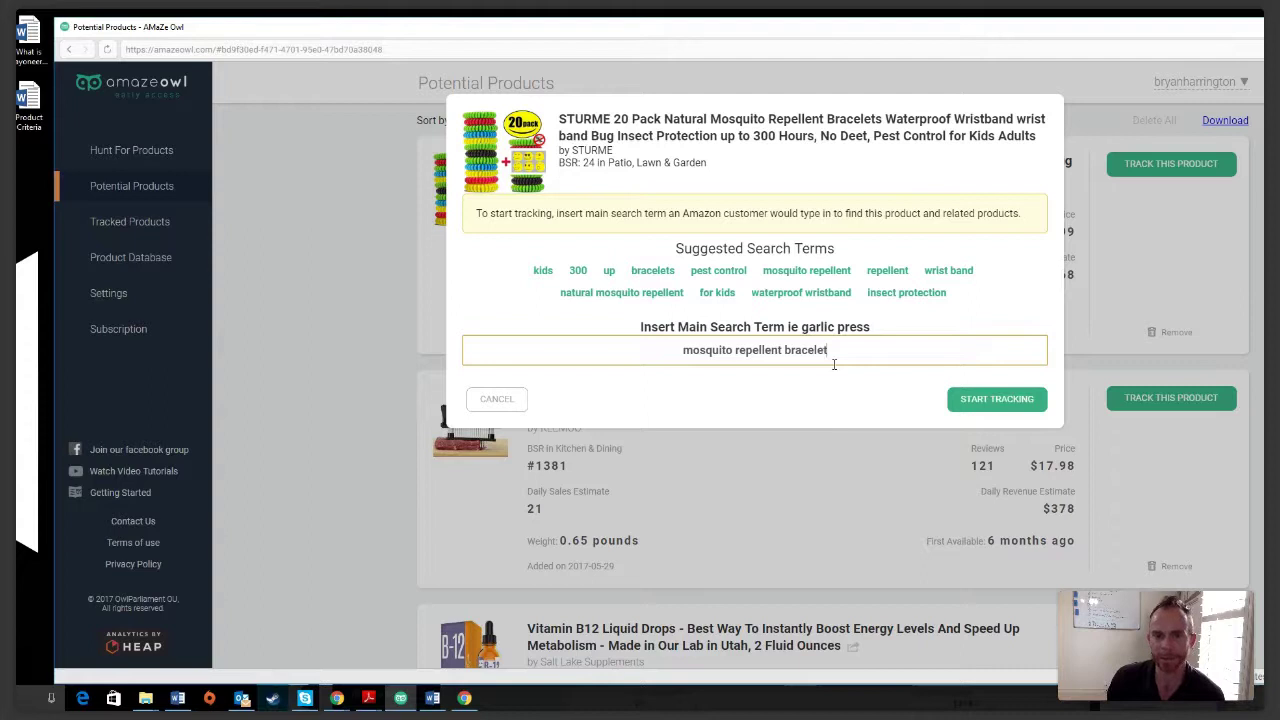
click(996, 403)
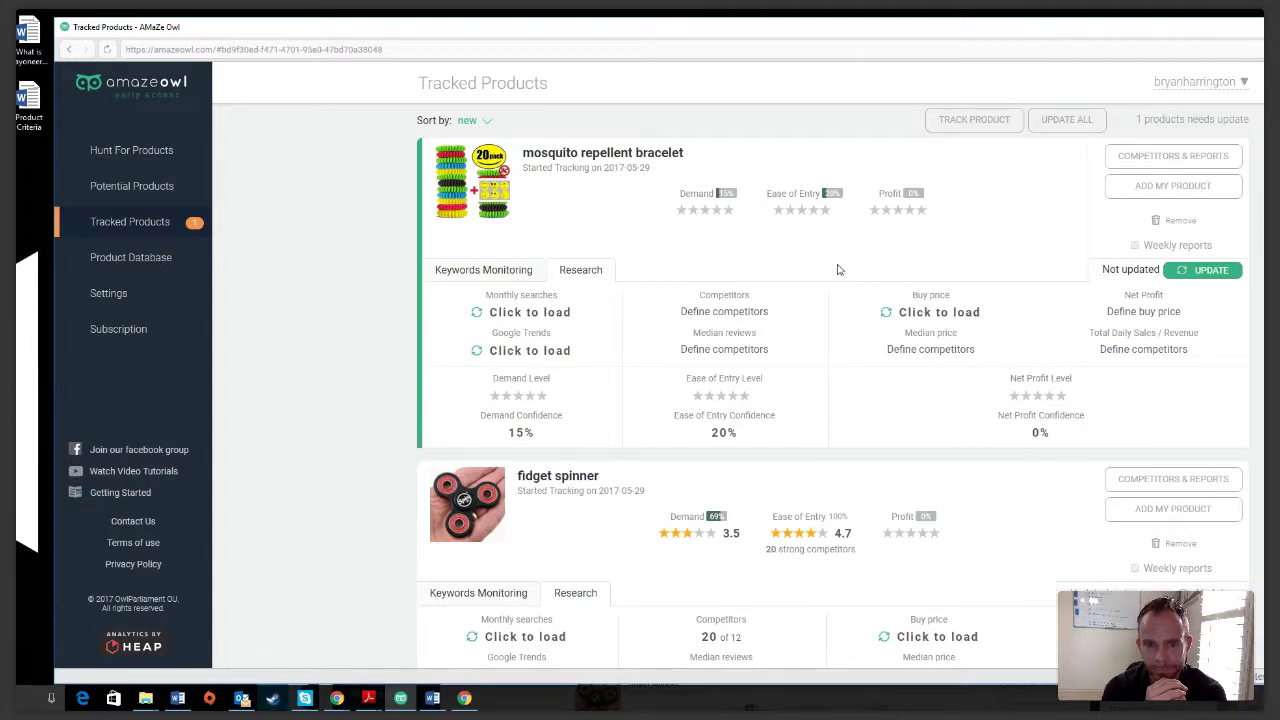
key(F5)
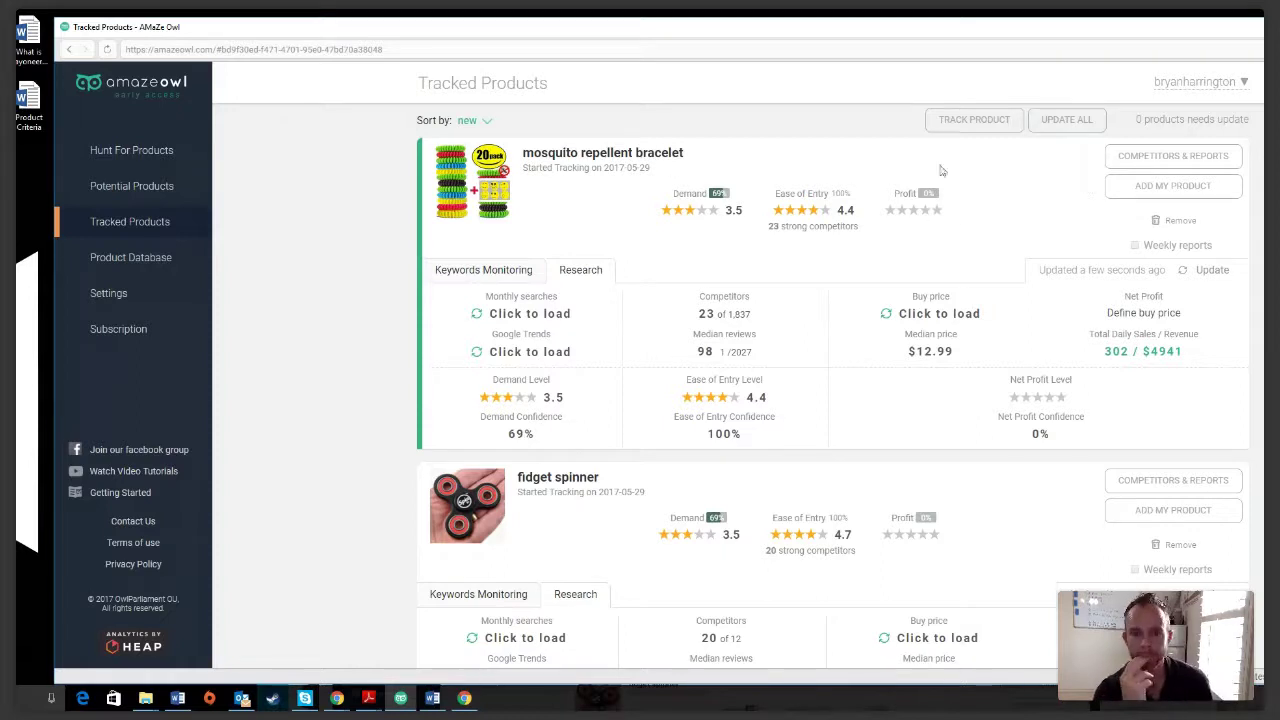
Step: Add "mosquito repellent" as another monitored keyword for the tracked mosquito repellent bracelet
click(502, 275)
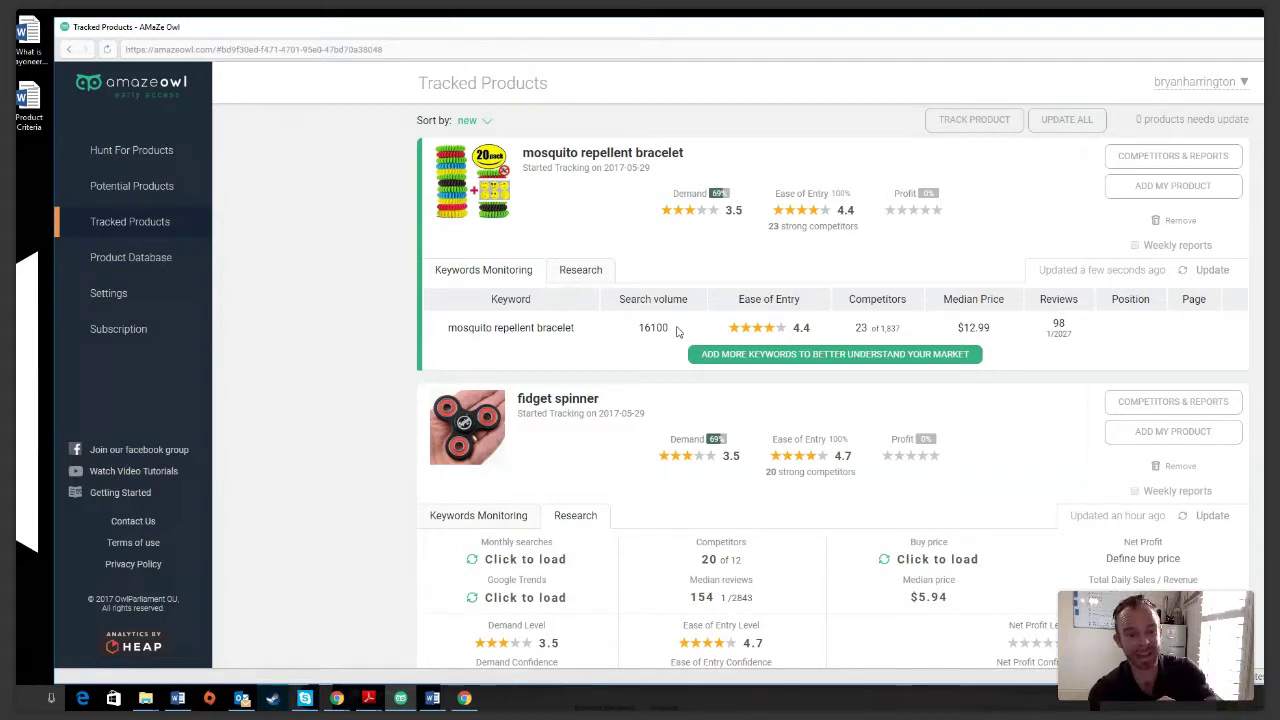
click(735, 358)
text(mosq)
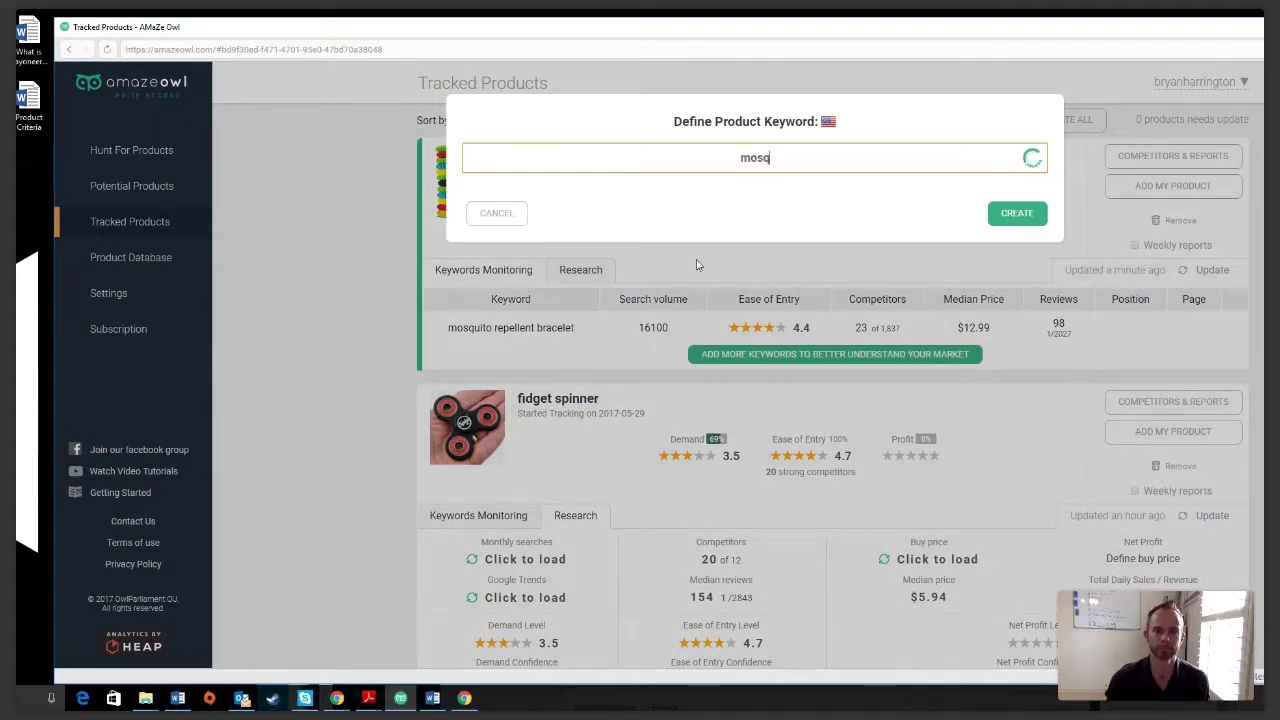
text(uito repellent)
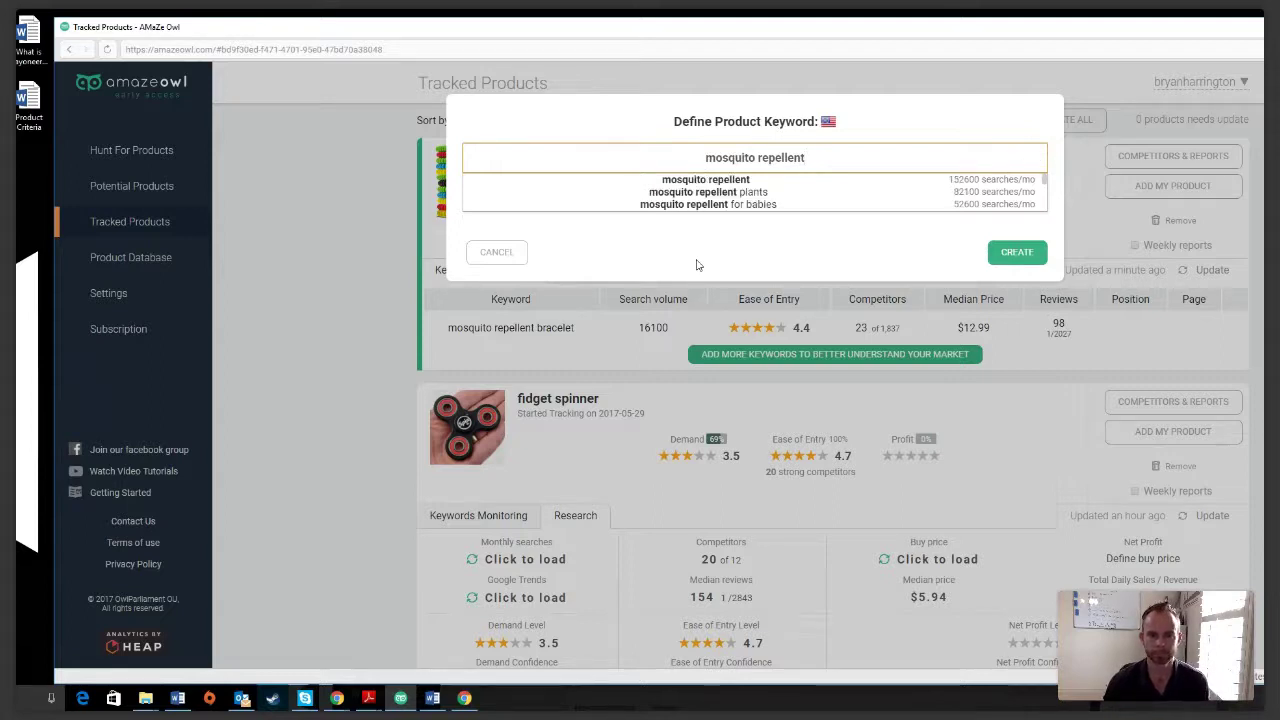
key(Escape)
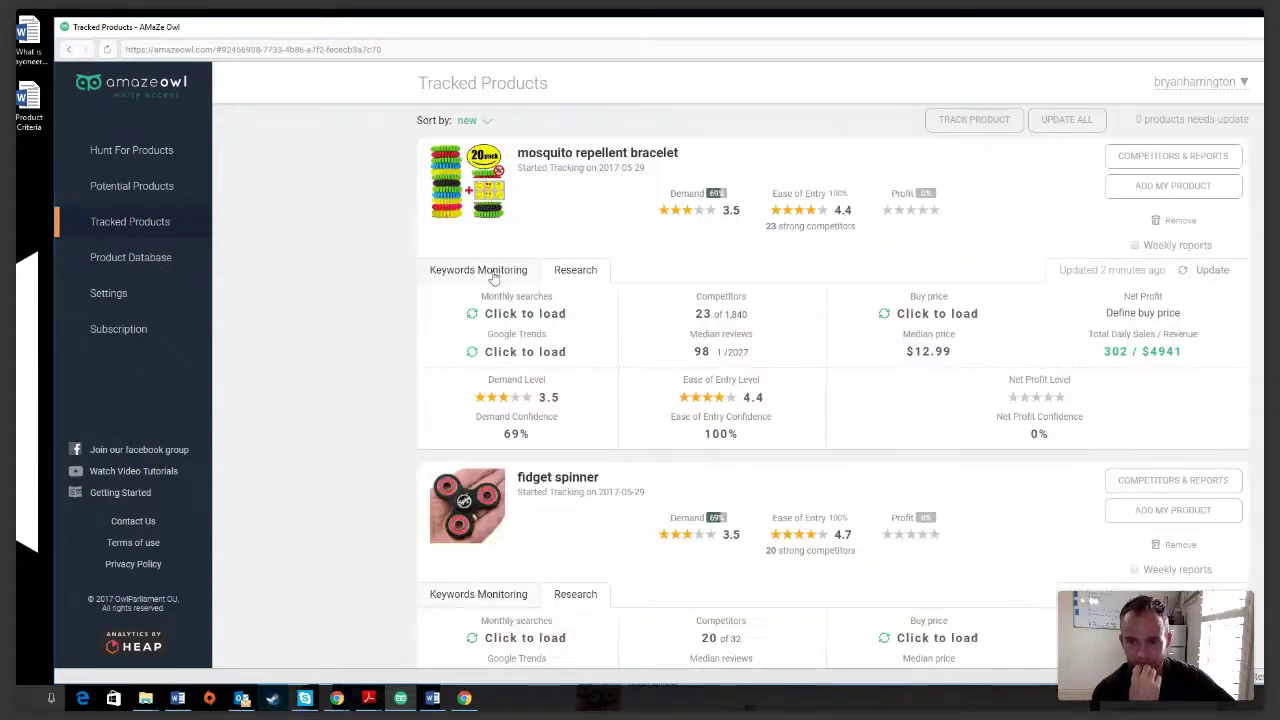
Step: Compare the search volumes of the bracelet's two monitored keywords and return to its research figures
click(478, 270)
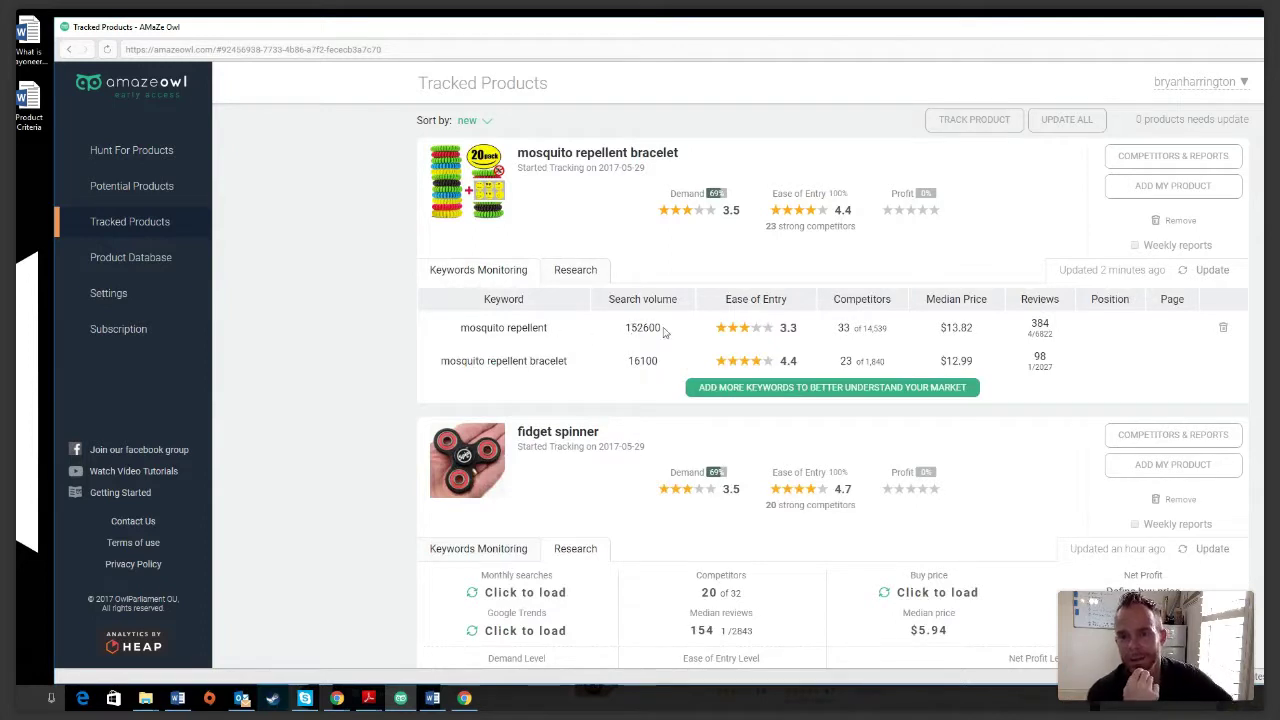
drag(662, 330, 618, 333)
click(602, 344)
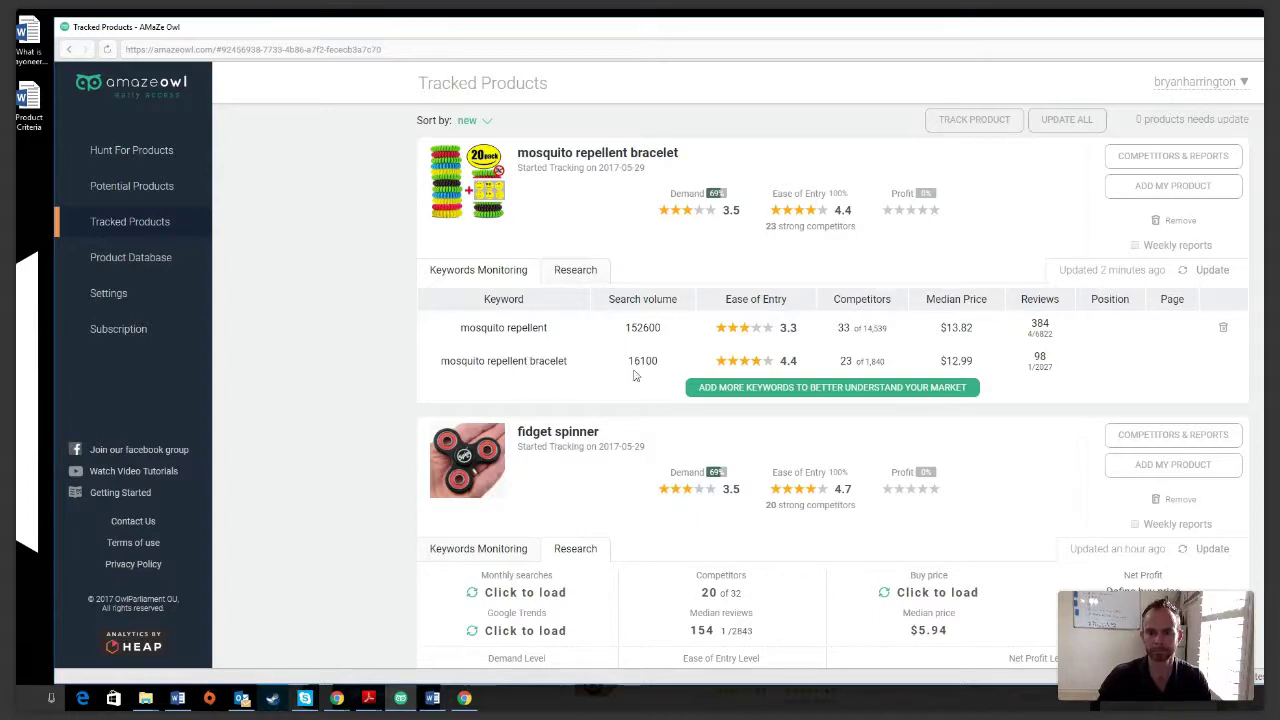
click(577, 272)
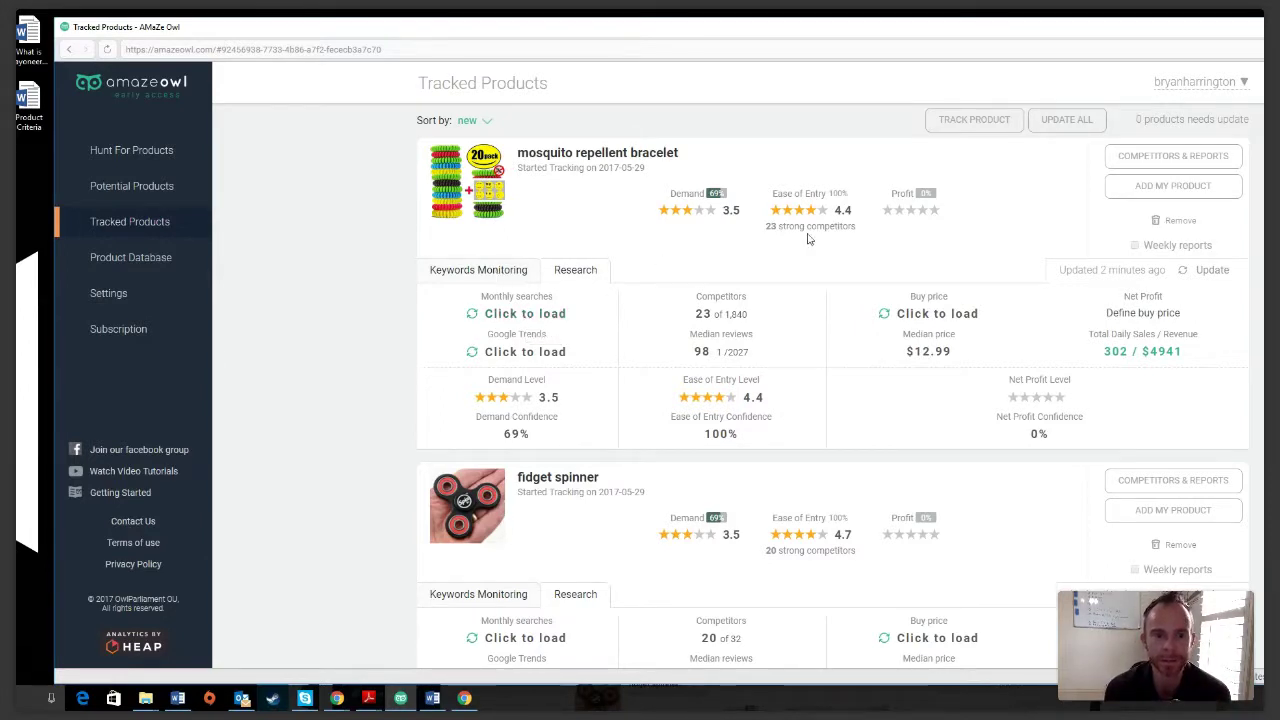
Step: Glance at the mosquito repellent bracelet's competitor list and examine the competitor count among its research figures
click(1155, 158)
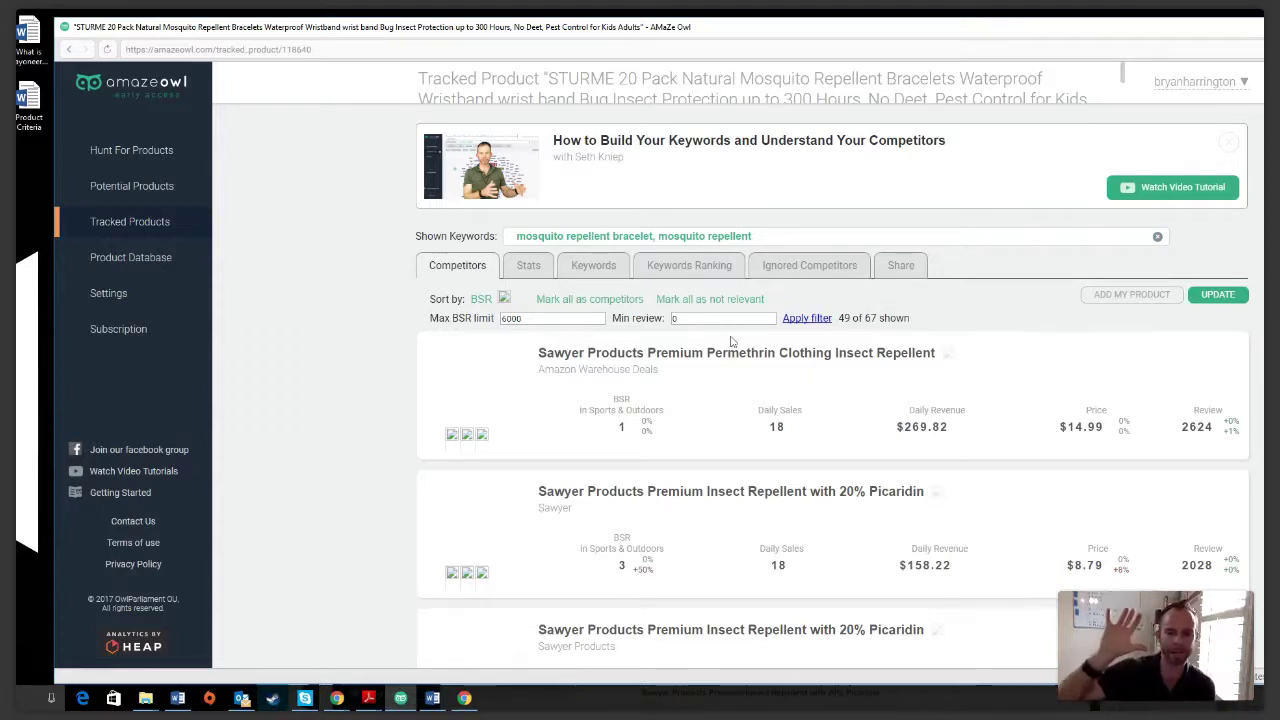
key(alt+Left)
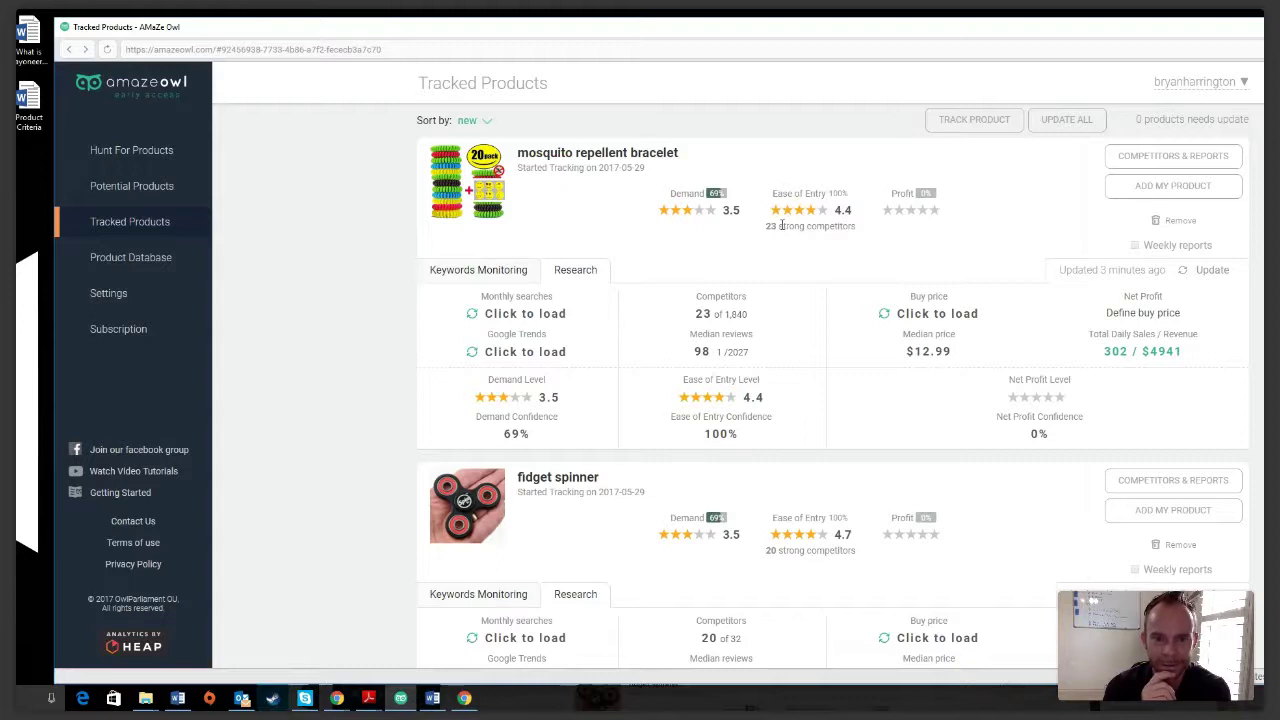
scroll(880, 381, down, 1)
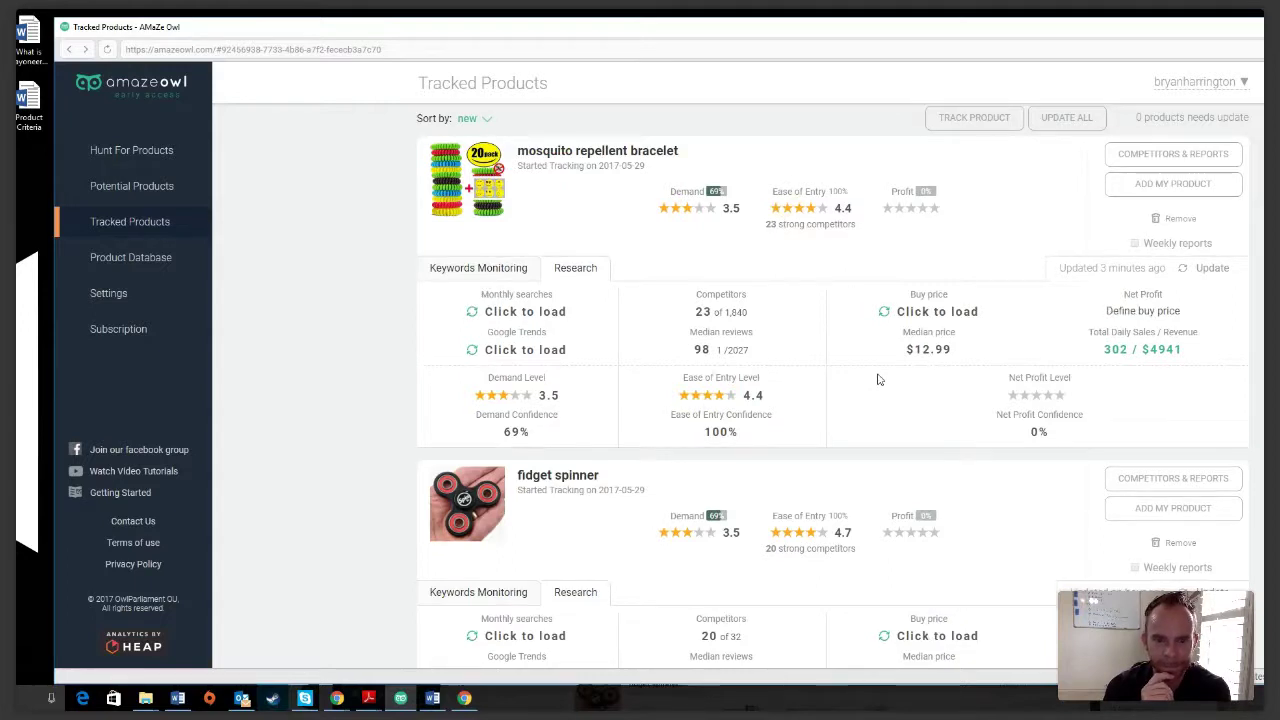
scroll(878, 379, down, 1)
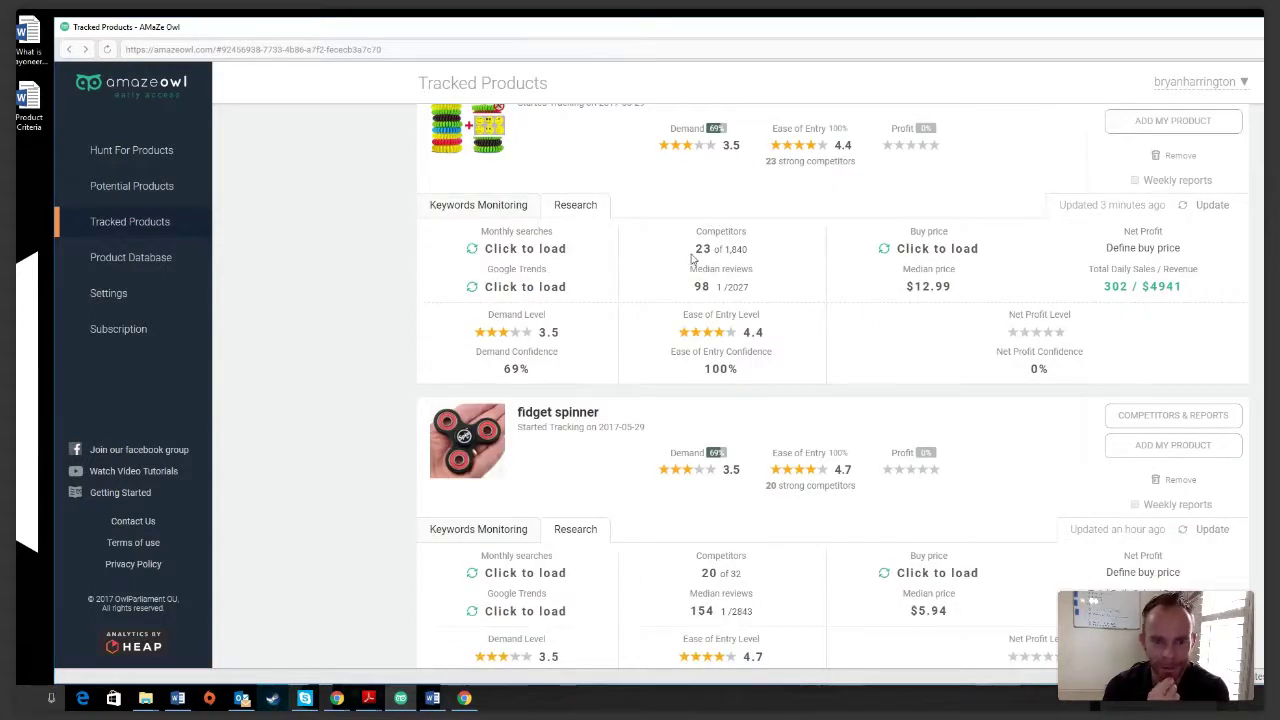
drag(748, 250, 690, 250)
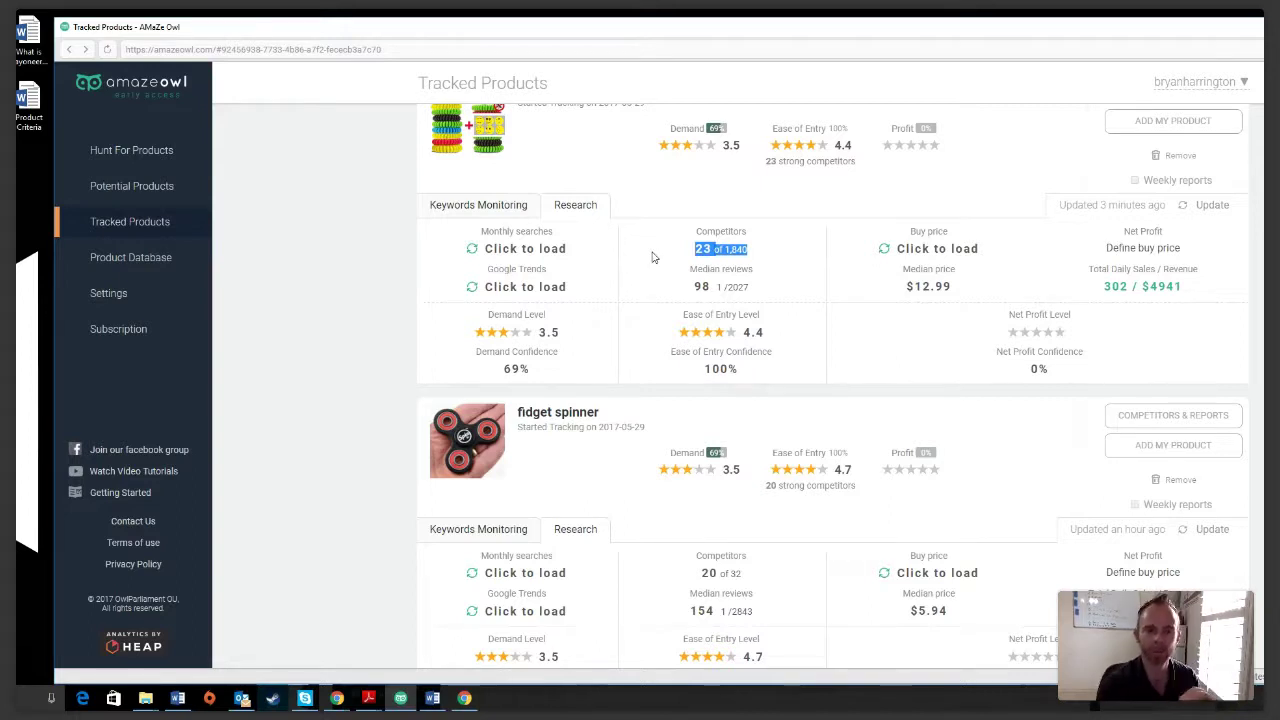
click(652, 258)
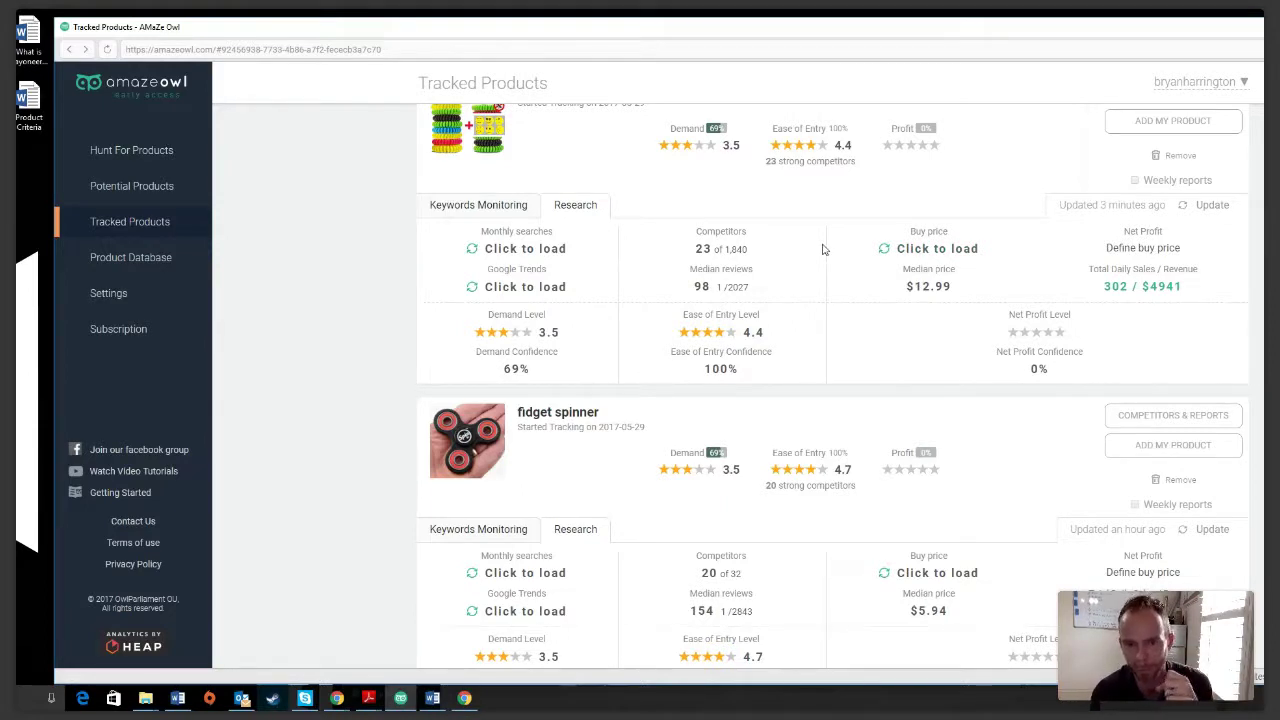
scroll(804, 241, up, 1)
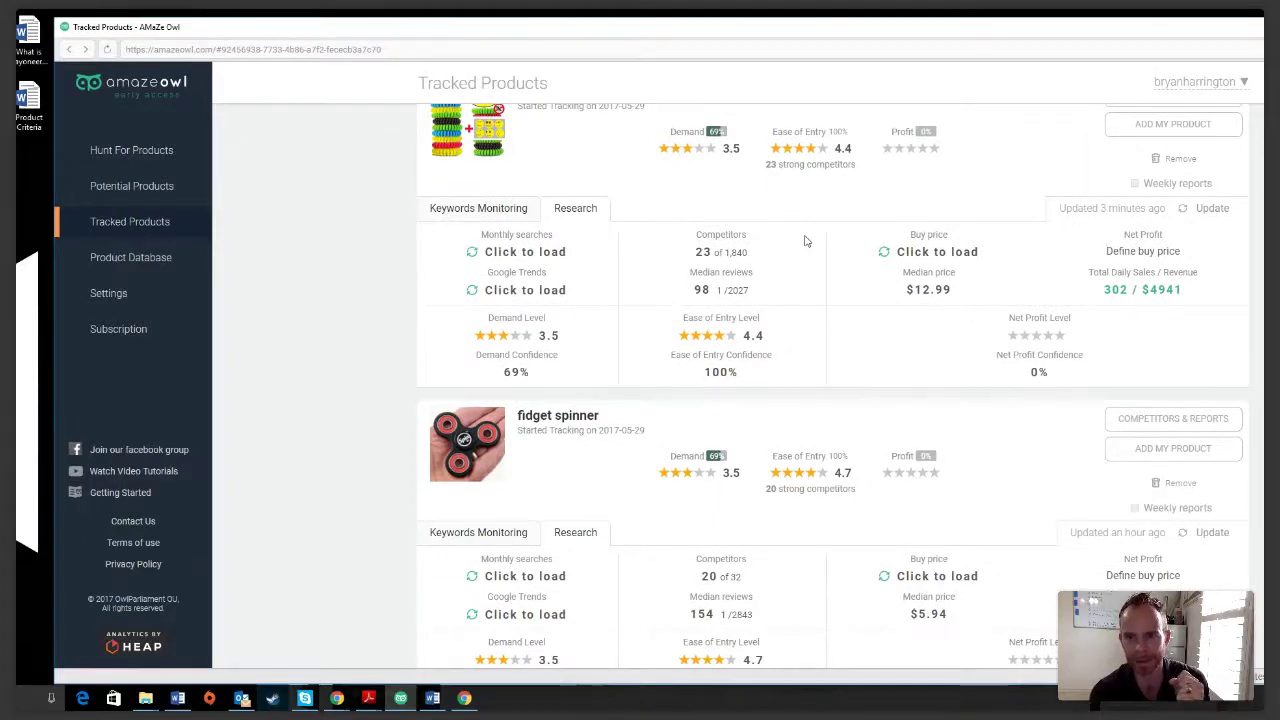
Step: Open the bracelet's competitor list and exclude the three Sawyer repellents, the Flowtron BK-15D insect killer and the Repel 100 spray
click(1038, 172)
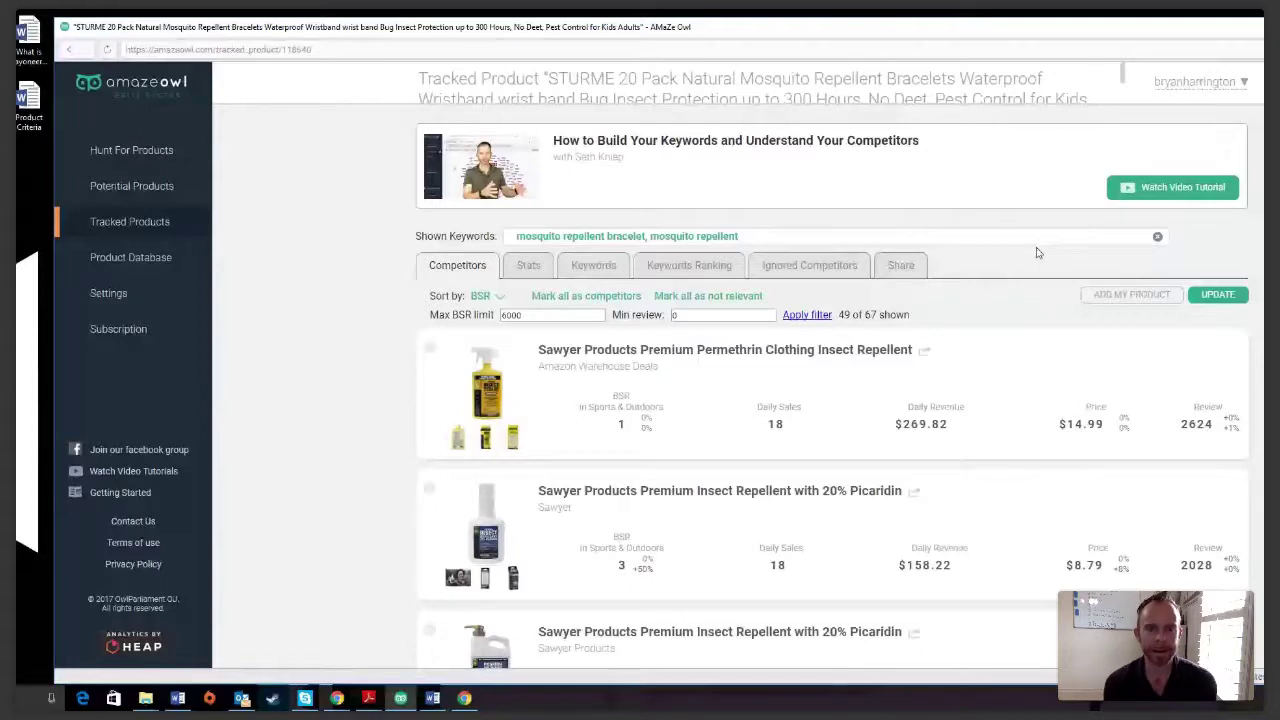
click(429, 349)
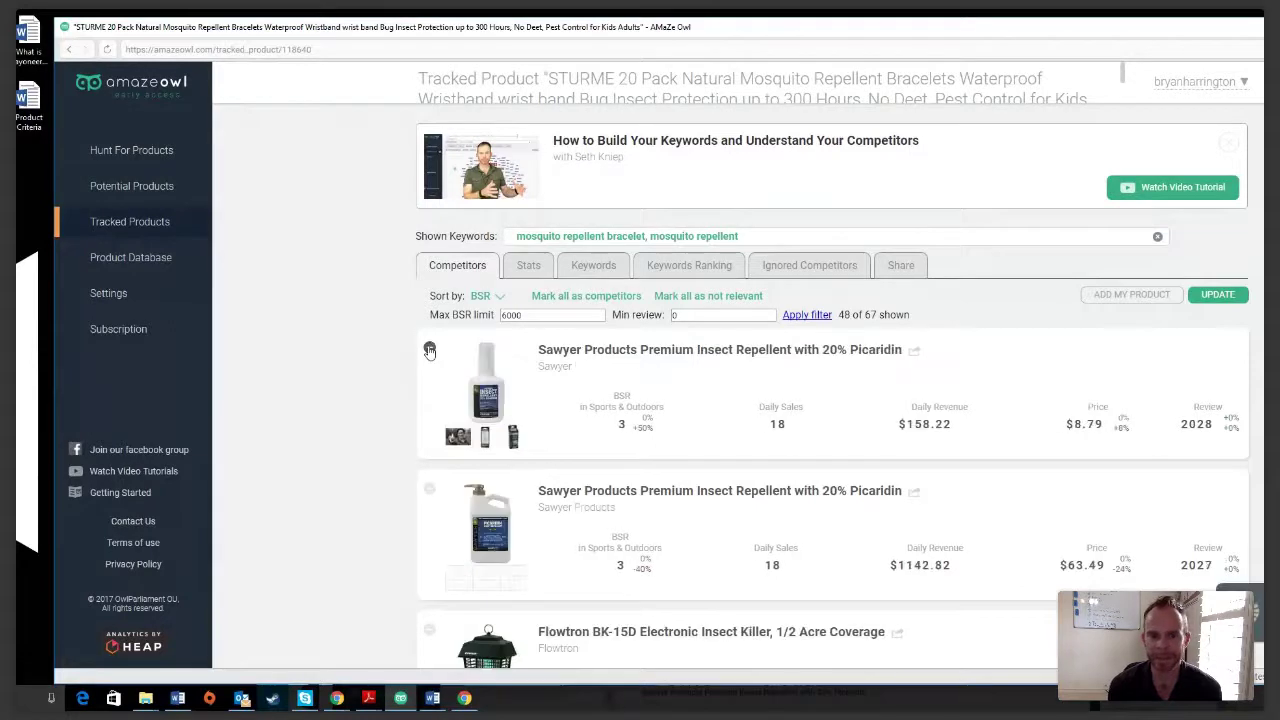
click(429, 349)
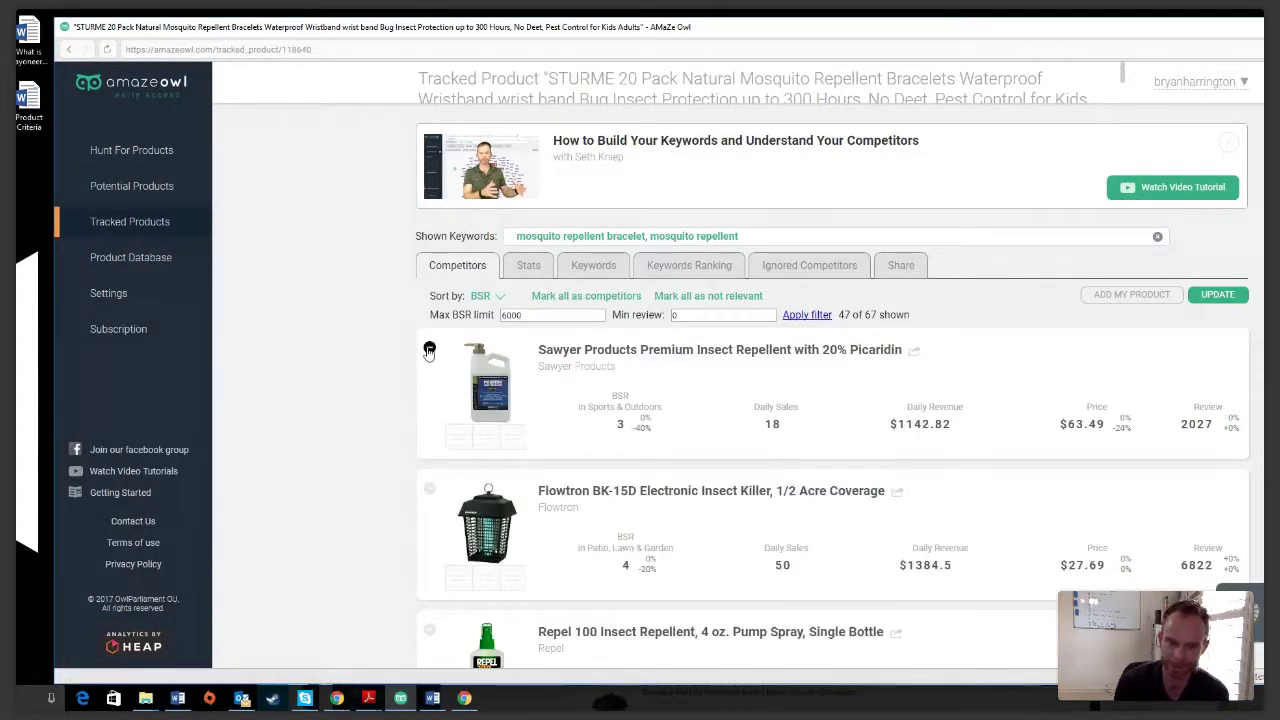
click(429, 349)
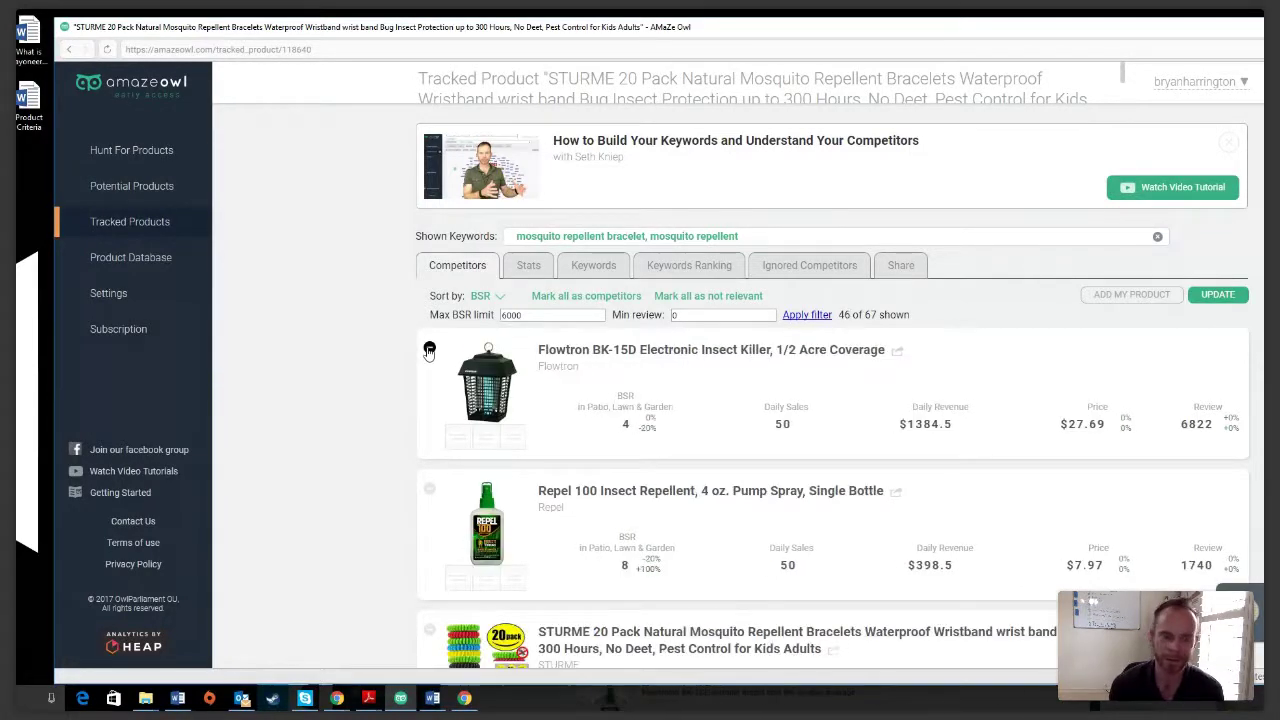
click(429, 349)
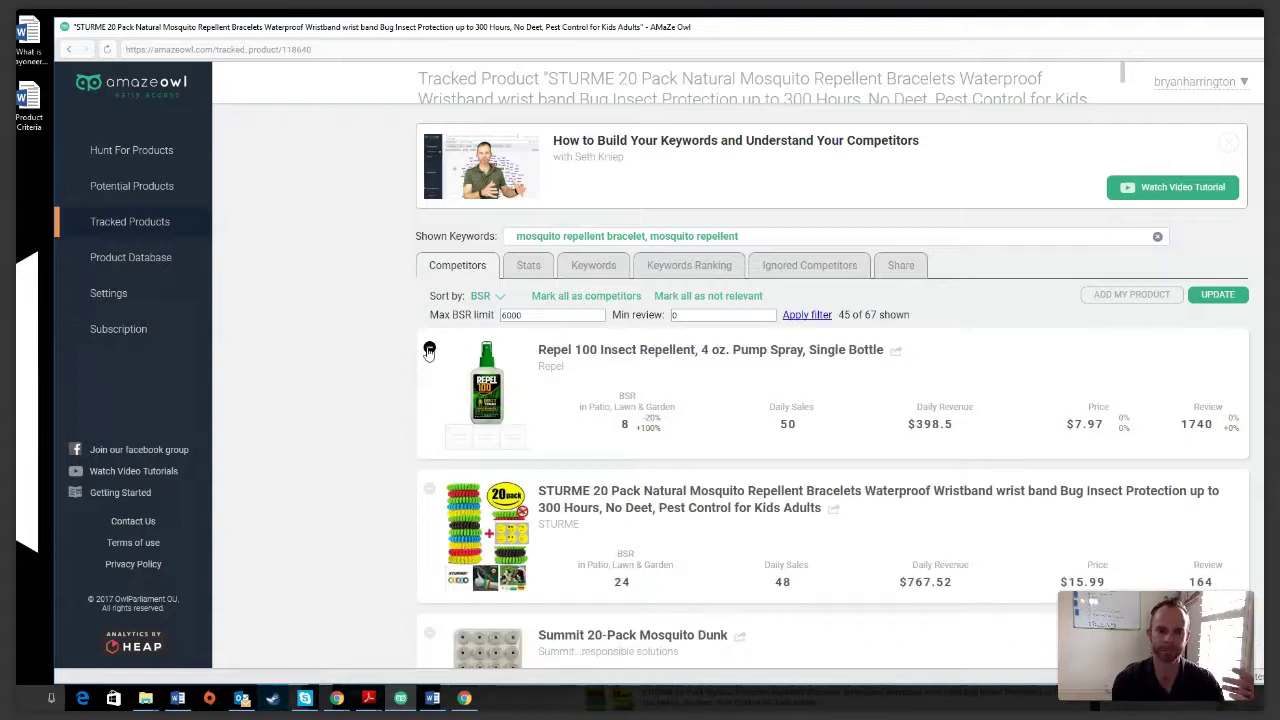
click(429, 349)
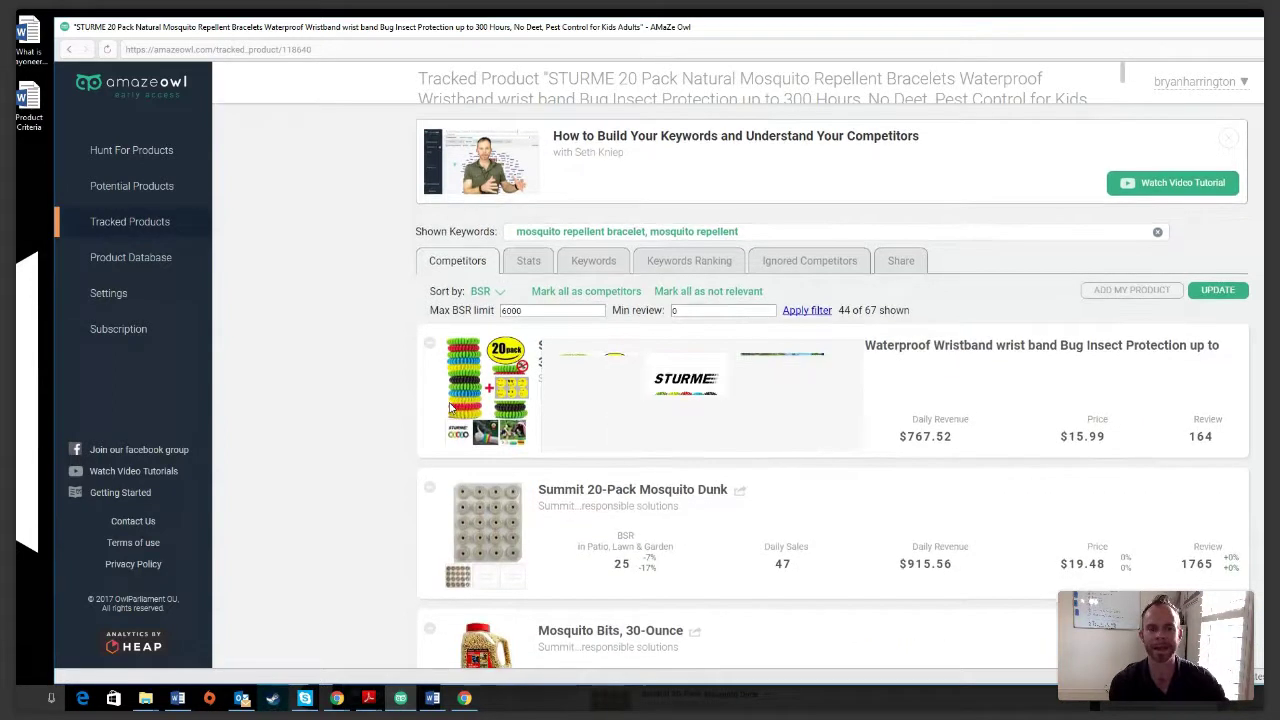
Step: Exclude Mosquito Bits, the Repel 94101 spray, the Amazon Lights incense sticks and the Summit Mosquito Dunk from the competitors
scroll(432, 315, down, 2)
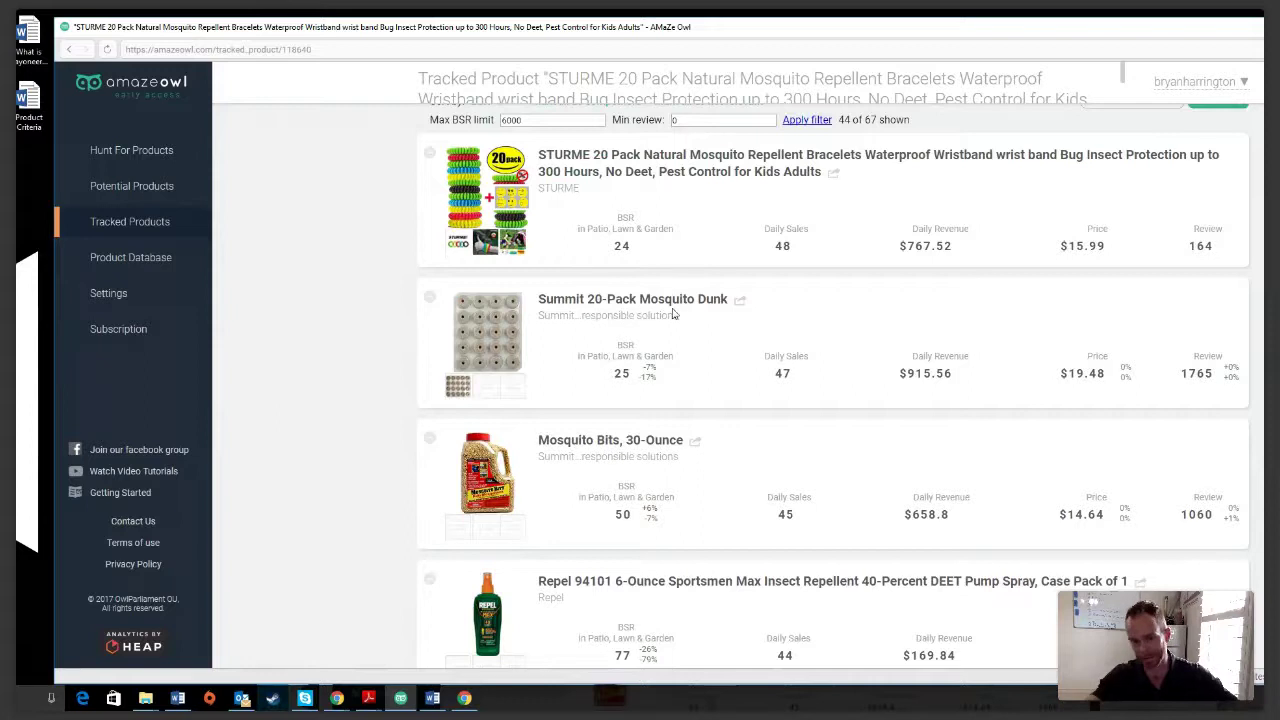
mouse_move(461, 332)
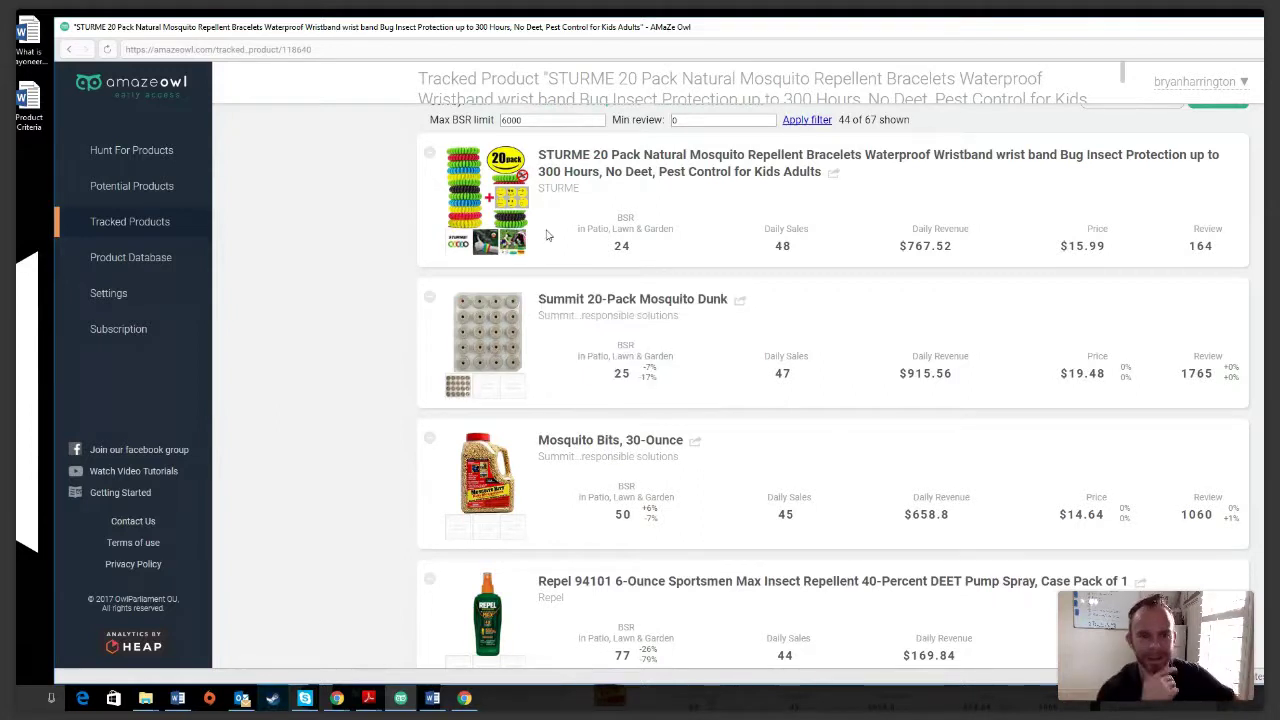
click(429, 440)
scroll(429, 410, down, 1)
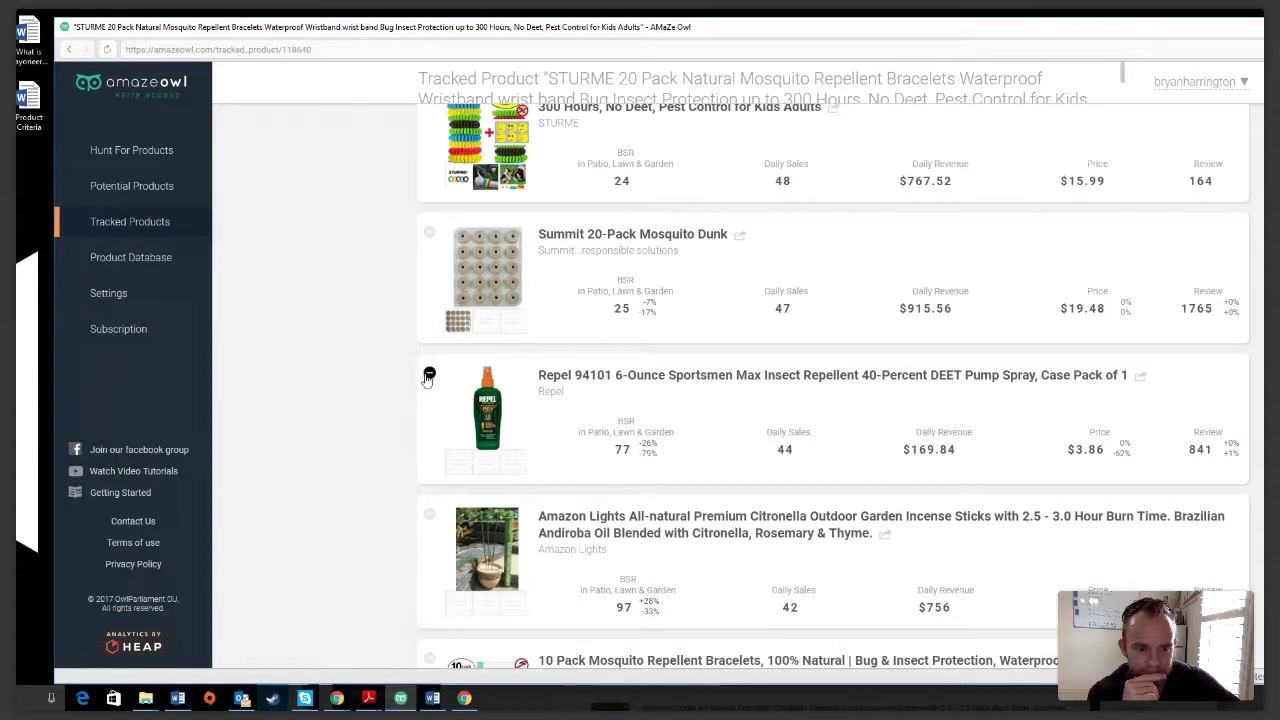
click(428, 374)
mouse_move(488, 320)
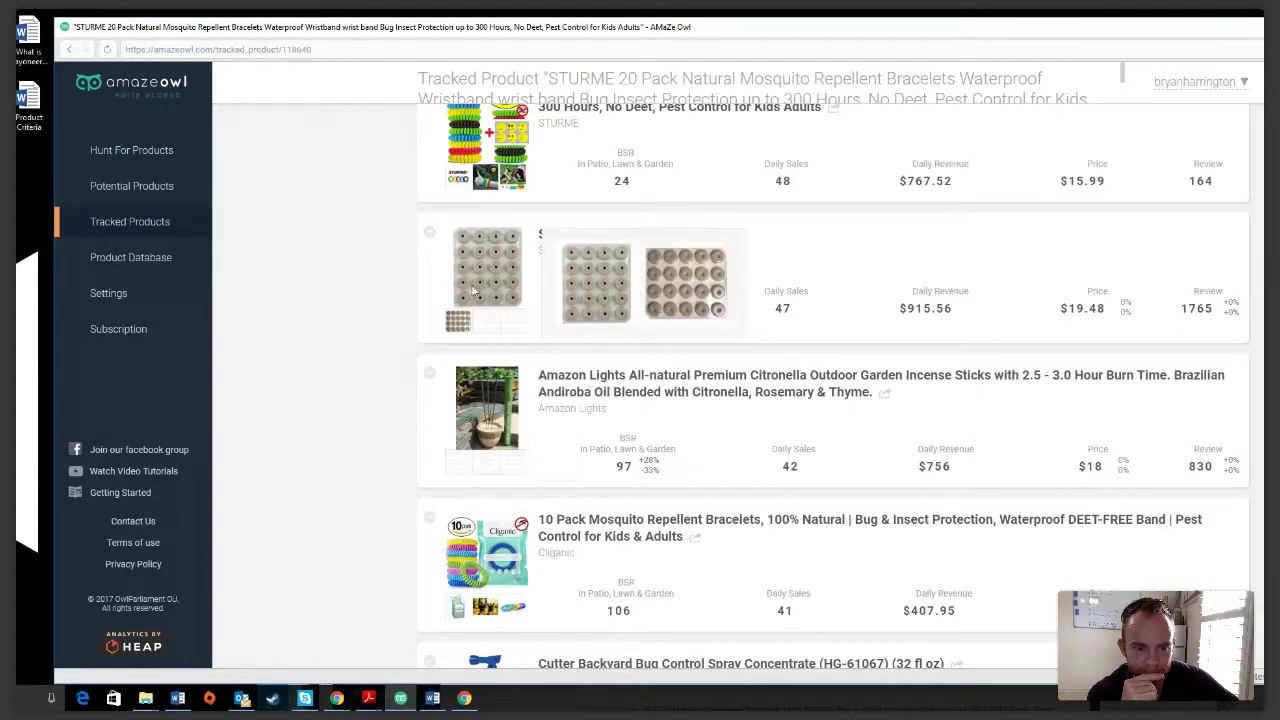
click(429, 375)
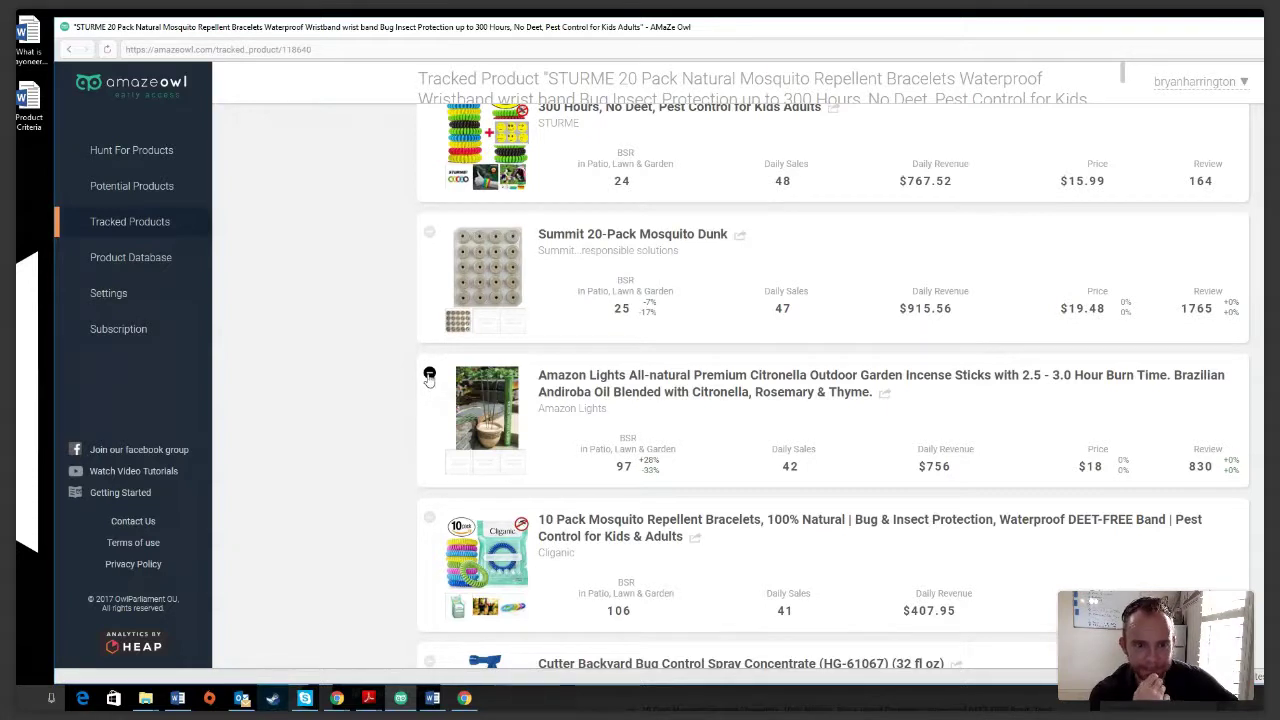
click(429, 235)
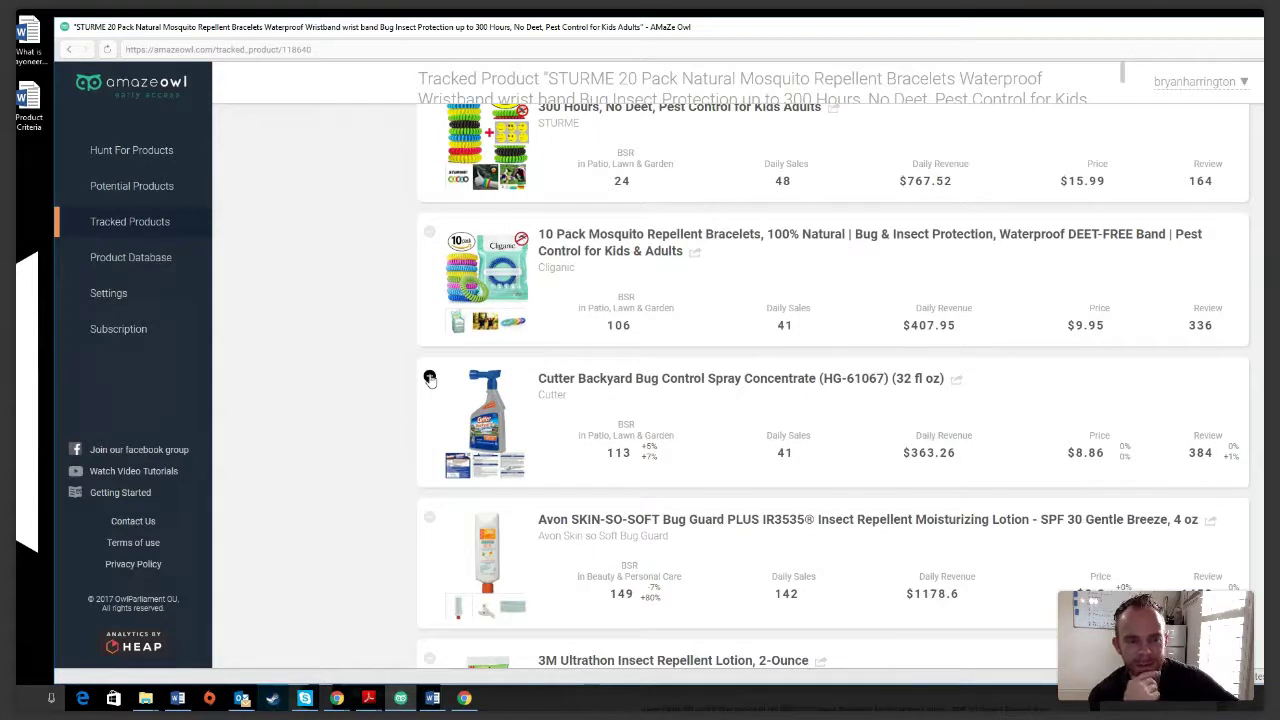
Step: Exclude the Cutter Backyard concentrate, the Avon Bug Guard lotion, the 3M Ultrathon lotion and the Repel Lemon Eucalyptus spray from the competitors
click(429, 377)
click(429, 377)
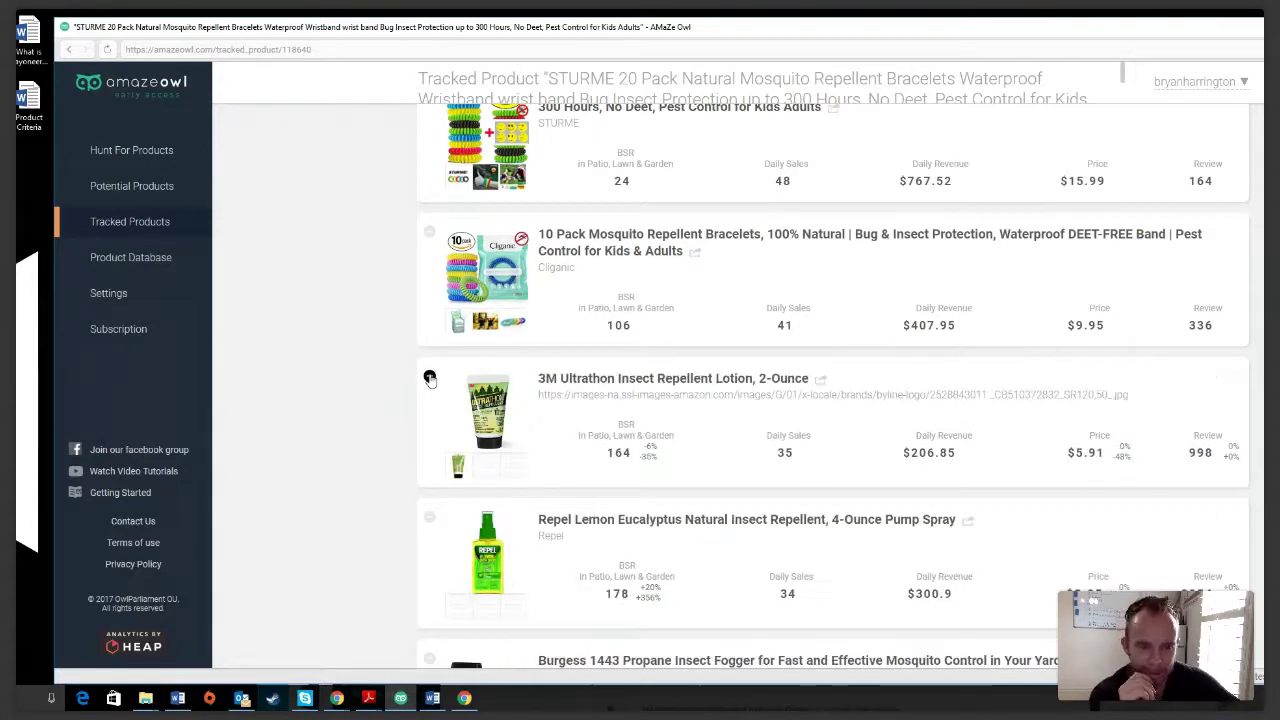
click(429, 377)
scroll(429, 340, down, 1)
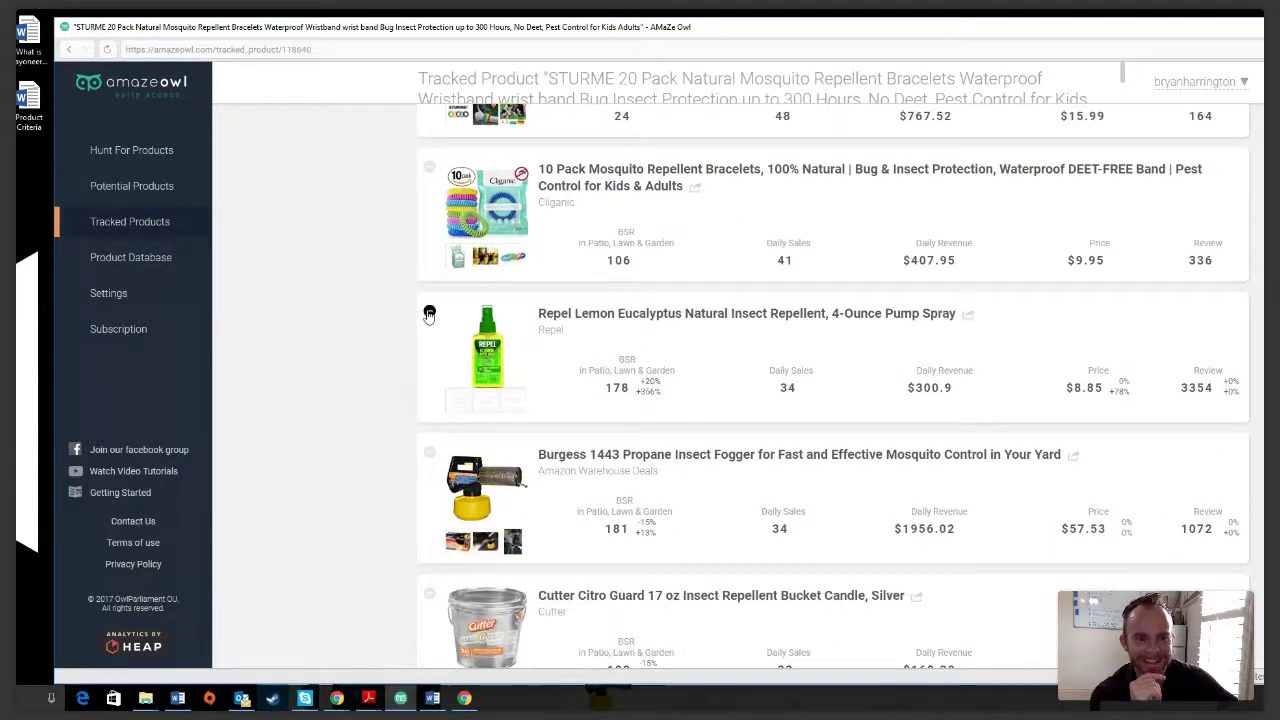
click(429, 313)
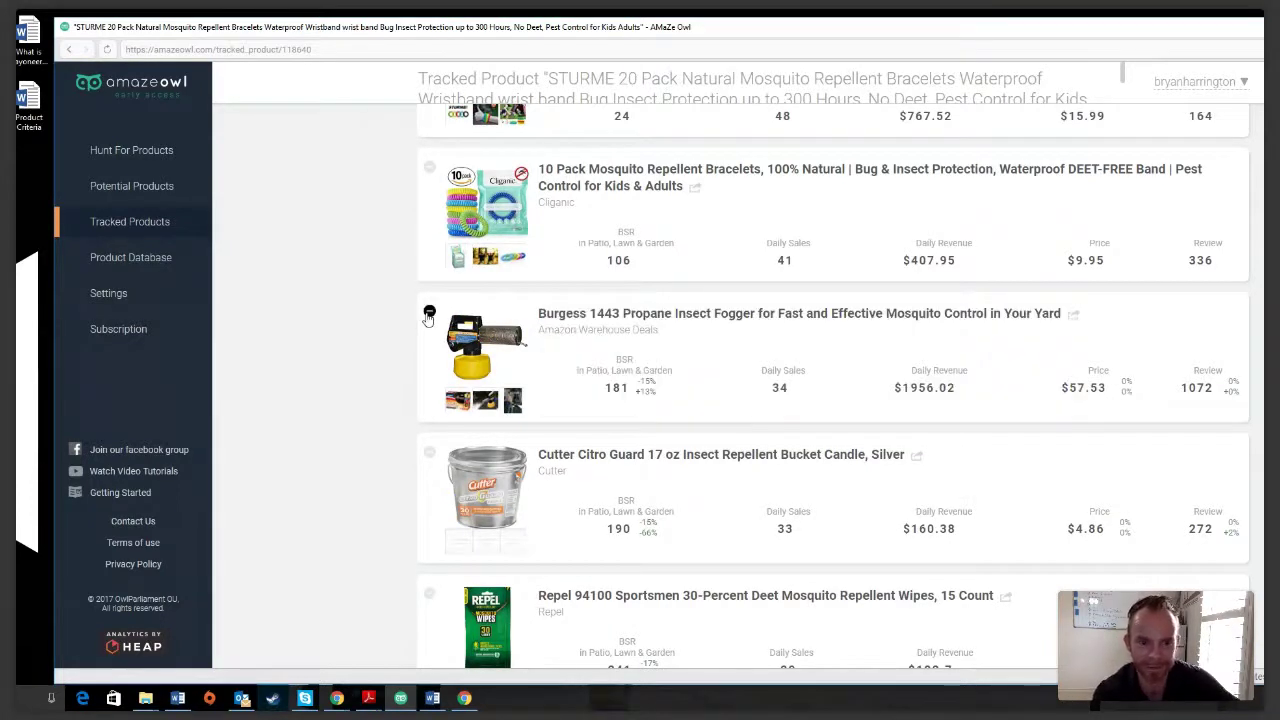
Step: Exclude the Burgess 1443 fogger, both Cutter Citro Guard candles, the Repel 94100 wipes and the 90-count repellent patch
click(429, 313)
click(429, 313)
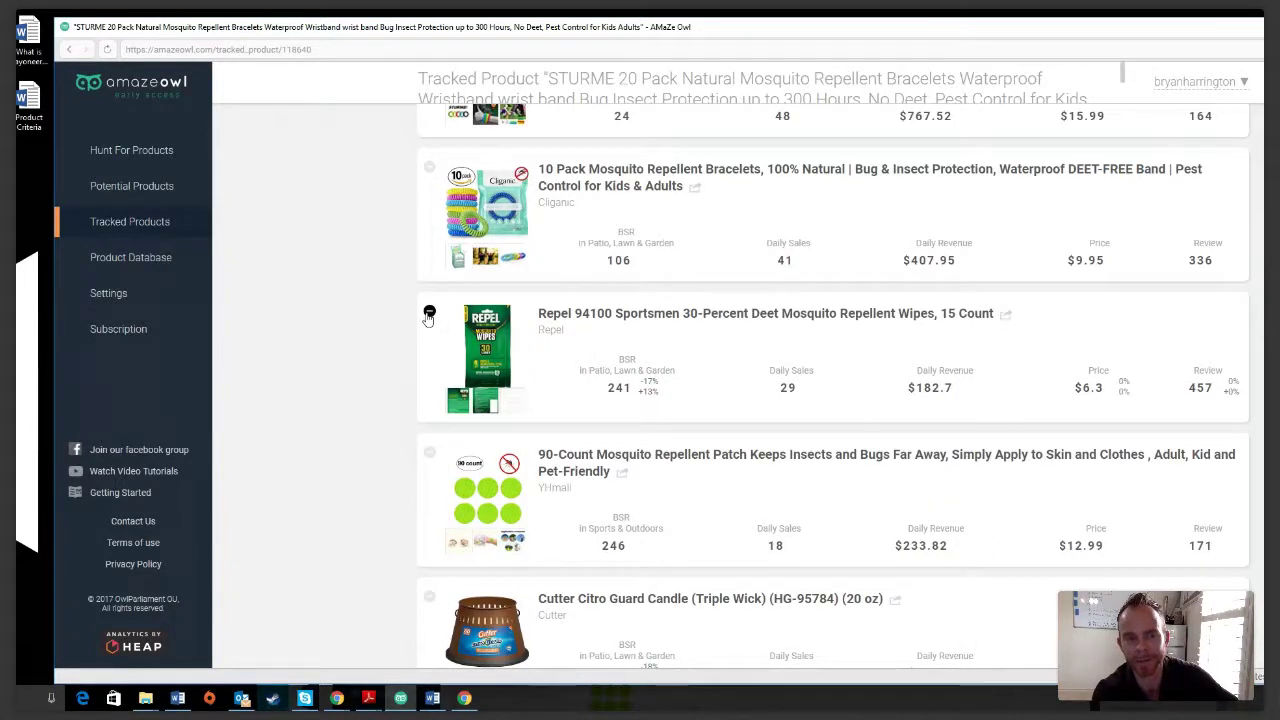
click(429, 313)
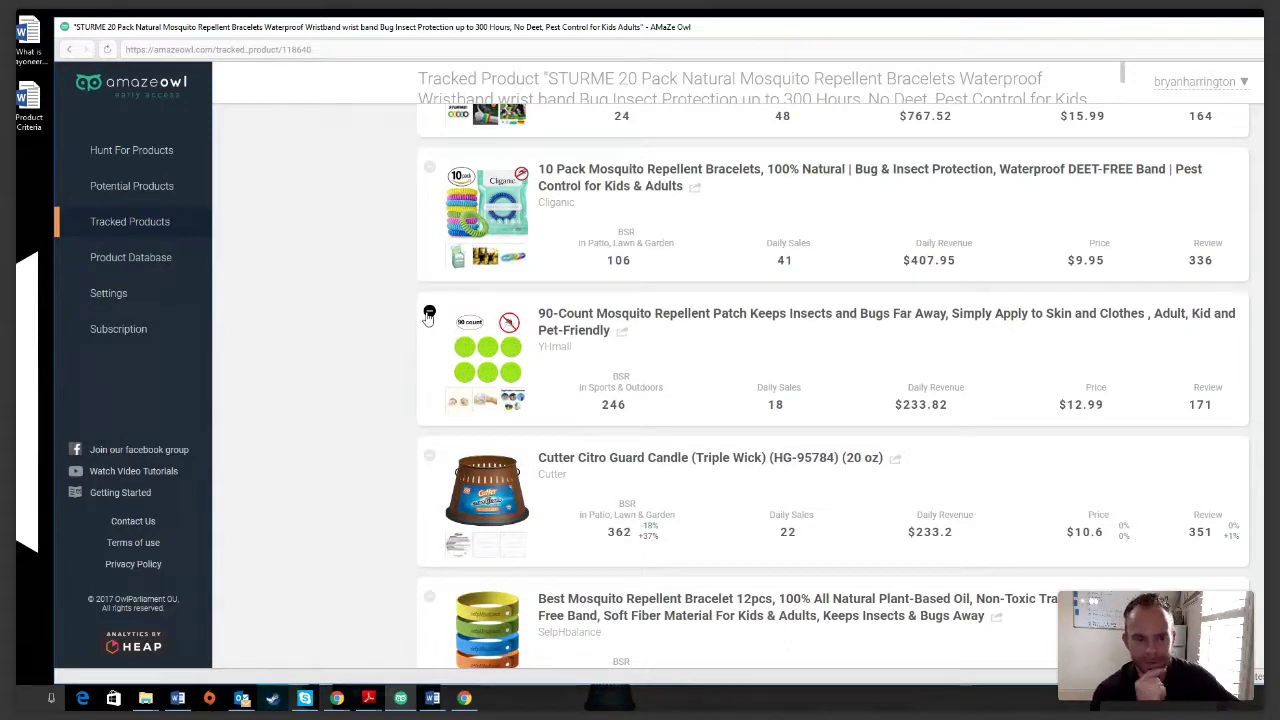
click(429, 313)
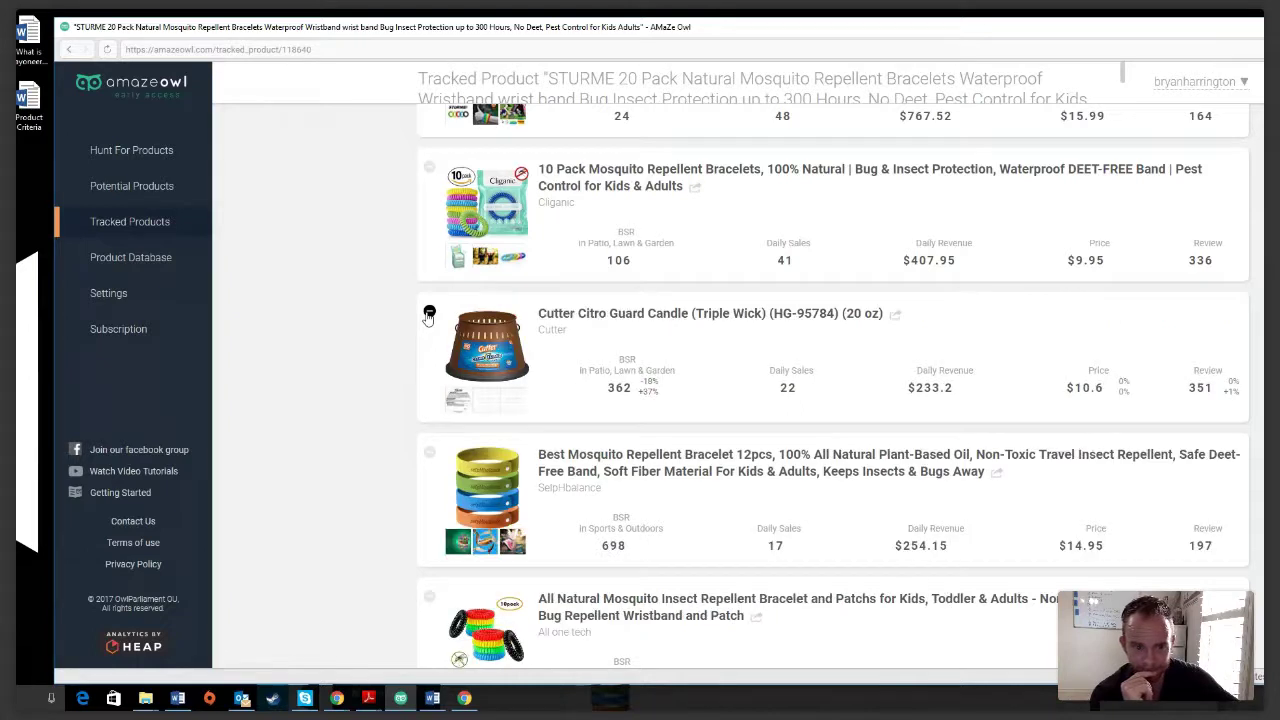
click(429, 313)
Step: Exclude the 11" and 21" Hoont citronella incense sticks and the Cutter Dry aerosol repellent from the competitors
scroll(430, 350, down, 1)
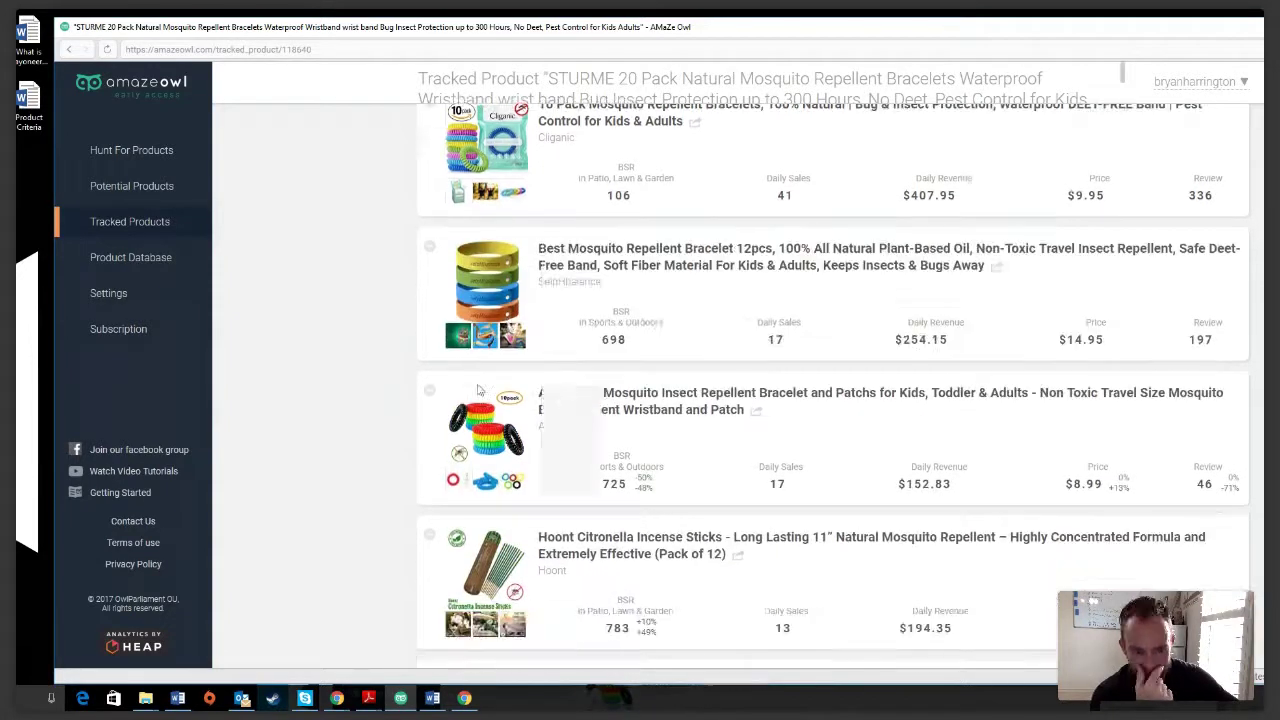
scroll(430, 381, down, 2)
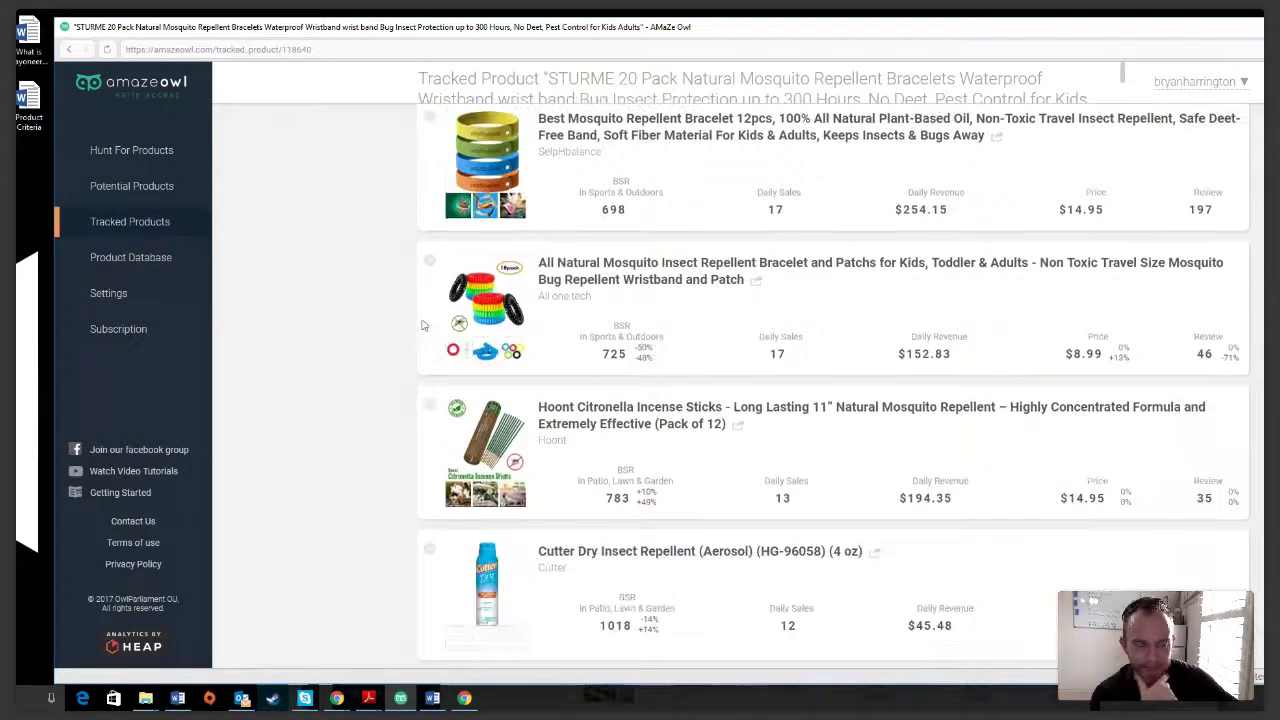
click(429, 407)
scroll(429, 400, down, 1)
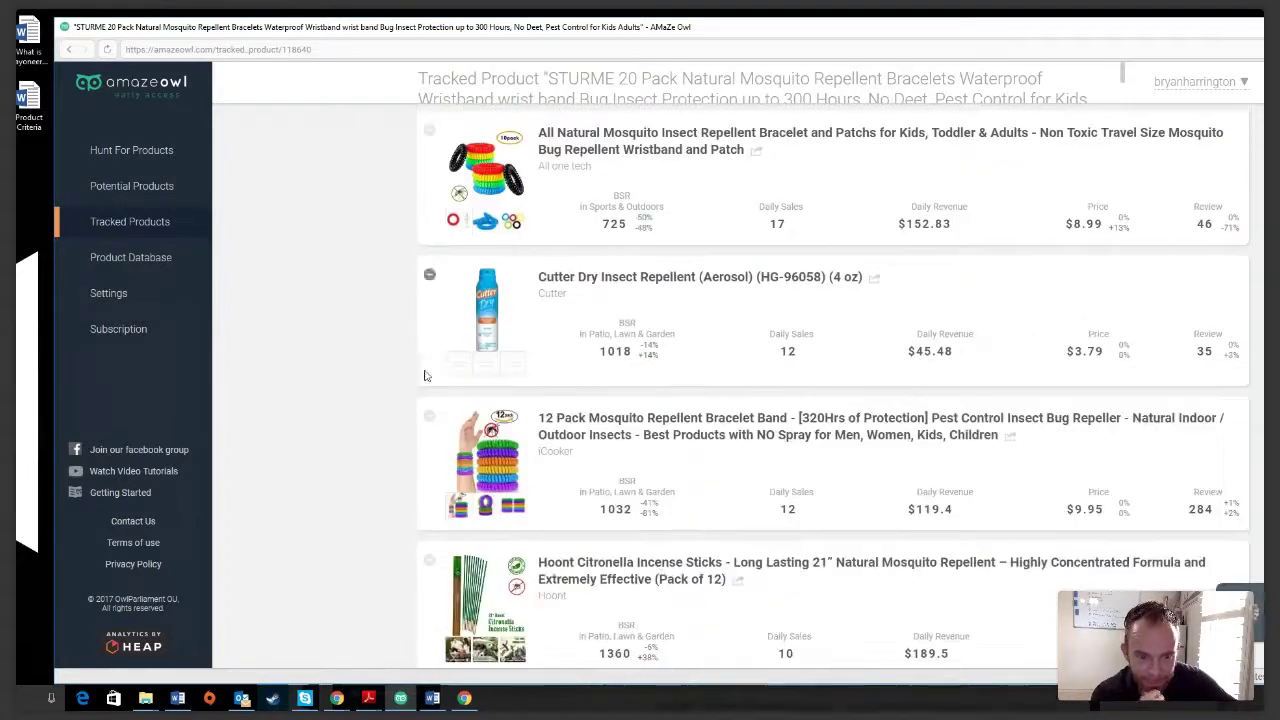
click(429, 277)
scroll(429, 360, down, 1)
click(429, 356)
Step: Exclude the Neatmaster ultrasonic repellent, the NOW essential oils 3-pack and the Evergreen Research SuperBand box from the competitors
scroll(429, 300, down, 1)
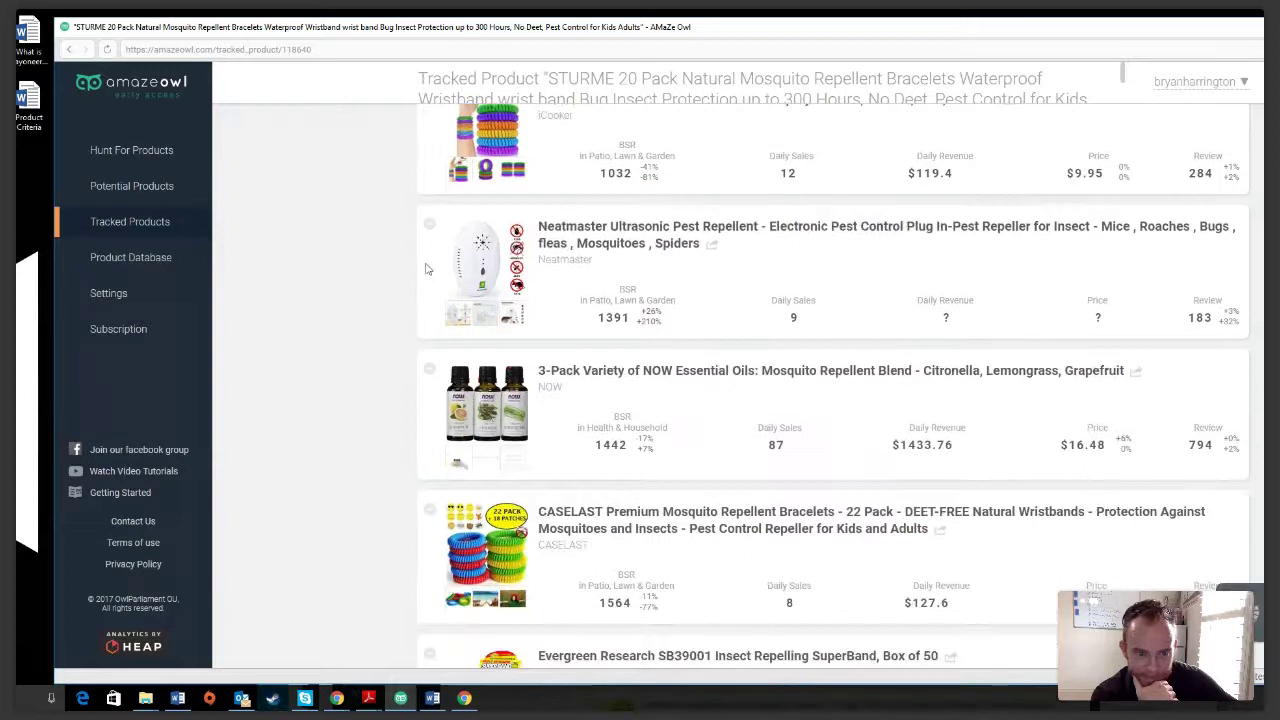
click(429, 226)
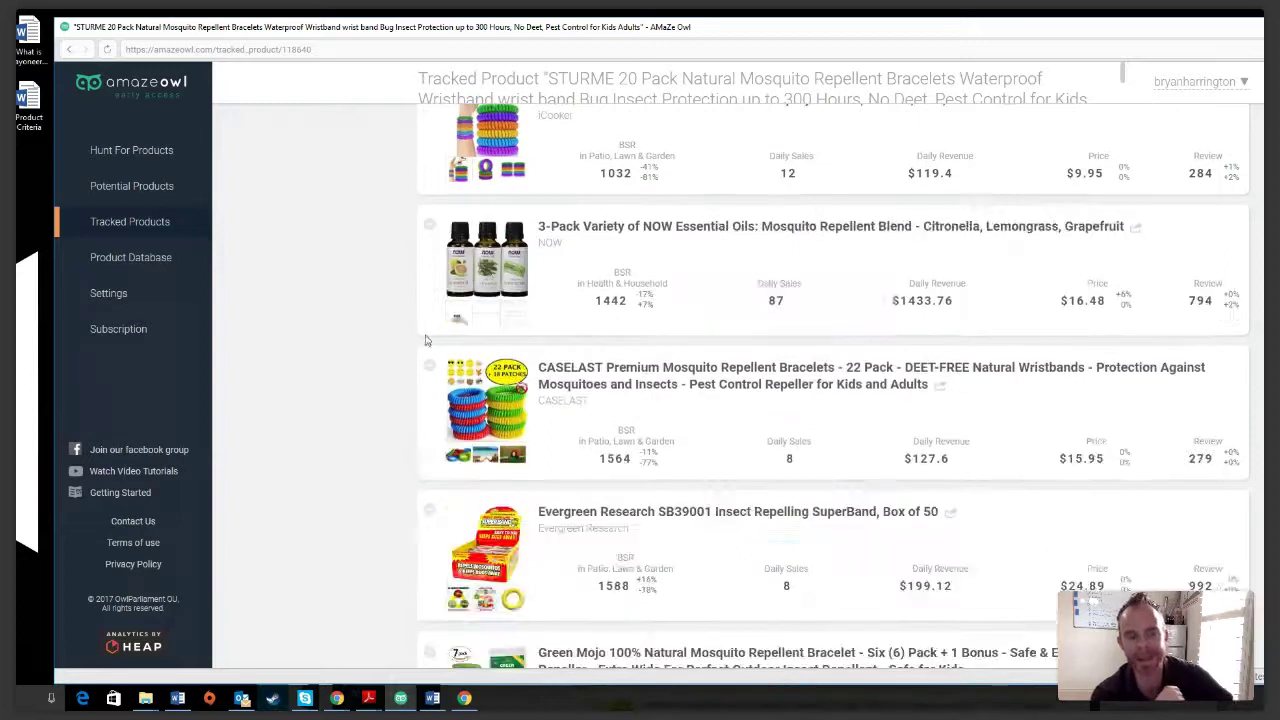
click(429, 226)
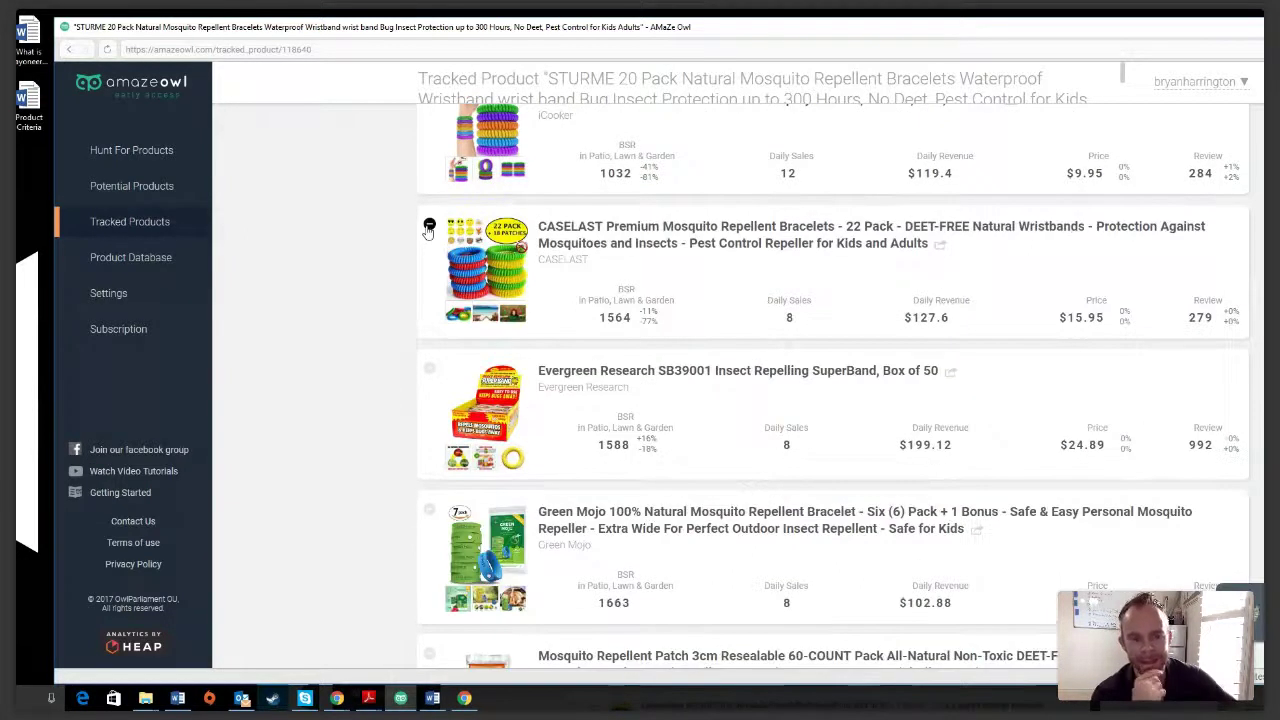
click(429, 368)
Step: Exclude the 60-count and Belursus mosquito repellent patches and Dr. T's DT336 repelling granules from the competitors
scroll(430, 452, down, 1)
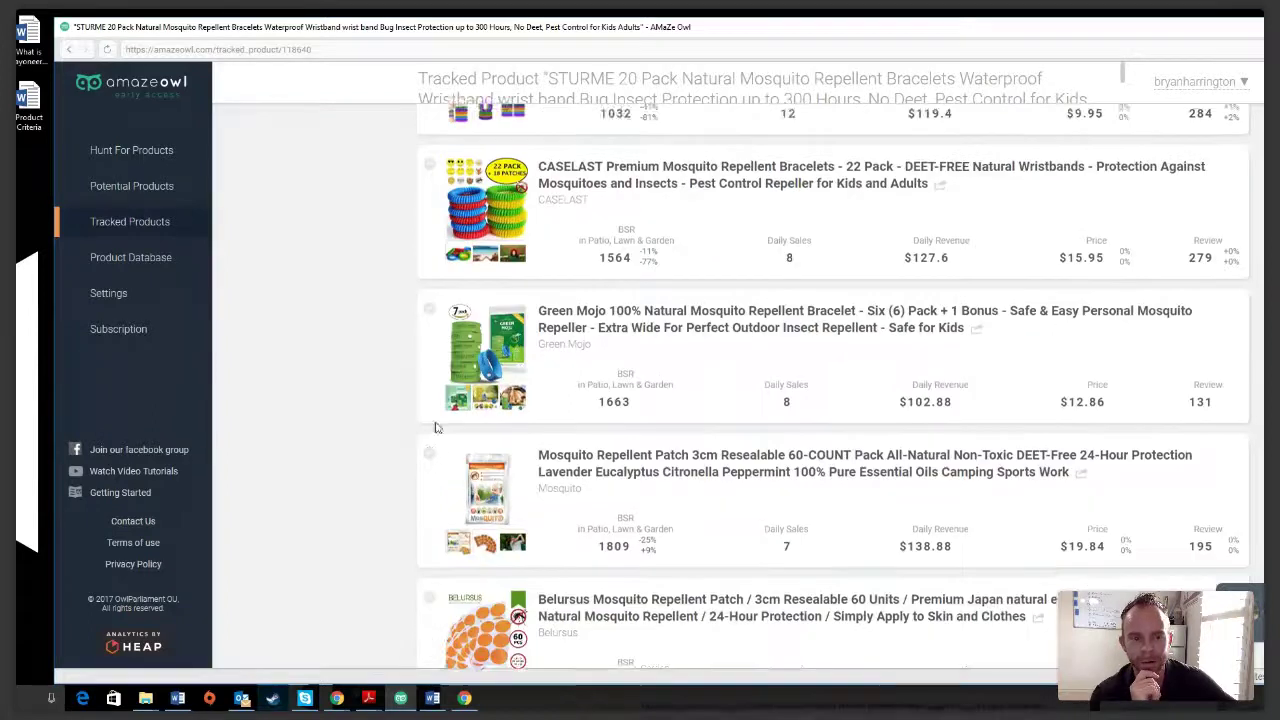
click(429, 452)
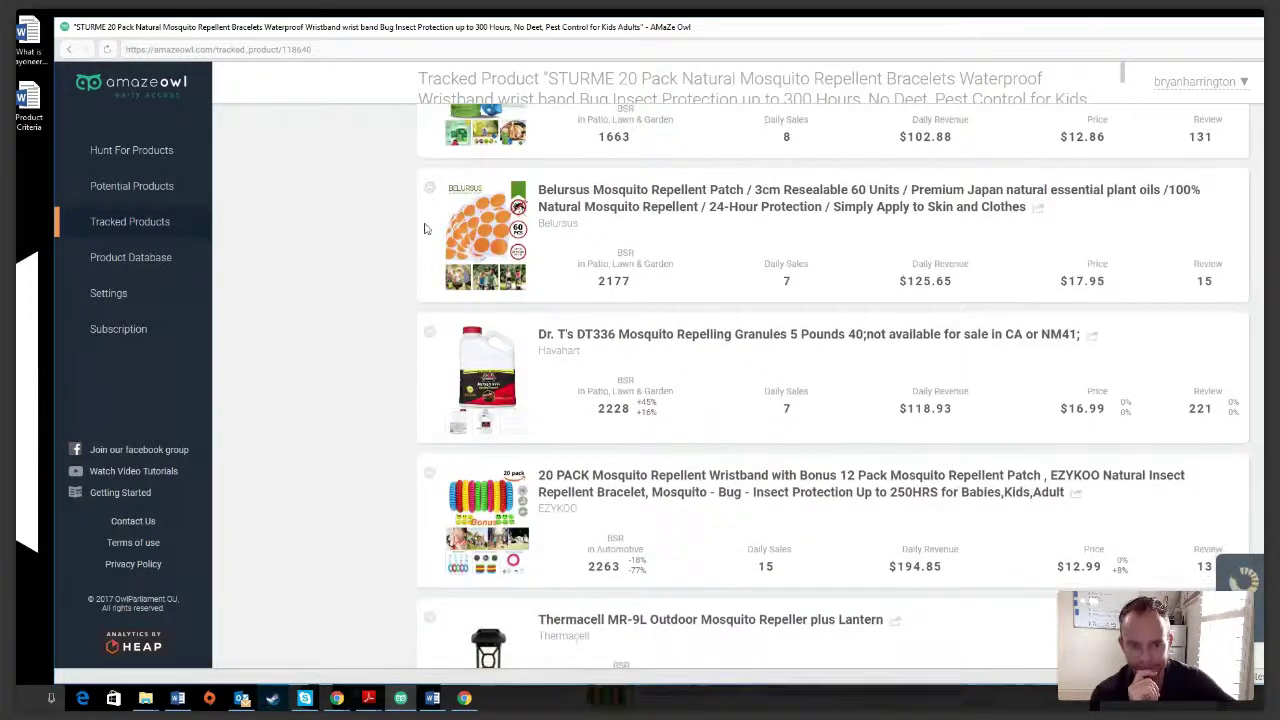
click(429, 190)
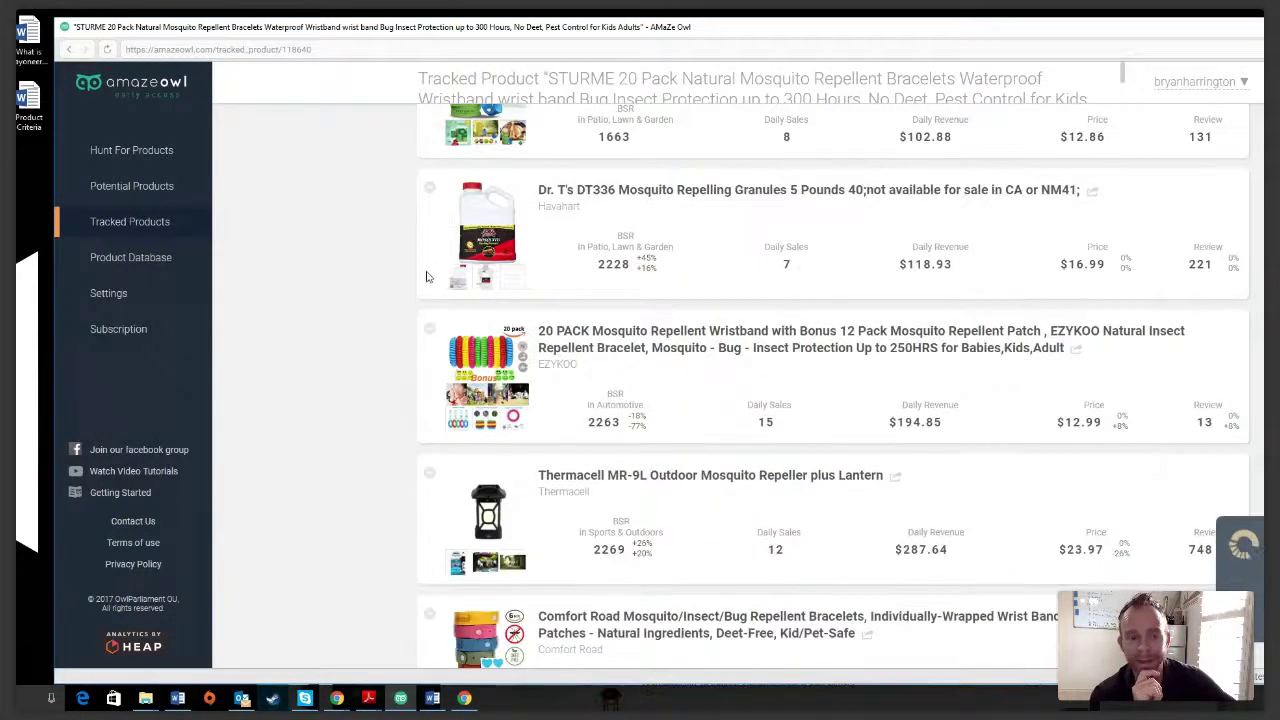
click(430, 190)
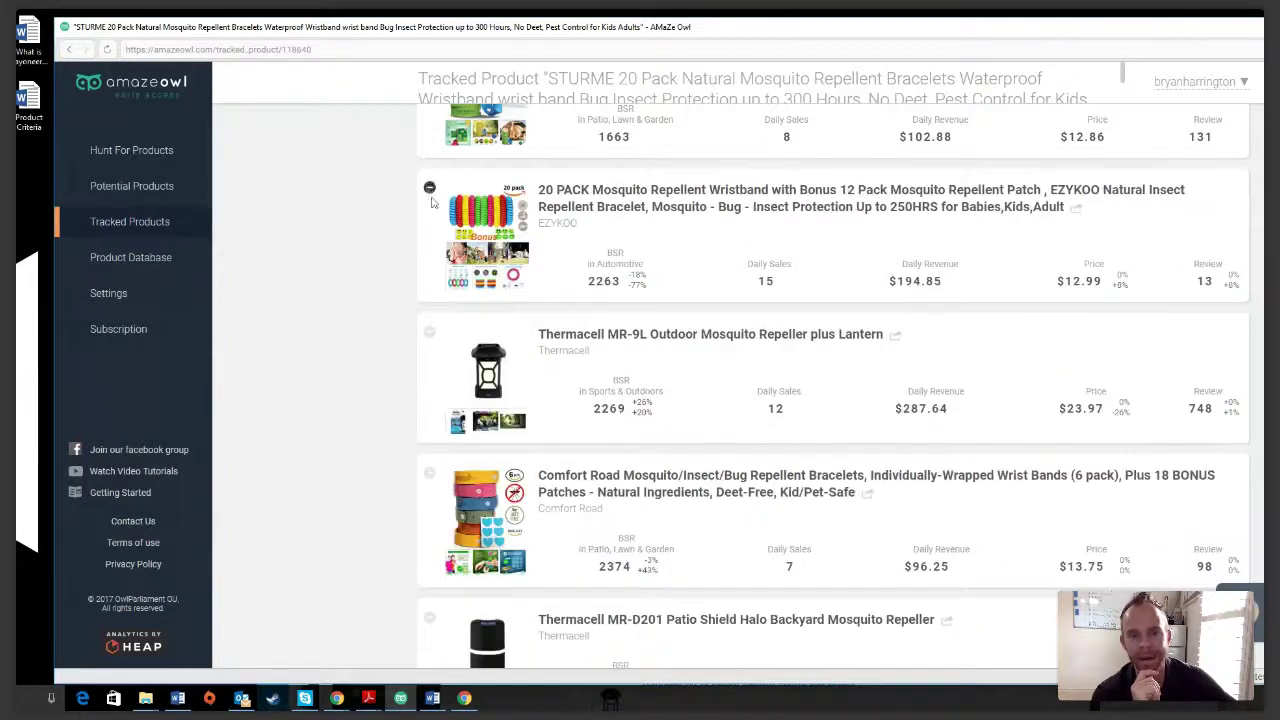
Step: Exclude the Thermacell MR-9L, MR-D201 and MR-GJ repellers and the Coleman citronella candle lantern from the competitors
click(429, 332)
scroll(429, 376, down, 1)
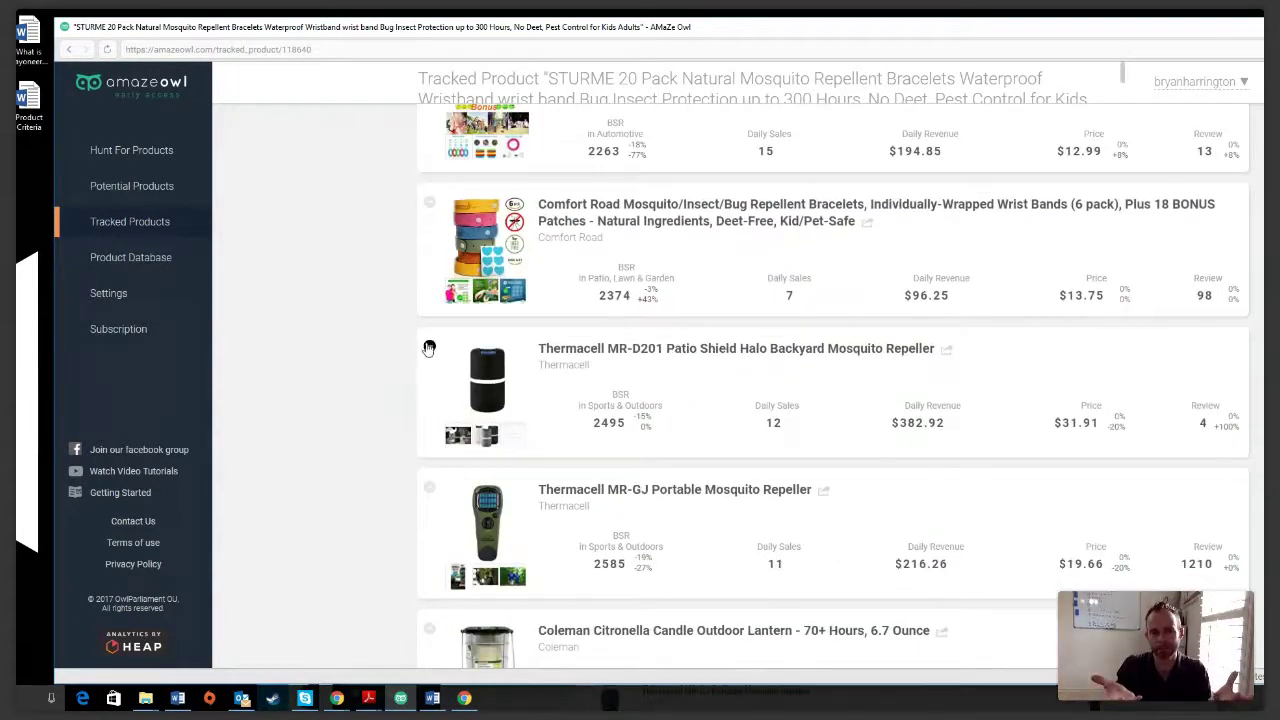
click(429, 348)
scroll(429, 320, down, 1)
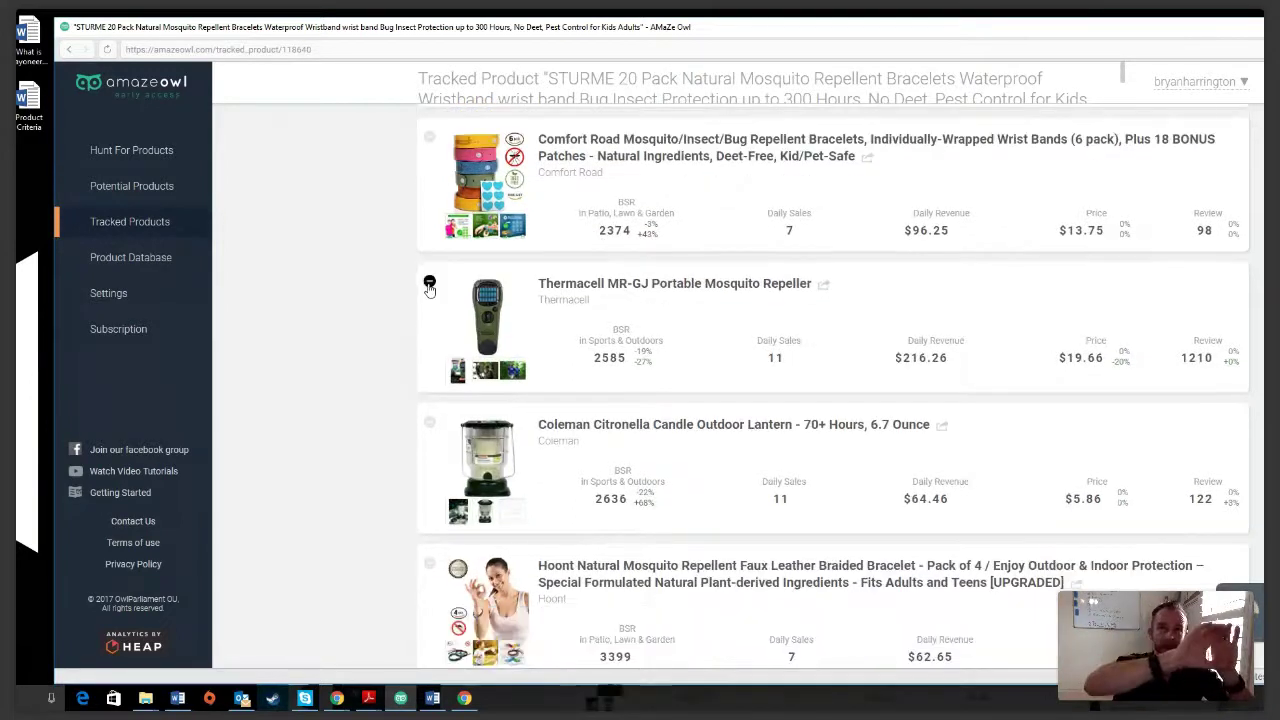
click(429, 285)
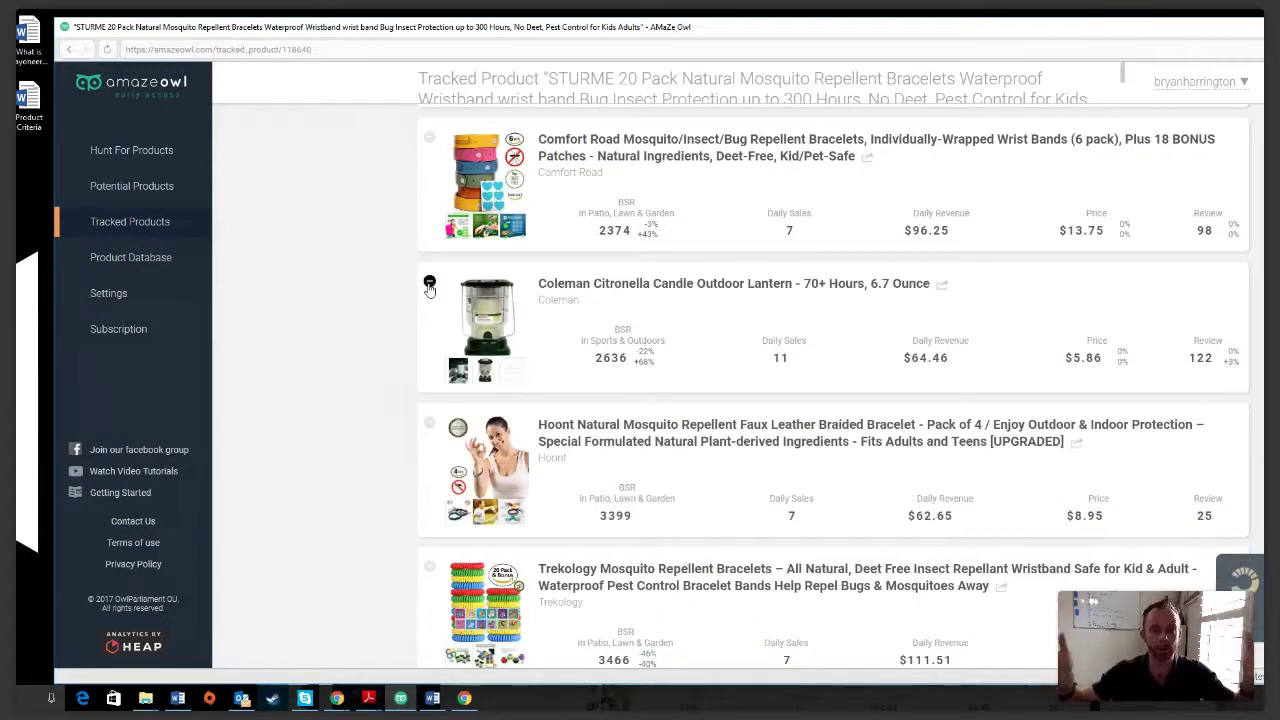
click(429, 284)
Step: Review the remaining competitors for irrelevant products and check how many are shown
mouse_move(447, 450)
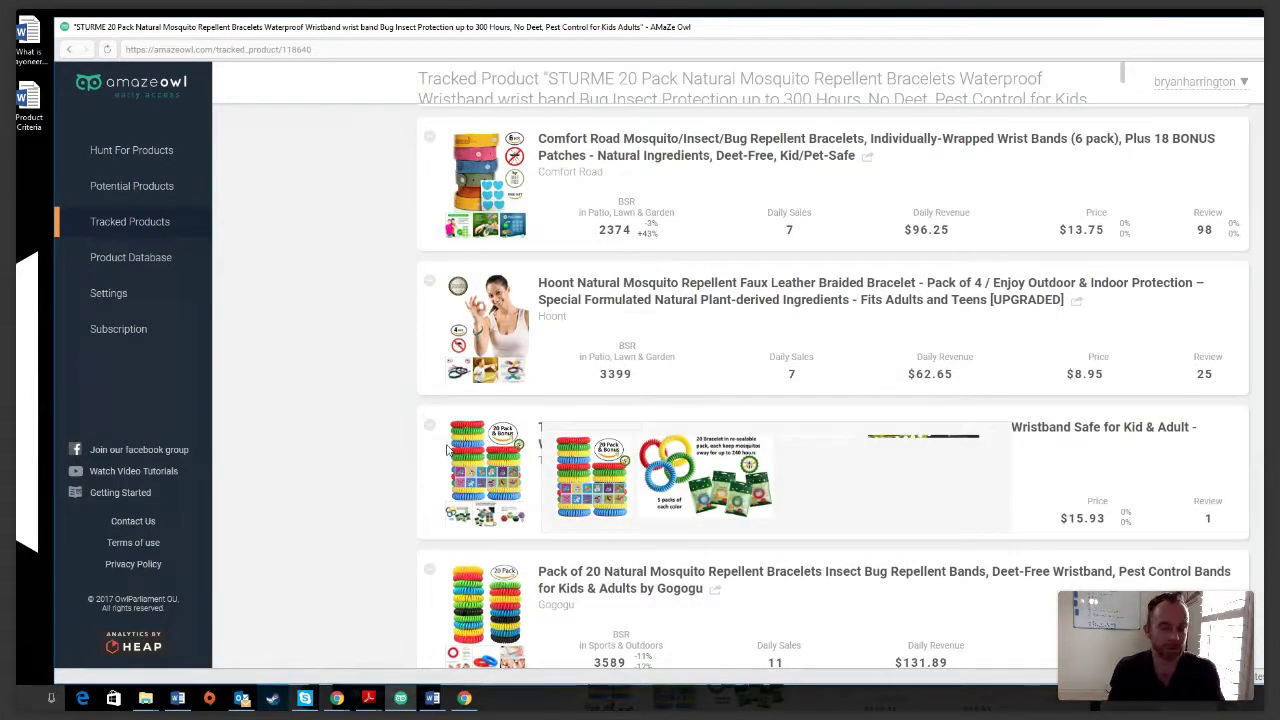
scroll(433, 377, down, 5)
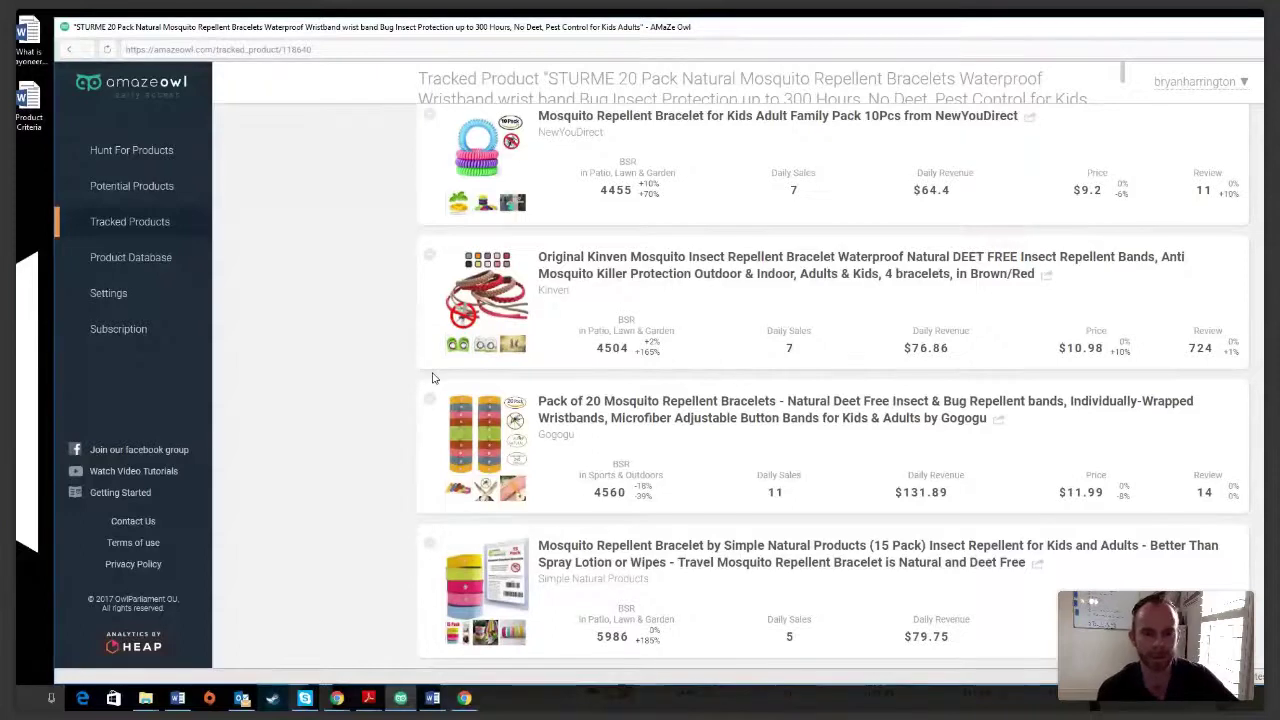
scroll(679, 335, up, 5)
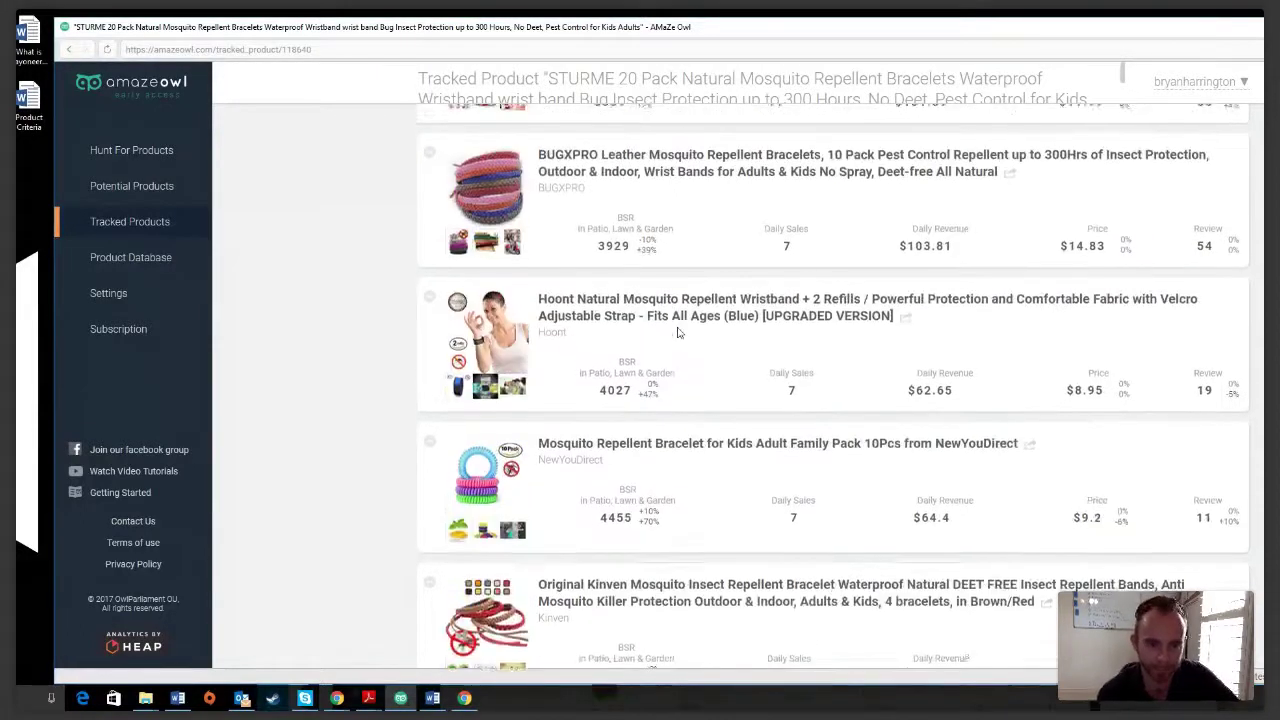
scroll(679, 330, up, 12)
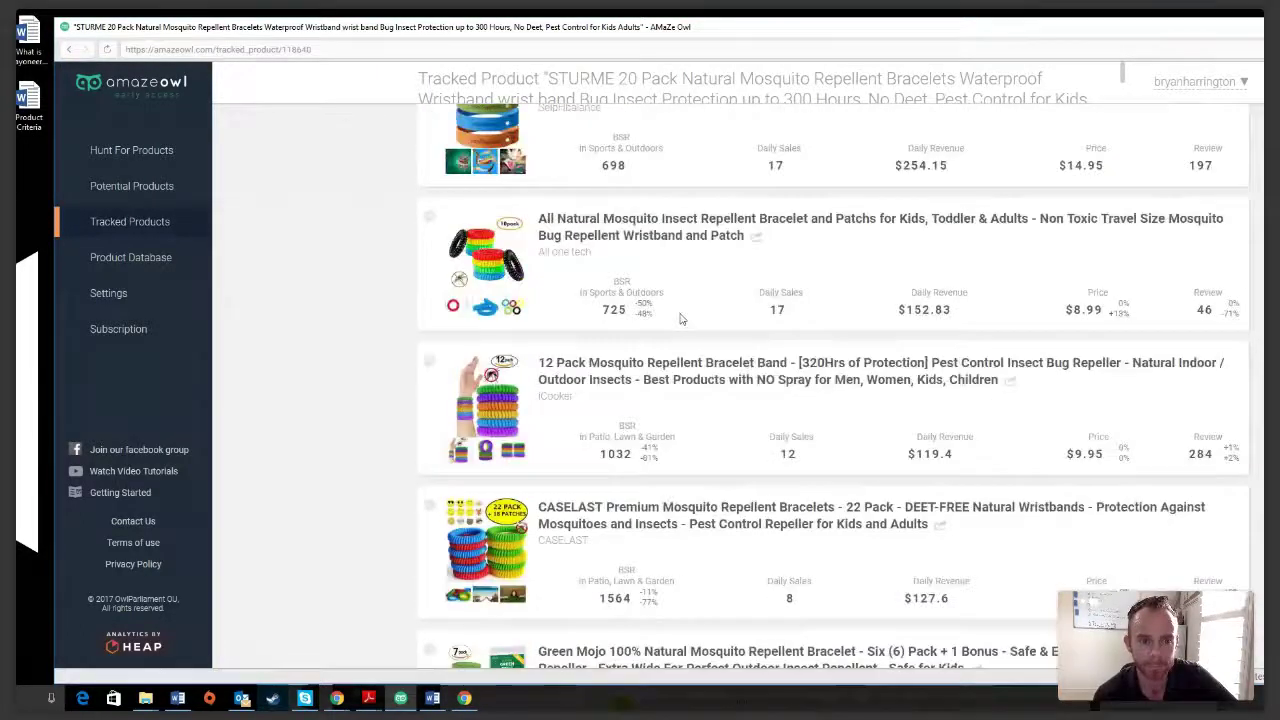
scroll(680, 320, up, 3)
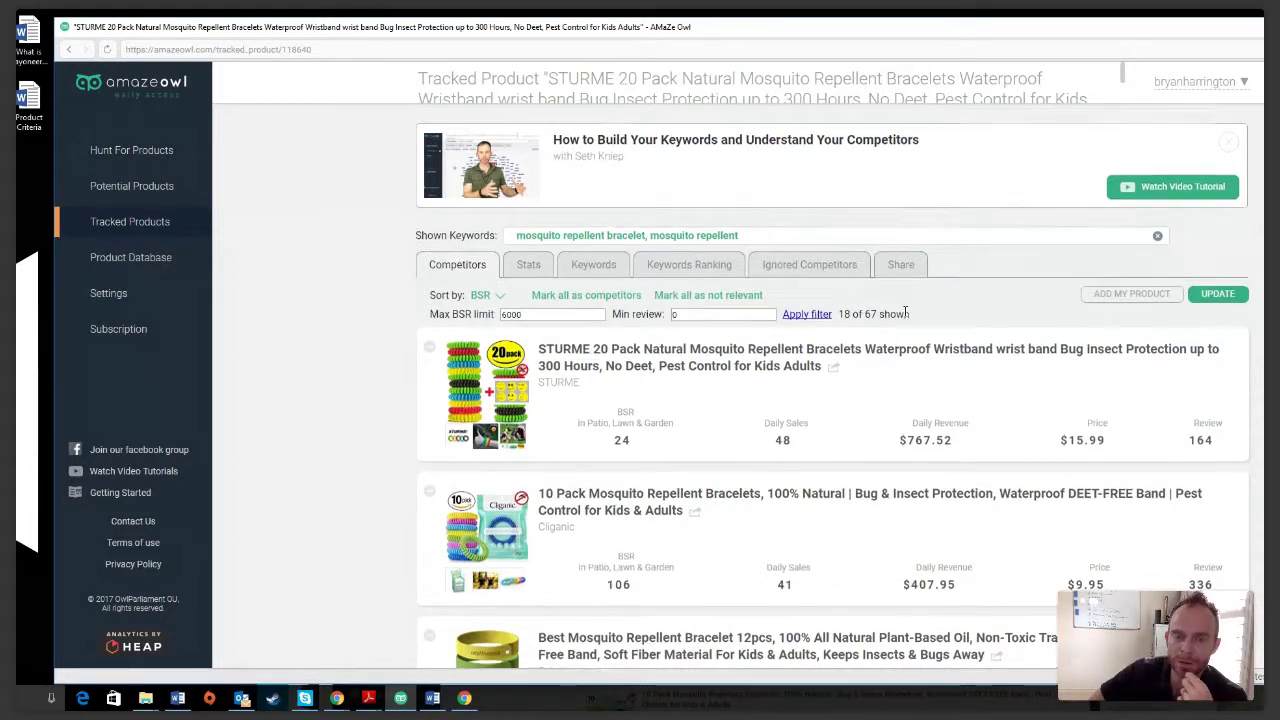
scroll(946, 290, down, 2)
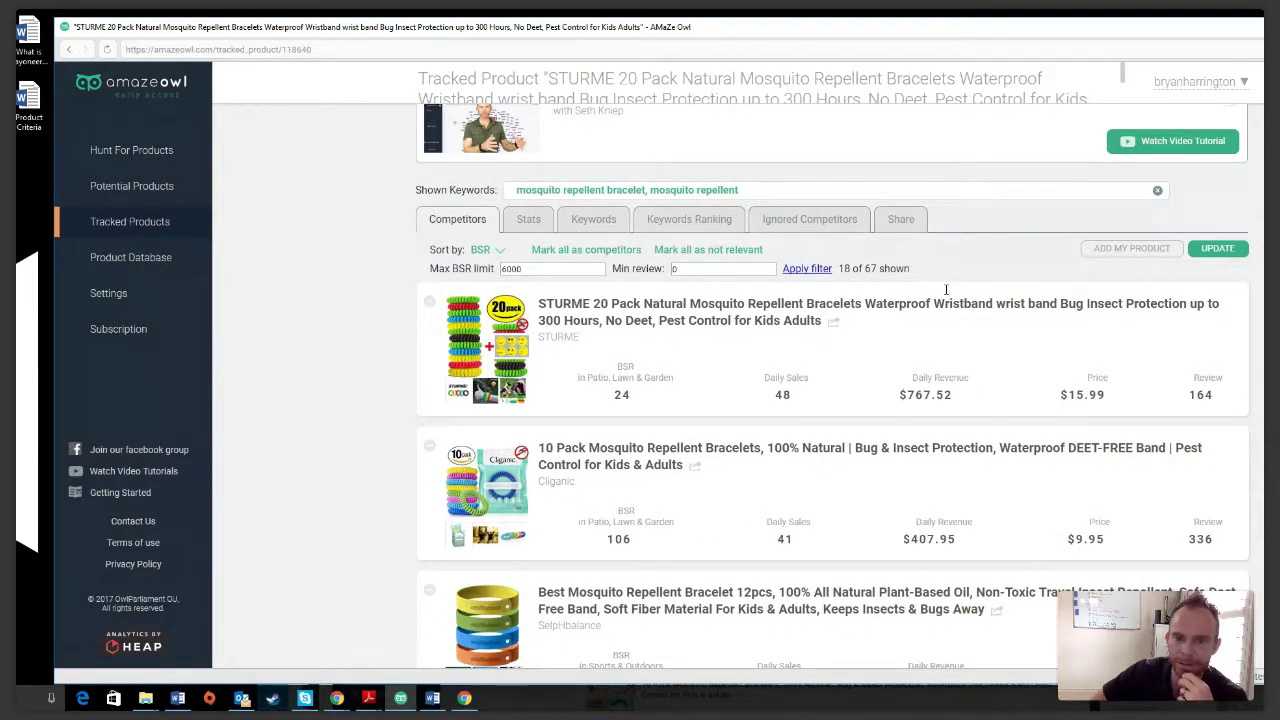
Step: Open the bracelet's ignored competitors and examine the excluded products, their ignore reasons and the option to mark them as competitors
click(810, 219)
scroll(657, 264, down, 3)
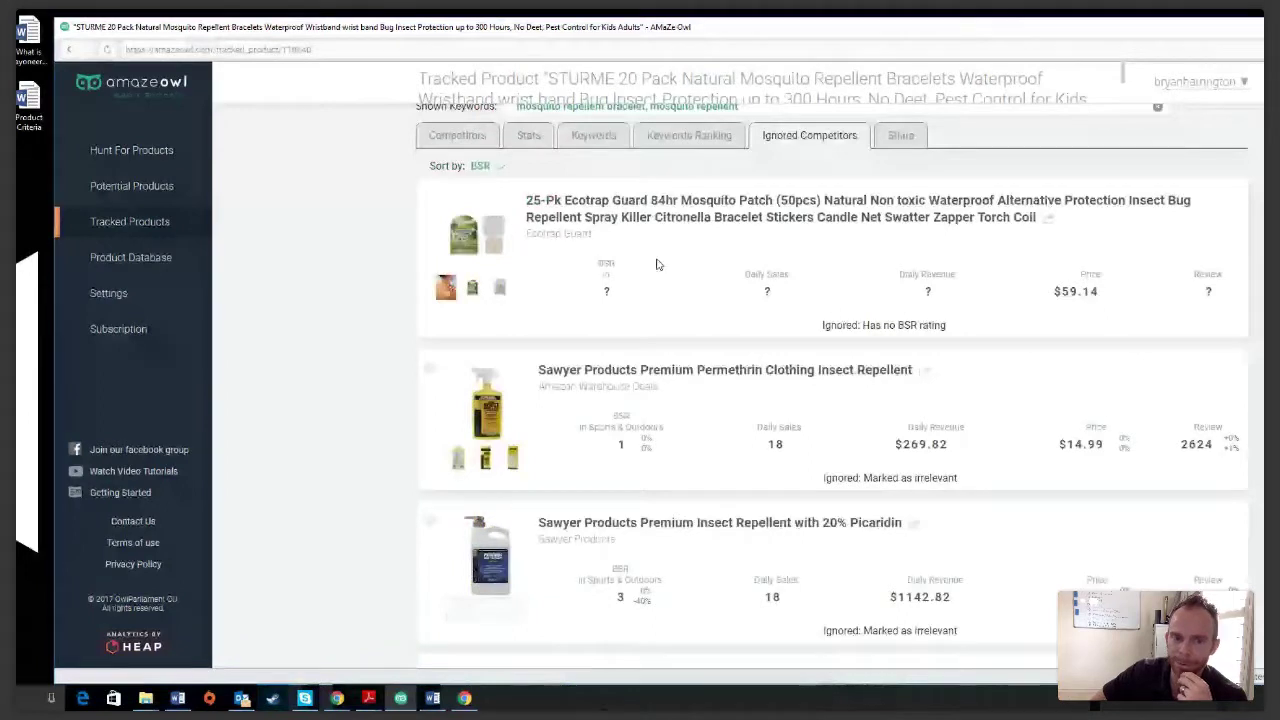
scroll(693, 410, down, 1)
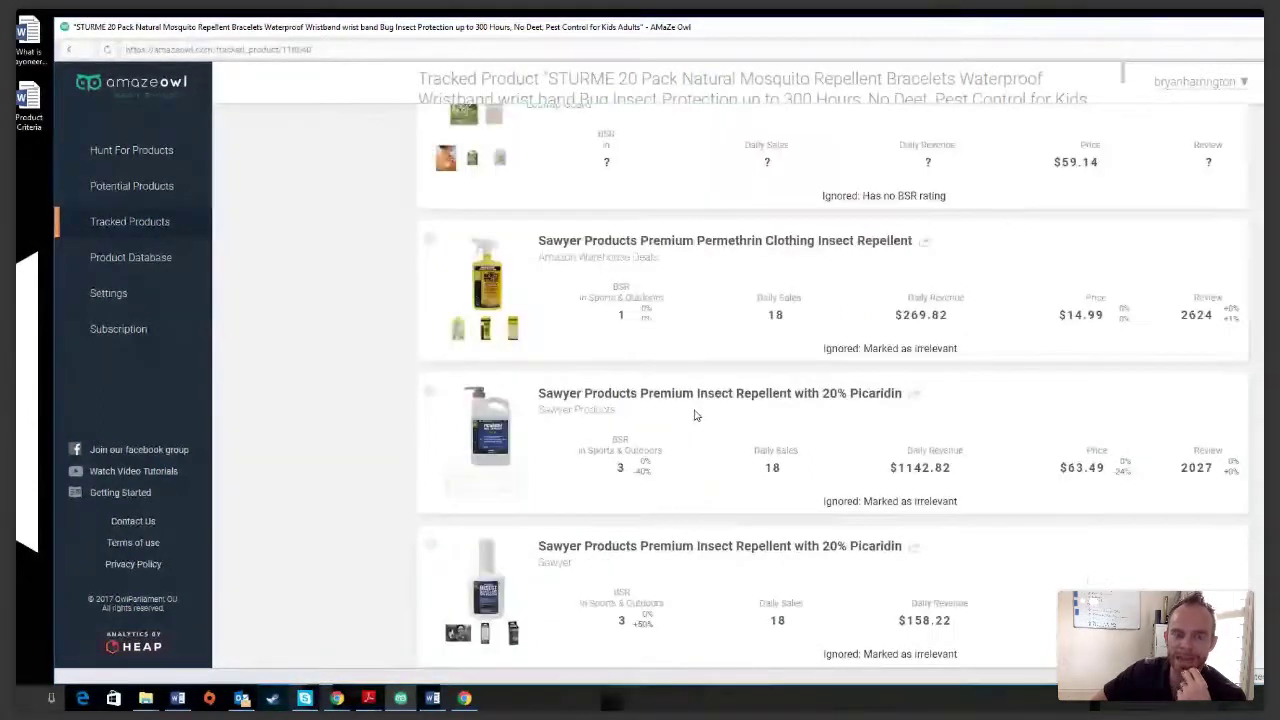
scroll(693, 405, down, 2)
scroll(693, 400, down, 2)
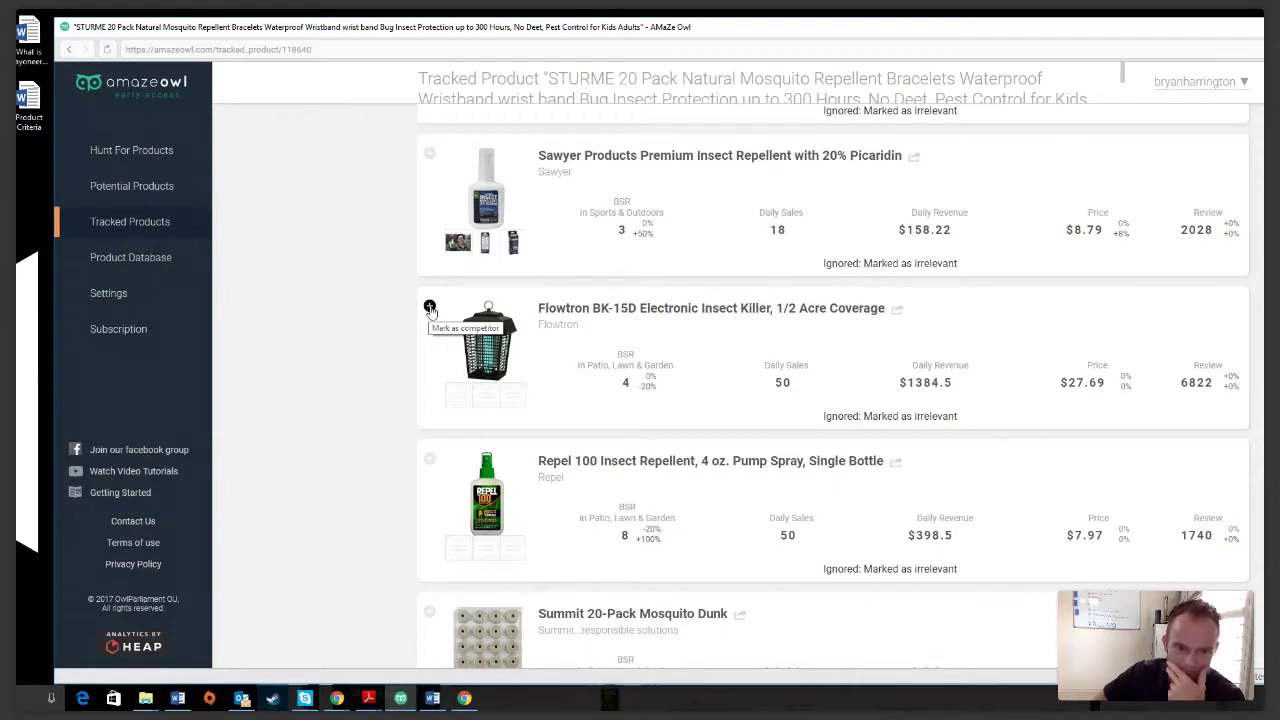
scroll(703, 268, up, 1)
scroll(703, 268, up, 3)
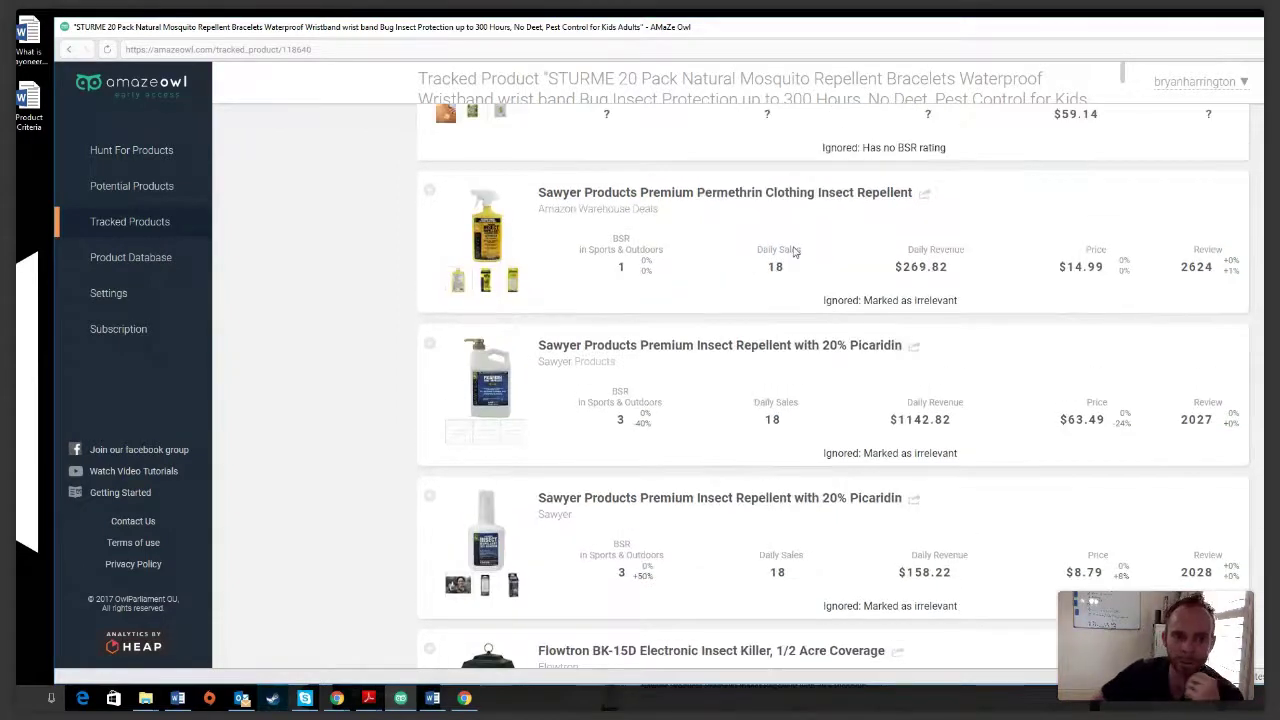
scroll(795, 252, up, 3)
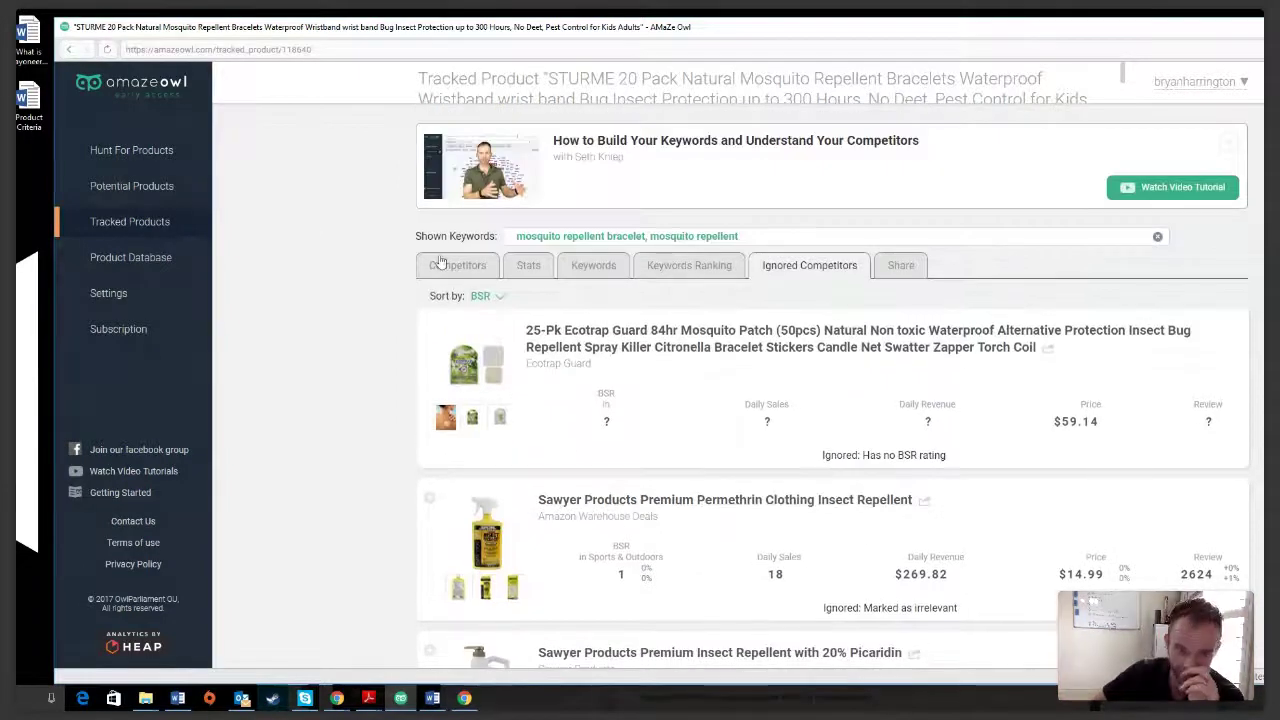
Step: Glance at the potential products, then return to the tracked products and examine the mosquito repellent bracelet's median reviews
click(118, 187)
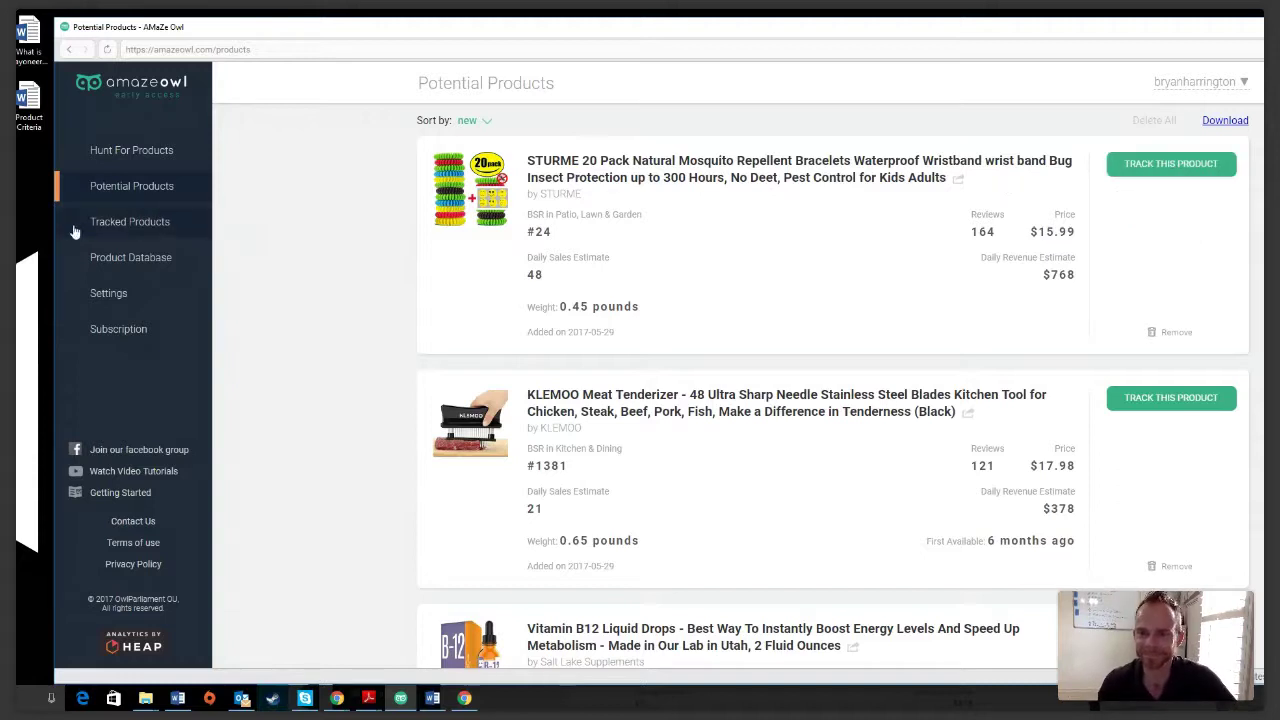
click(153, 226)
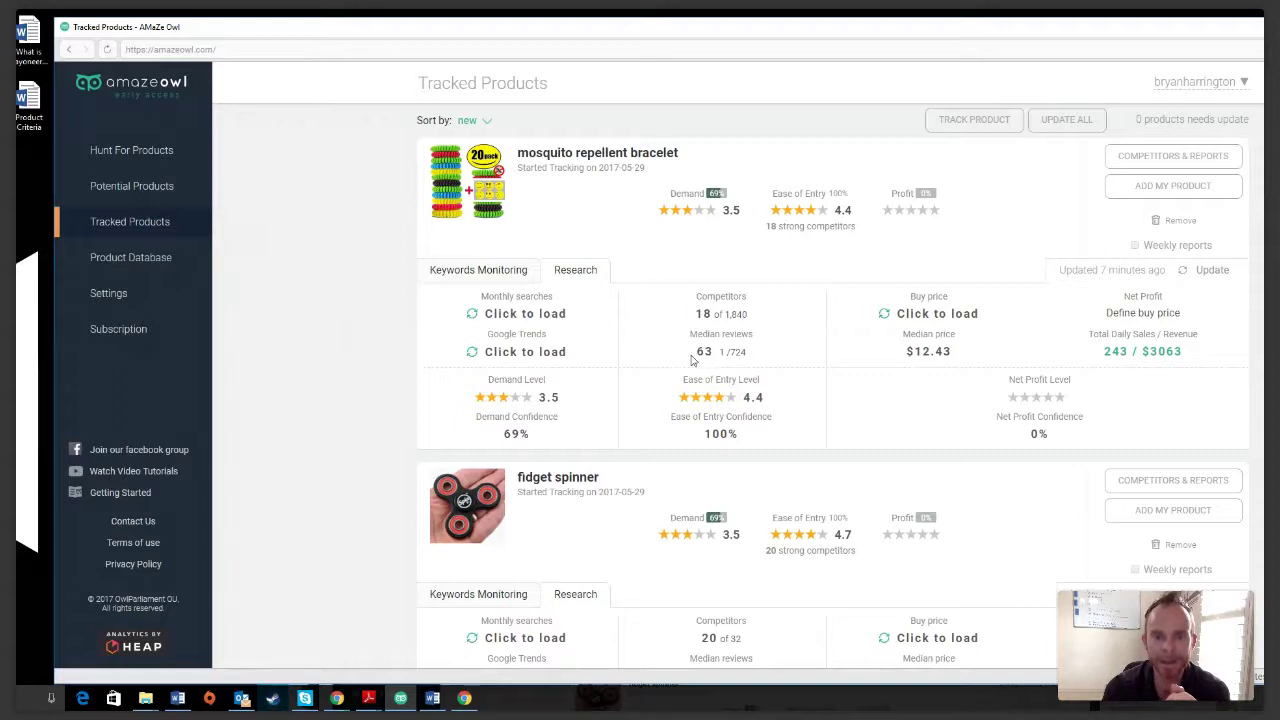
drag(704, 352, 808, 357)
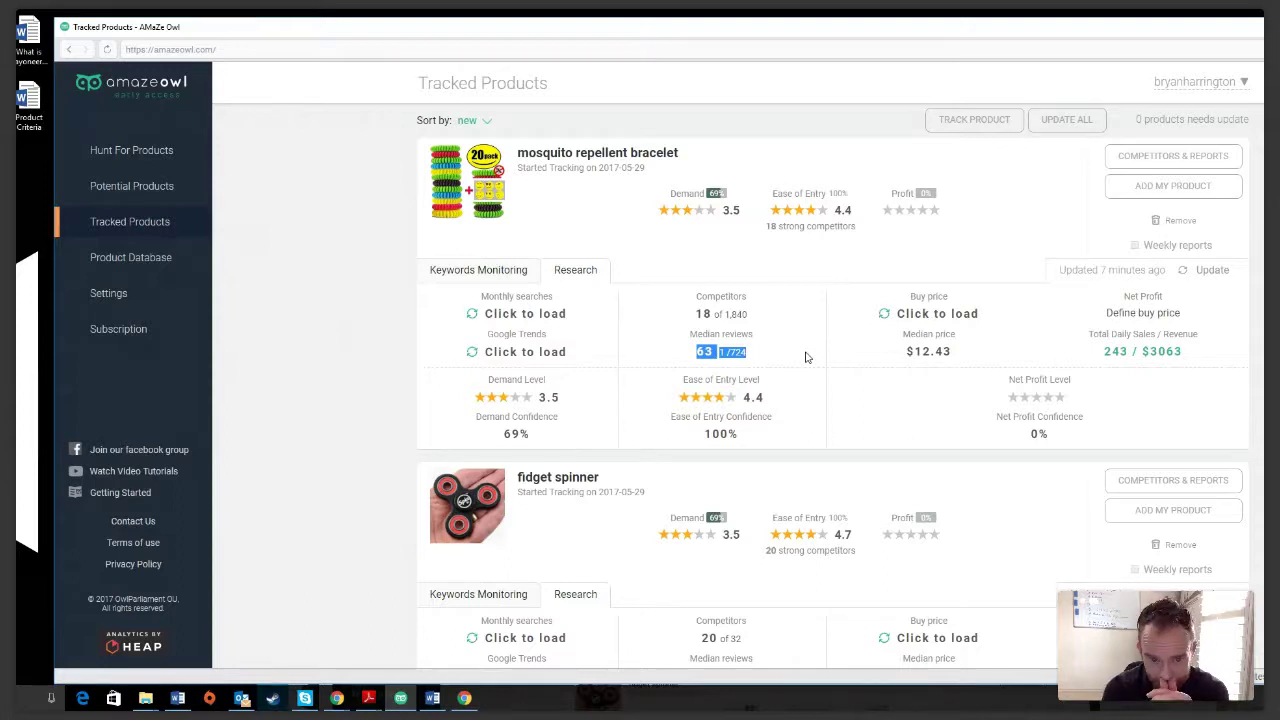
click(806, 357)
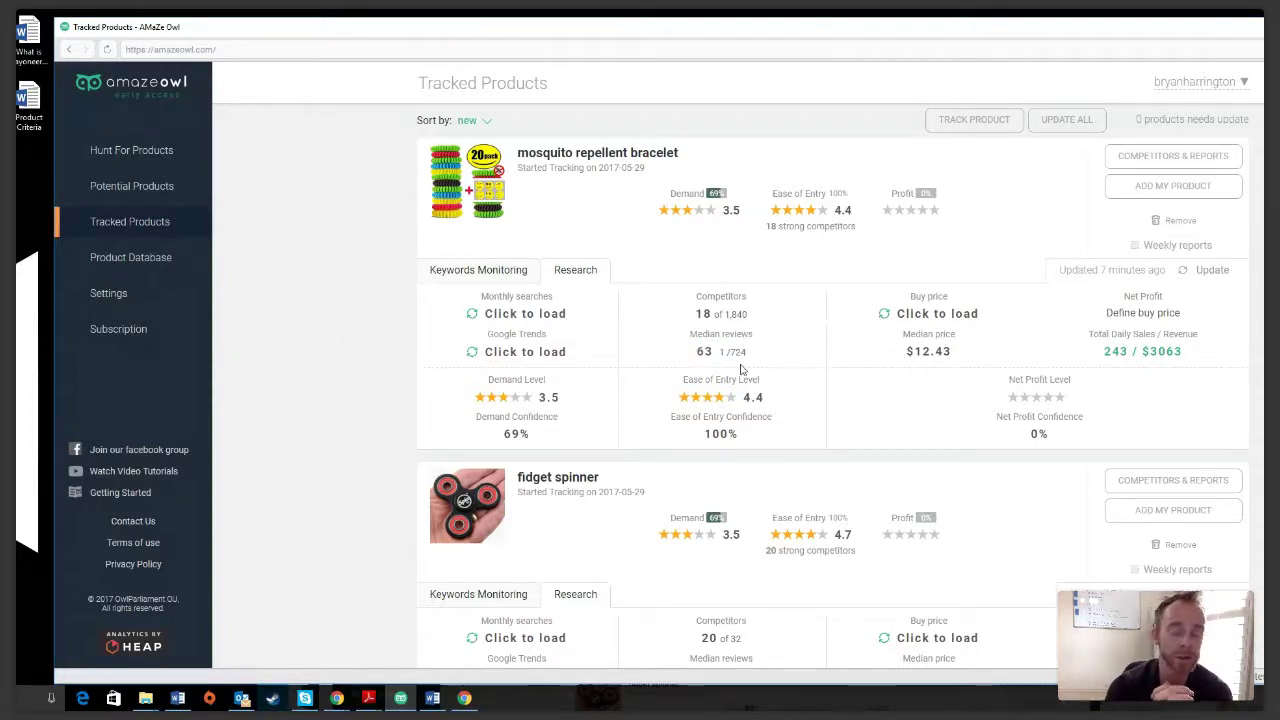
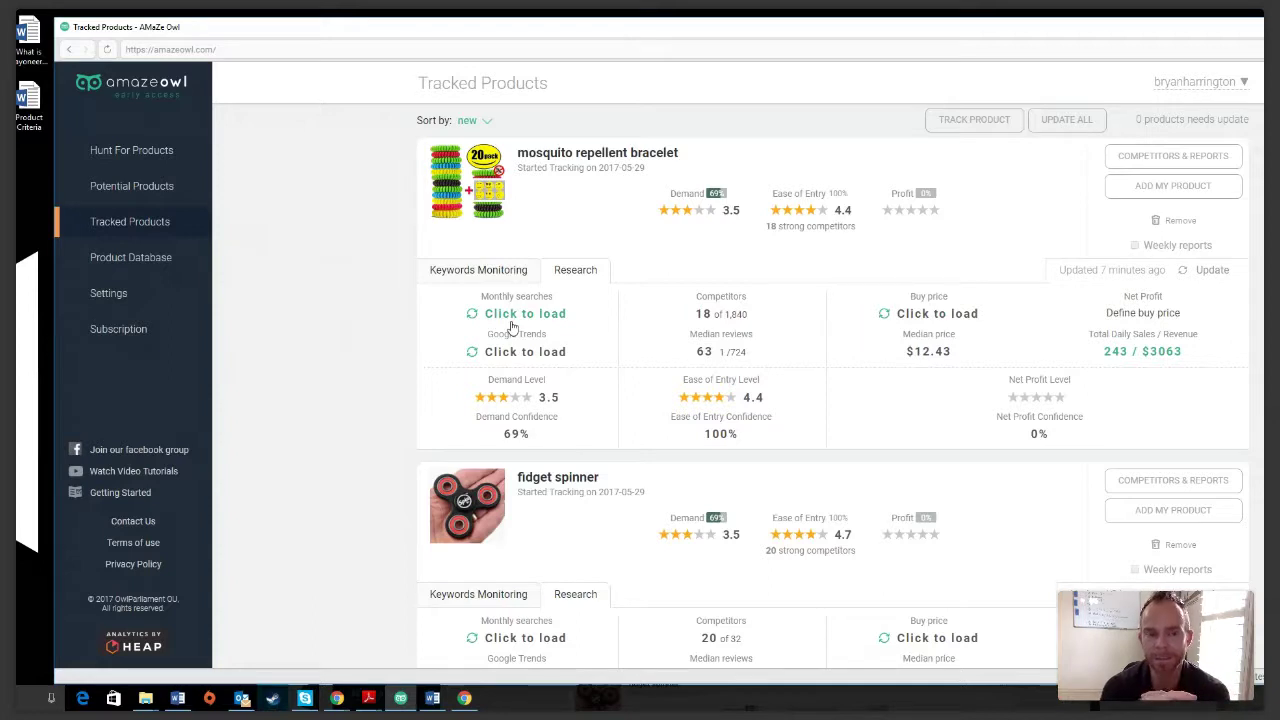
Step: Load the monthly searches for the mosquito repellent bracelet and reposition the MerchantWords window over the tracked products
click(512, 318)
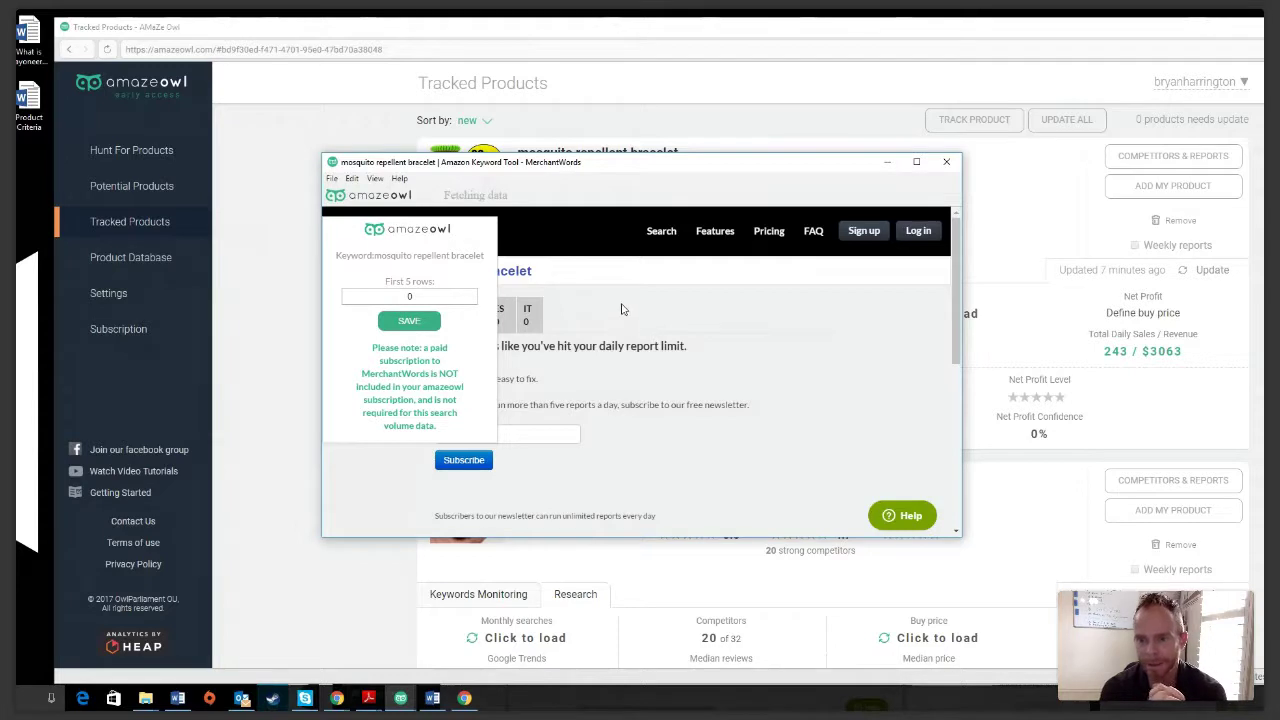
drag(650, 167, 634, 252)
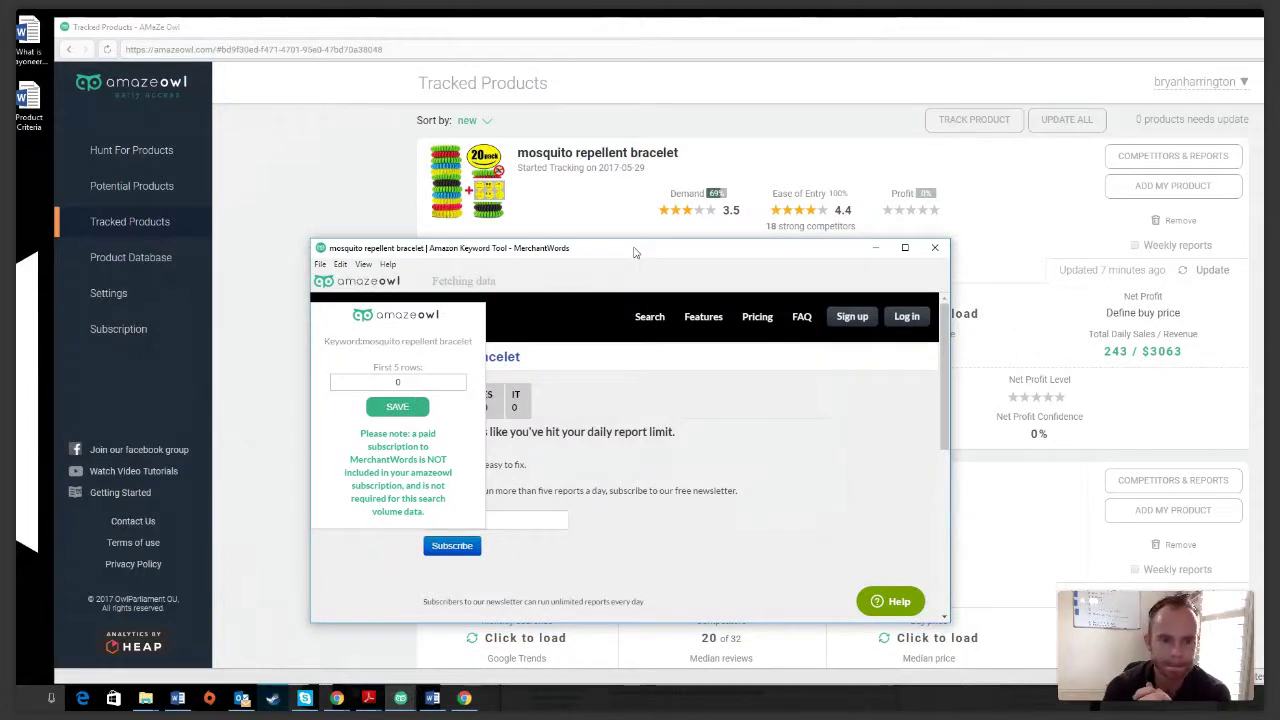
mouse_move(633, 252)
mouse_down()
mouse_move(634, 224)
mouse_move(632, 245)
mouse_up()
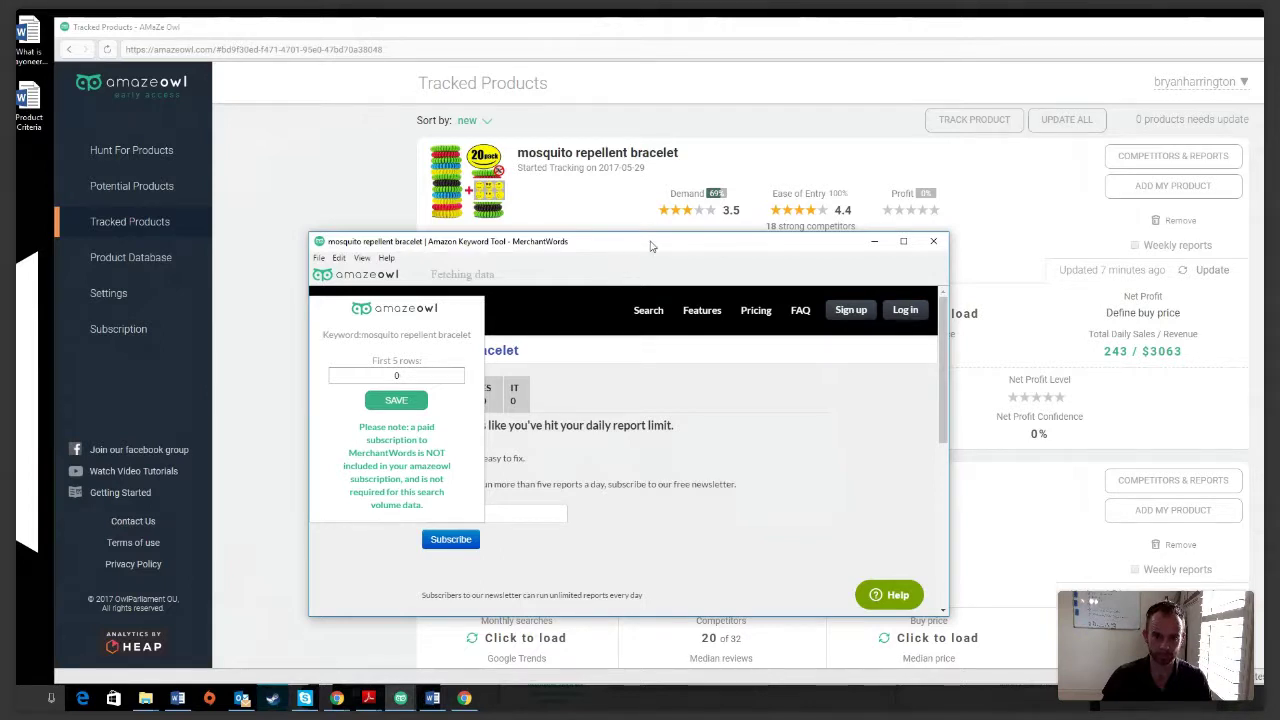
drag(644, 249, 586, 263)
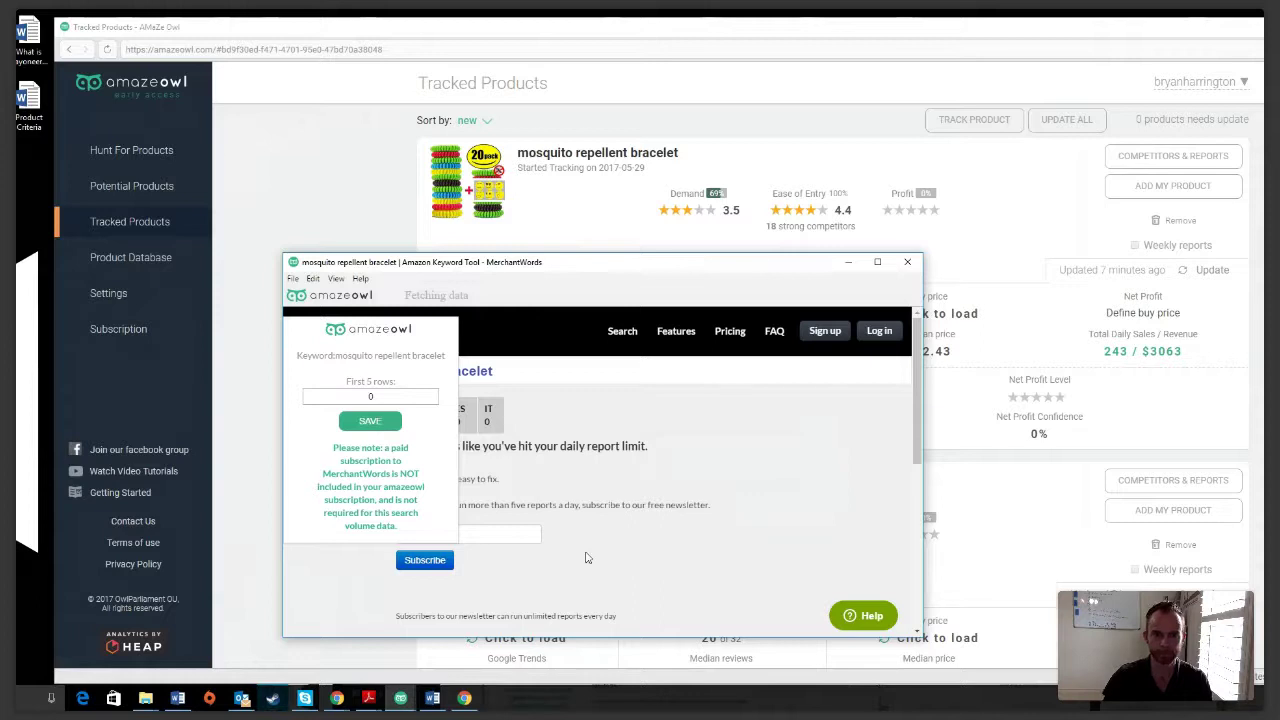
drag(597, 263, 615, 126)
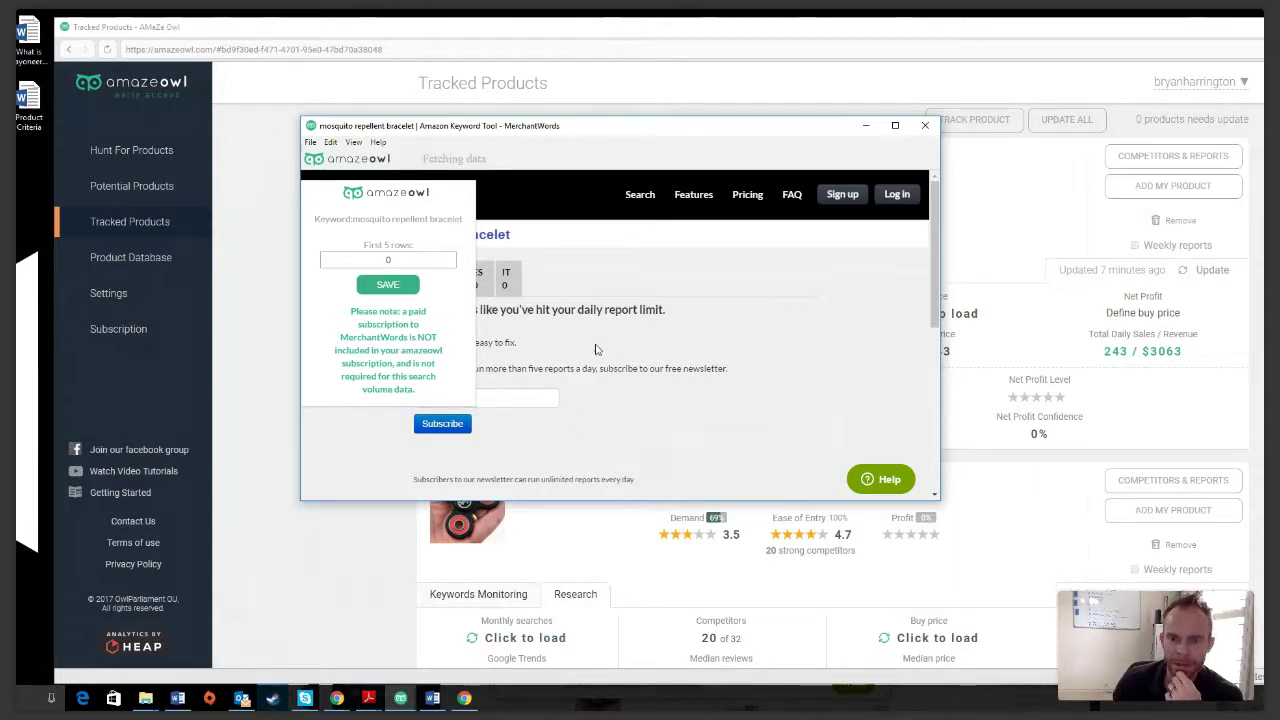
Step: Enter 151800 as the bracelet keyword's search volume for the first 5 rows
click(389, 259)
text(0)
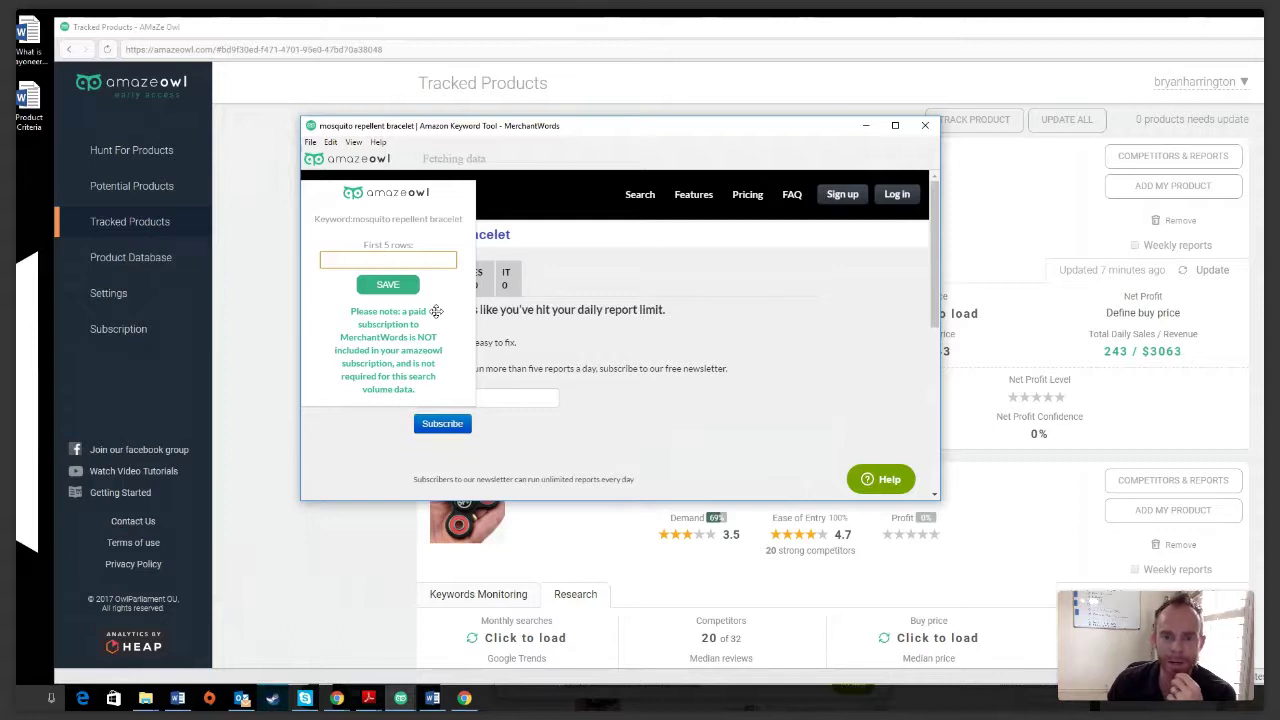
text(151800)
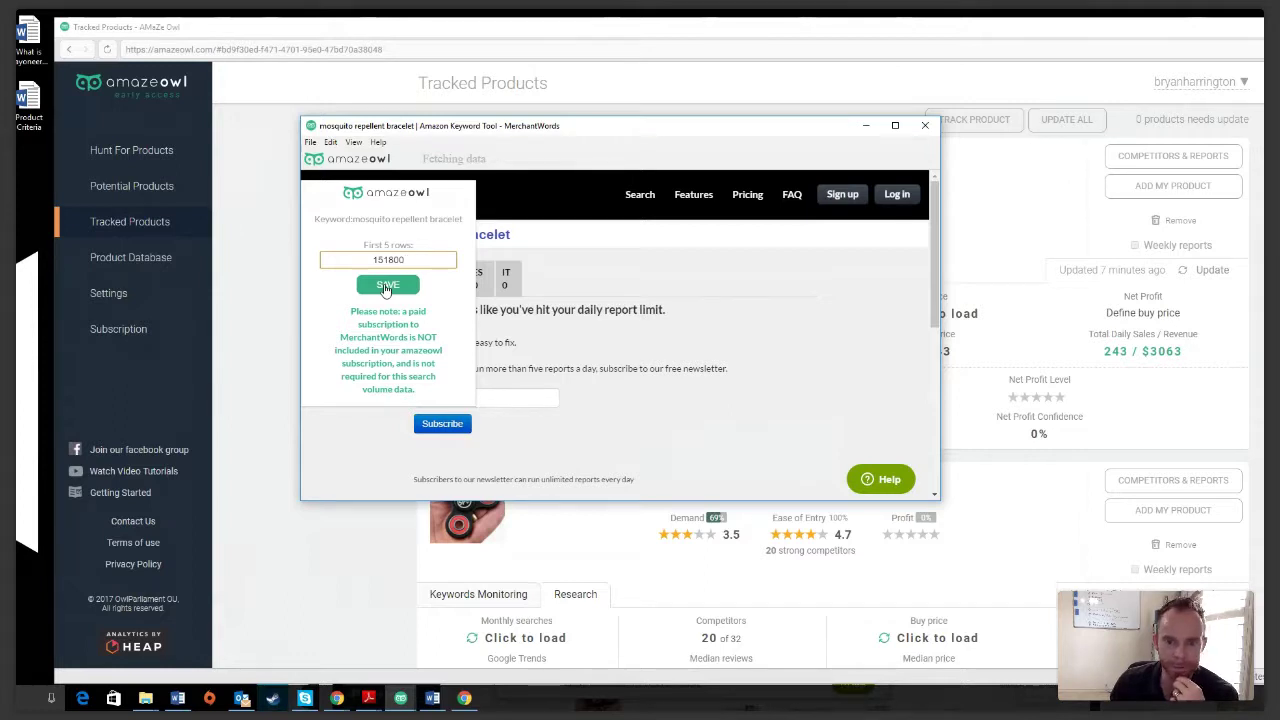
Step: Switch to Chrome and search MerchantWords for "mosquito repellant bracelet"
mouse_move(465, 700)
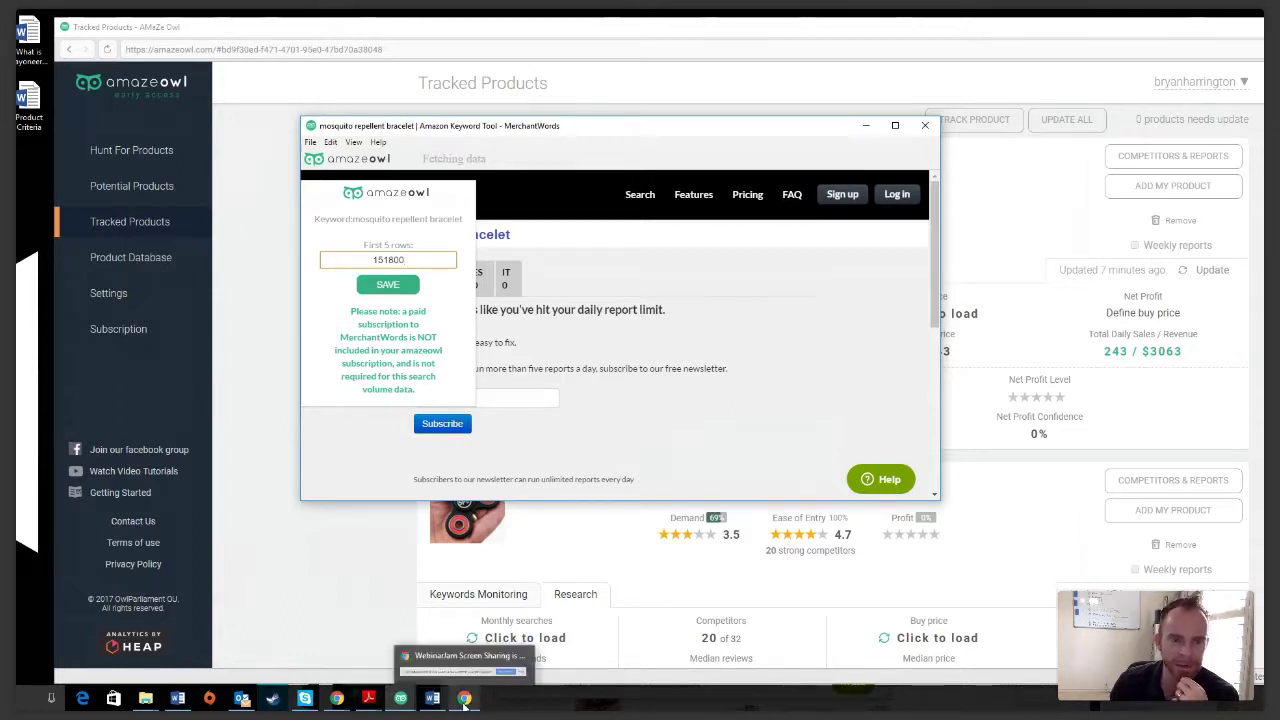
mouse_move(337, 700)
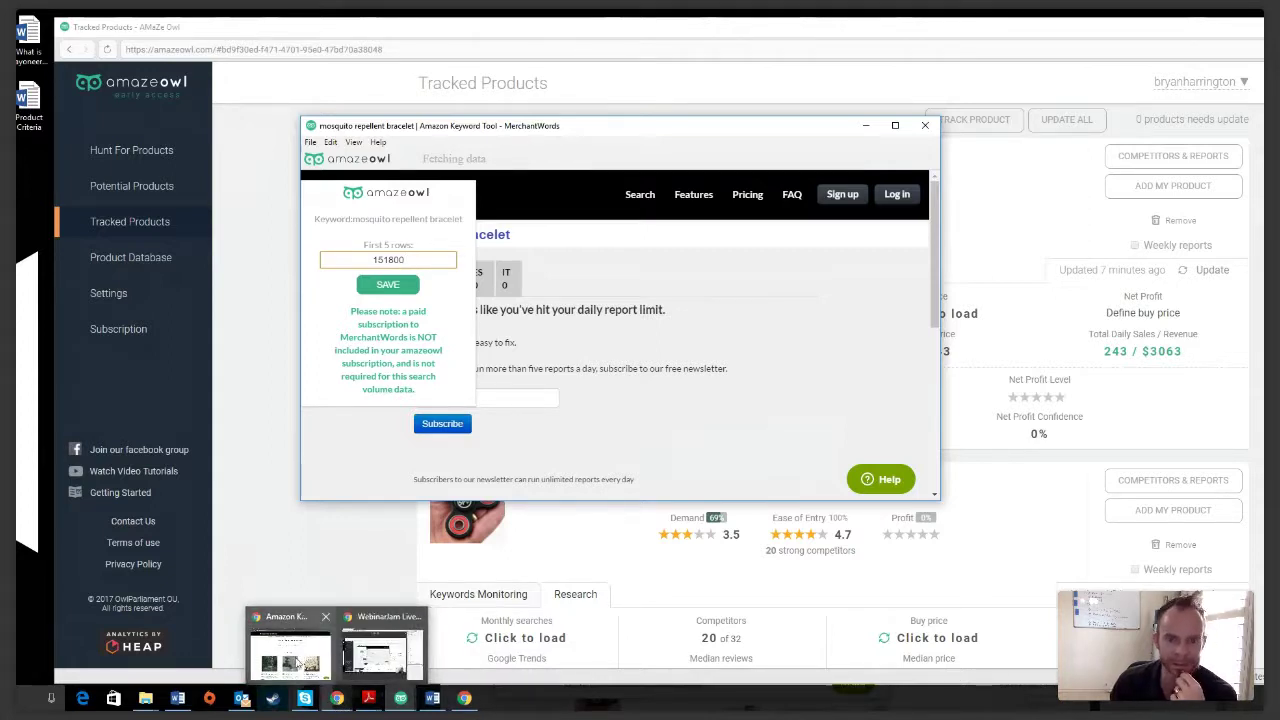
click(316, 657)
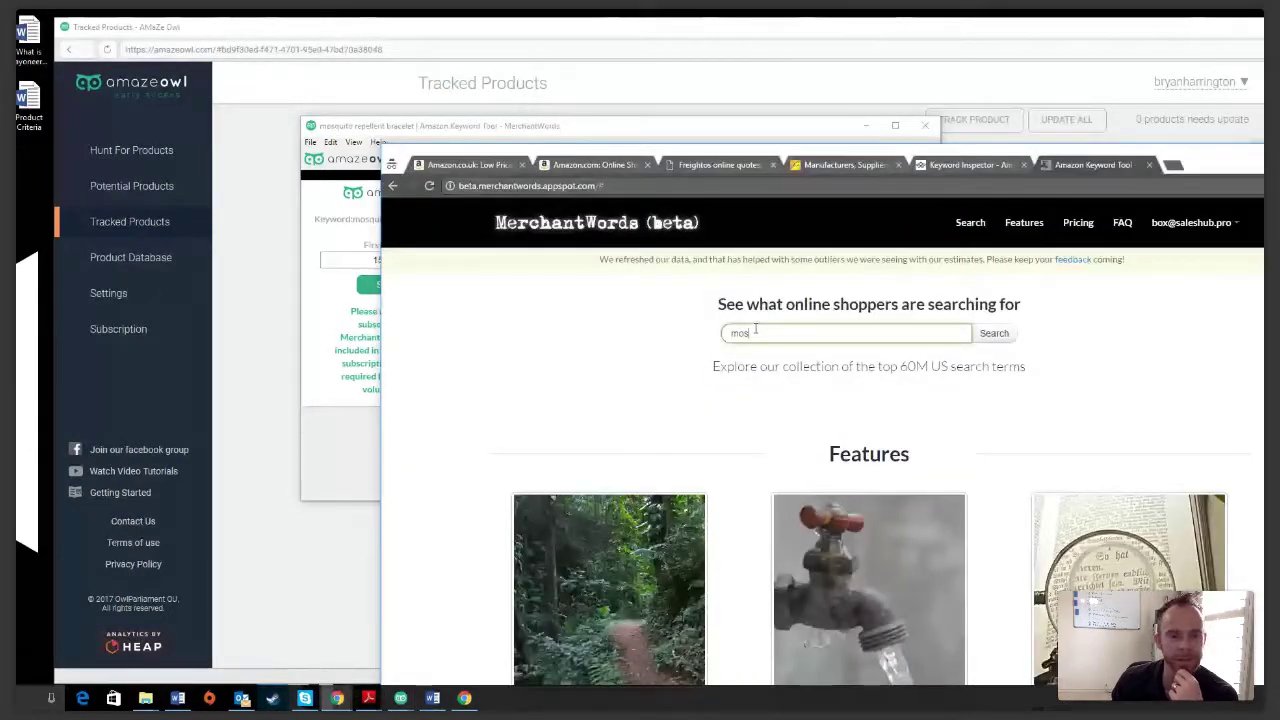
click(755, 330)
text(mosquito repellant b)
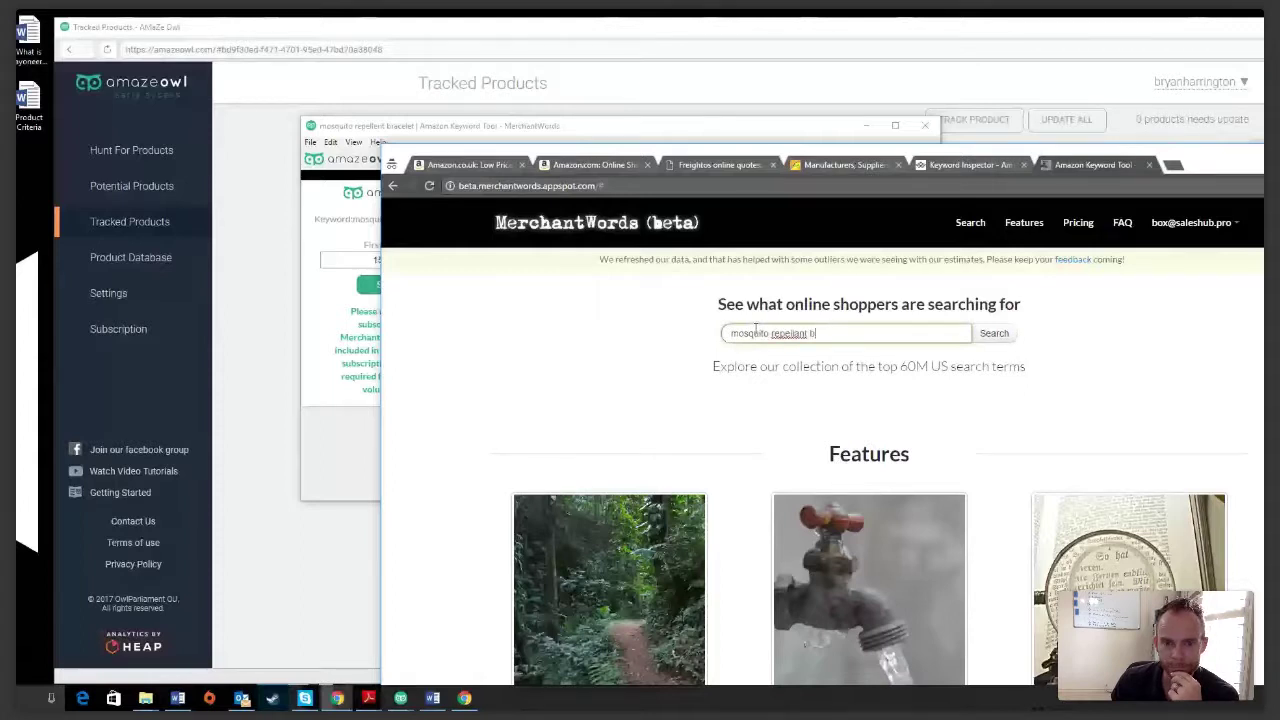
text(racelet)
key(Return)
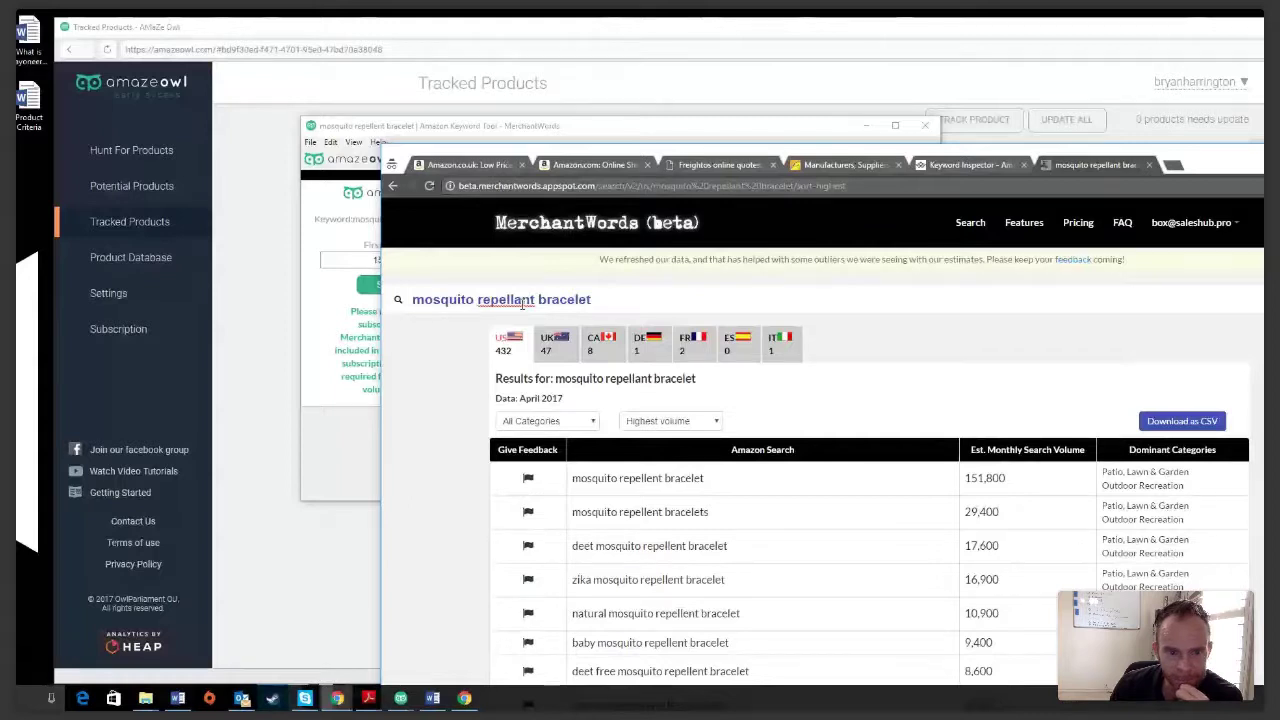
Step: Correct the MerchantWords search to "mosquito repellent bracelet" and examine the estimated monthly search volumes of the related keywords
key(BackSpace)
text(e)
key(Return)
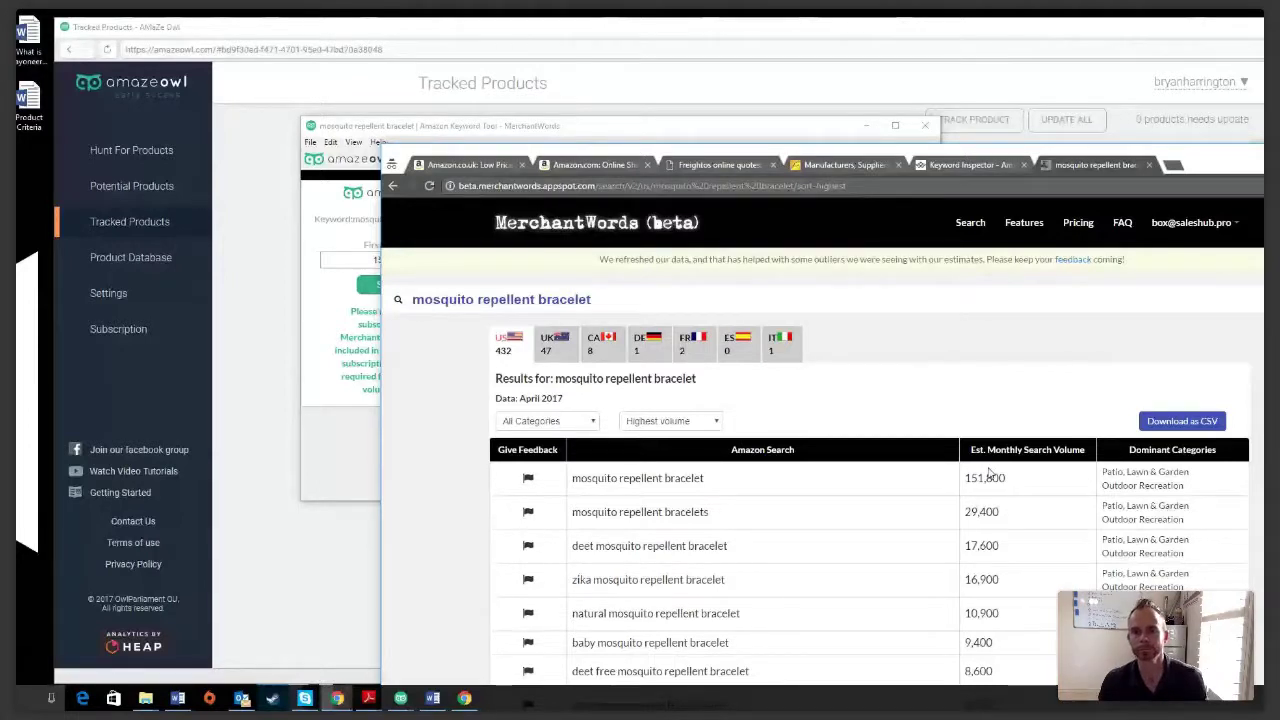
scroll(990, 472, down, 1)
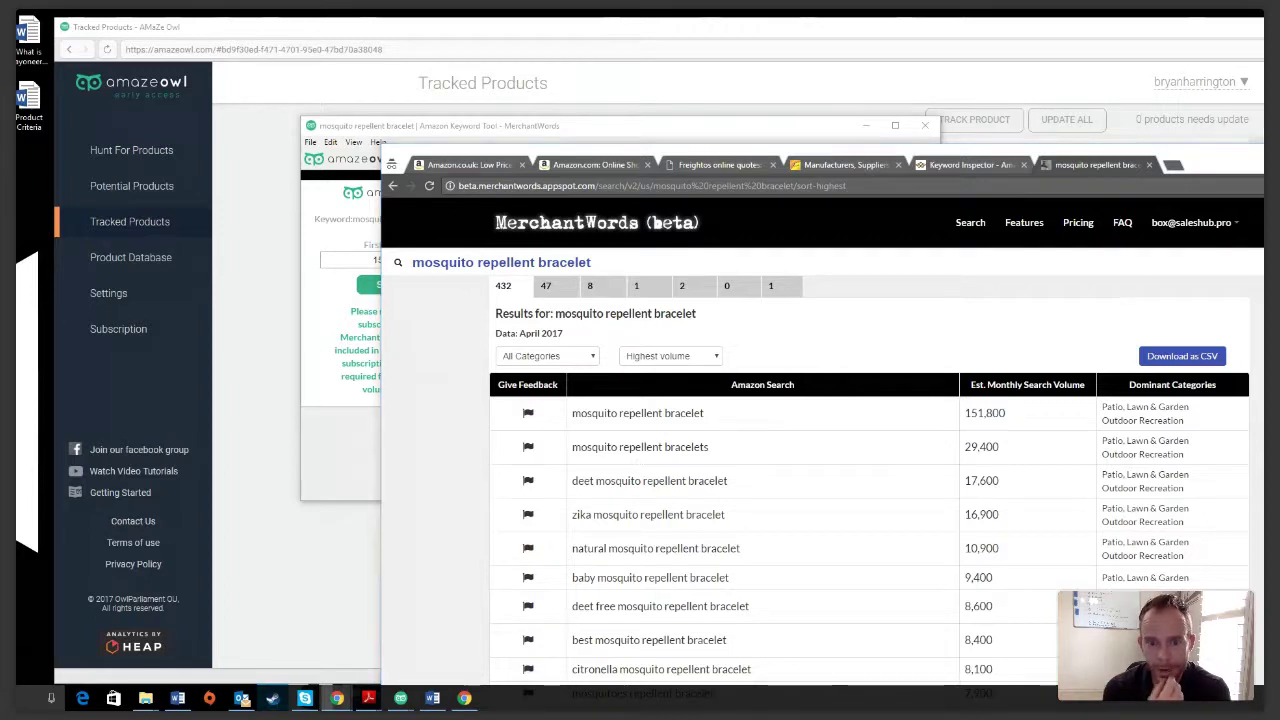
Step: Return to AmazeOwl, save 200000 as the bracelet's search volume for the first 5 rows, and close the MerchantWords window
click(356, 260)
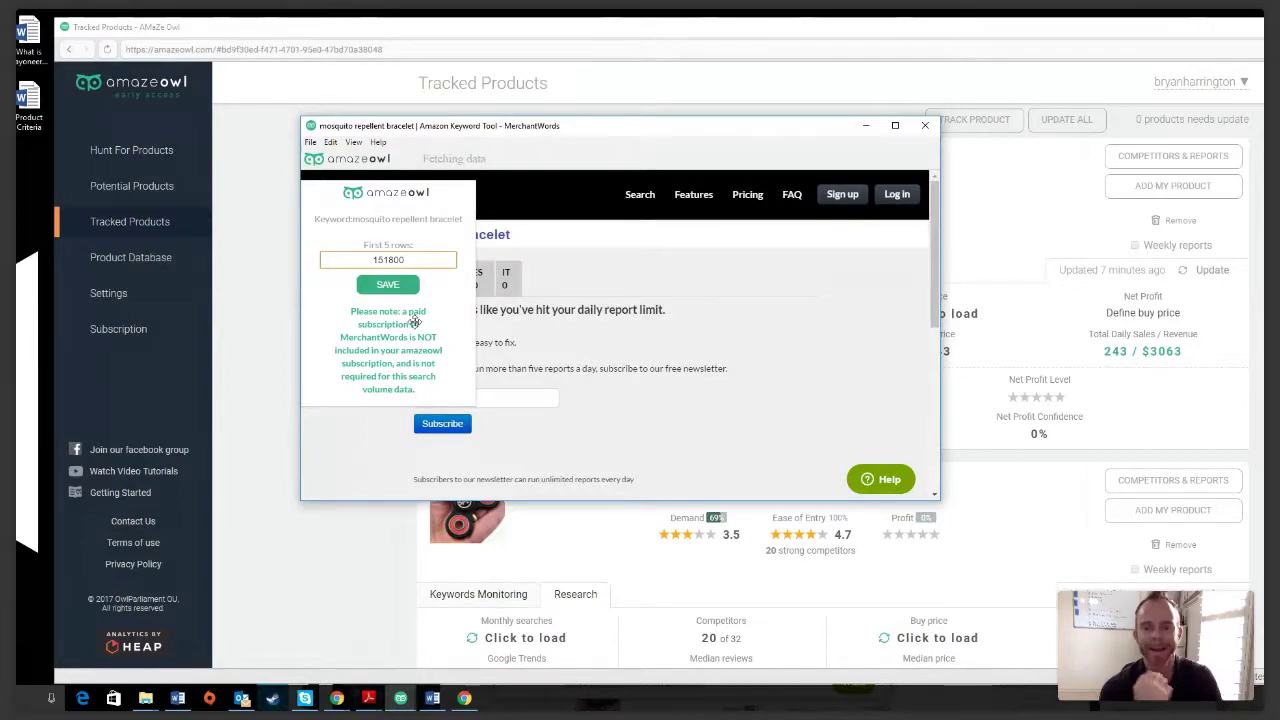
key(BackSpace)
key(BackSpace)
key(BackSpace)
key(BackSpace)
key(BackSpace)
key(BackSpace)
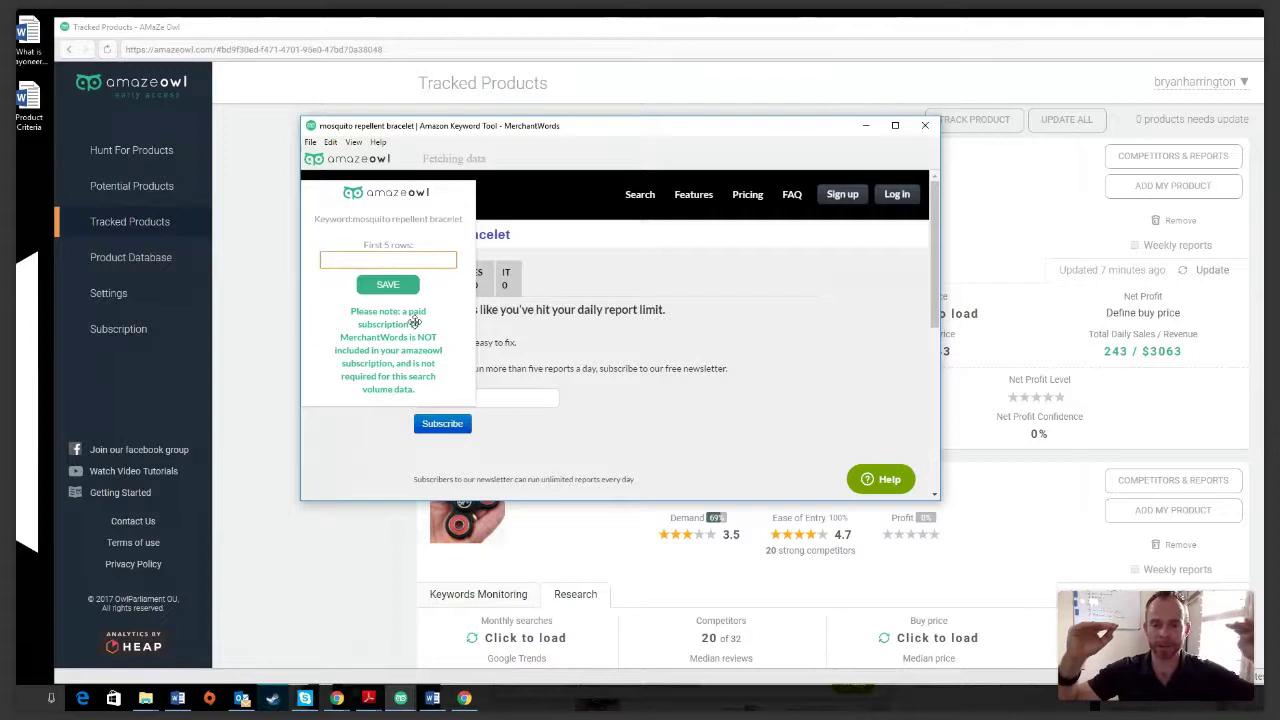
text(200000)
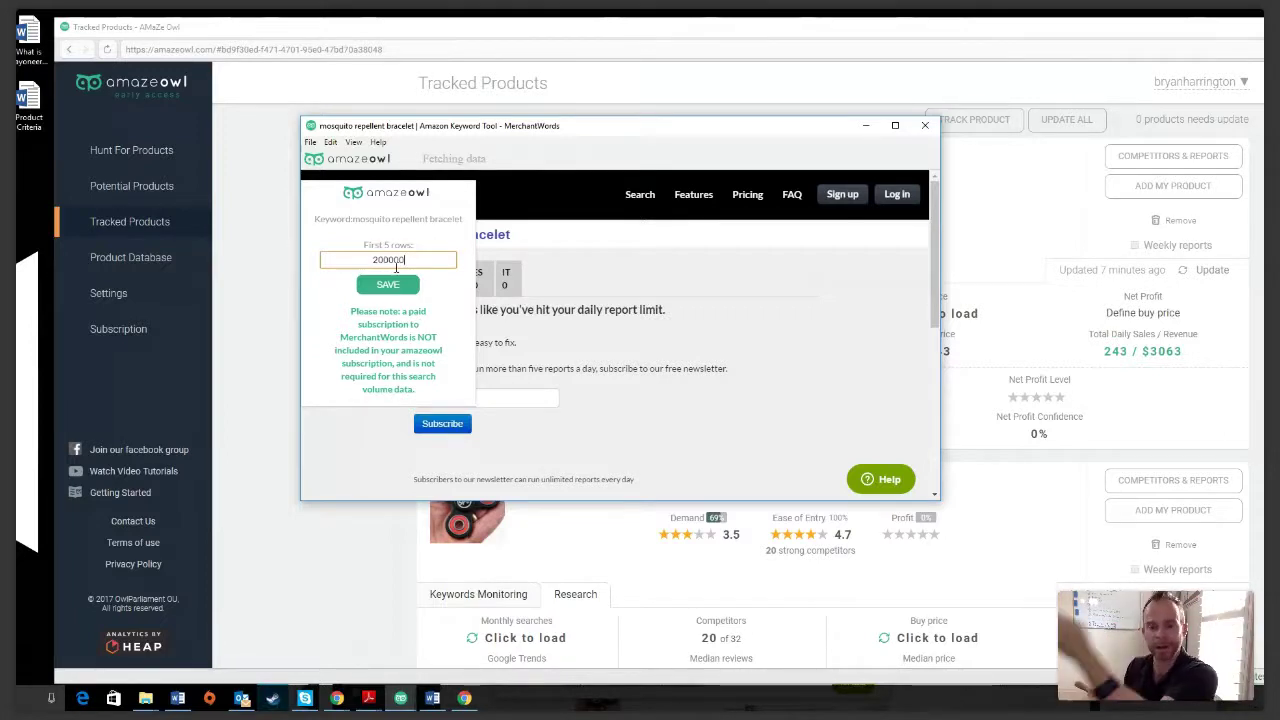
click(396, 286)
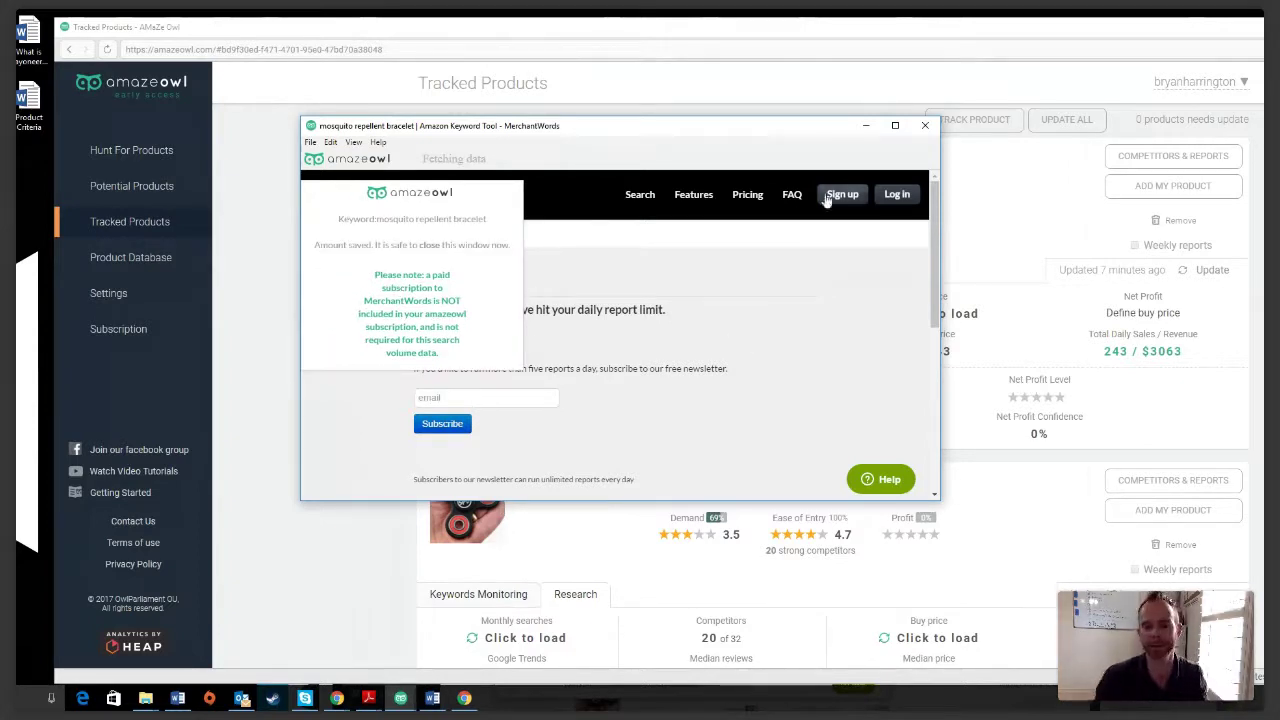
click(925, 128)
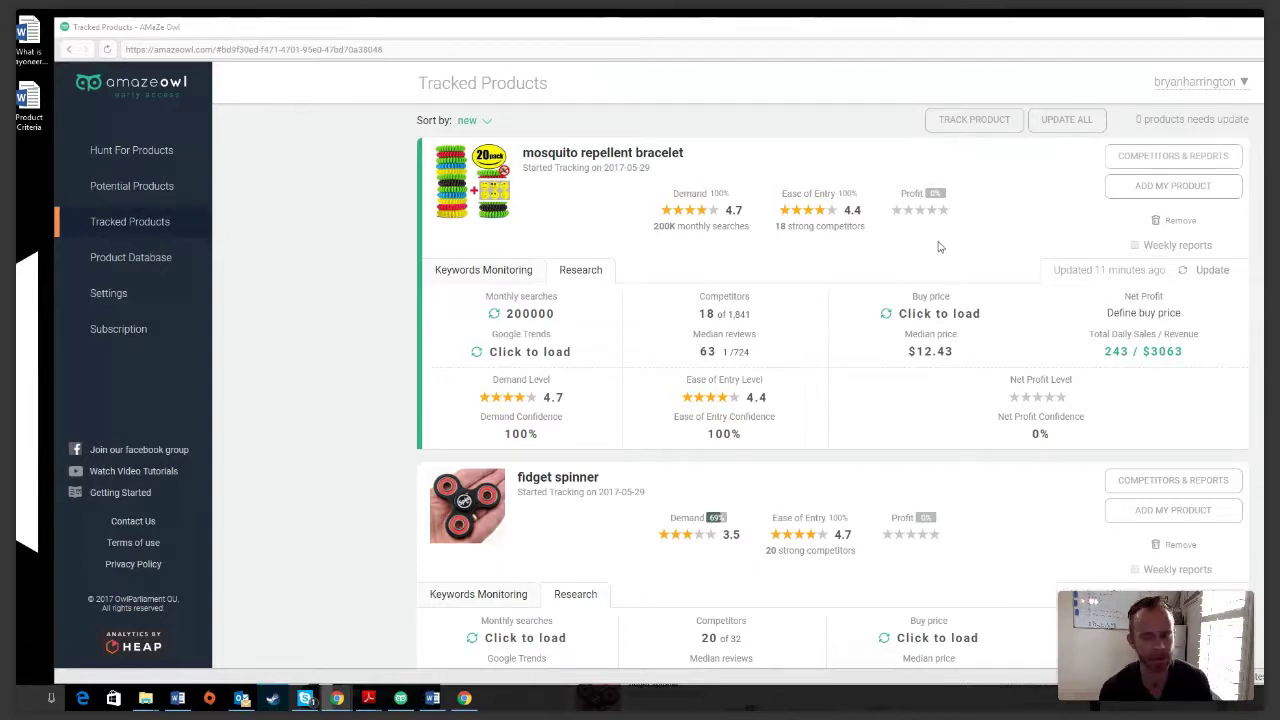
Step: Examine the bracelet's updated research figures, including demand level, median price and the strong competitors out of the total
scroll(850, 295, down, 1)
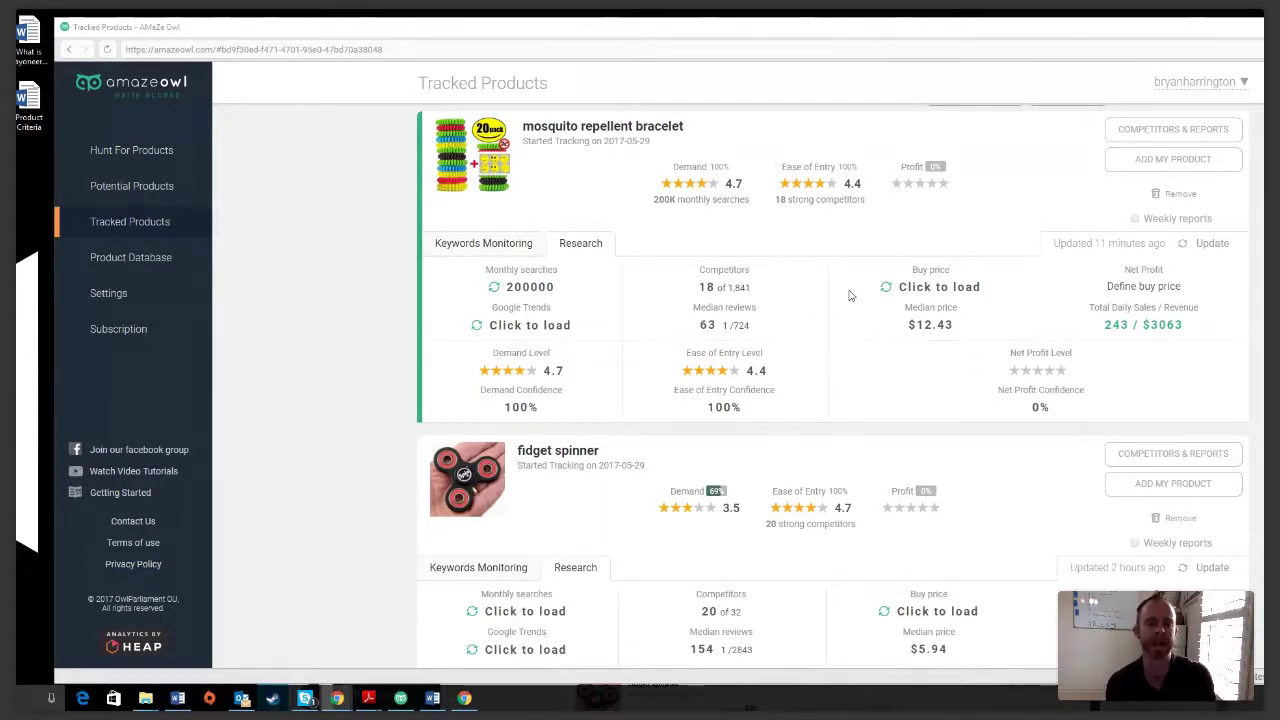
scroll(528, 290, down, 1)
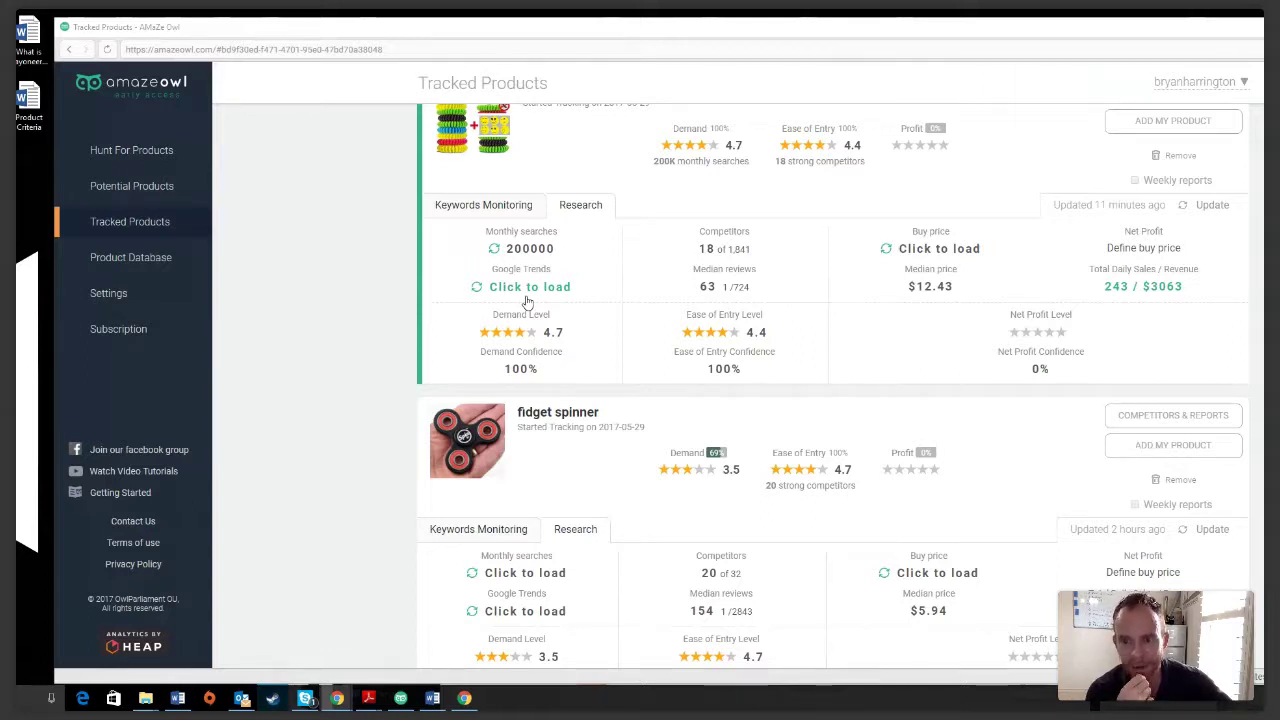
mouse_move(548, 335)
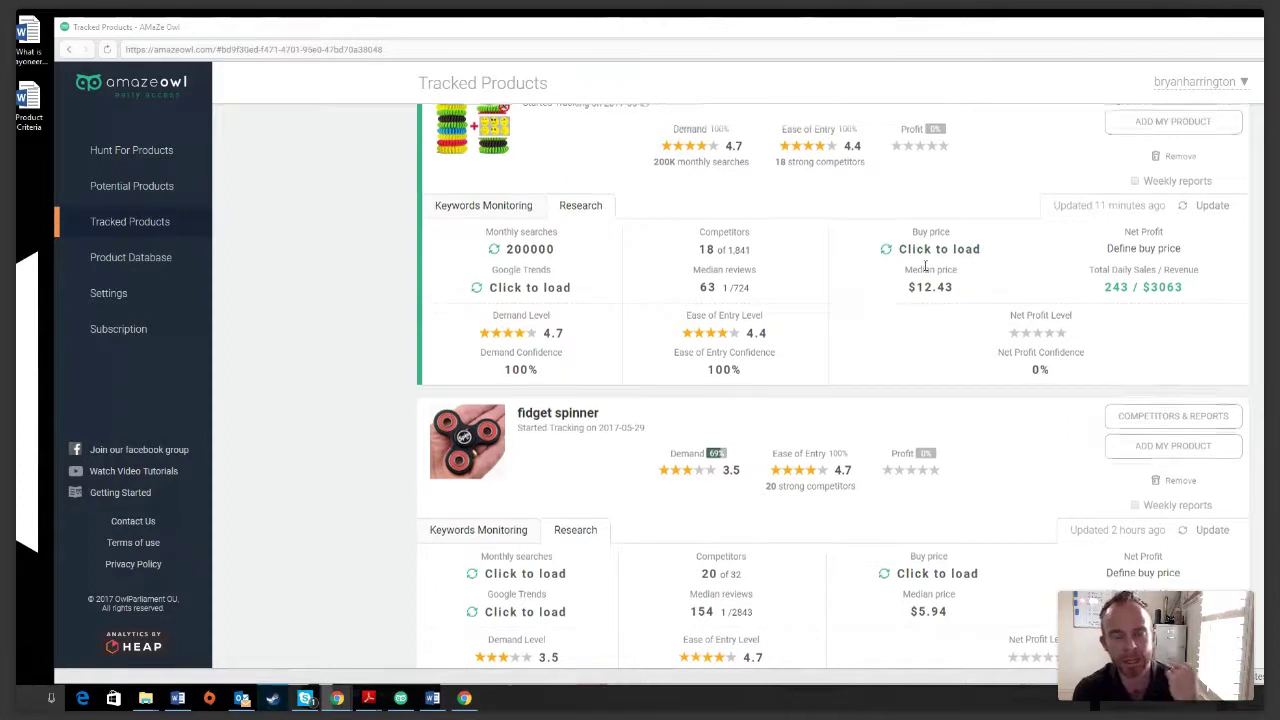
scroll(950, 262, up, 1)
scroll(953, 265, up, 1)
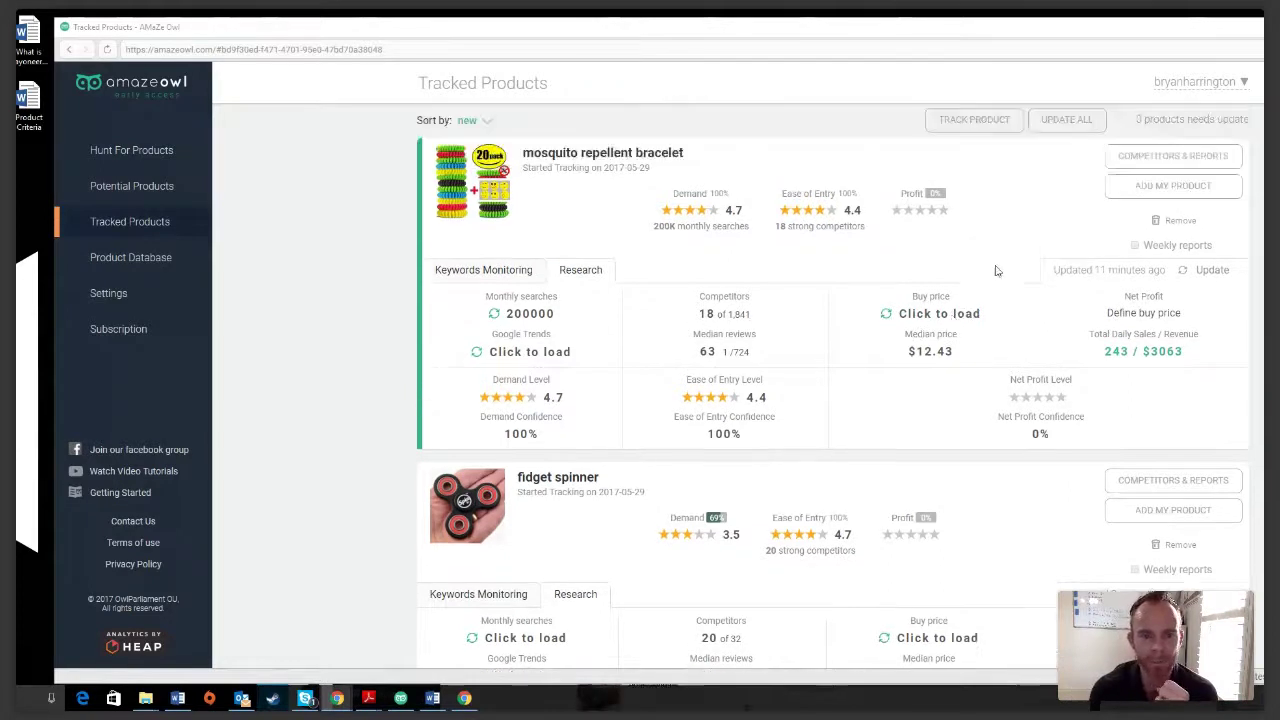
double_click(707, 314)
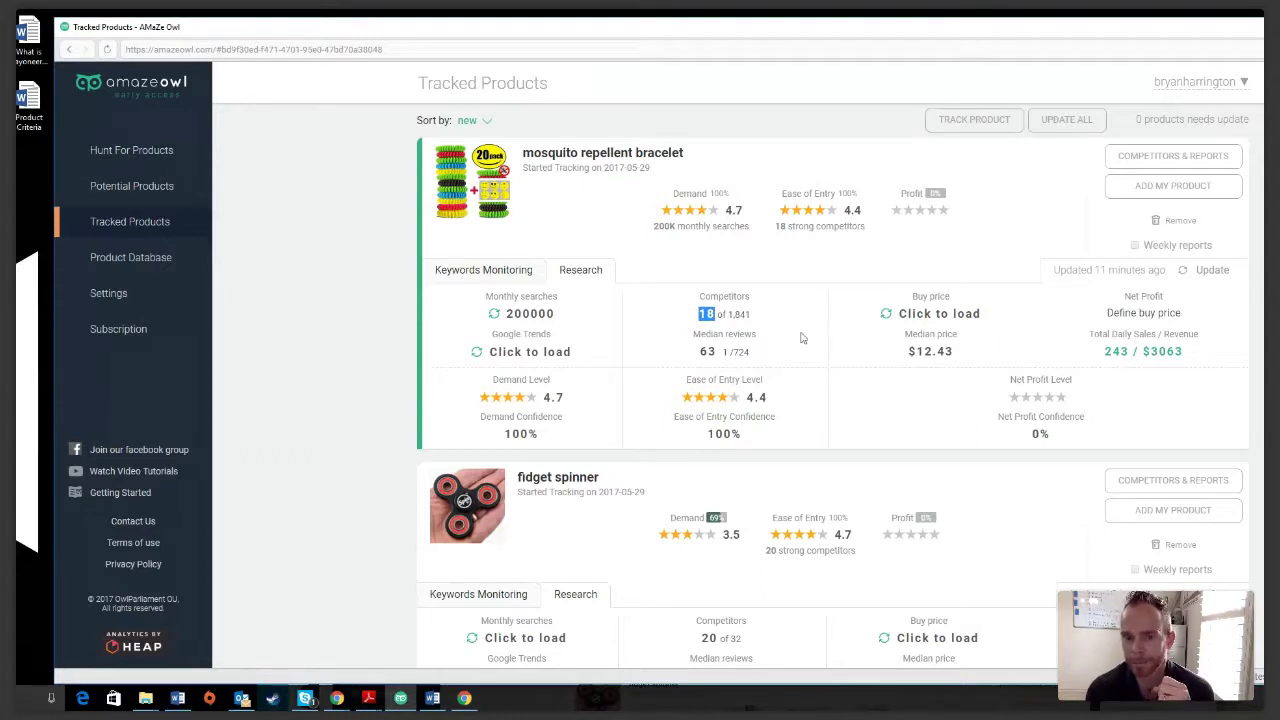
drag(726, 314, 795, 325)
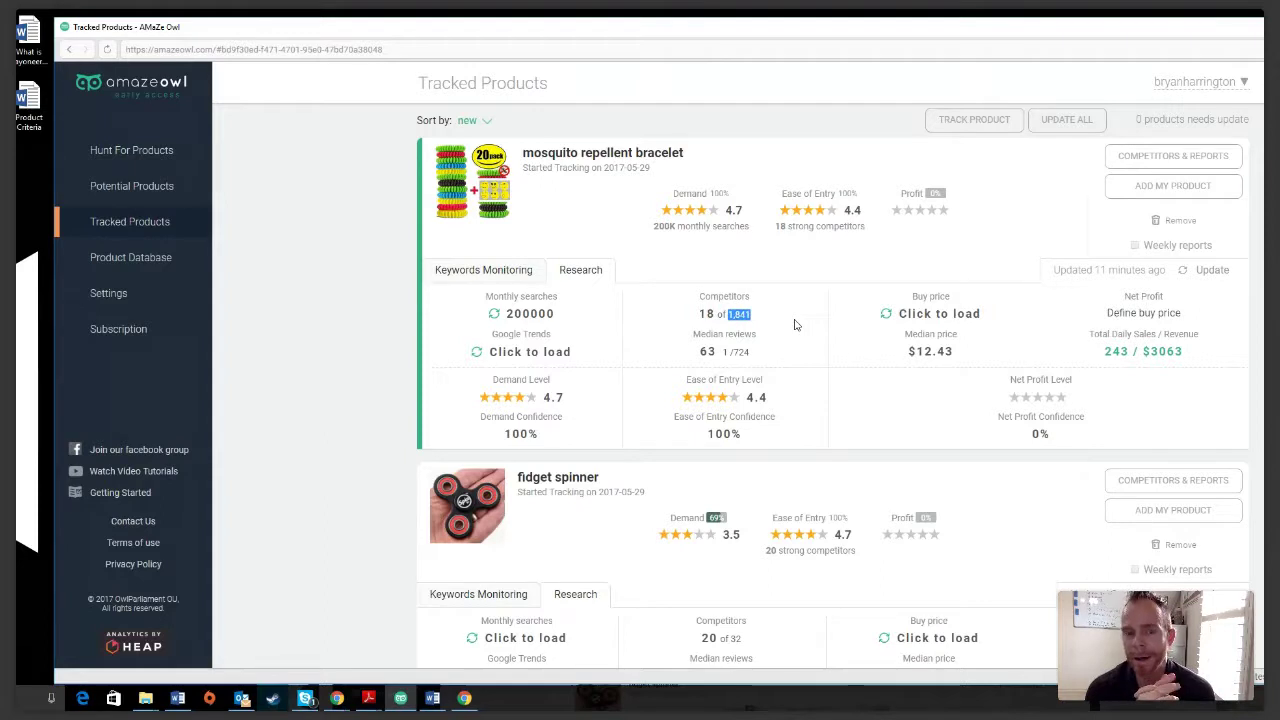
click(795, 325)
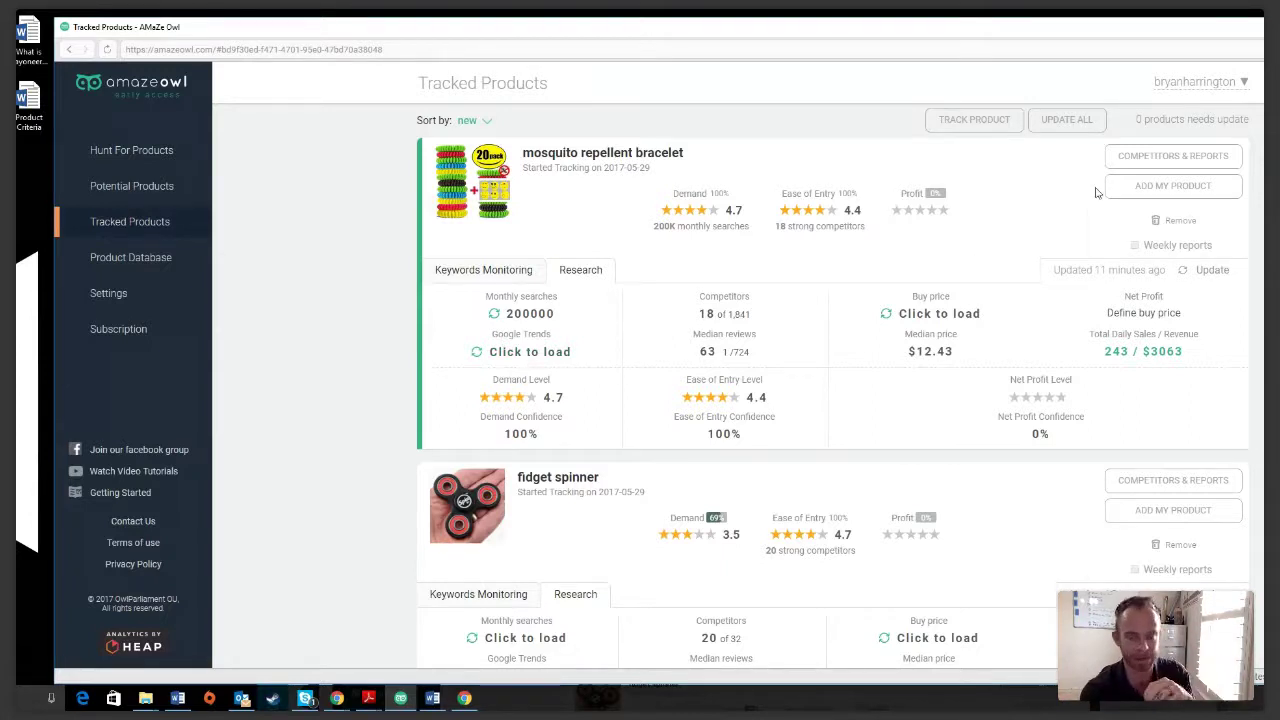
Step: Open the bracelet's competitors and reports, skim the listed competing bracelets, and return to the tracked products
click(1163, 160)
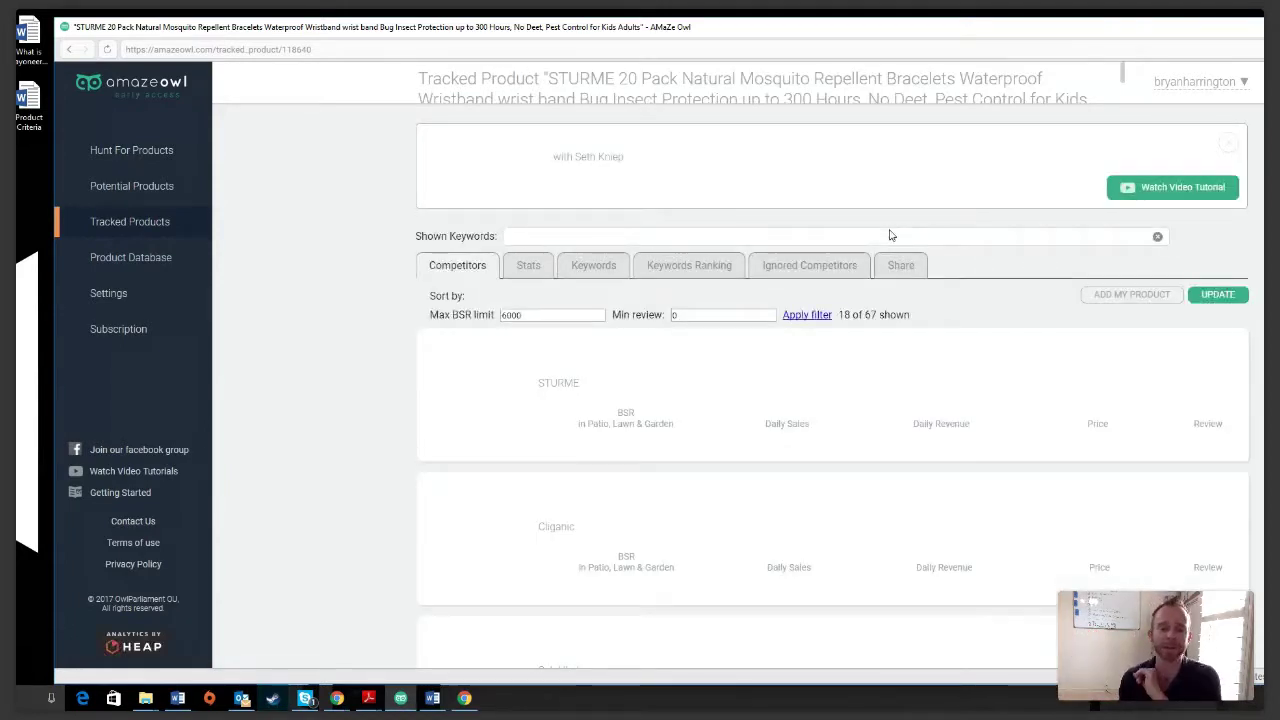
scroll(820, 286, down, 10)
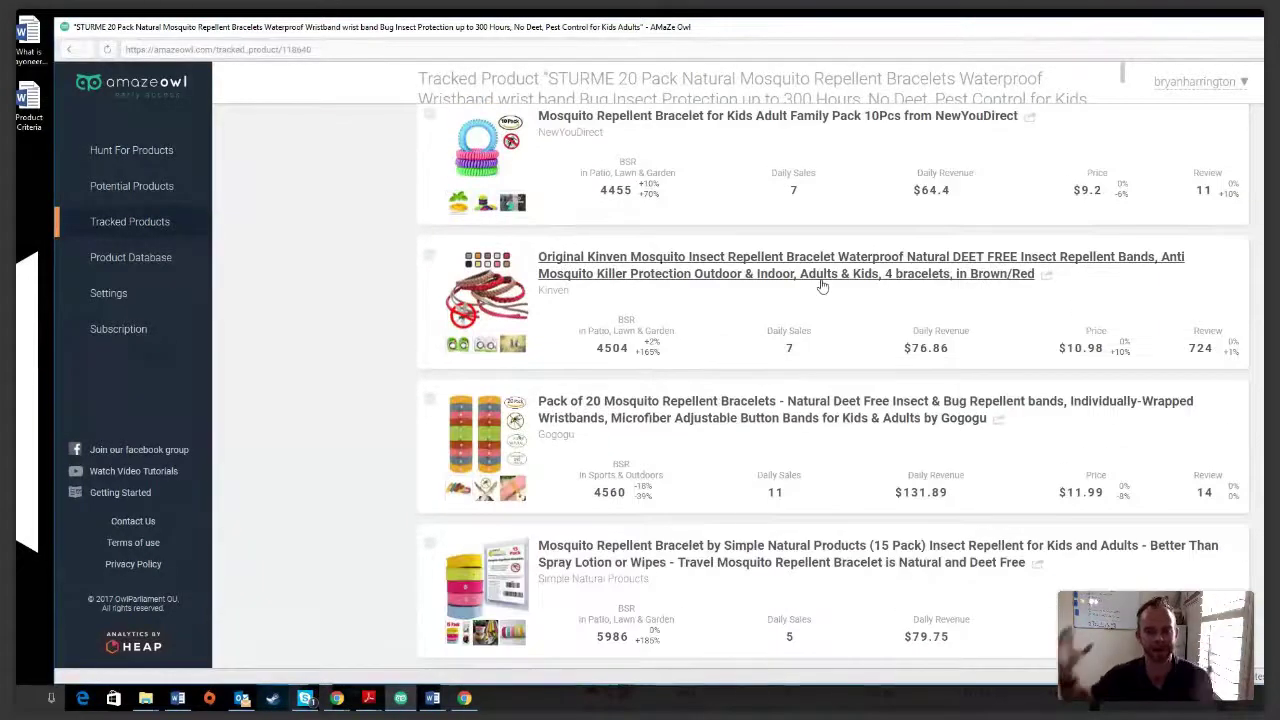
scroll(820, 286, up, 10)
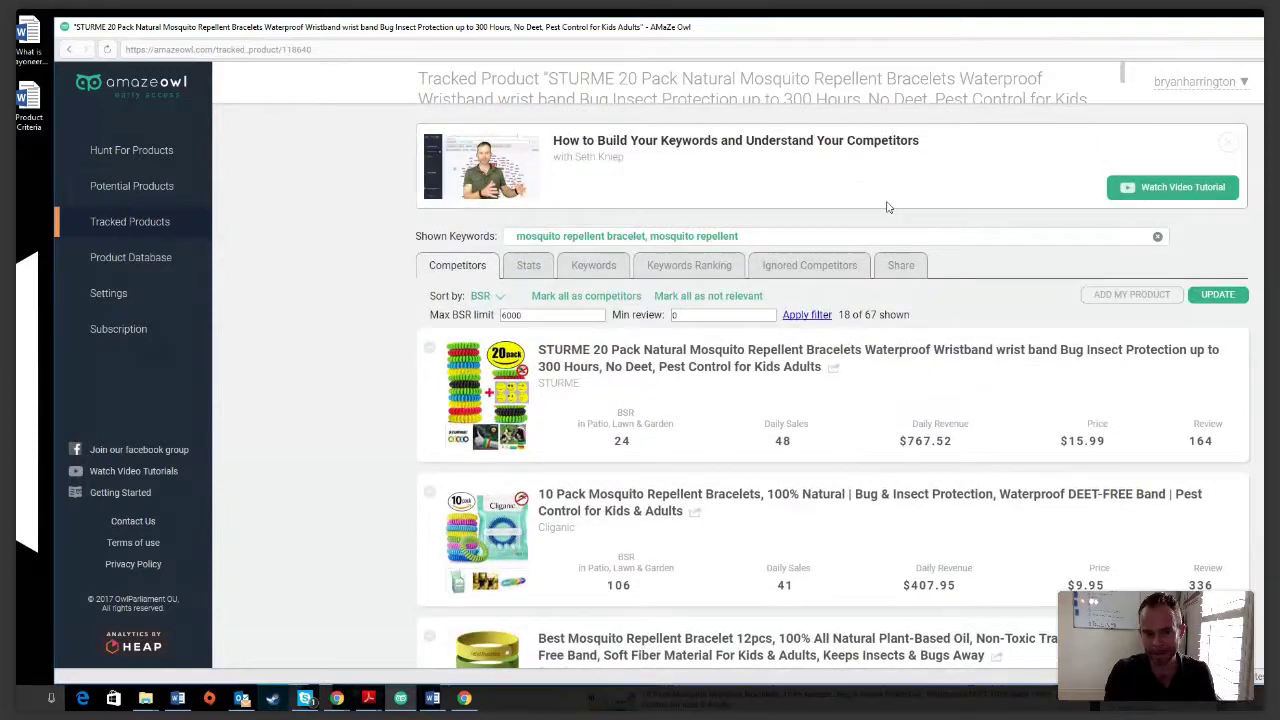
click(130, 224)
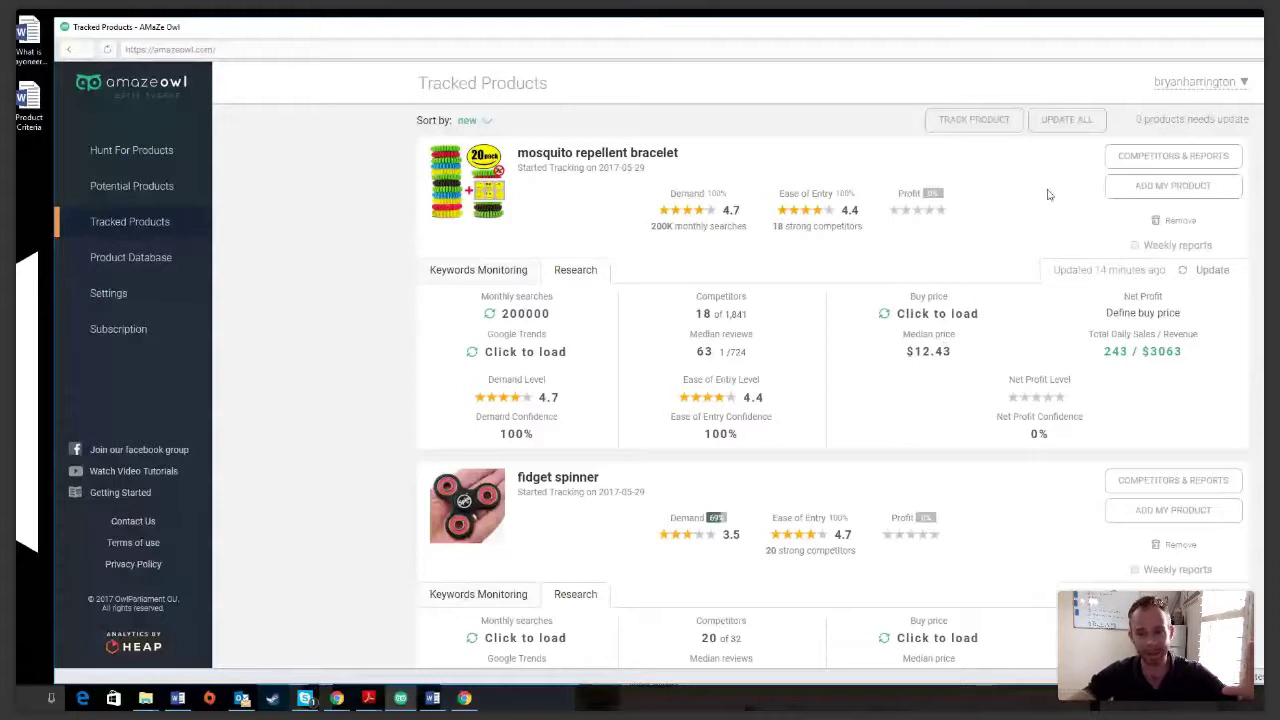
Step: Load the Google Trends data for the mosquito repellent bracelet and examine the seasonal peaks in its interest chart
mouse_move(418, 705)
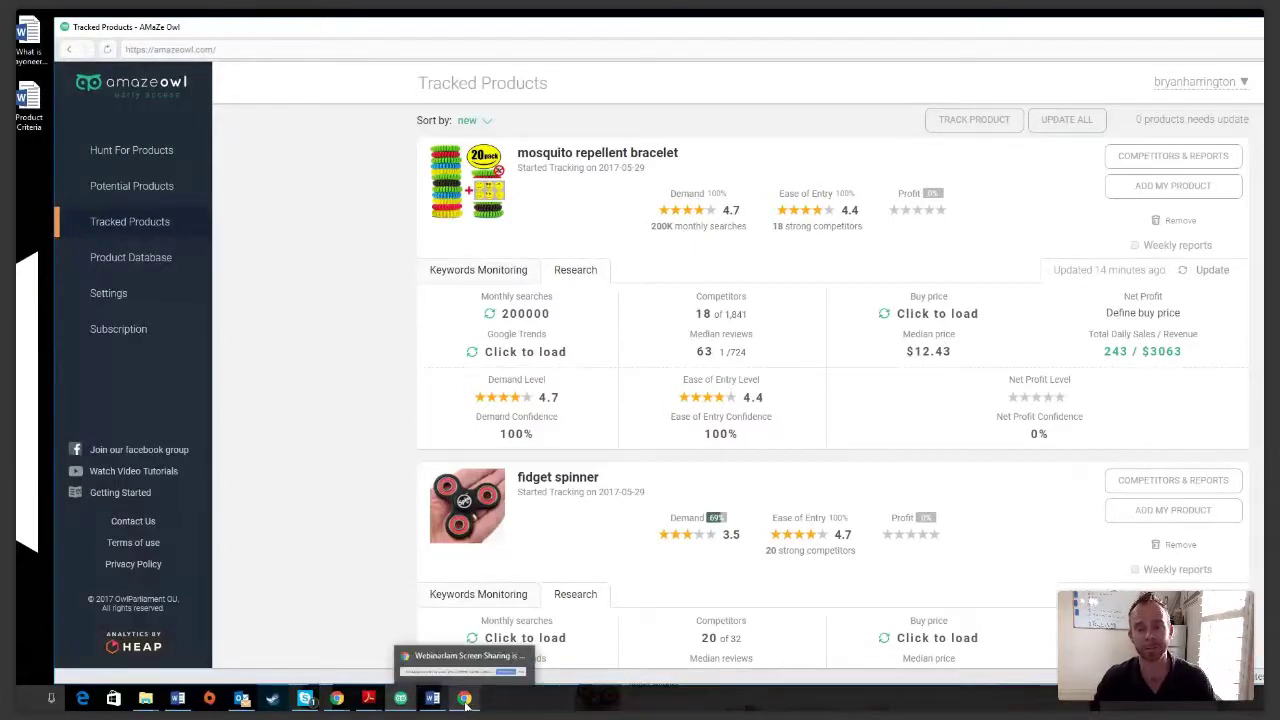
mouse_move(334, 705)
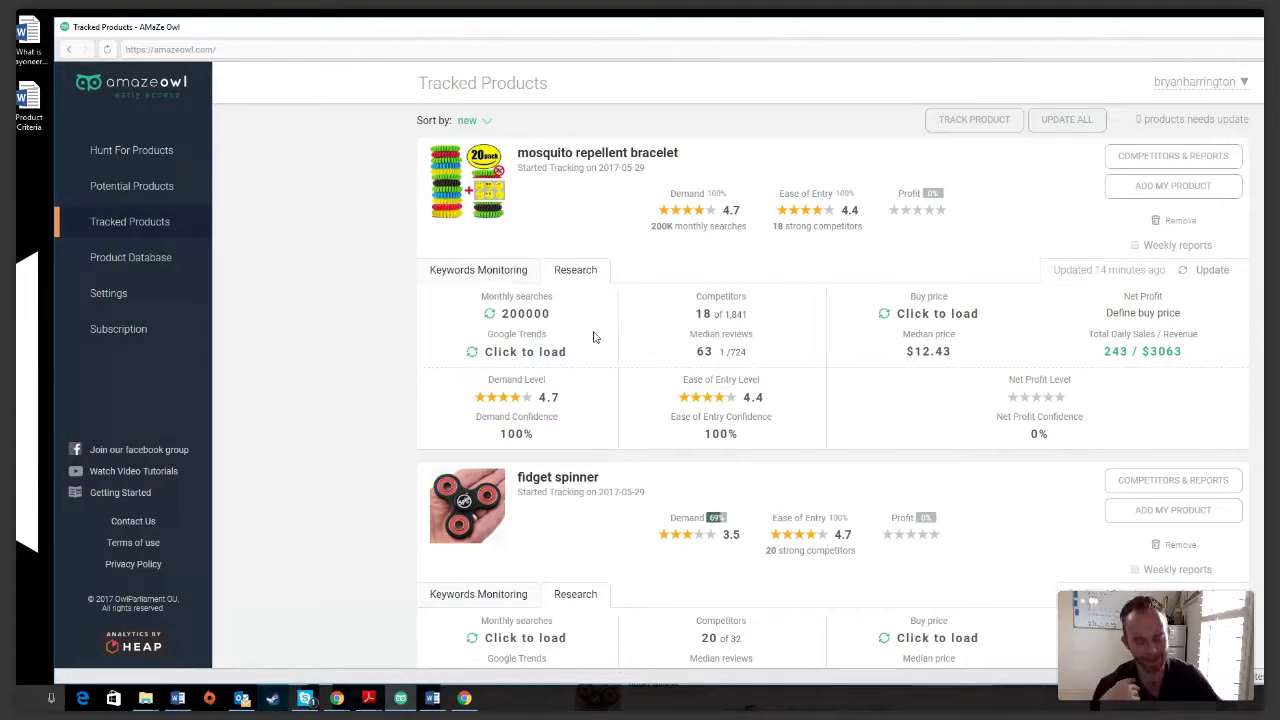
click(525, 353)
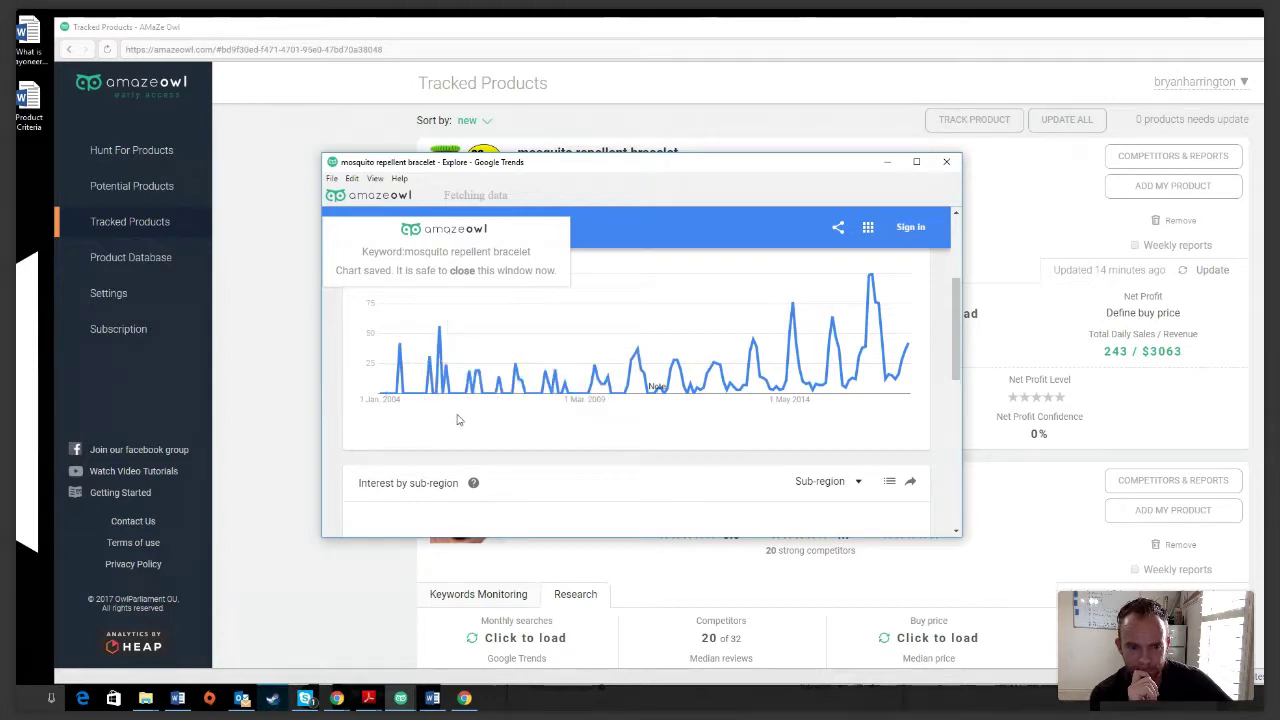
click(948, 163)
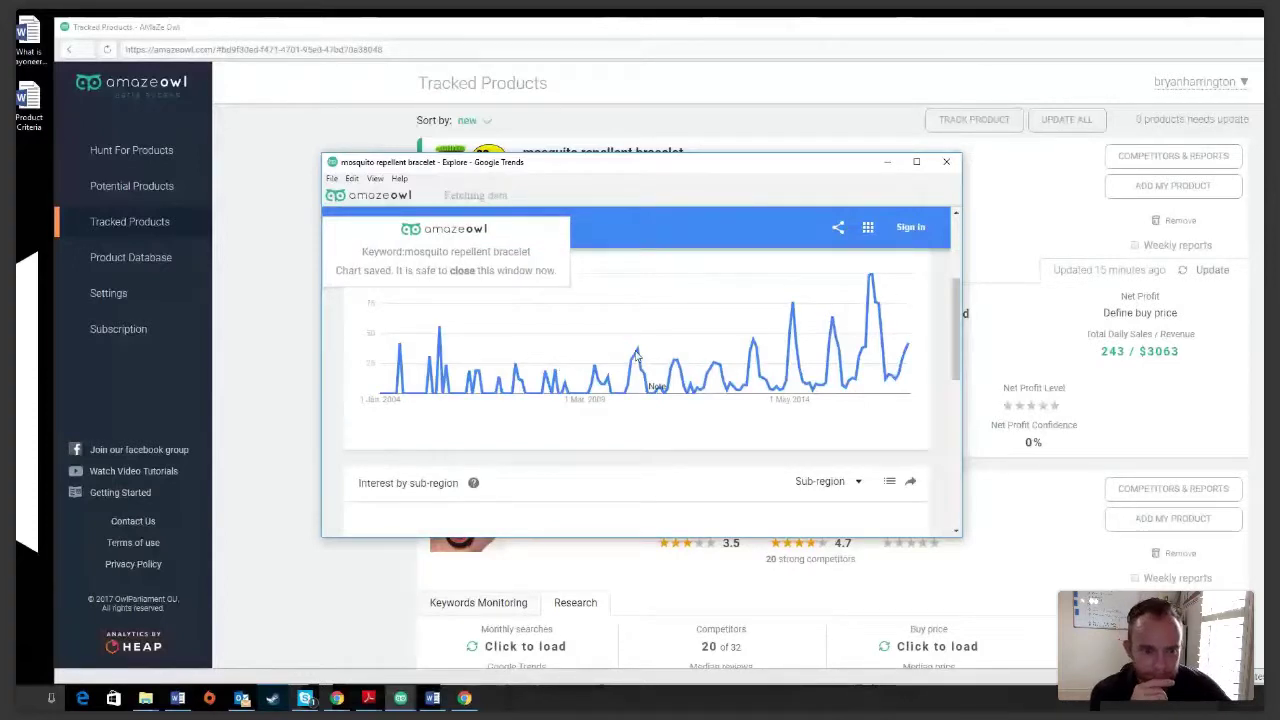
mouse_move(638, 356)
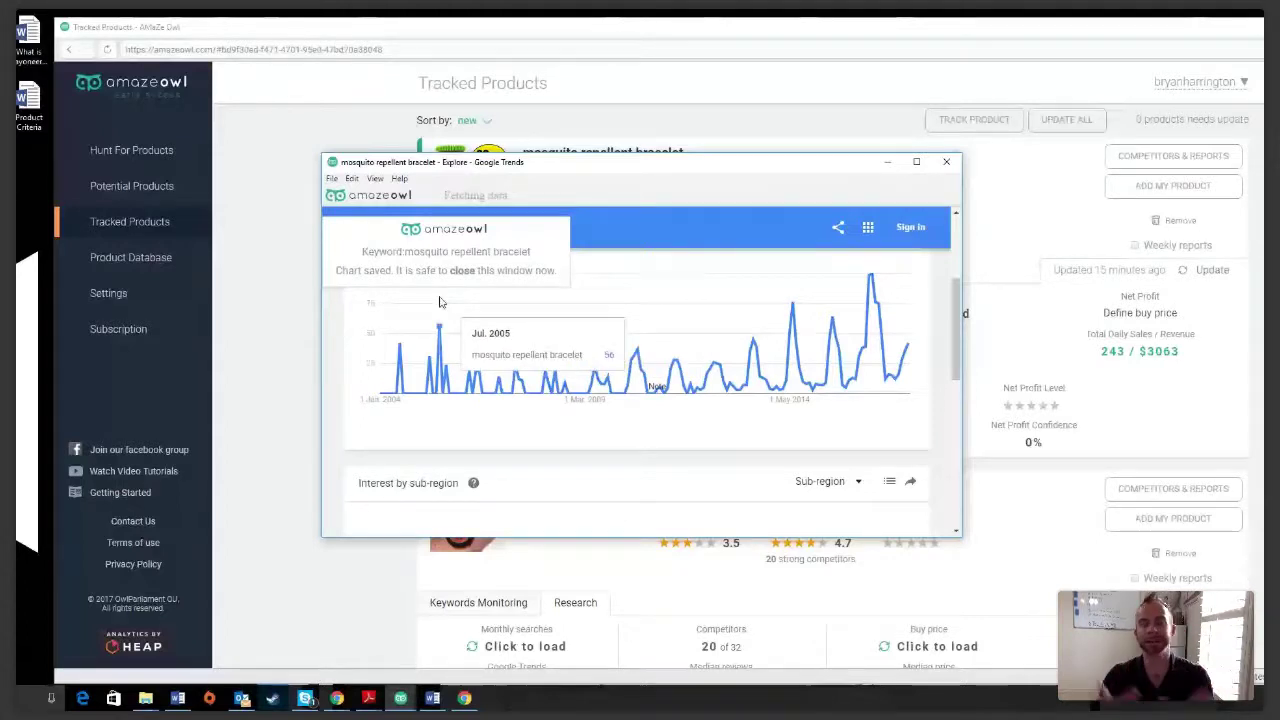
Step: Close the Google Trends window and examine the bracelet's total daily sales and revenue in the tracked products
click(955, 163)
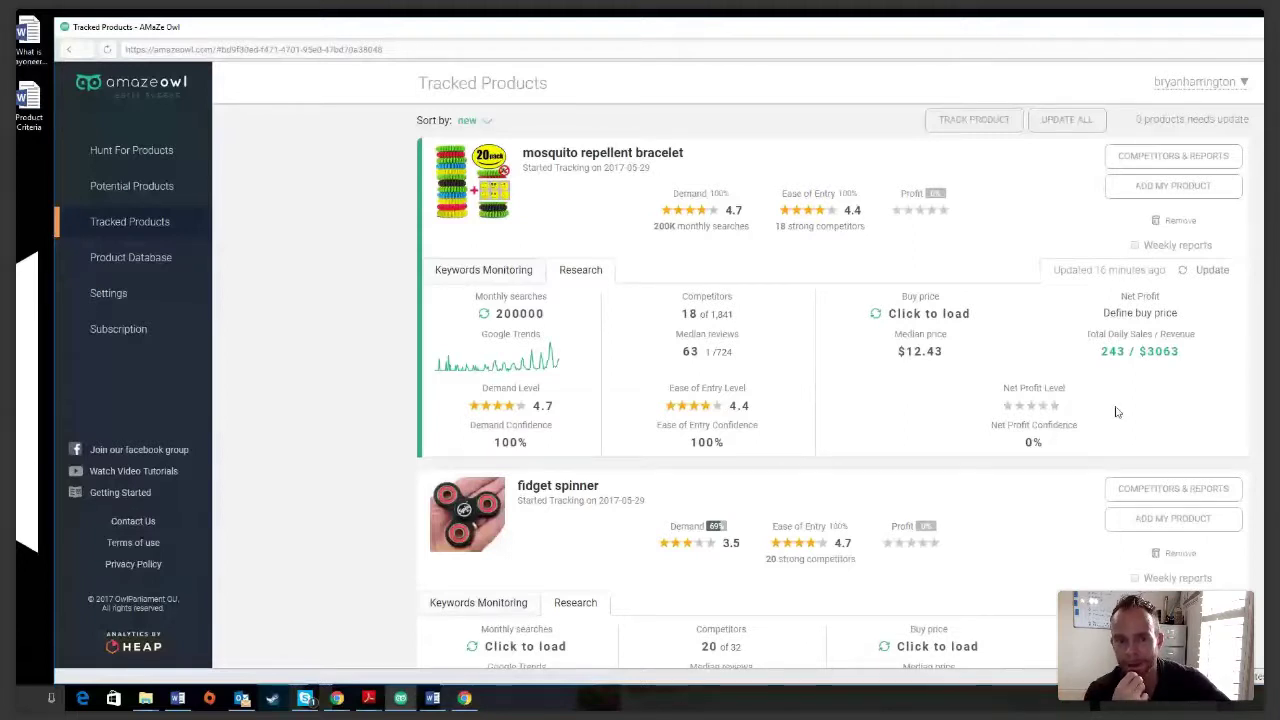
drag(1100, 351, 1188, 357)
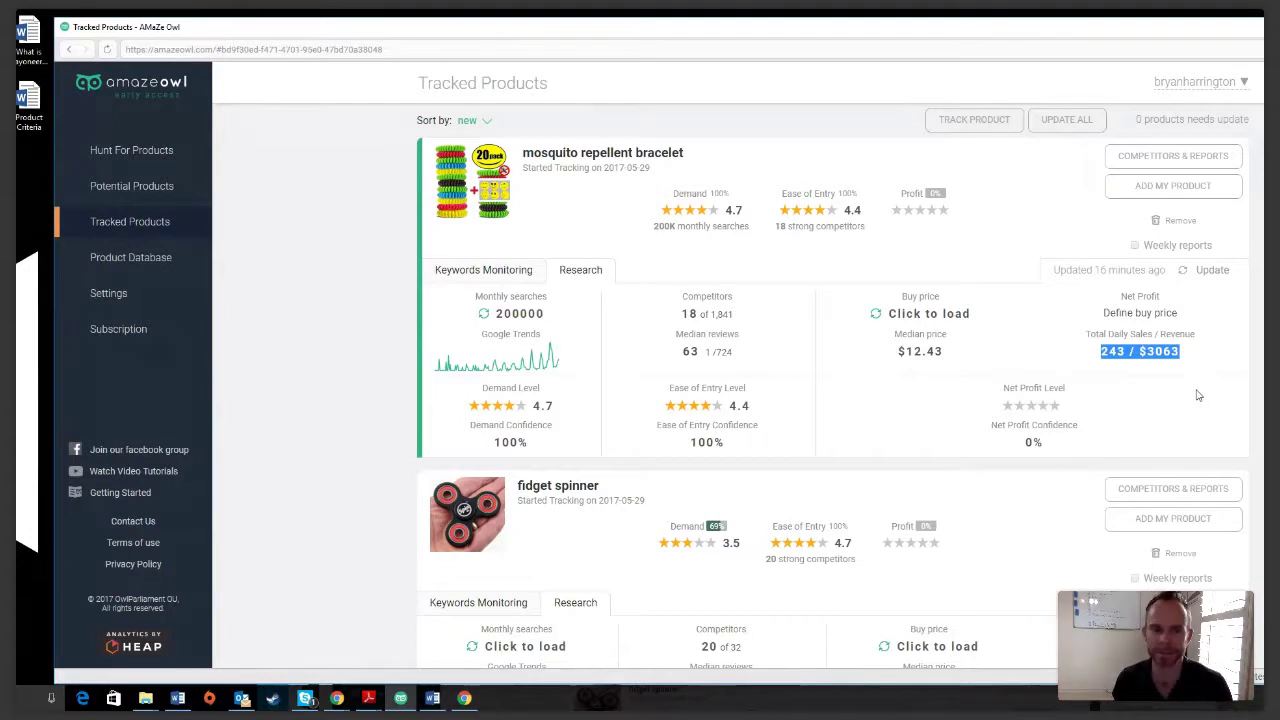
click(1198, 395)
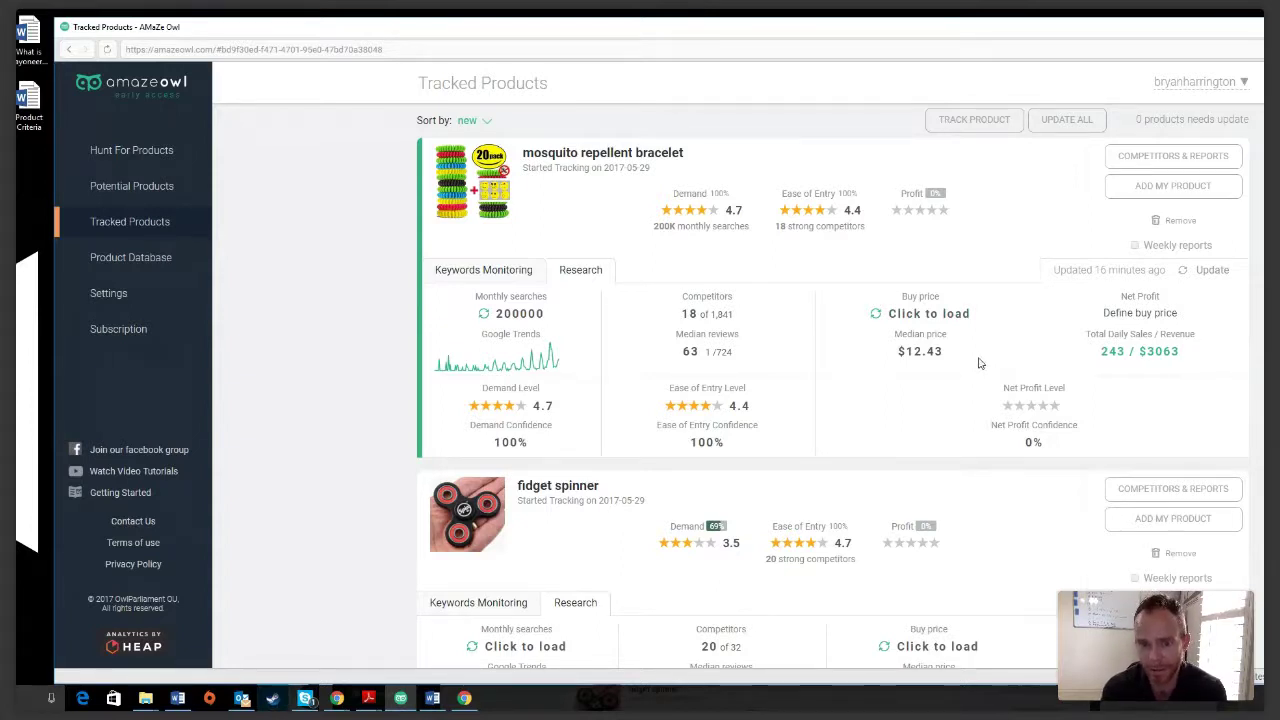
mouse_move(1158, 370)
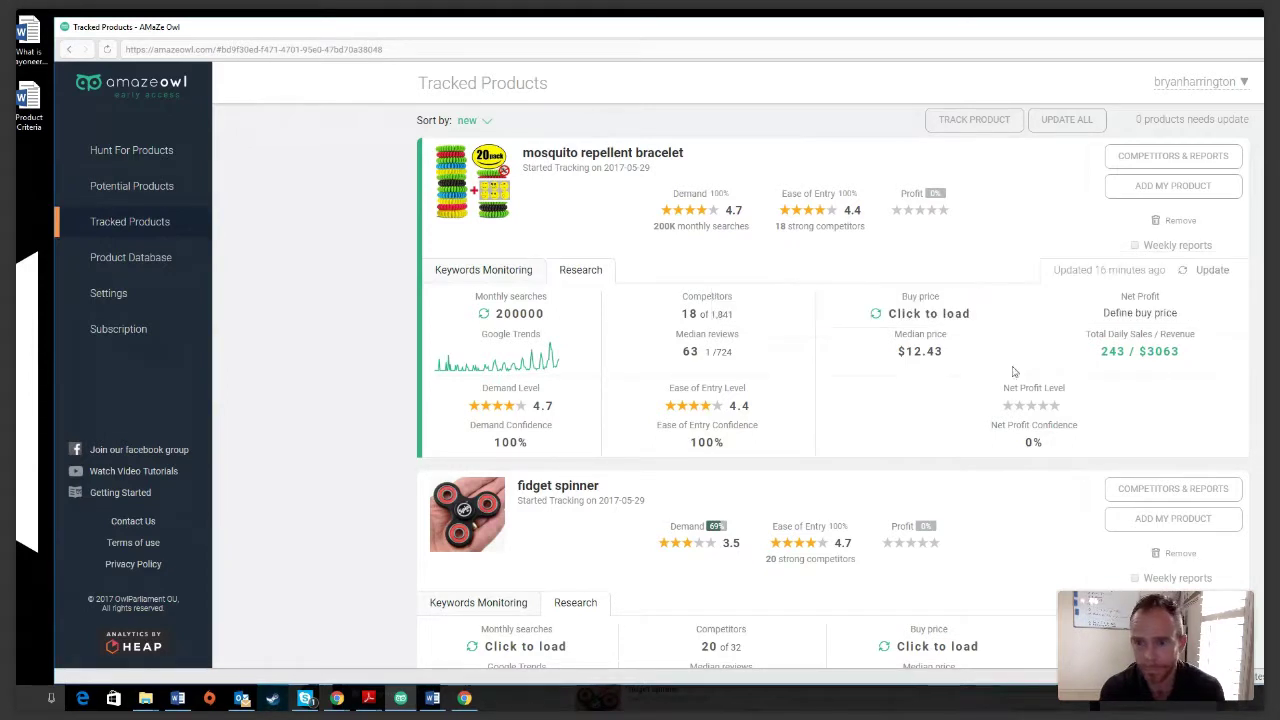
Step: Load the mosquito repellent bracelet's buy price from Alibaba, then move and heighten its window to show more supplier listings
click(929, 314)
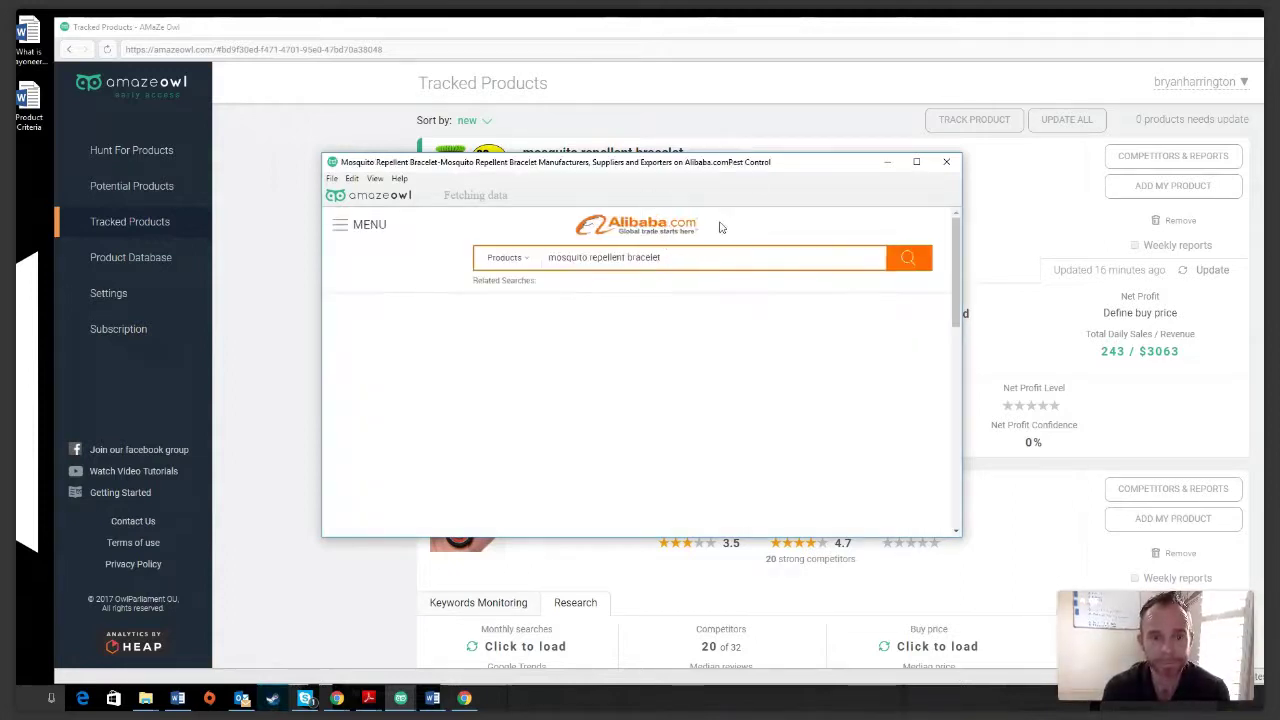
drag(690, 164, 642, 92)
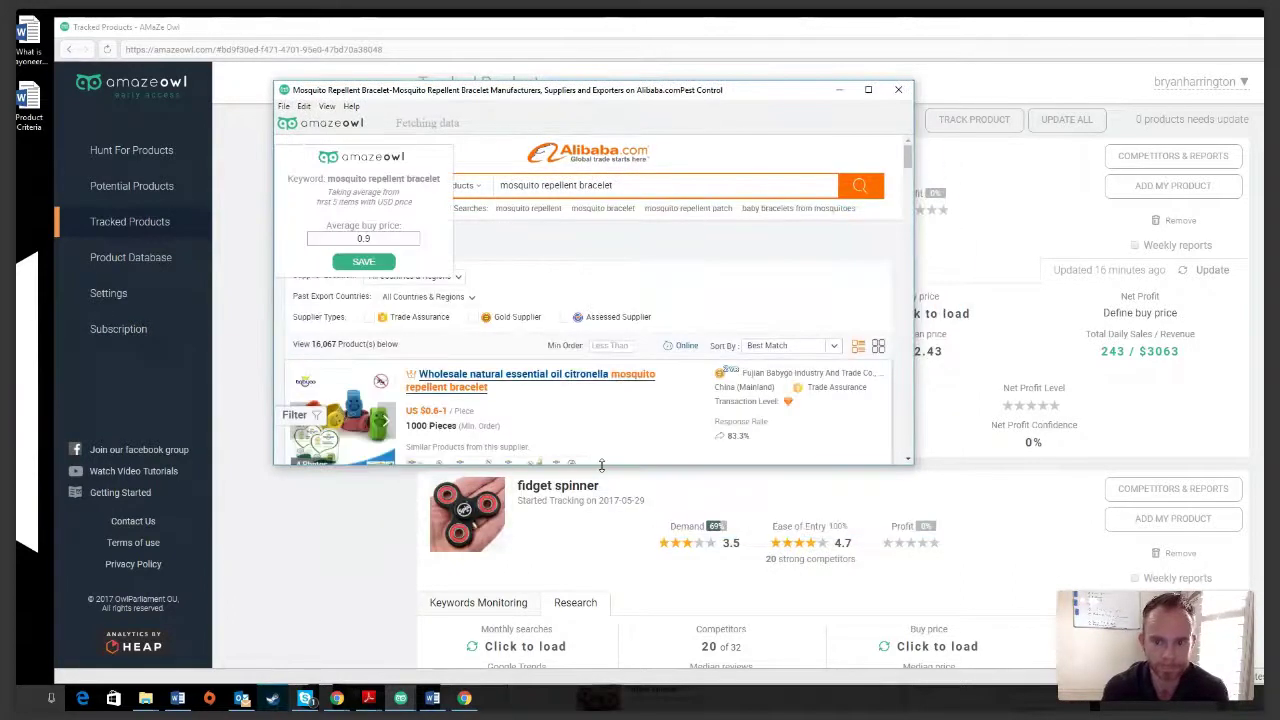
drag(601, 464, 650, 668)
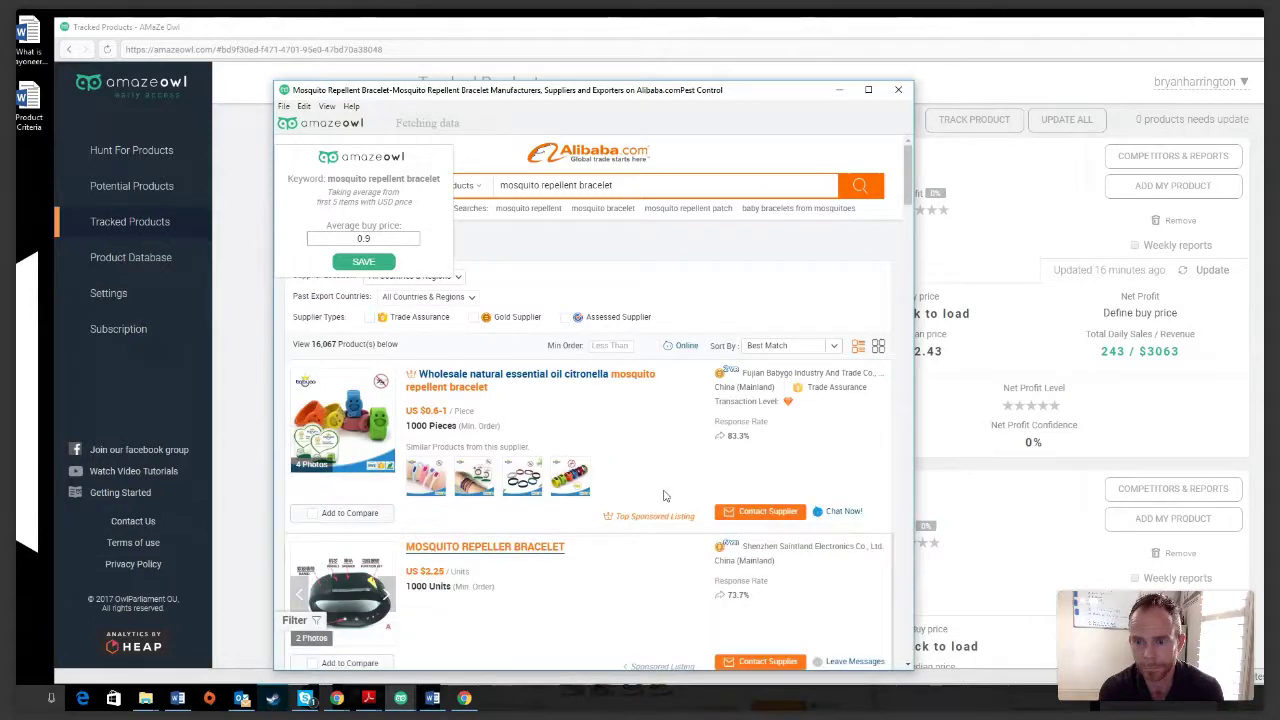
drag(727, 98, 729, 92)
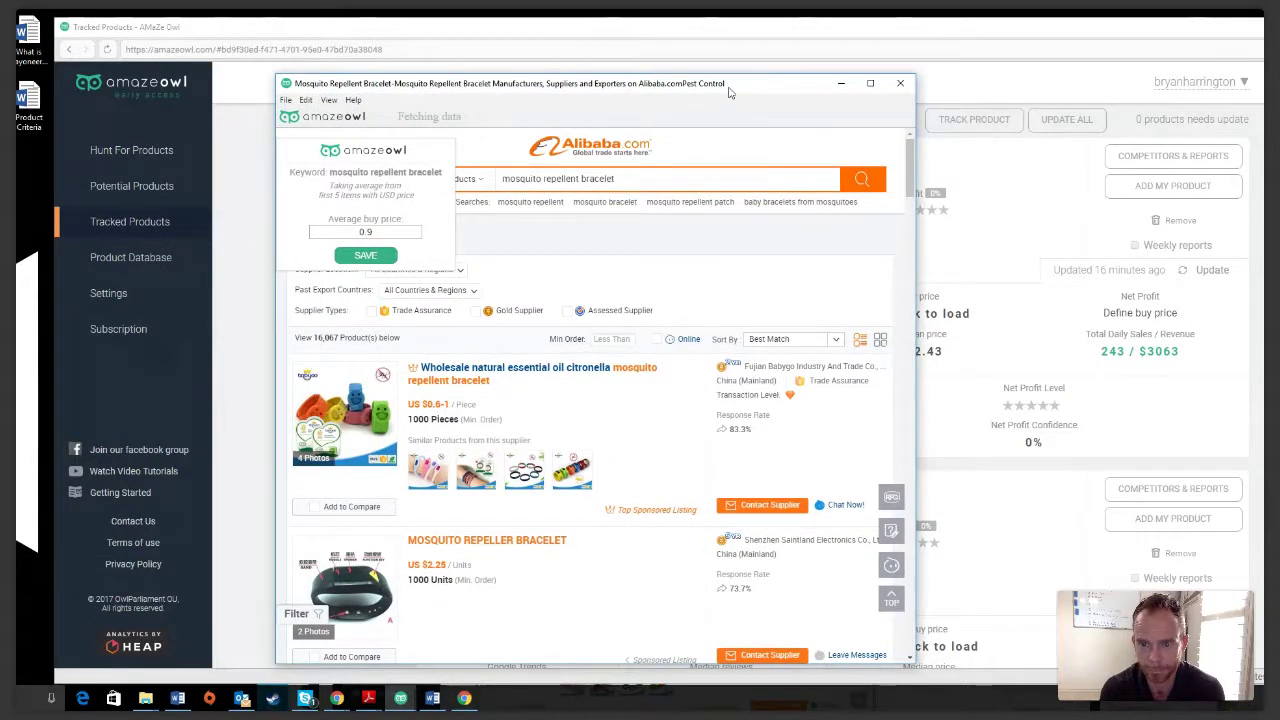
drag(729, 92, 731, 38)
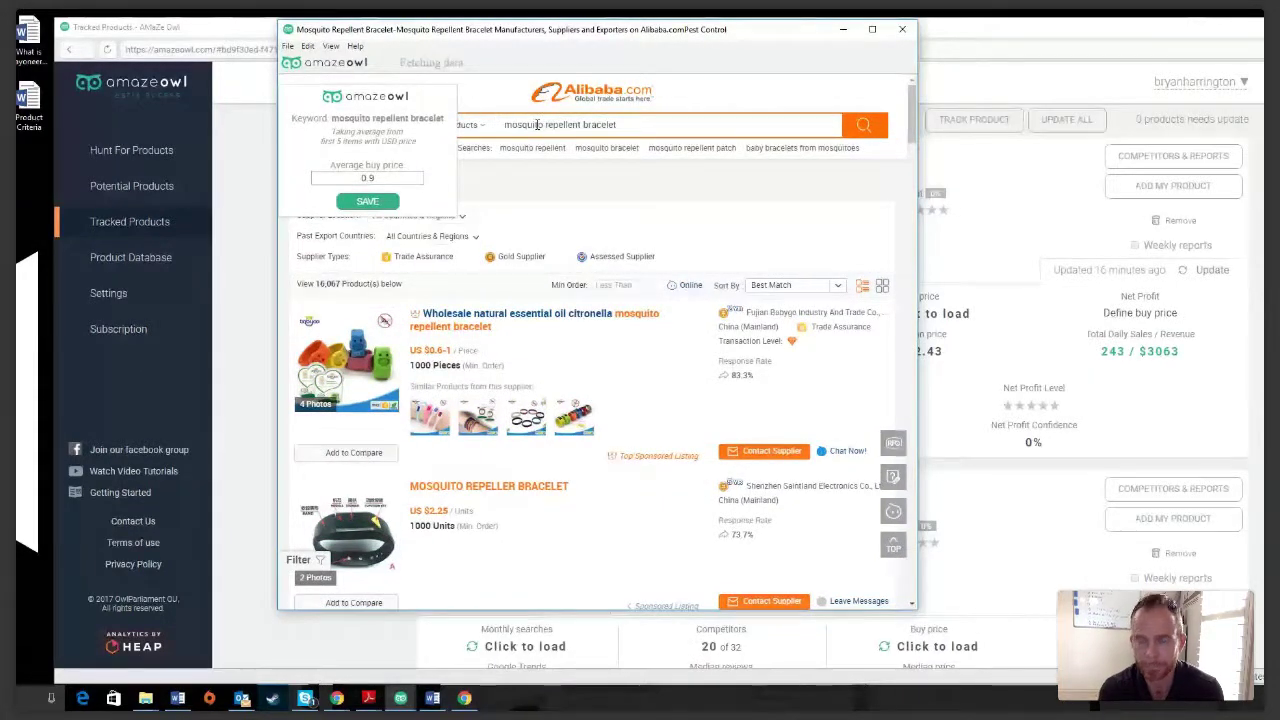
Step: Examine the unit prices and minimum orders of the Alibaba supplier listings against the suggested average buy price
scroll(600, 346, down, 1)
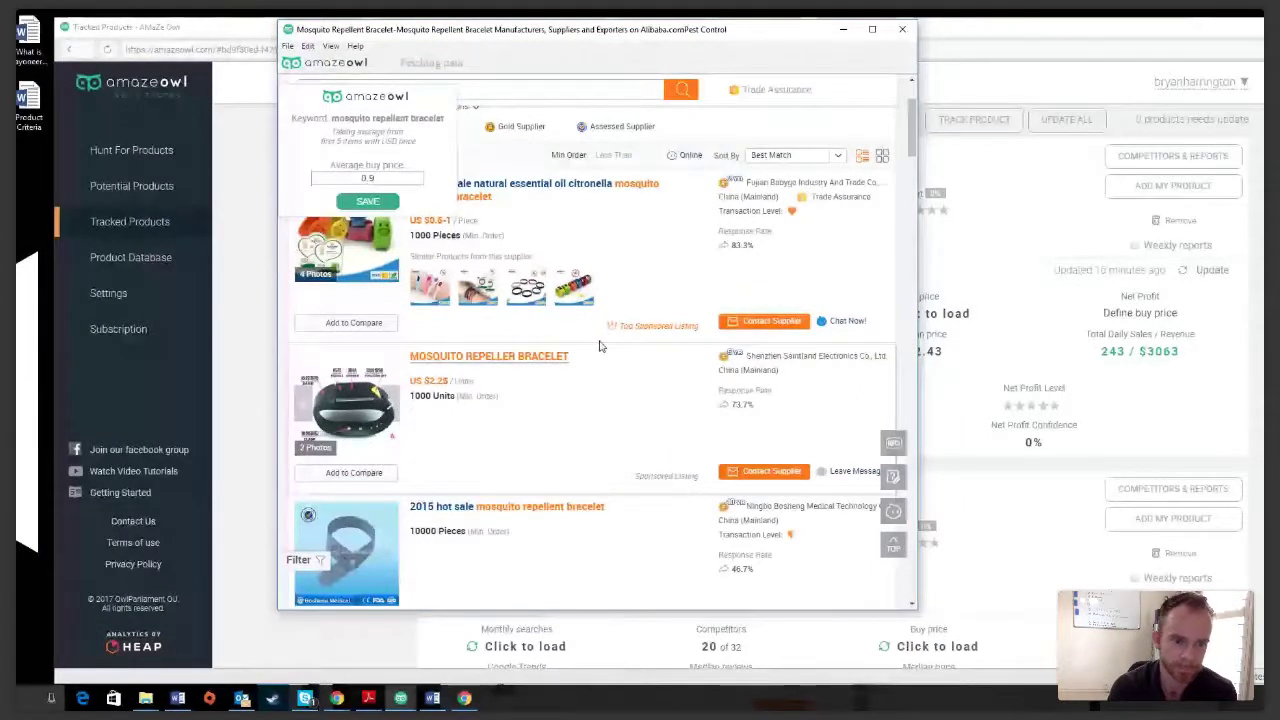
scroll(600, 346, up, 1)
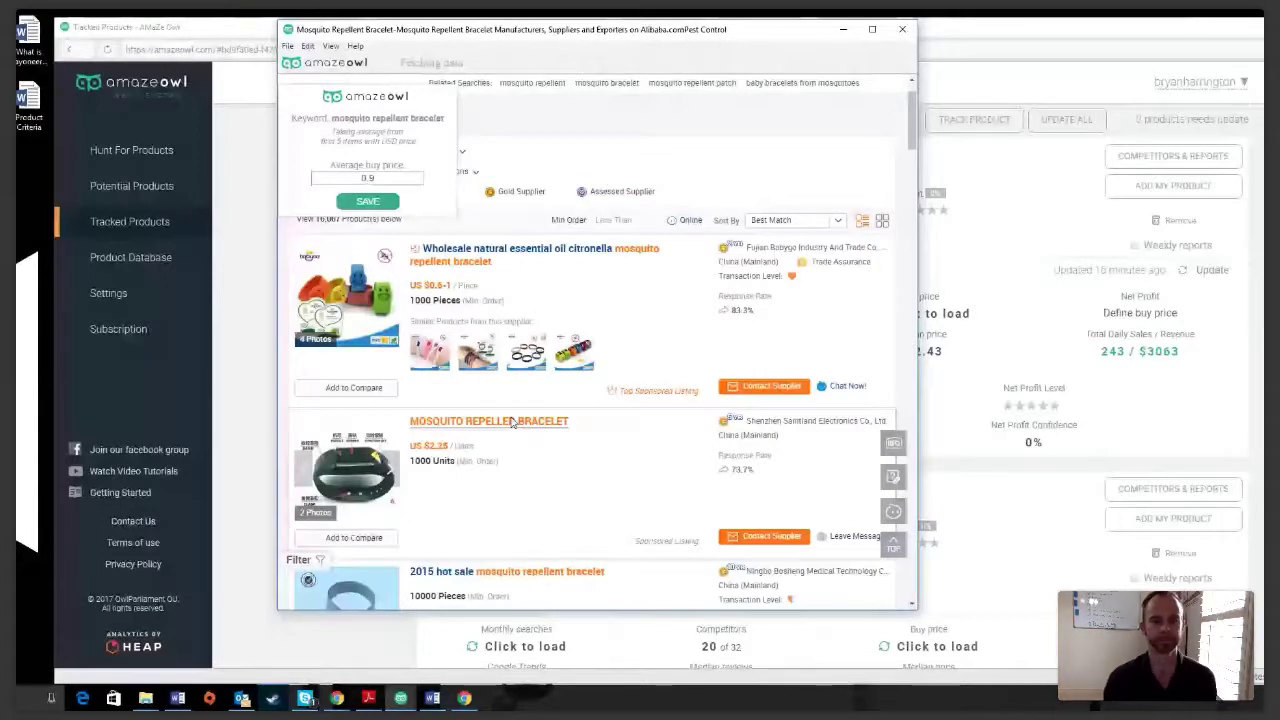
scroll(512, 423, down, 1)
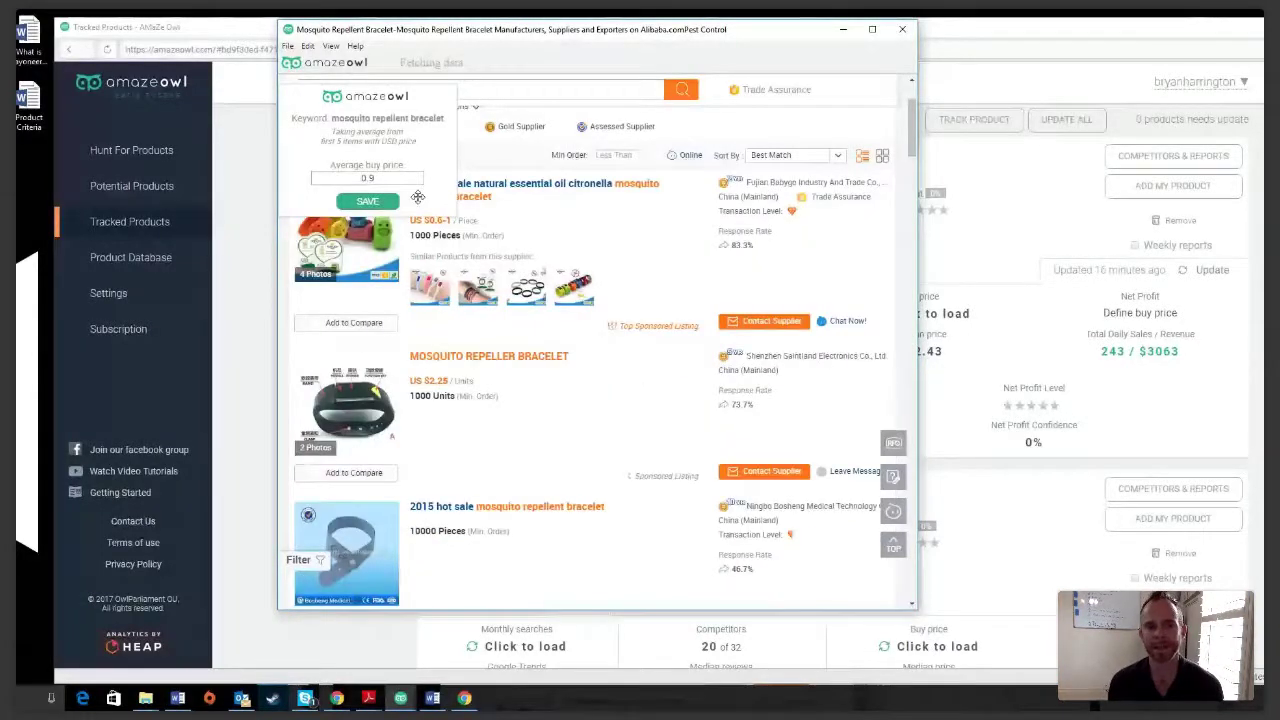
scroll(503, 353, down, 2)
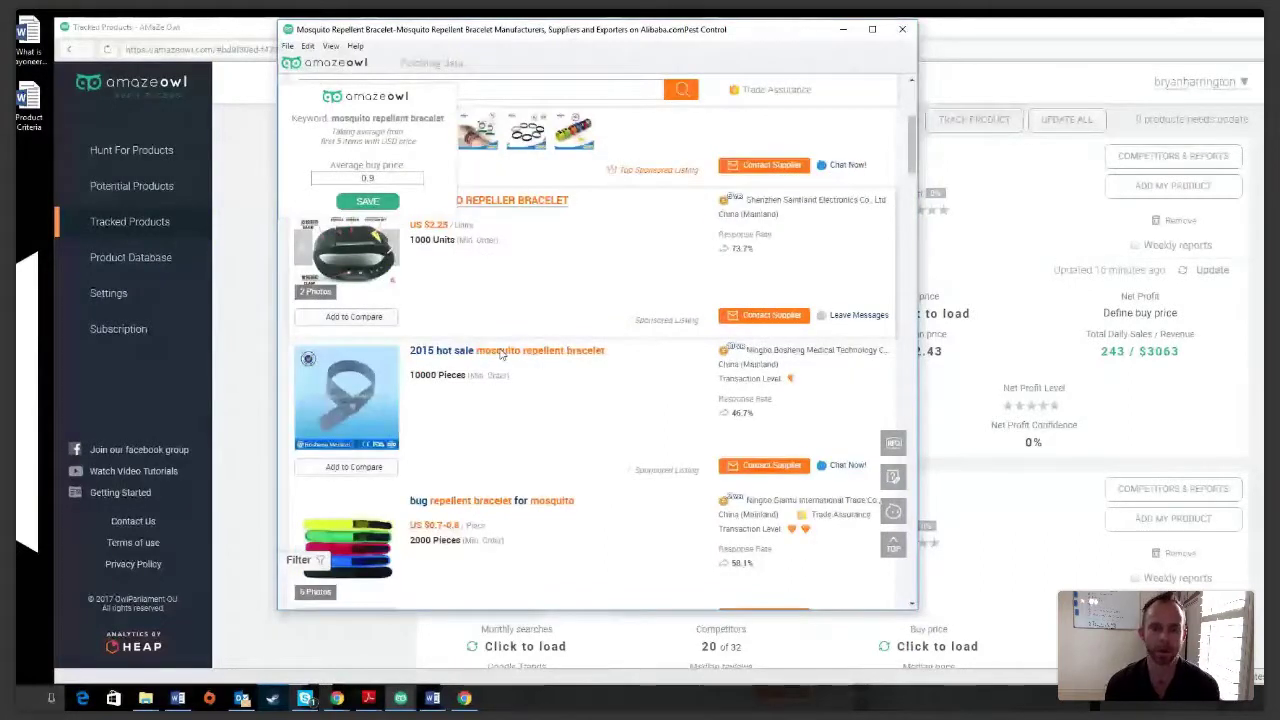
scroll(503, 355, down, 5)
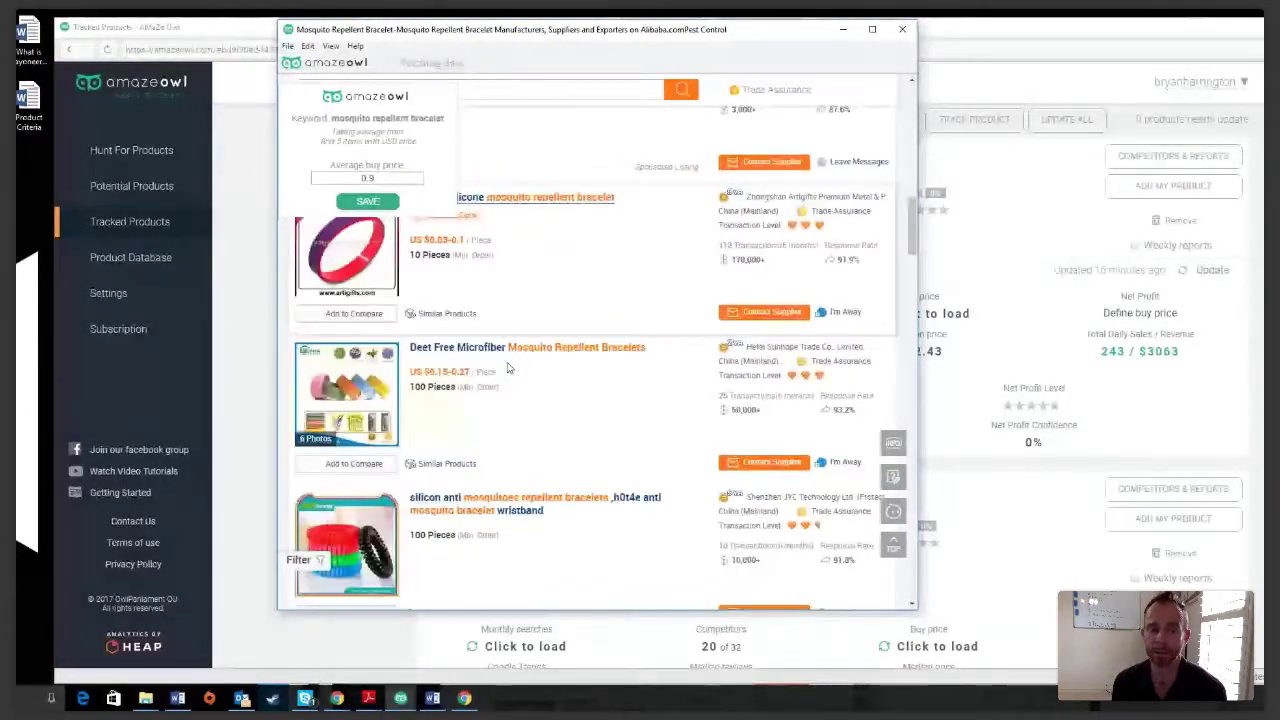
scroll(520, 380, down, 1)
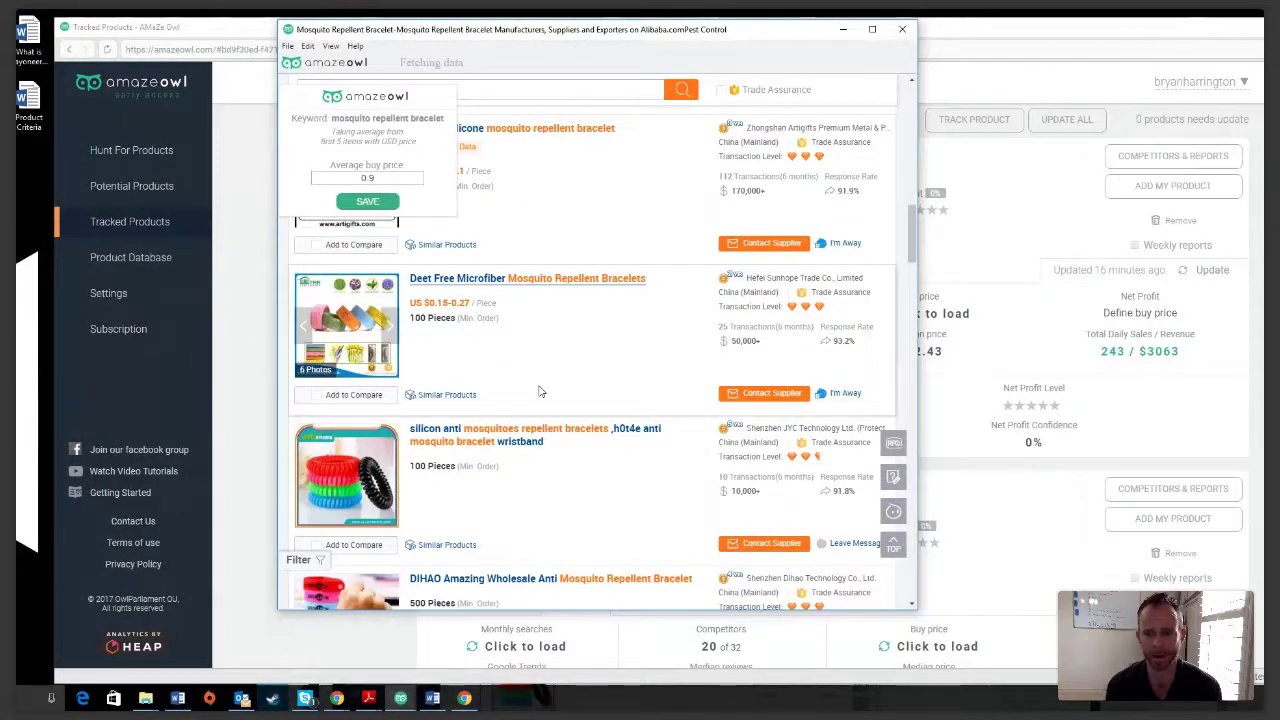
scroll(535, 400, down, 3)
scroll(530, 410, down, 1)
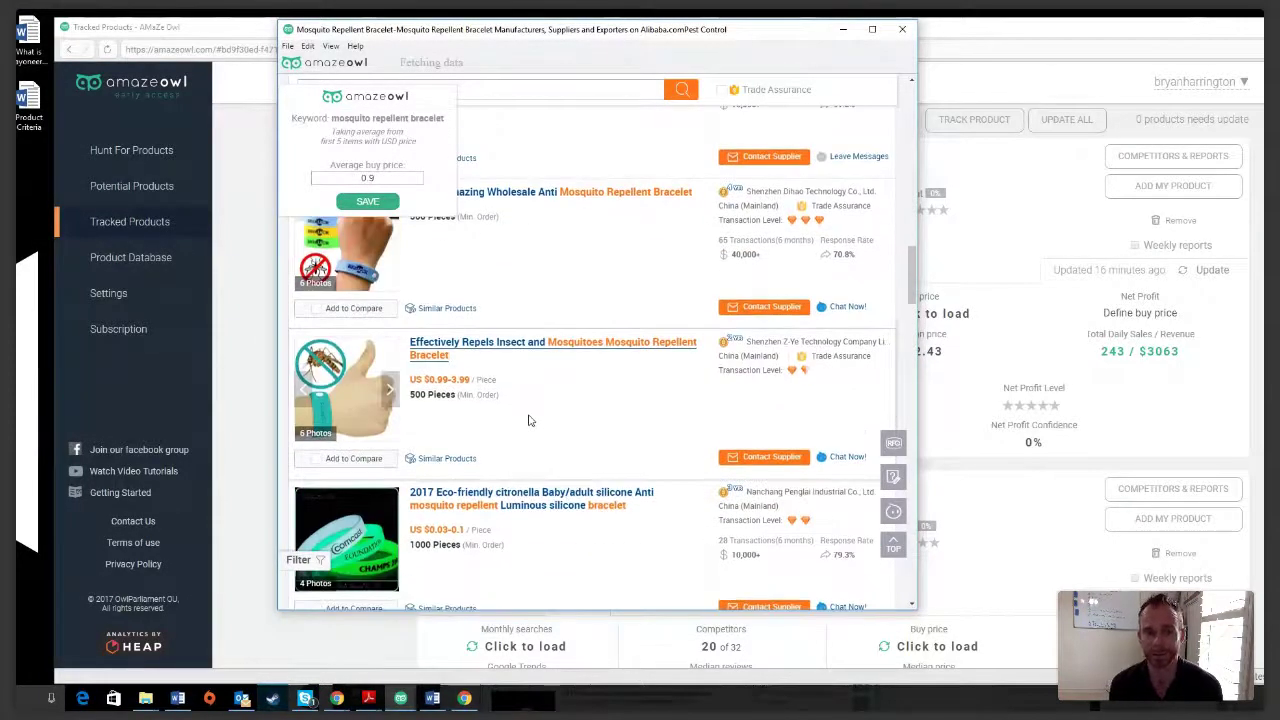
scroll(530, 420, down, 5)
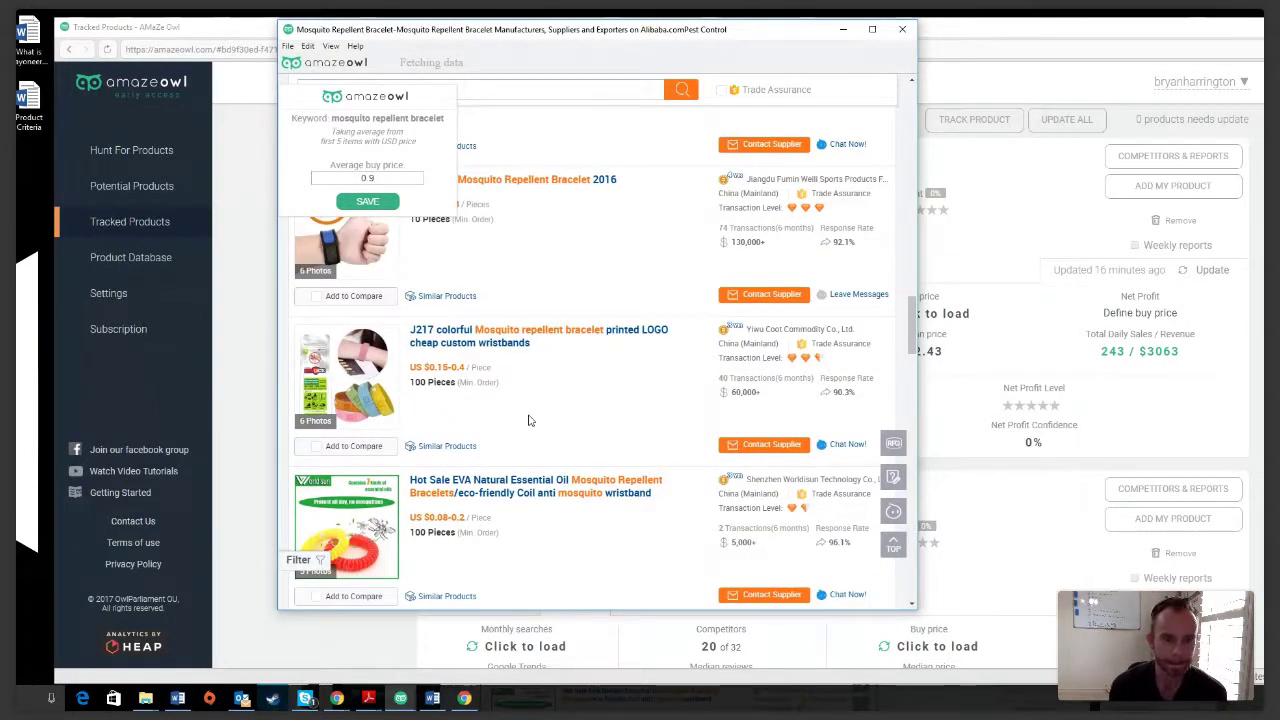
scroll(530, 420, down, 3)
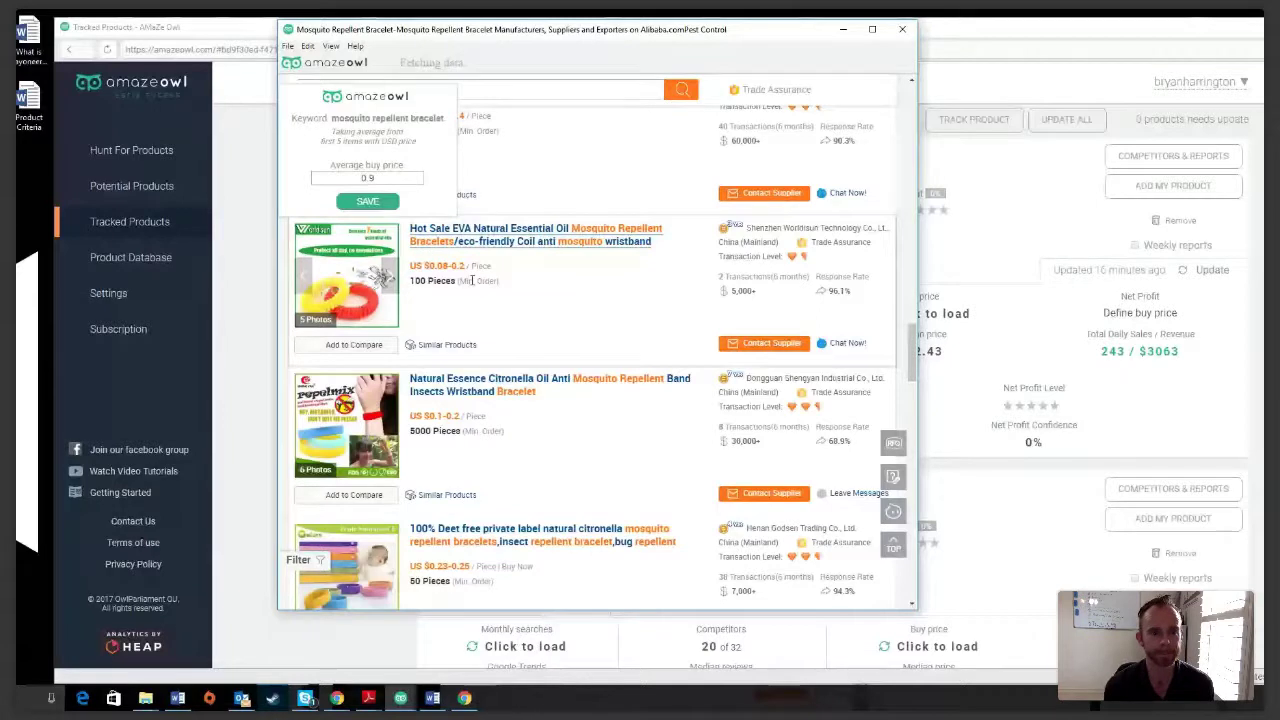
scroll(472, 283, down, 1)
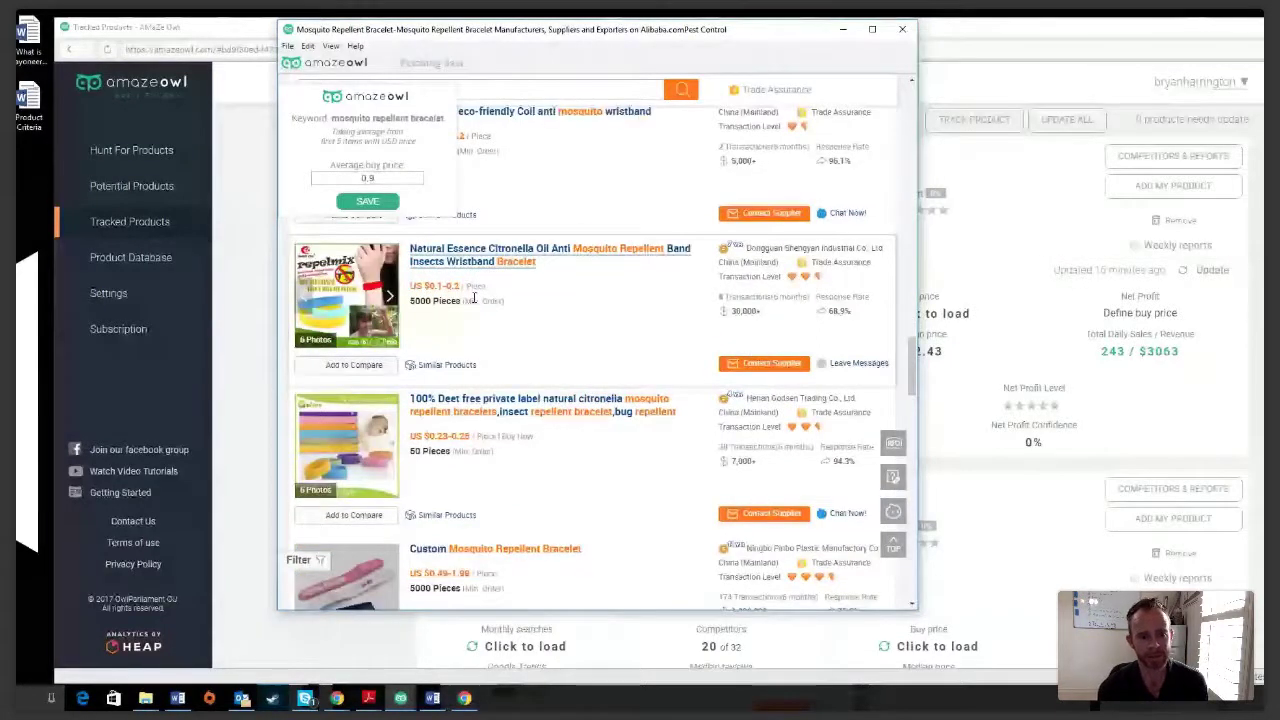
scroll(472, 400, down, 3)
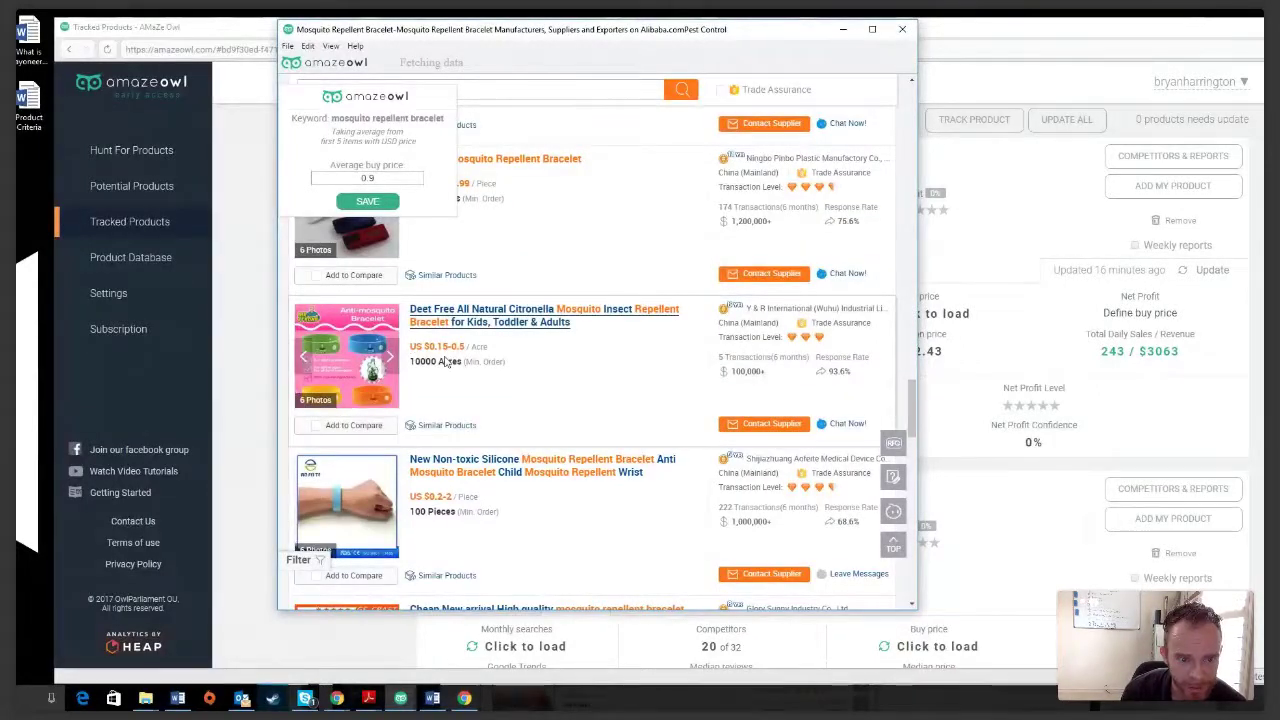
scroll(447, 363, down, 1)
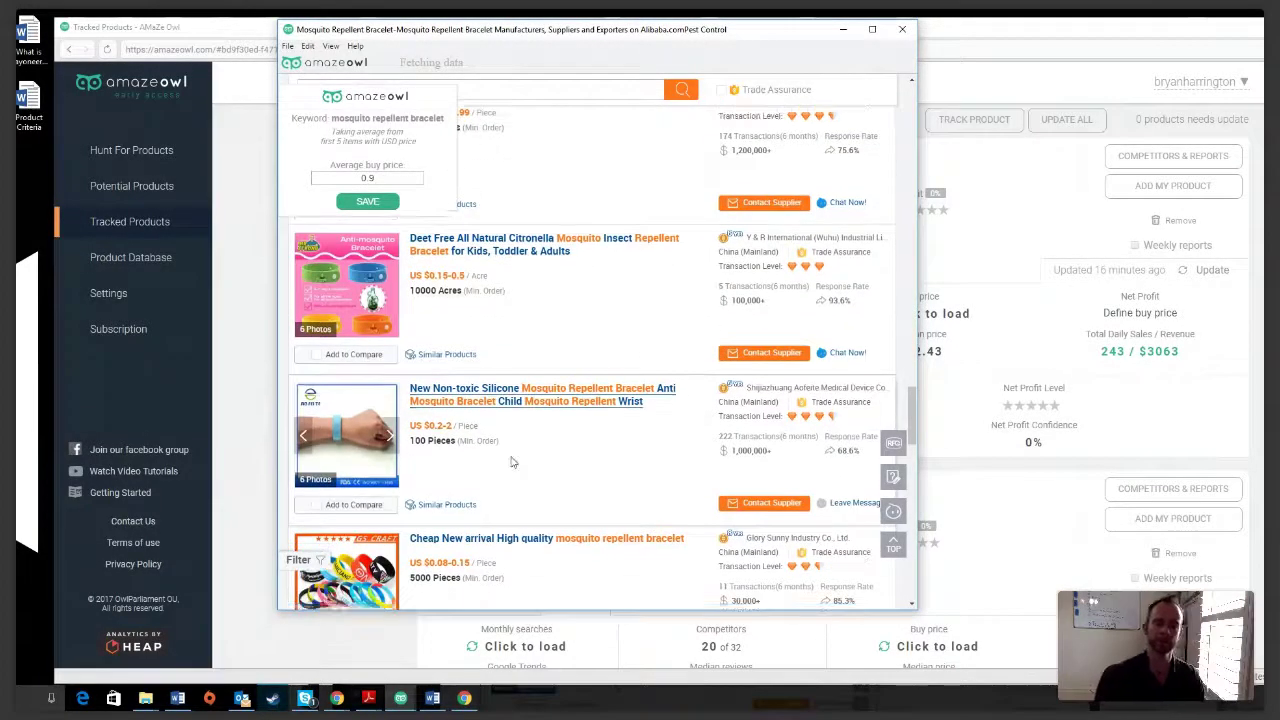
scroll(511, 461, down, 2)
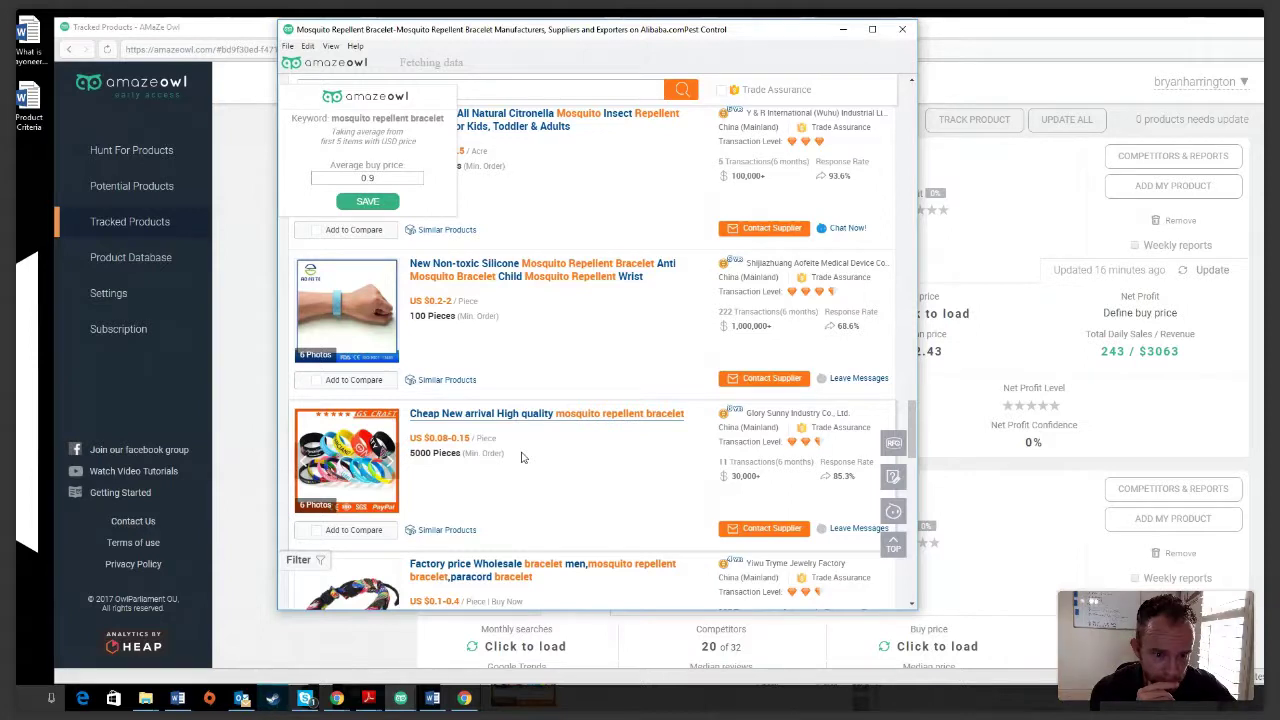
scroll(515, 454, down, 6)
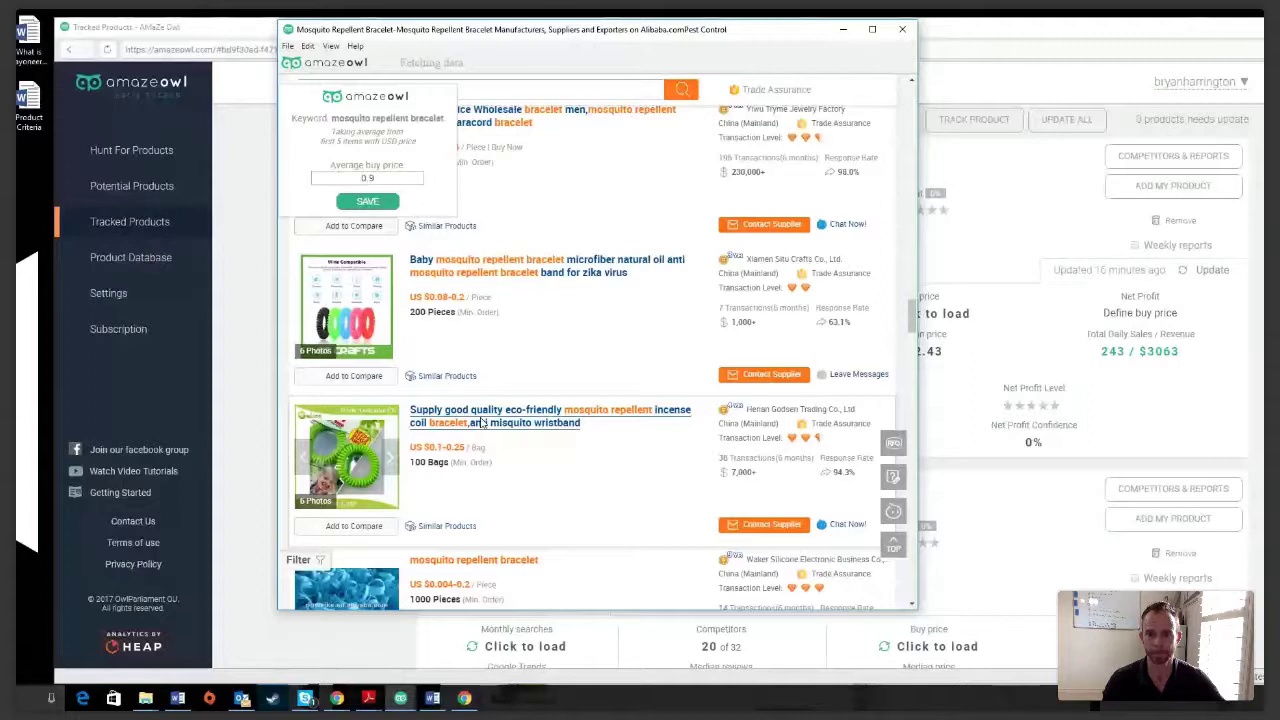
Step: Switch to the Chrome window showing Alibaba and search its products for "mosquito repellent bracelets"
click(337, 699)
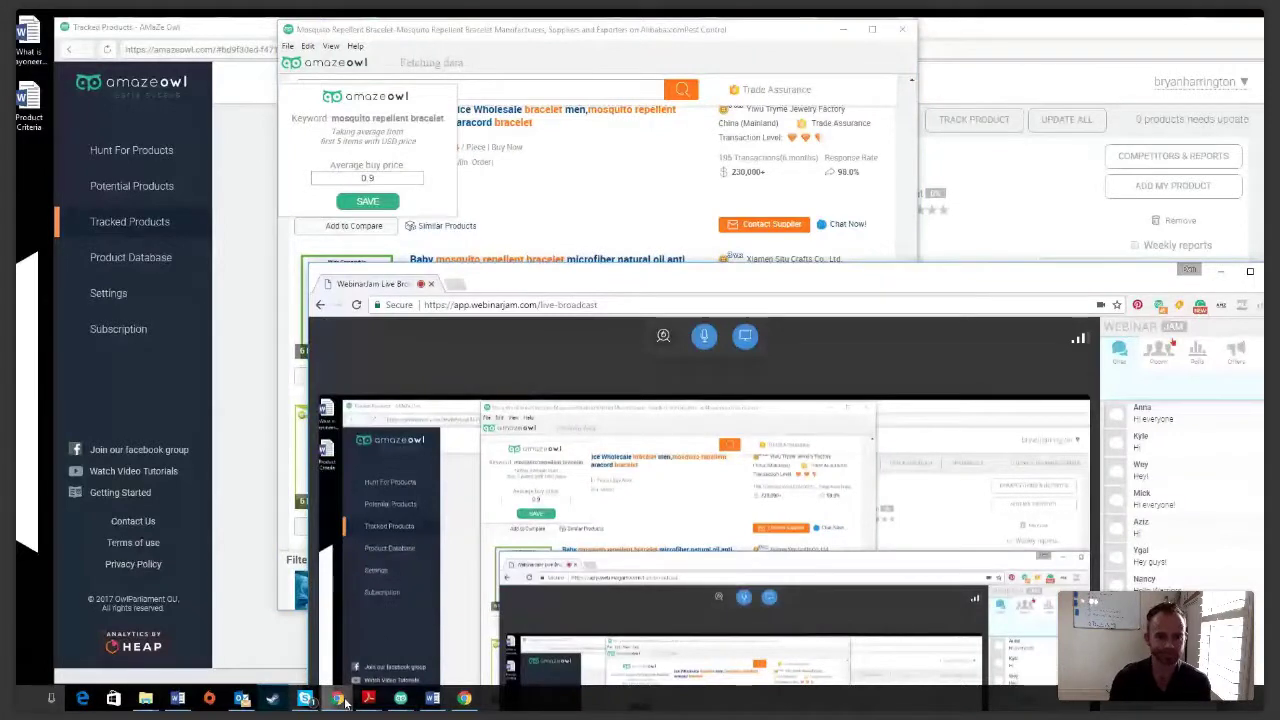
click(341, 700)
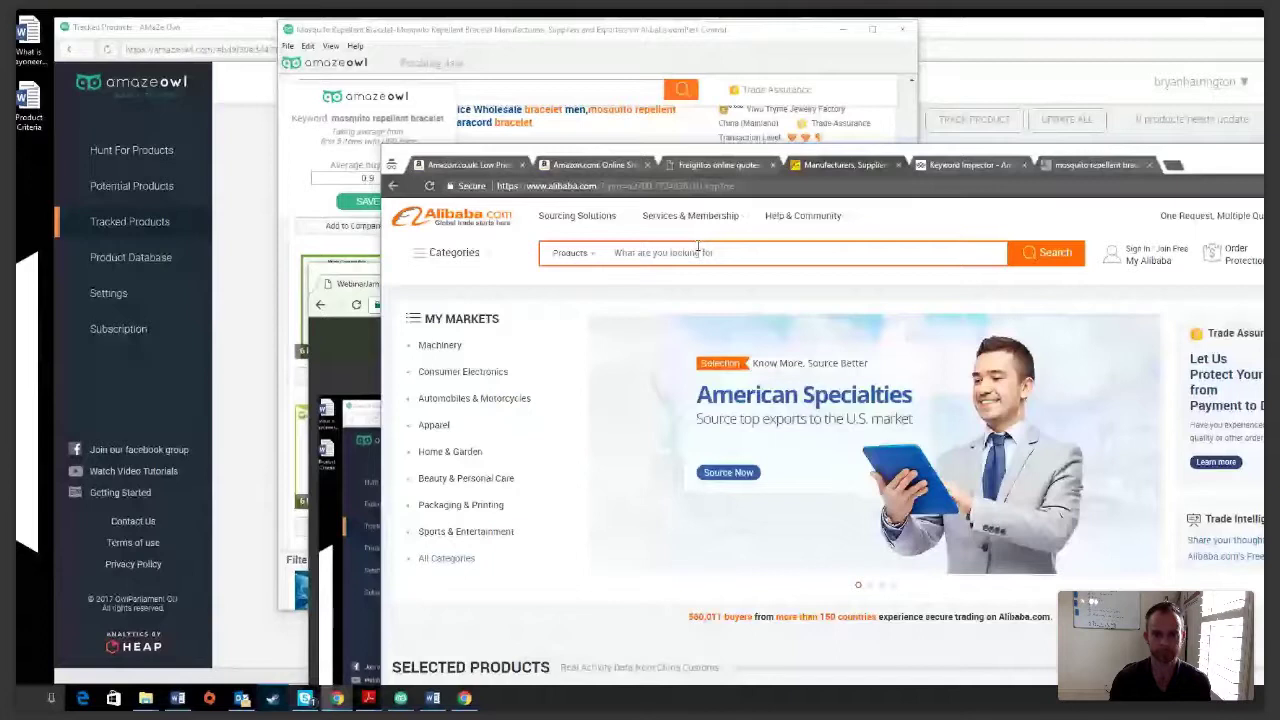
click(705, 252)
text(mosqui)
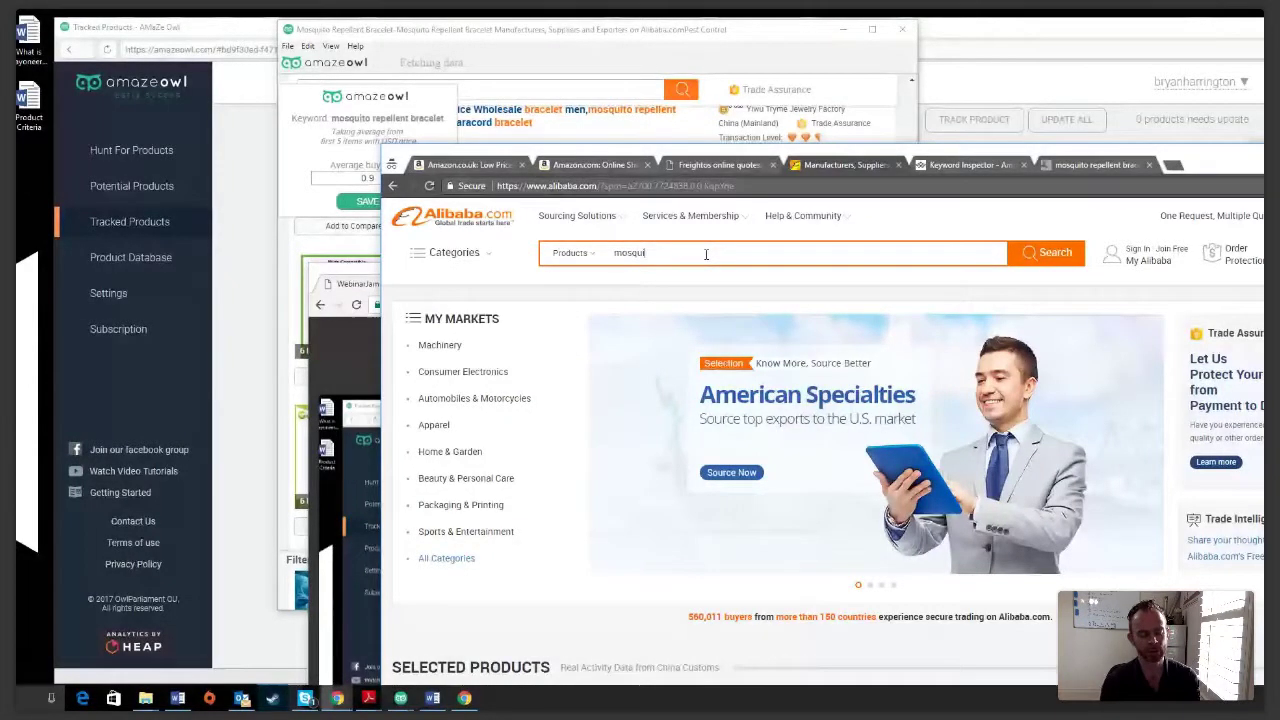
text(to repellent bra)
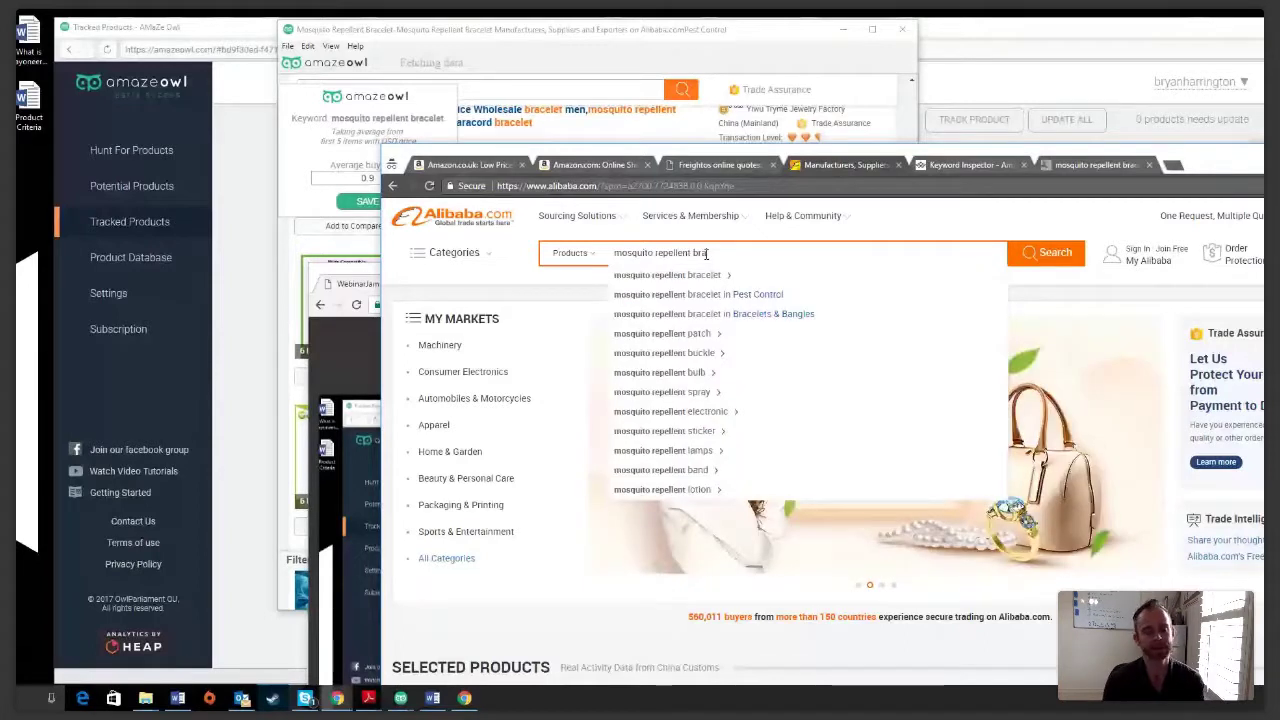
text(celets)
key(Return)
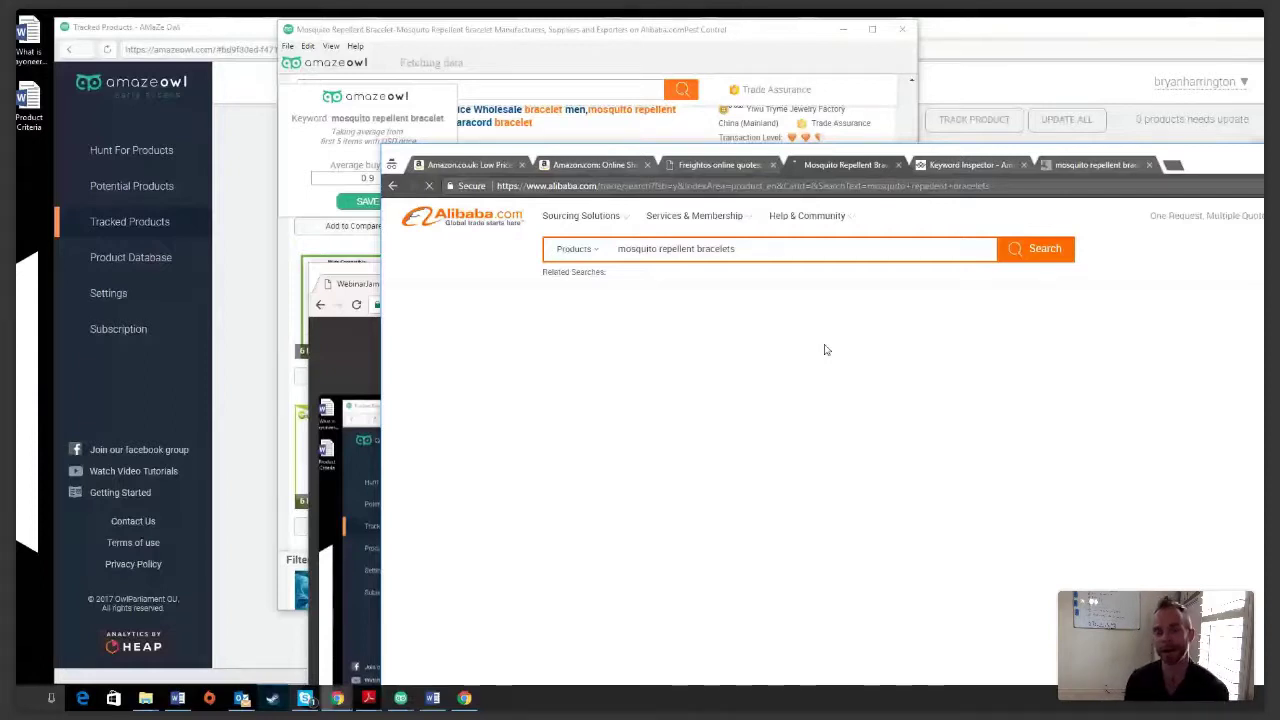
Step: Open the silicon anti mosquitoes repellent bracelets listing, reposition the browser window, and review the product details and supplier information
scroll(885, 407, down, 3)
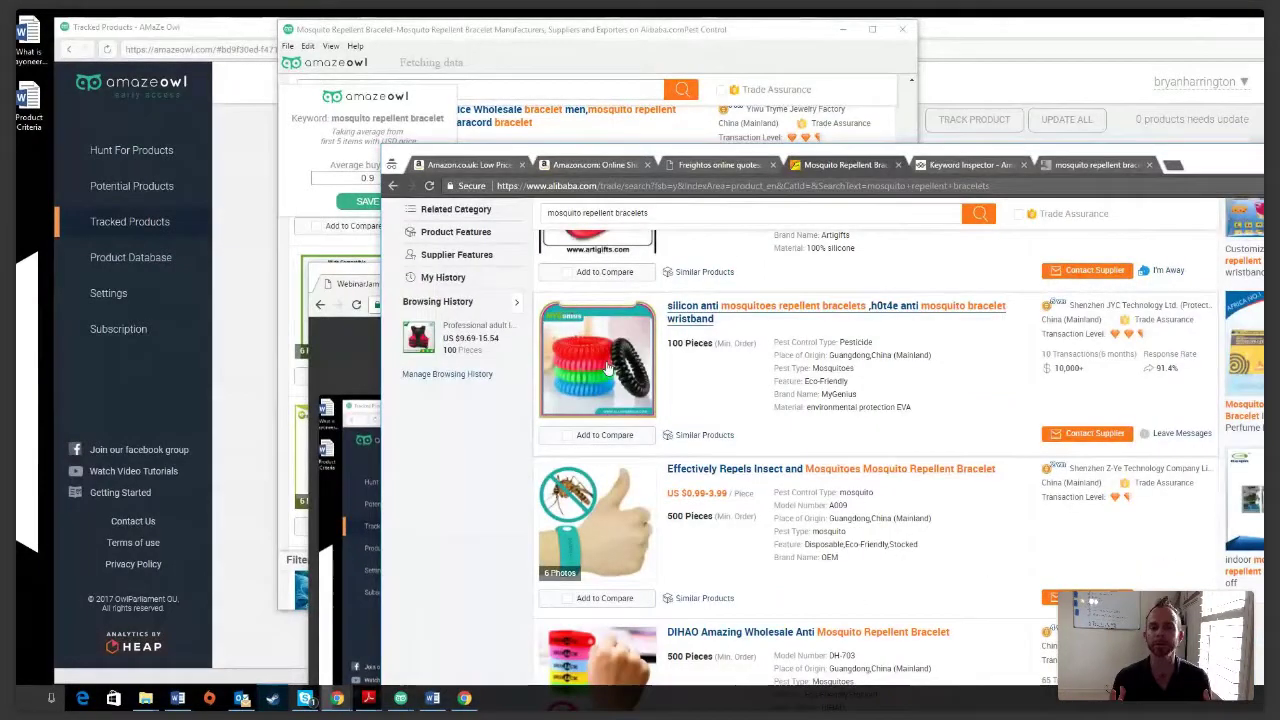
click(606, 368)
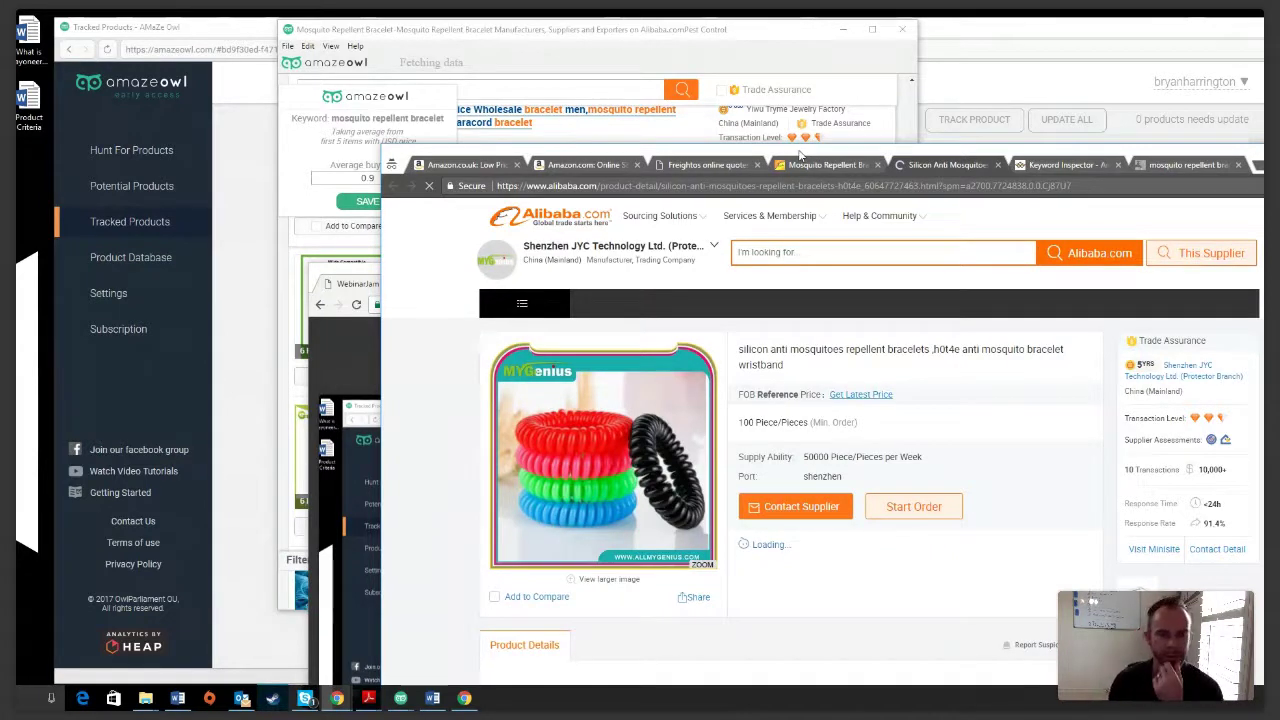
drag(800, 155, 624, 57)
scroll(654, 440, down, 2)
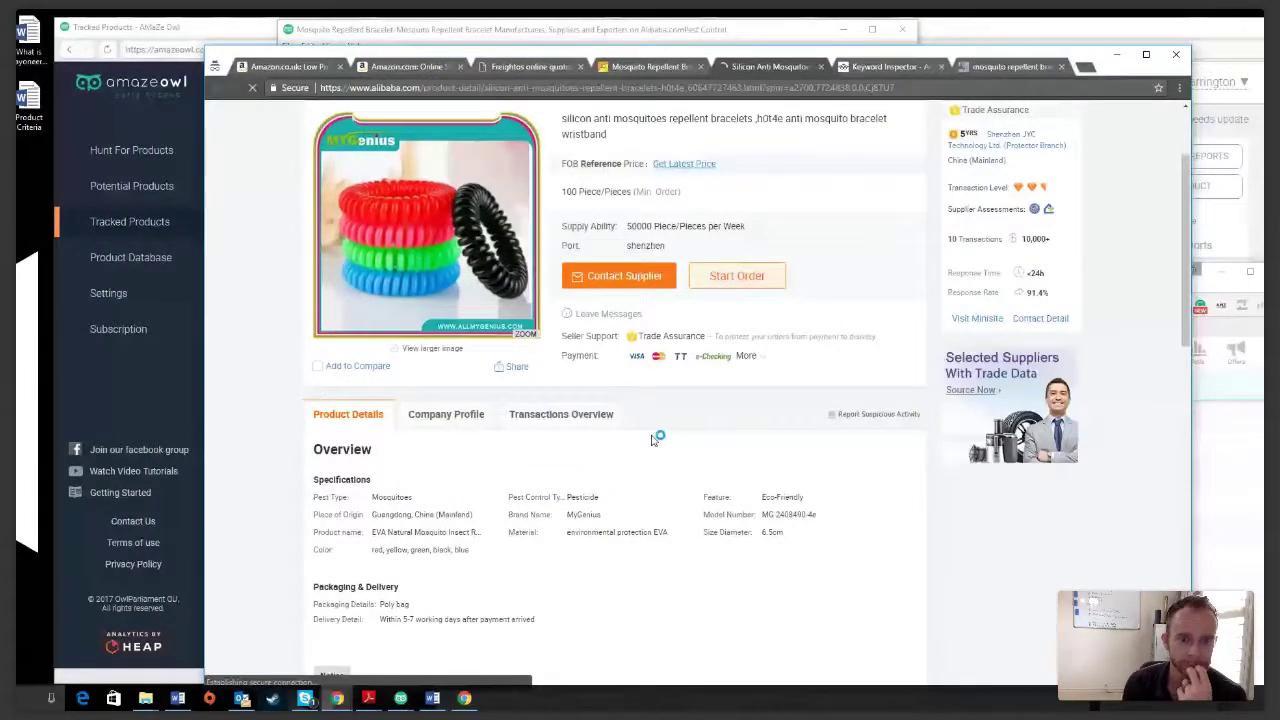
scroll(655, 400, down, 3)
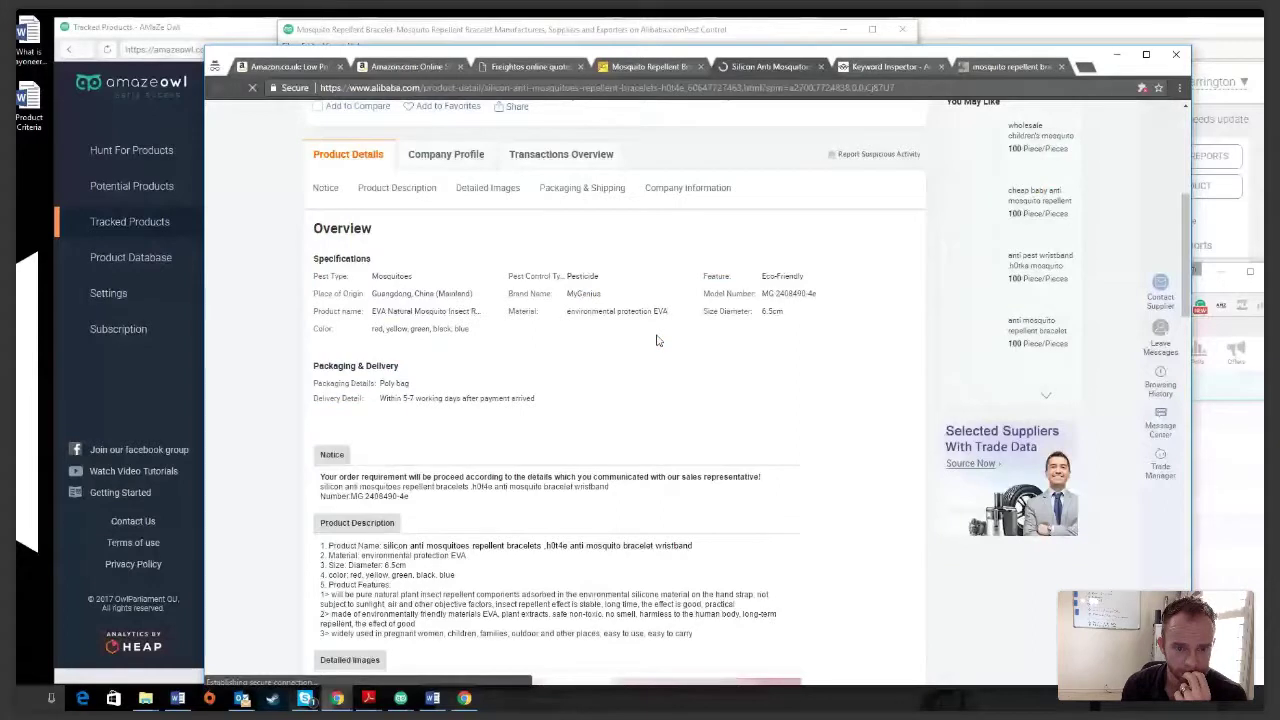
scroll(657, 341, down, 10)
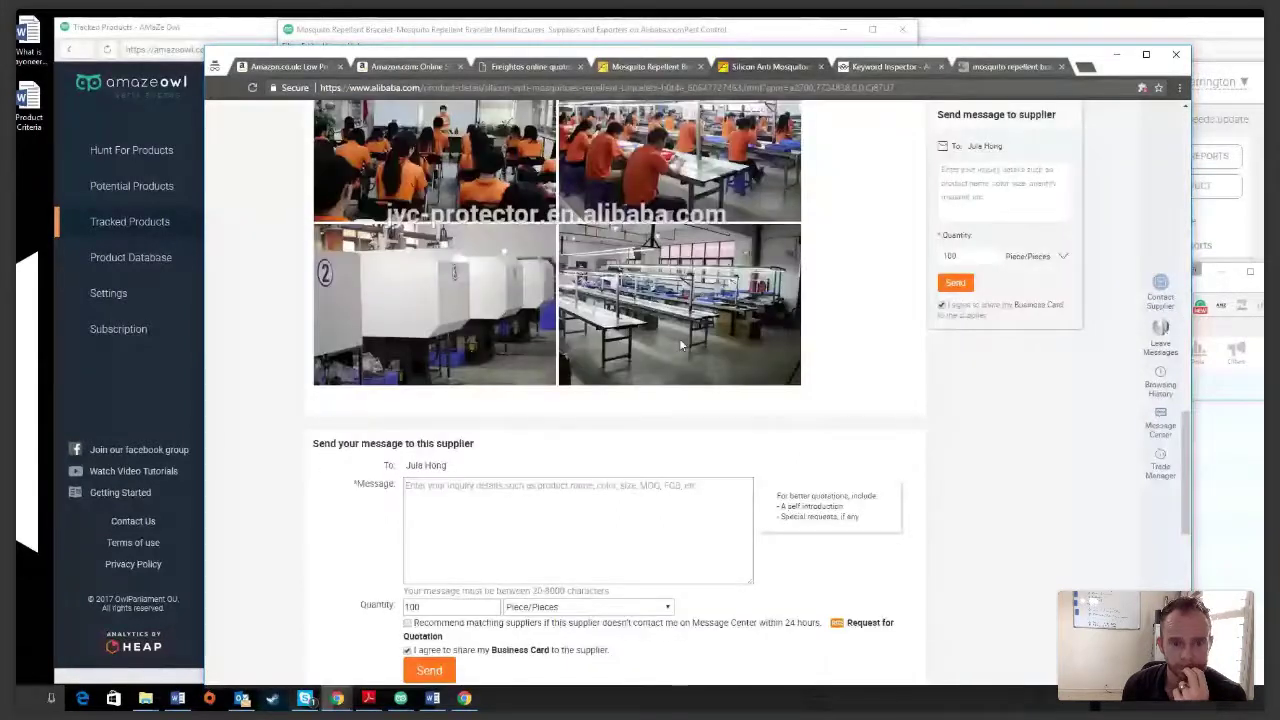
scroll(679, 338, up, 10)
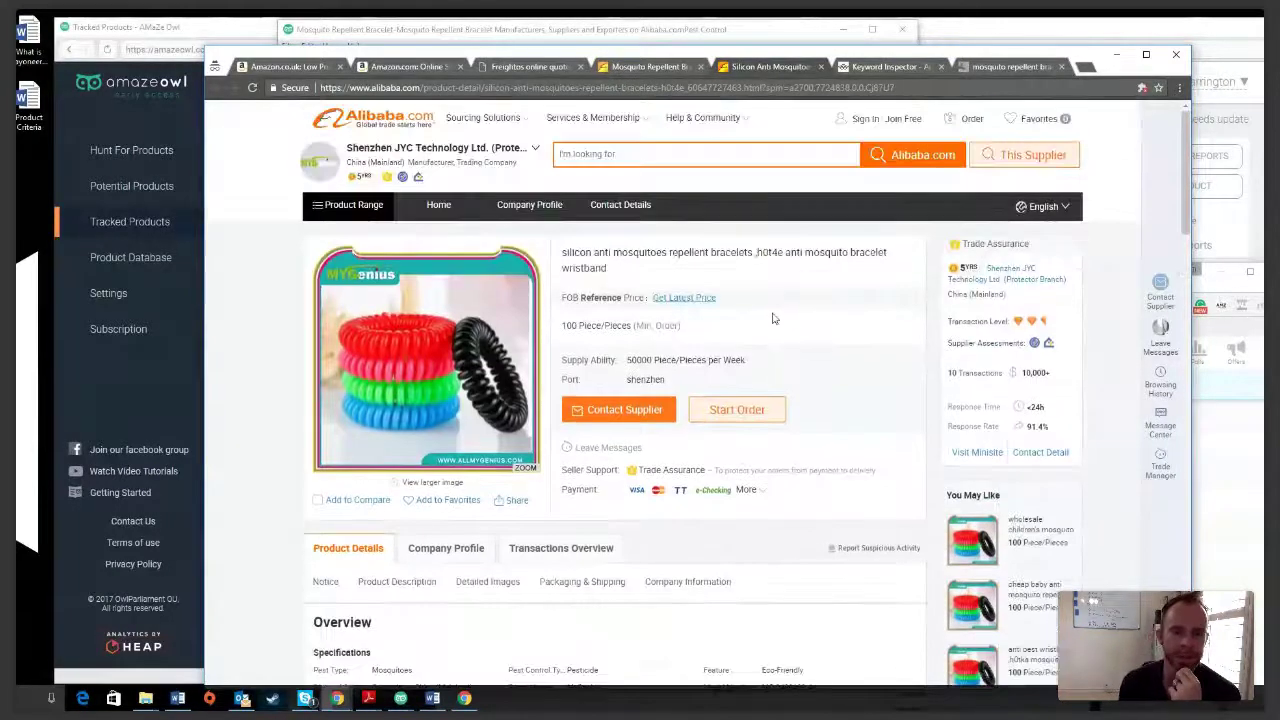
Step: Return to the Alibaba search results and open the eco-friendly mosquito repellent incense coil bracelet listing
click(666, 68)
scroll(614, 454, down, 6)
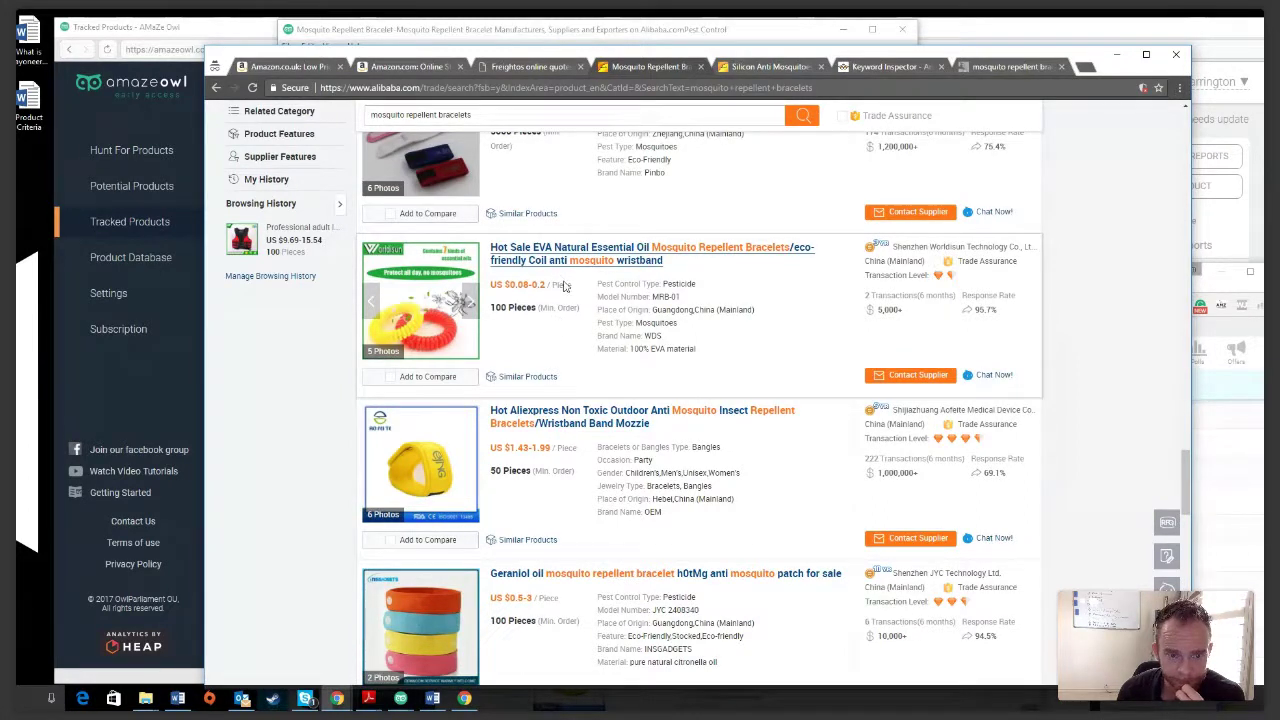
scroll(561, 316, down, 1)
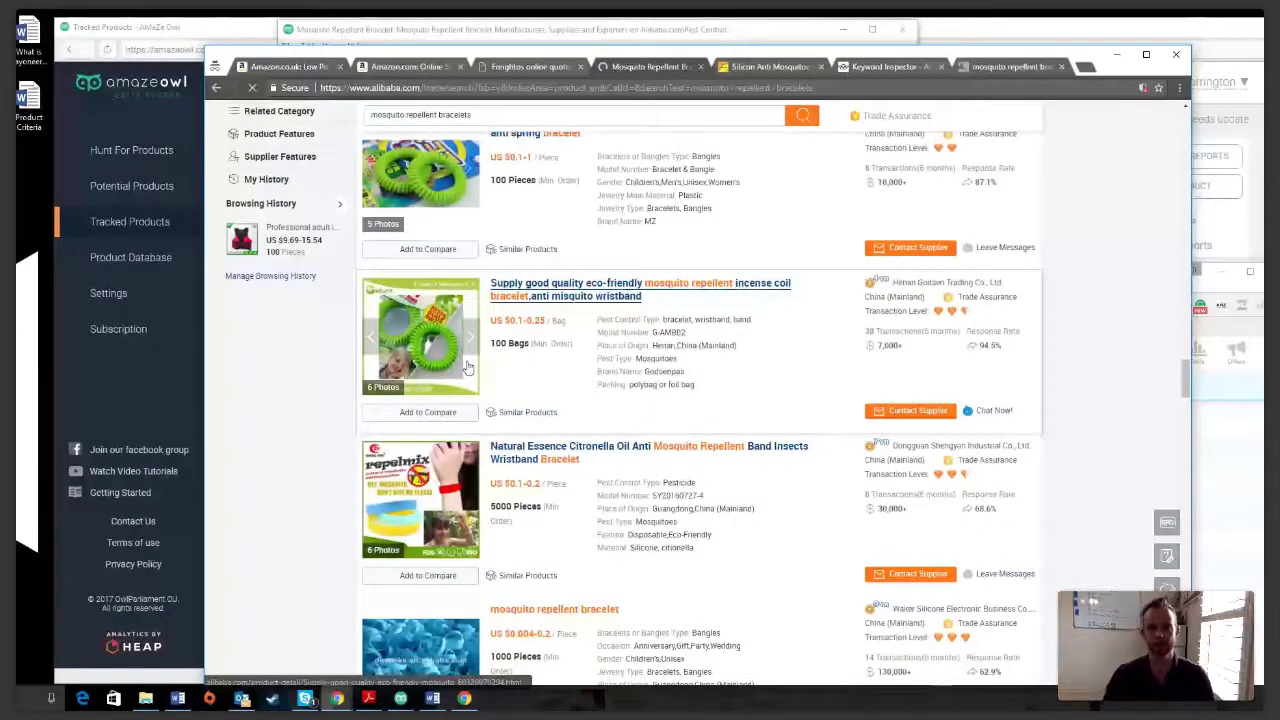
click(467, 368)
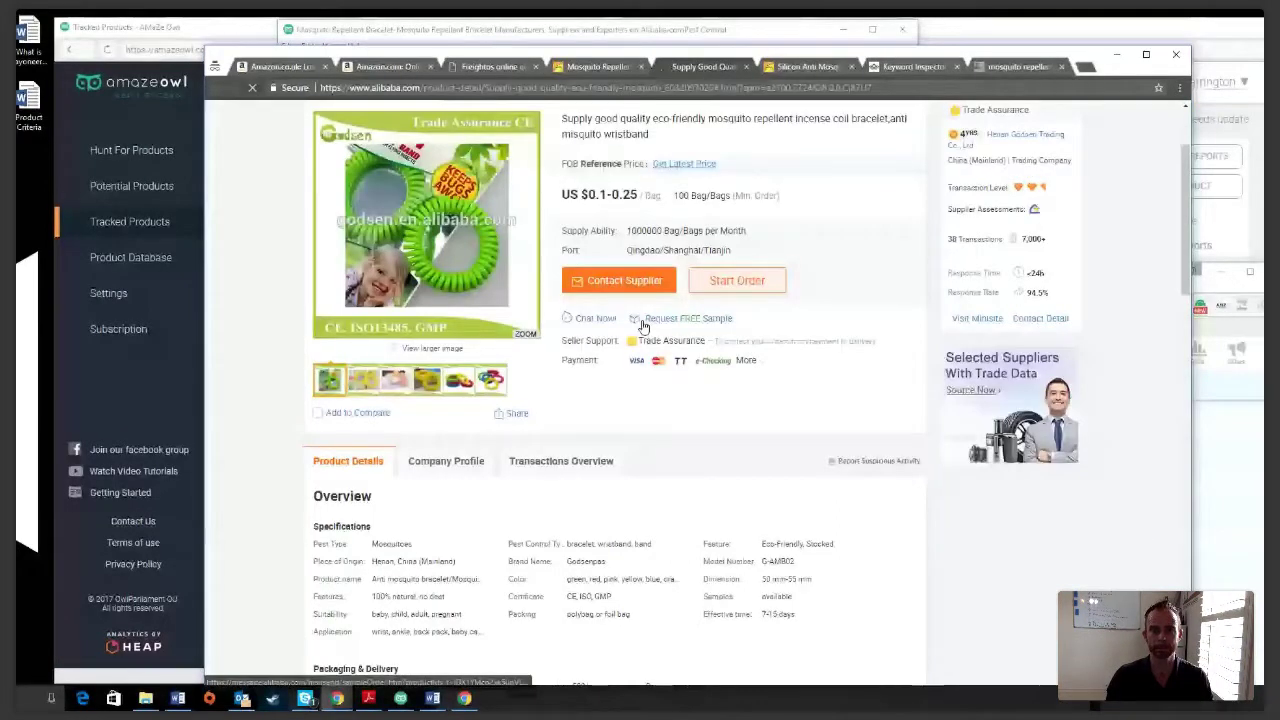
Step: Review the incense coil bracelet's specifications, packaging and delivery details, ingredients, photos and description
scroll(785, 488, down, 2)
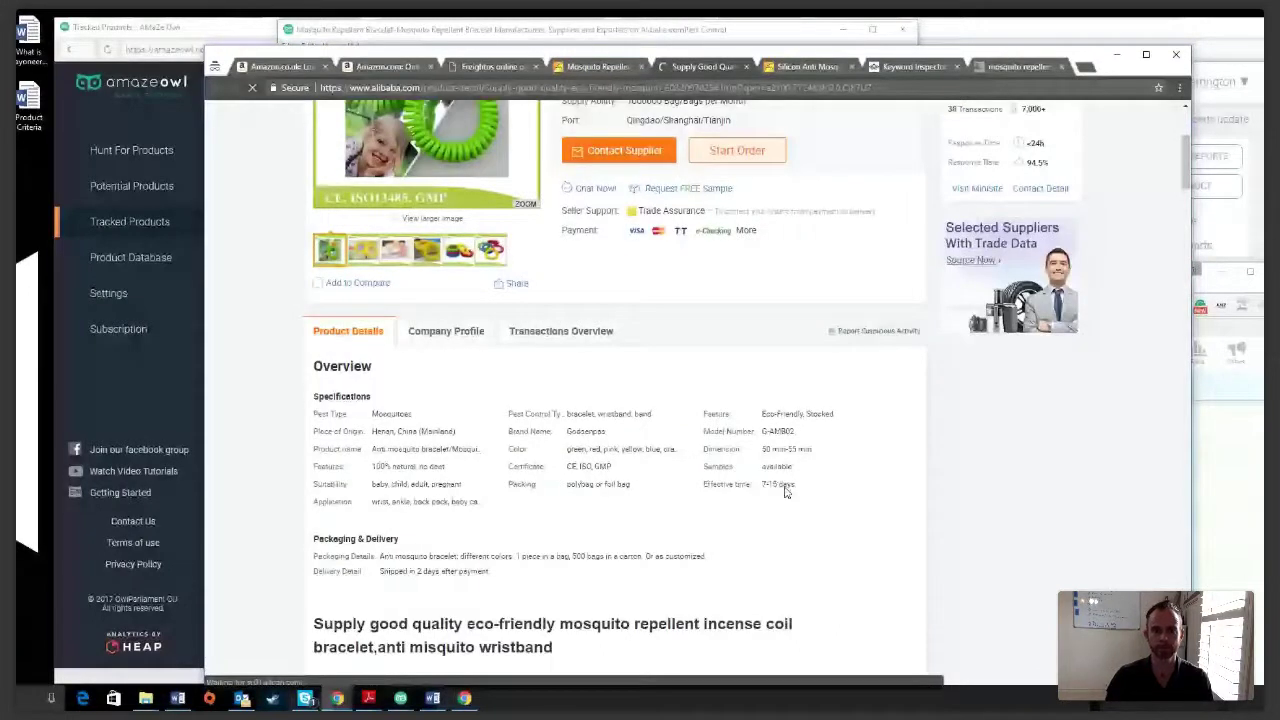
scroll(785, 488, down, 1)
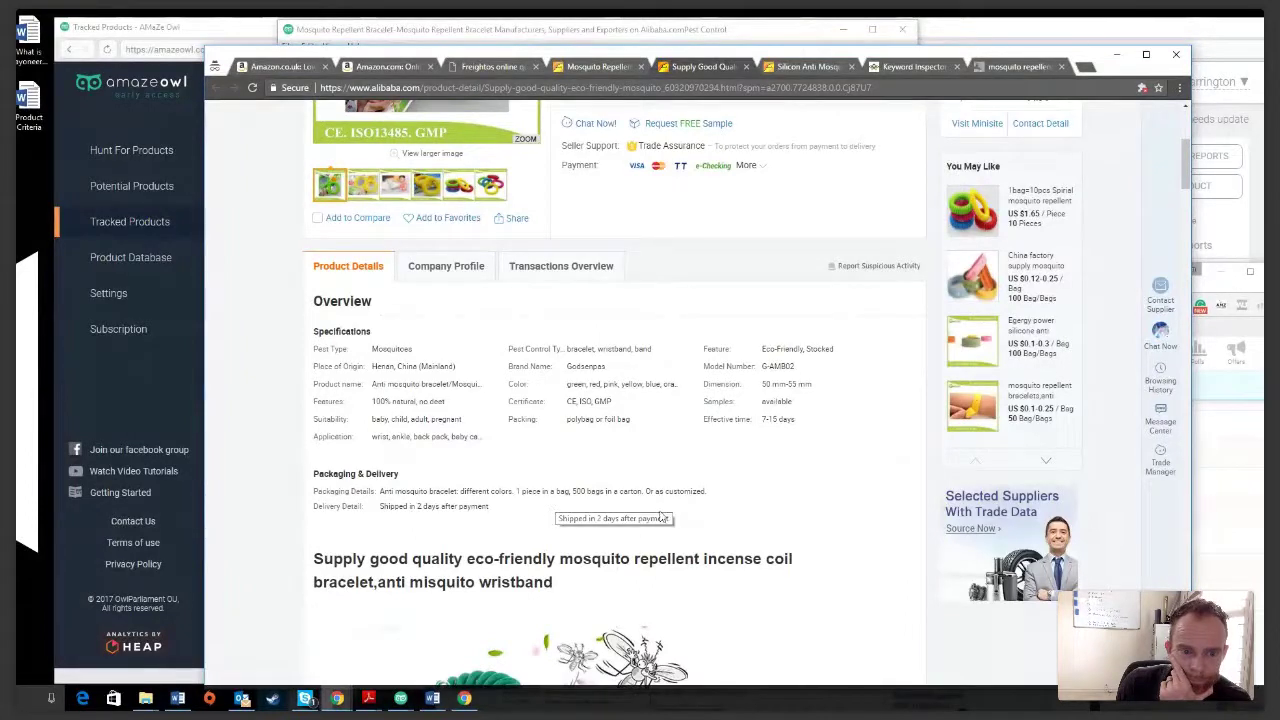
scroll(762, 500, down, 1)
scroll(762, 500, down, 5)
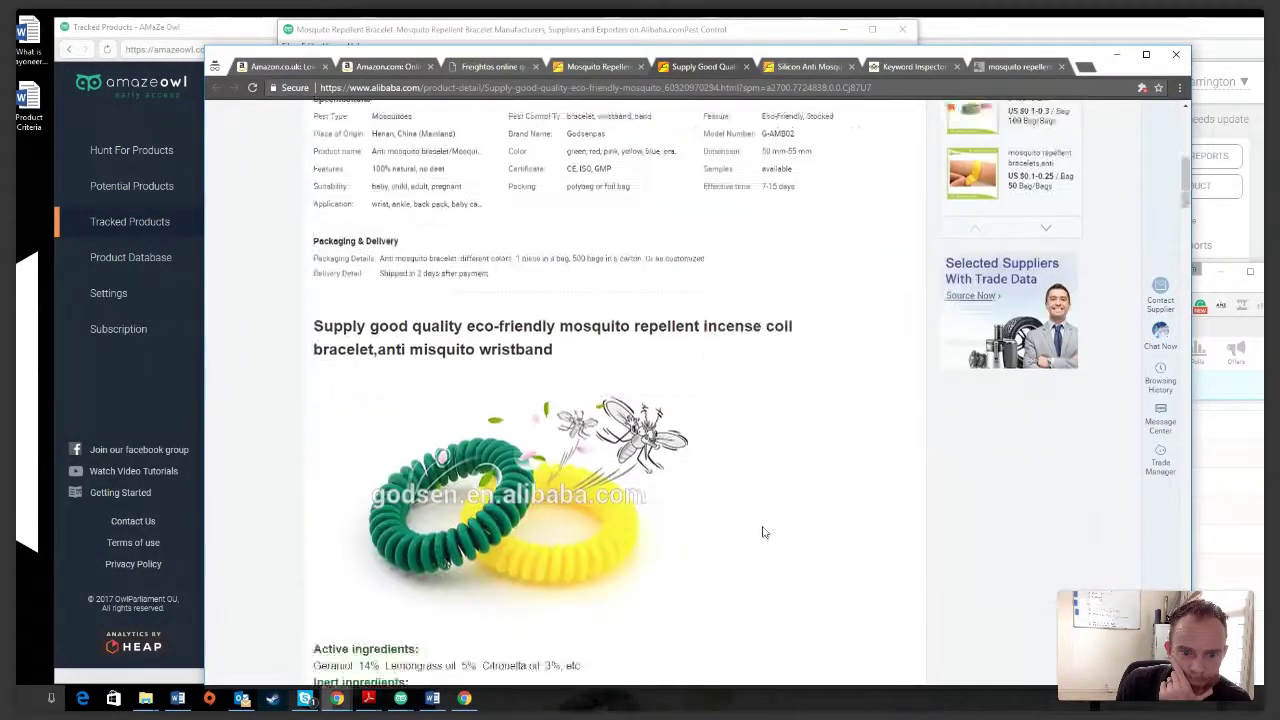
scroll(613, 307, down, 8)
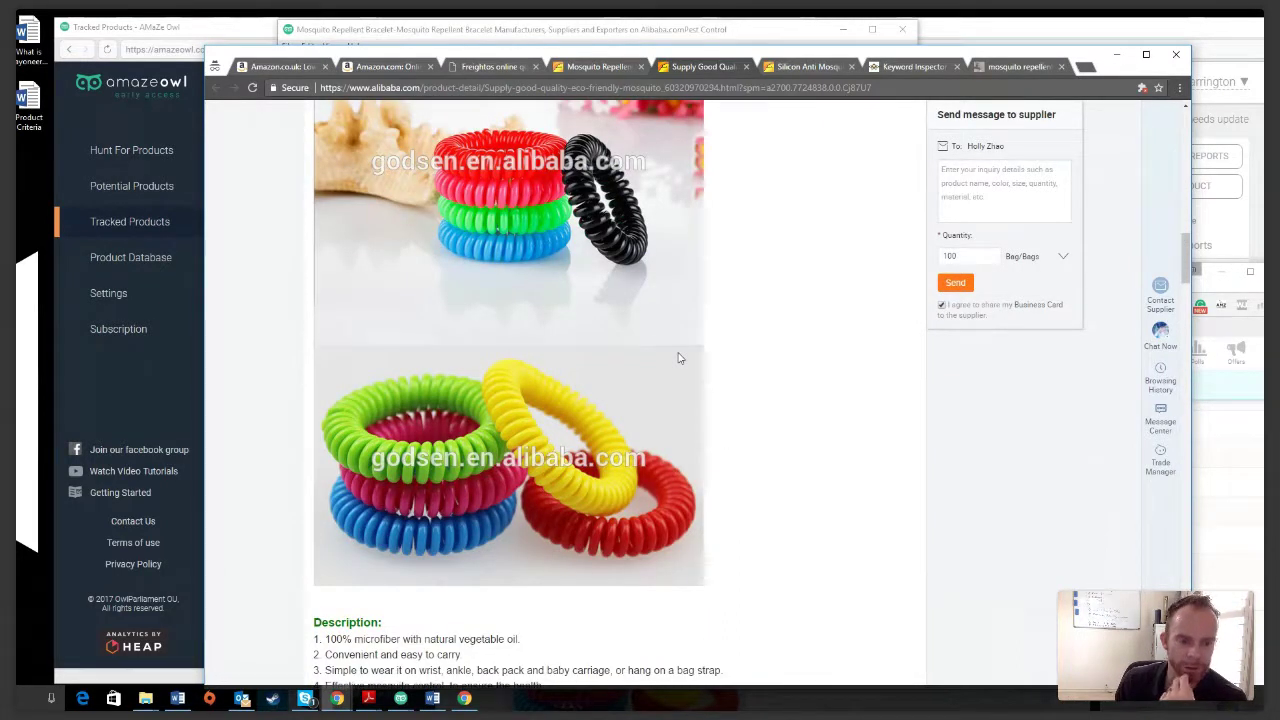
scroll(743, 446, down, 2)
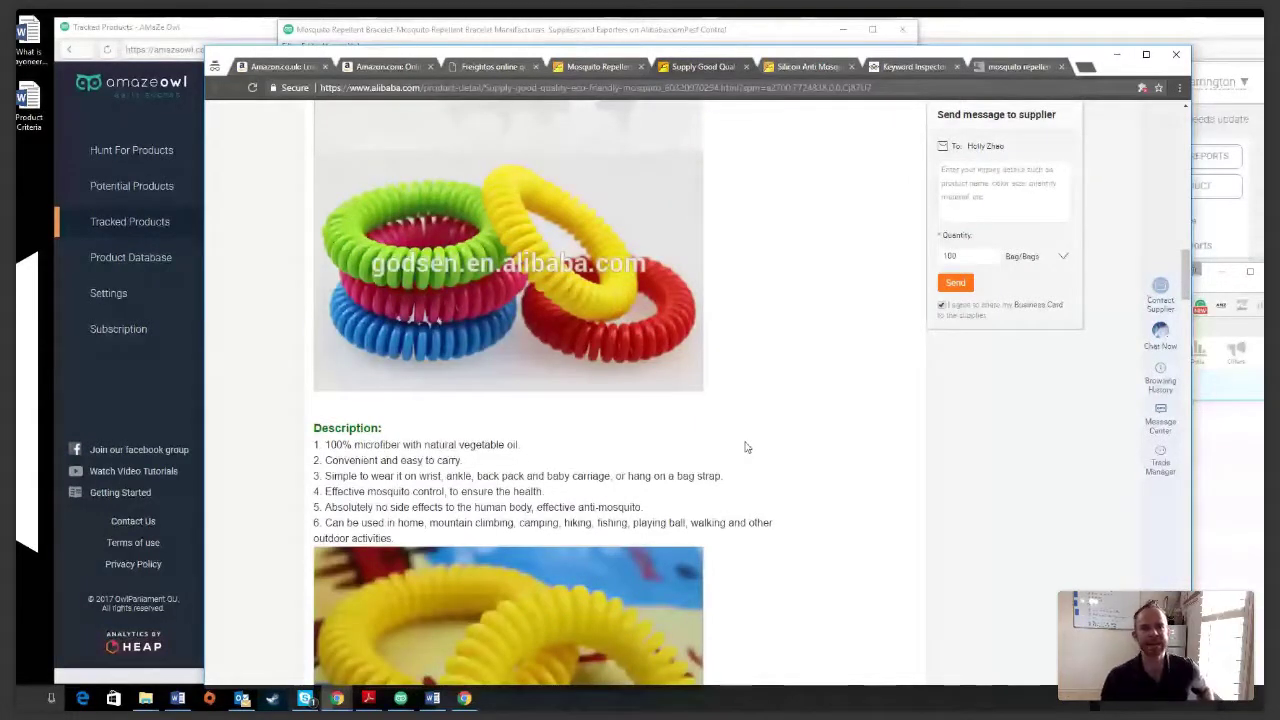
scroll(744, 447, up, 10)
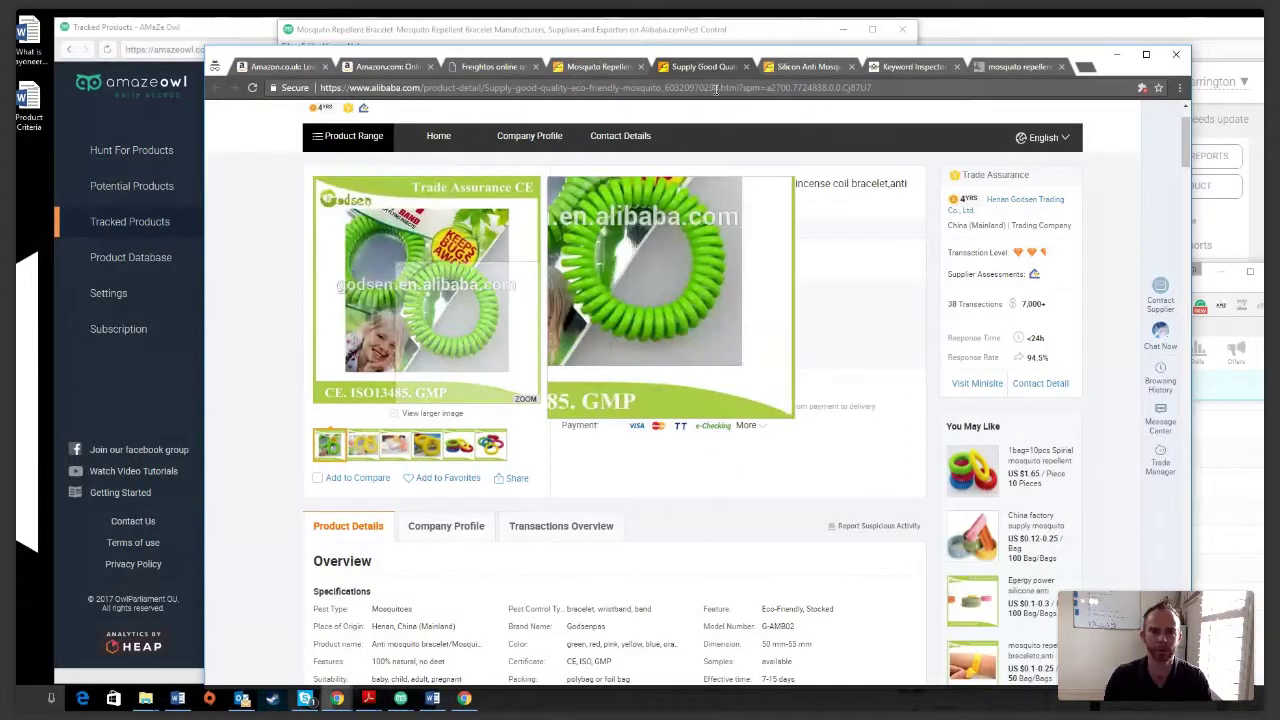
Step: Go back to the Alibaba results and compare prices and minimum orders of other repellent bracelet suppliers
click(598, 67)
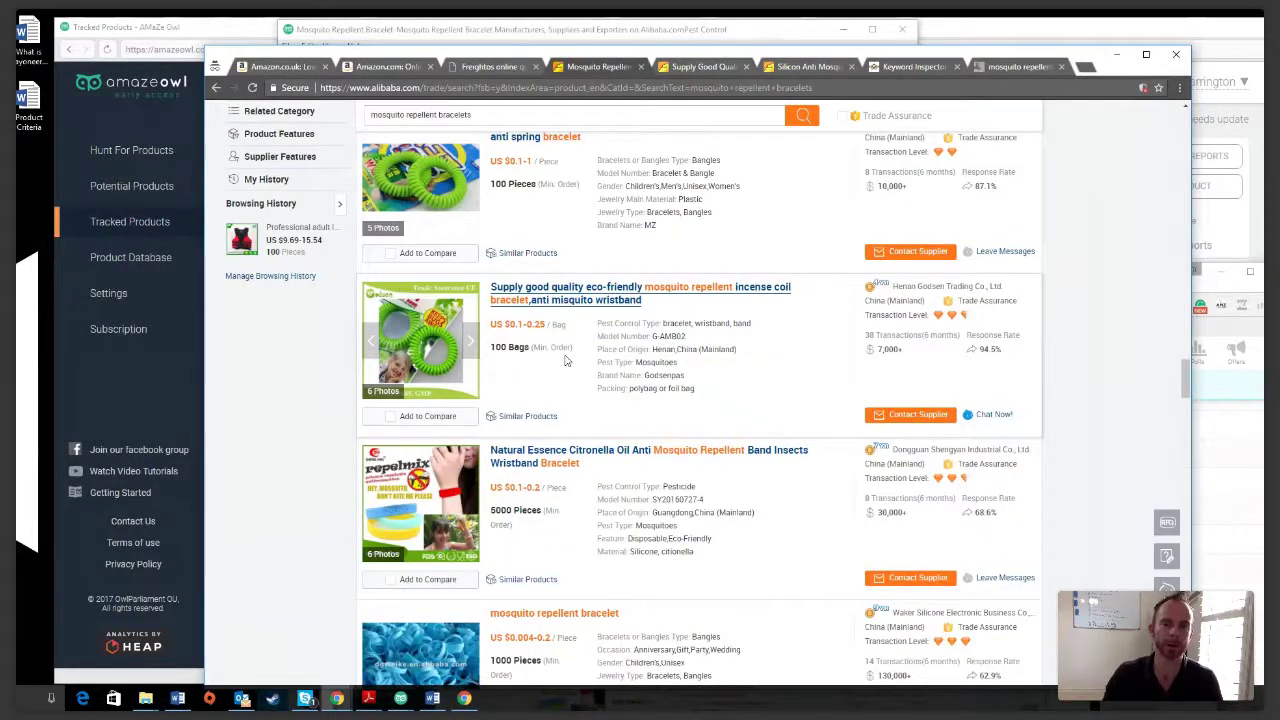
scroll(565, 360, down, 5)
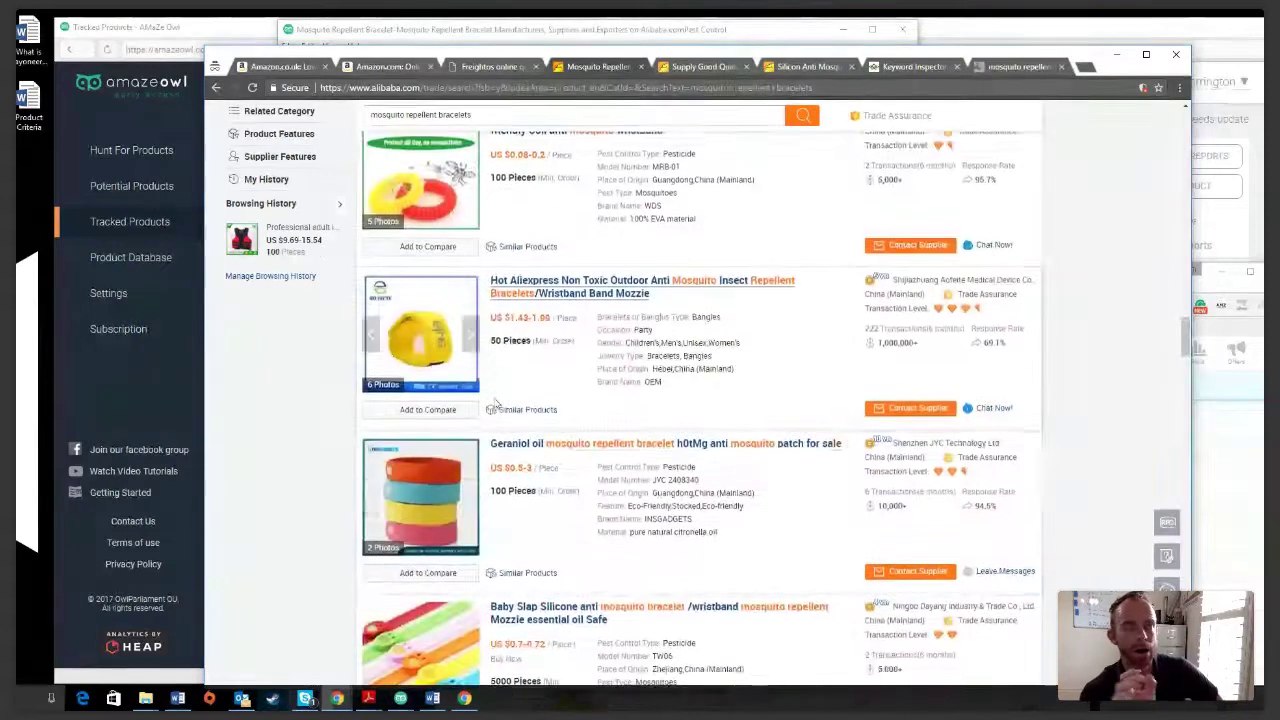
scroll(494, 403, up, 1)
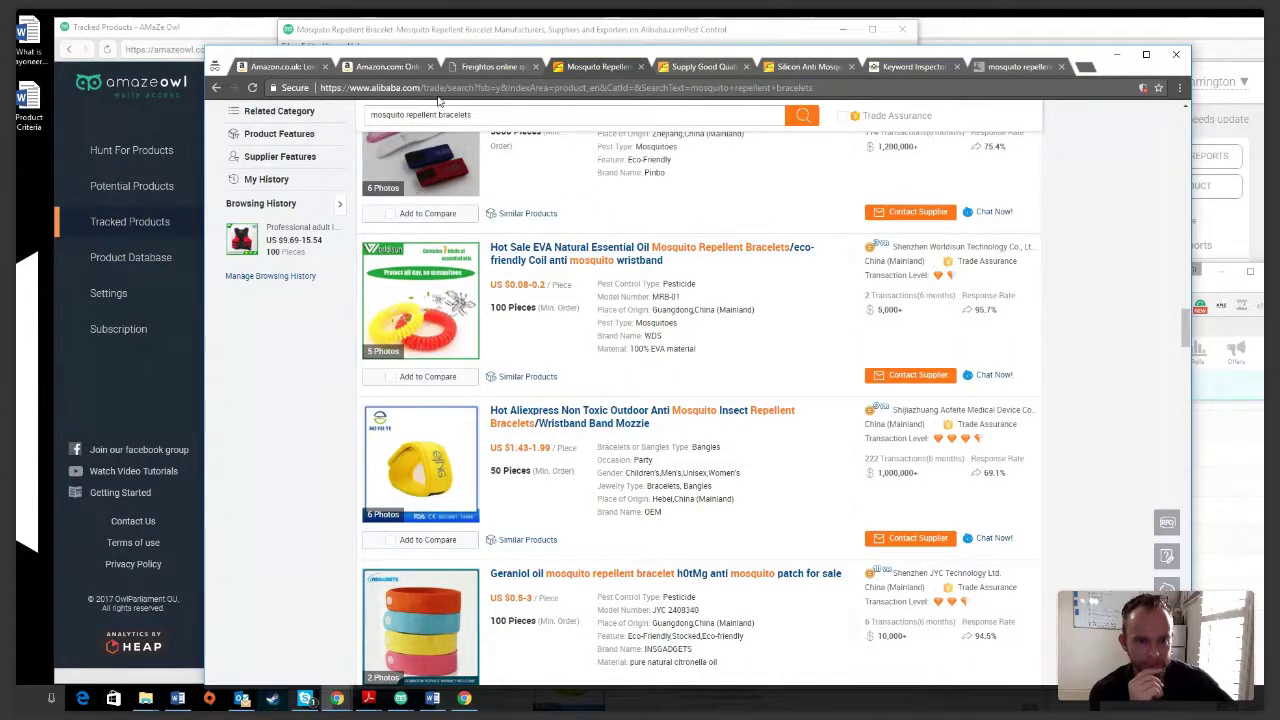
Step: Search Amazon.com for "mosquito repellent bracelet" and examine the pack sizes and prices of competing products
click(388, 64)
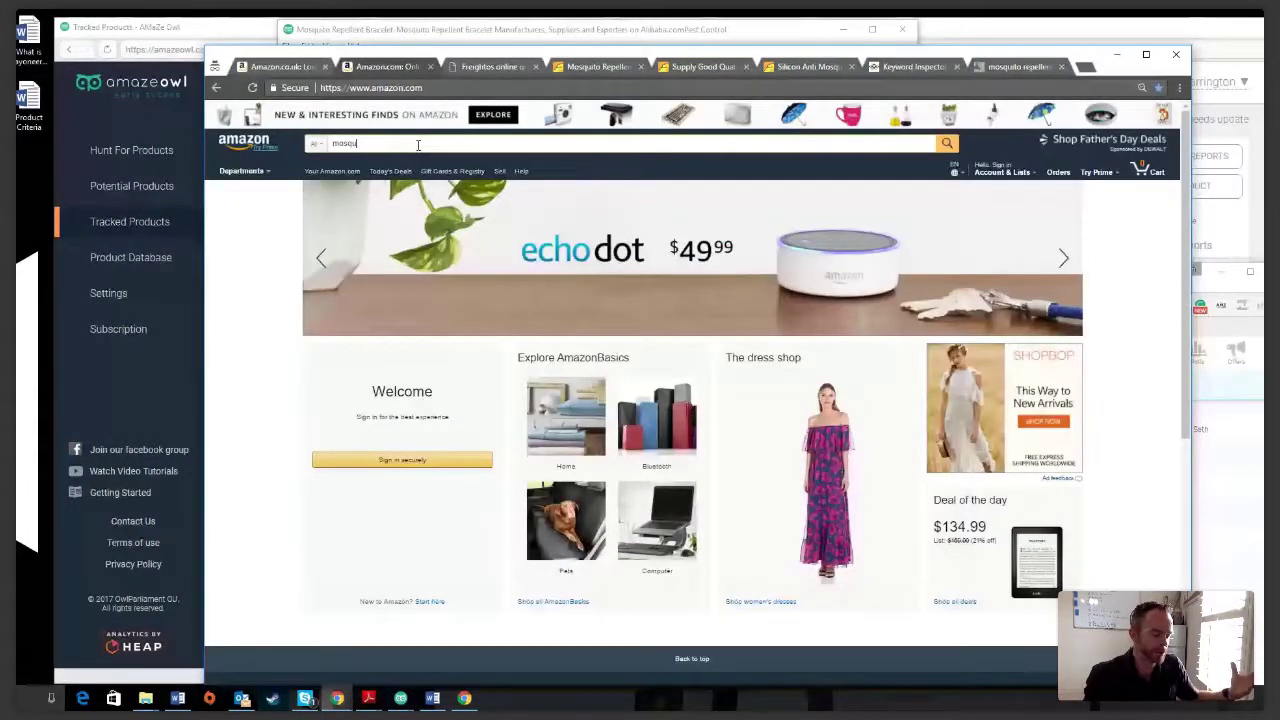
text(ito repellent brac)
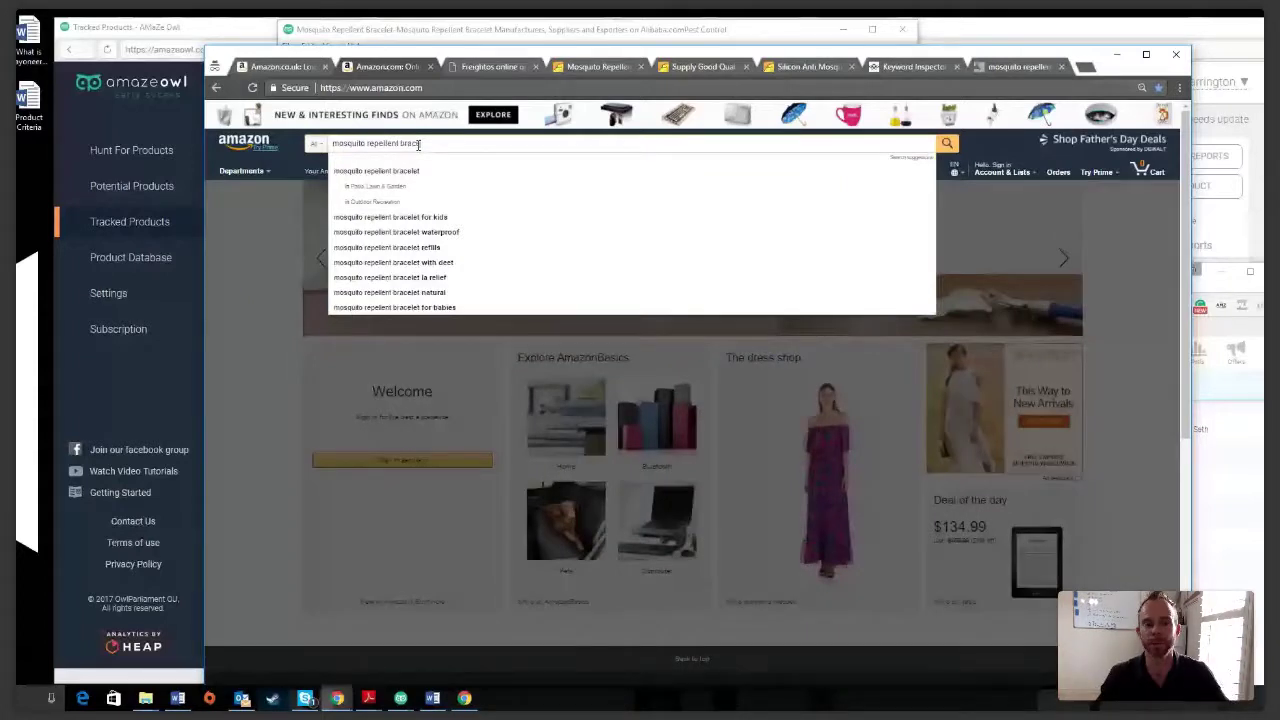
text(elet)
key(Return)
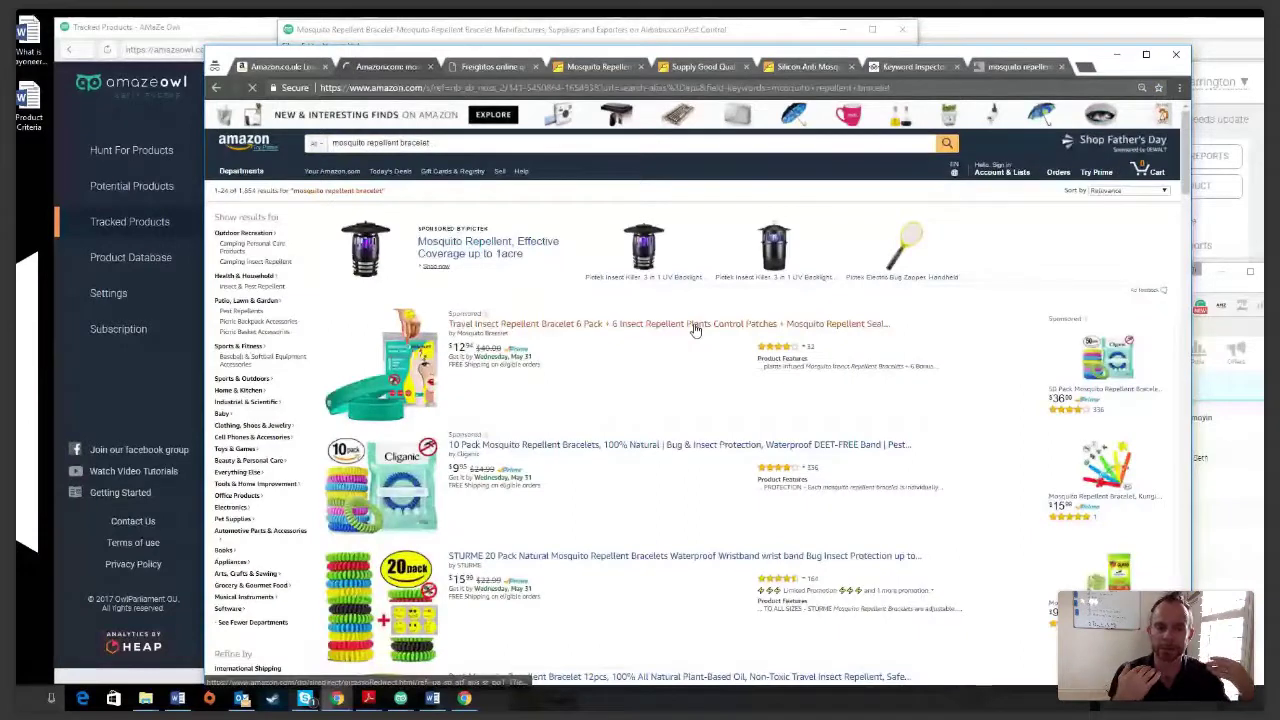
scroll(695, 330, down, 3)
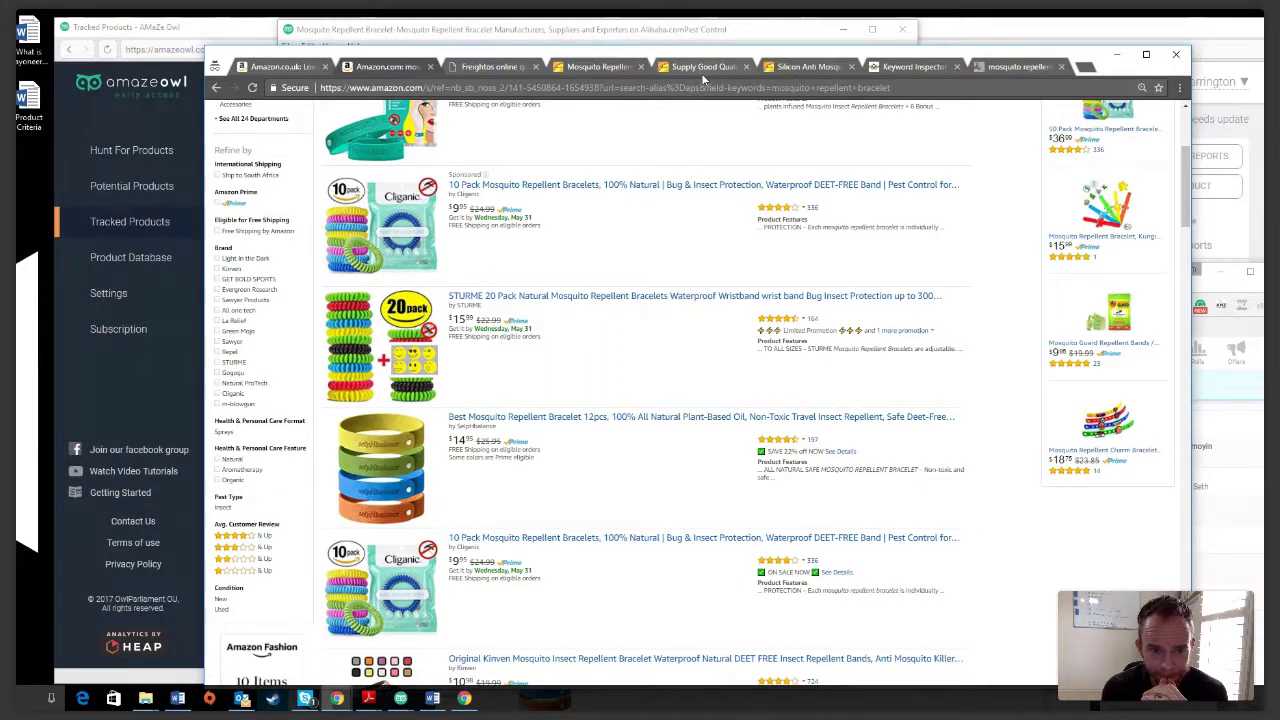
Step: Open Alibaba's Hot Sale EVA Natural Essential Oil bracelet listing to check its unit price, then return to browsing the supplier results
click(597, 66)
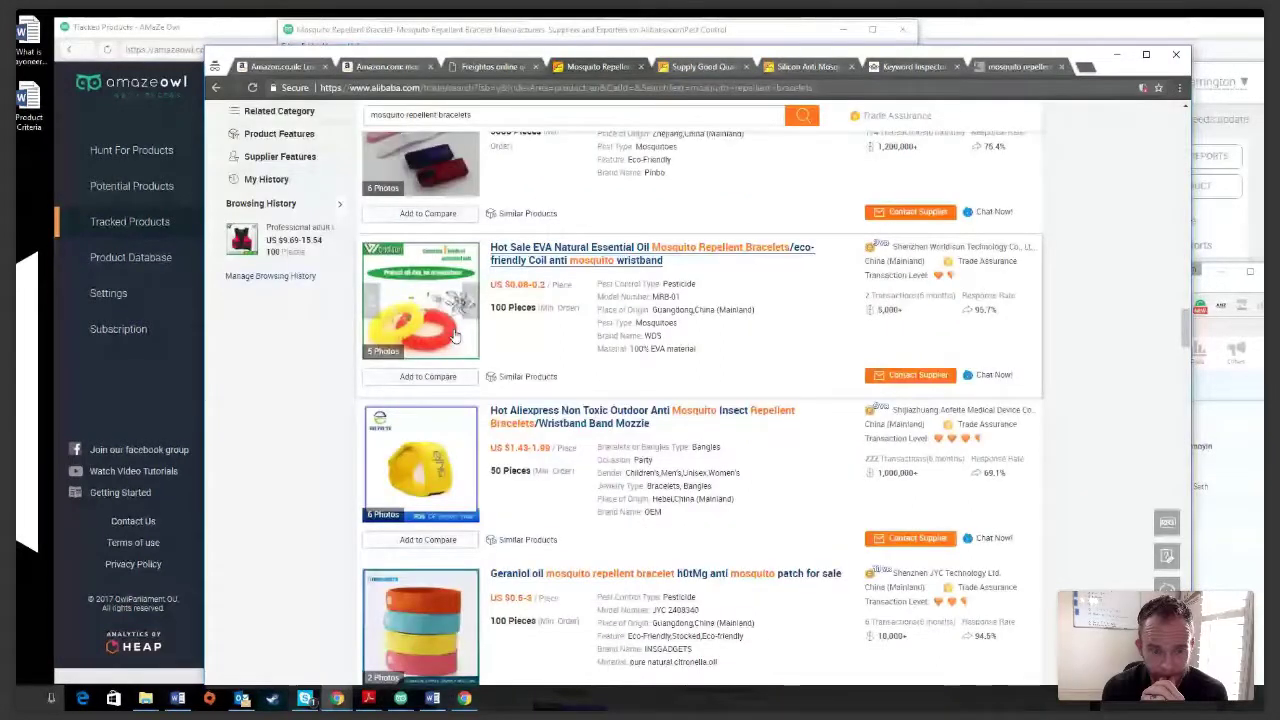
click(455, 335)
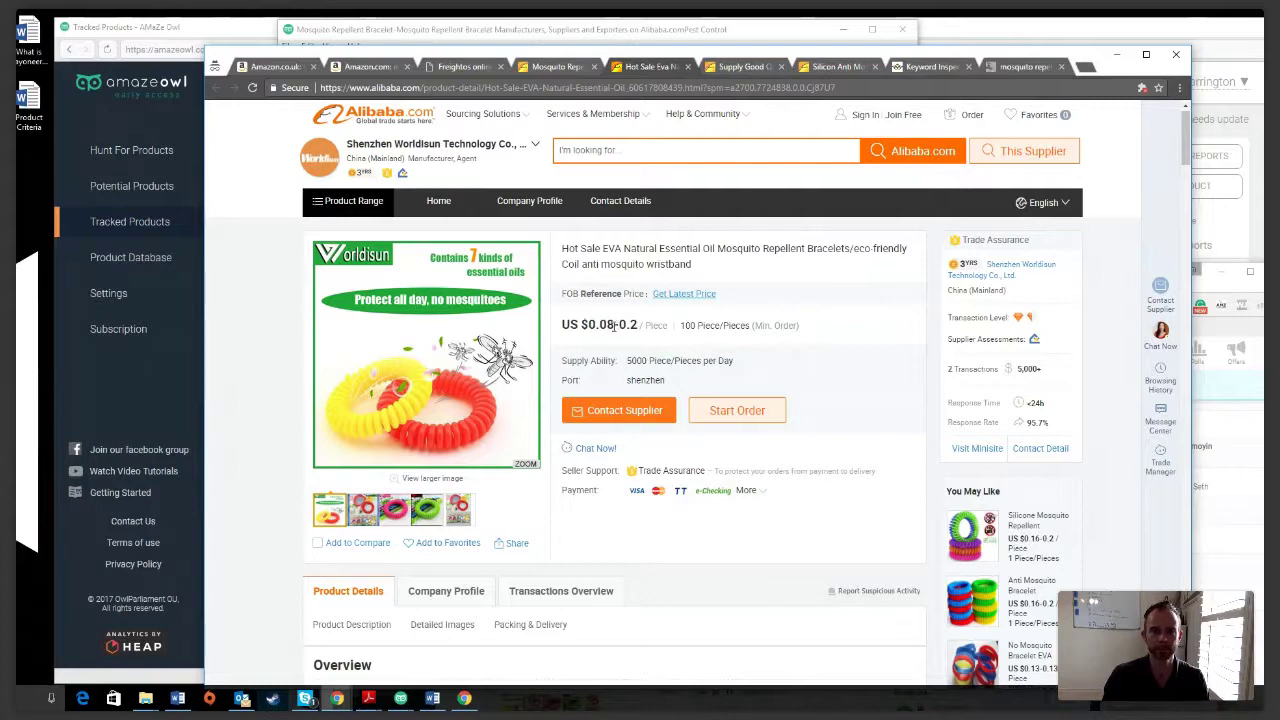
click(556, 67)
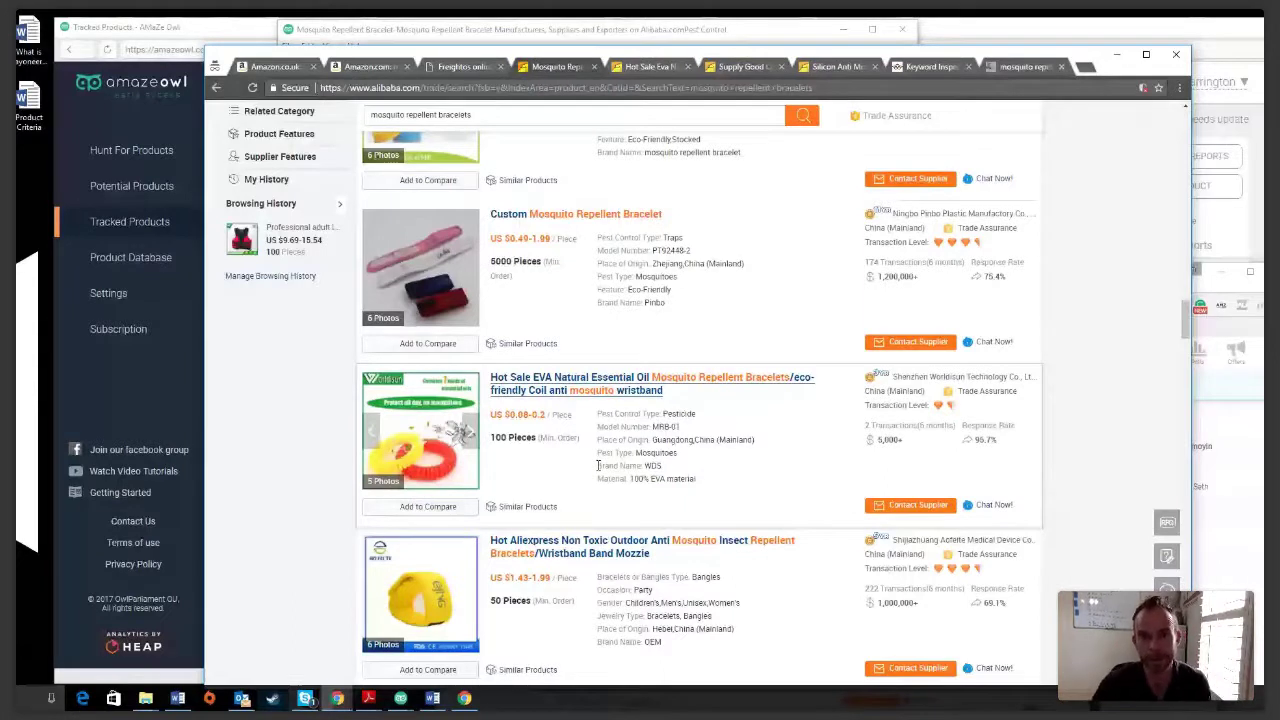
scroll(598, 465, down, 5)
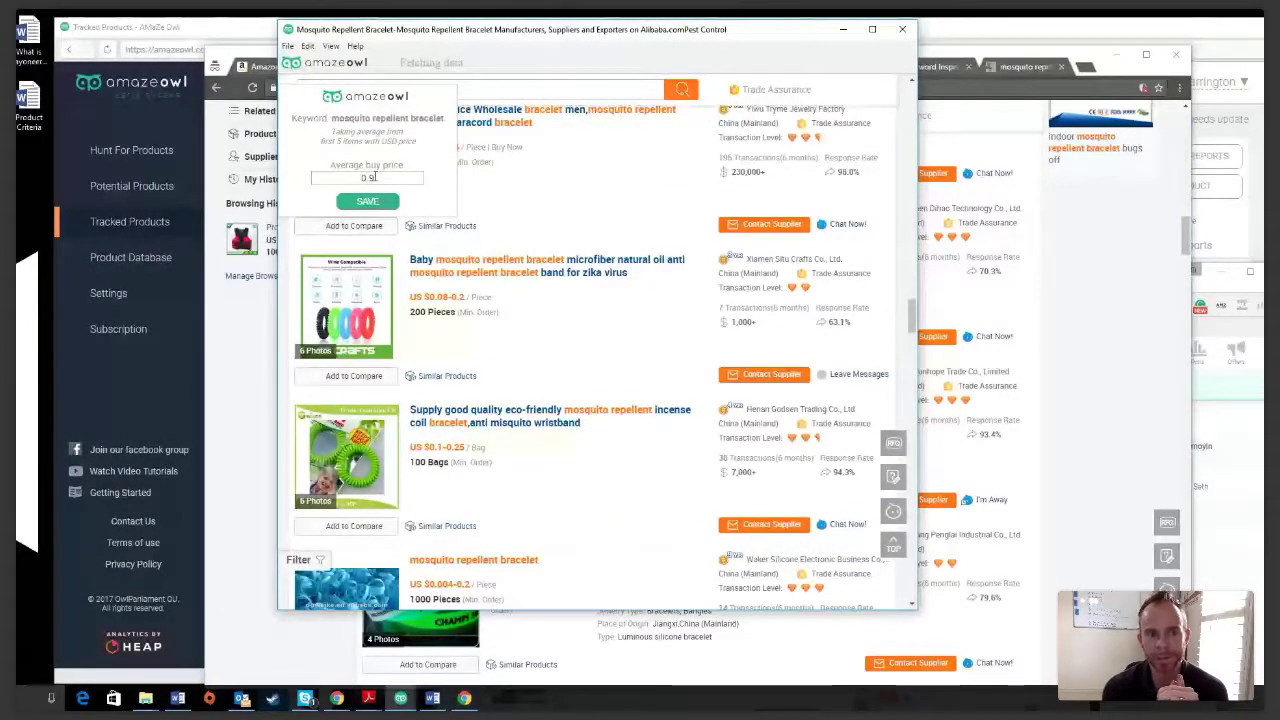
Step: Switch to the AmazeOwl price window, save an average buy price of 4 for the mosquito repellent bracelet, and minimize the window
key(BackSpace)
key(BackSpace)
key(BackSpace)
text(4)
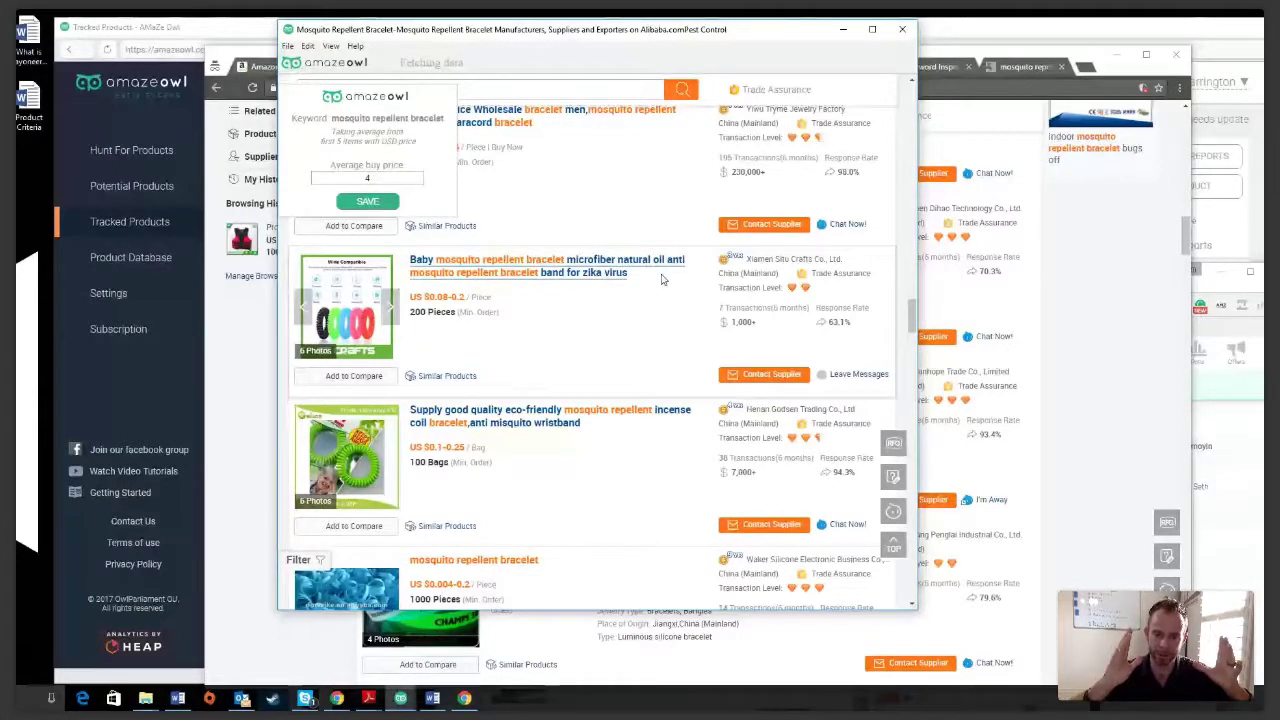
key(Return)
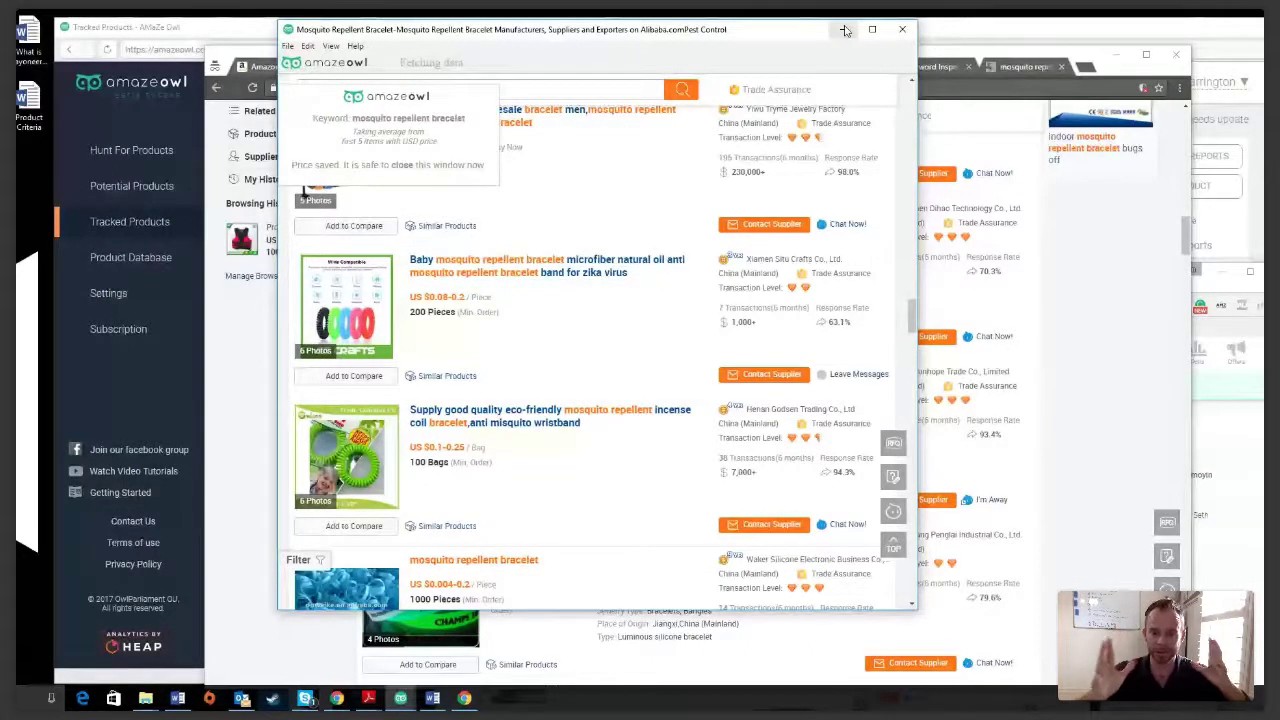
click(845, 30)
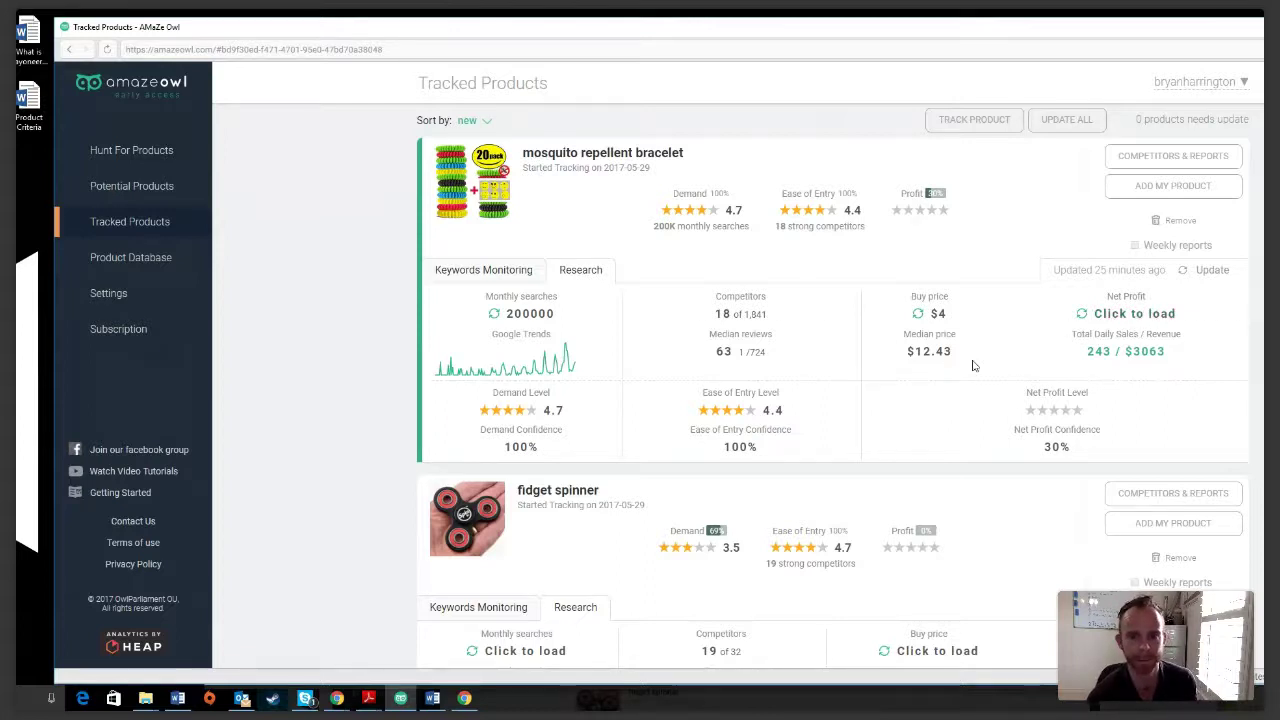
Step: Load the bracelet's net profit using the STURME 20 Pack product in Amazon's revenue calculator, move its window higher, and review the fees
click(1121, 317)
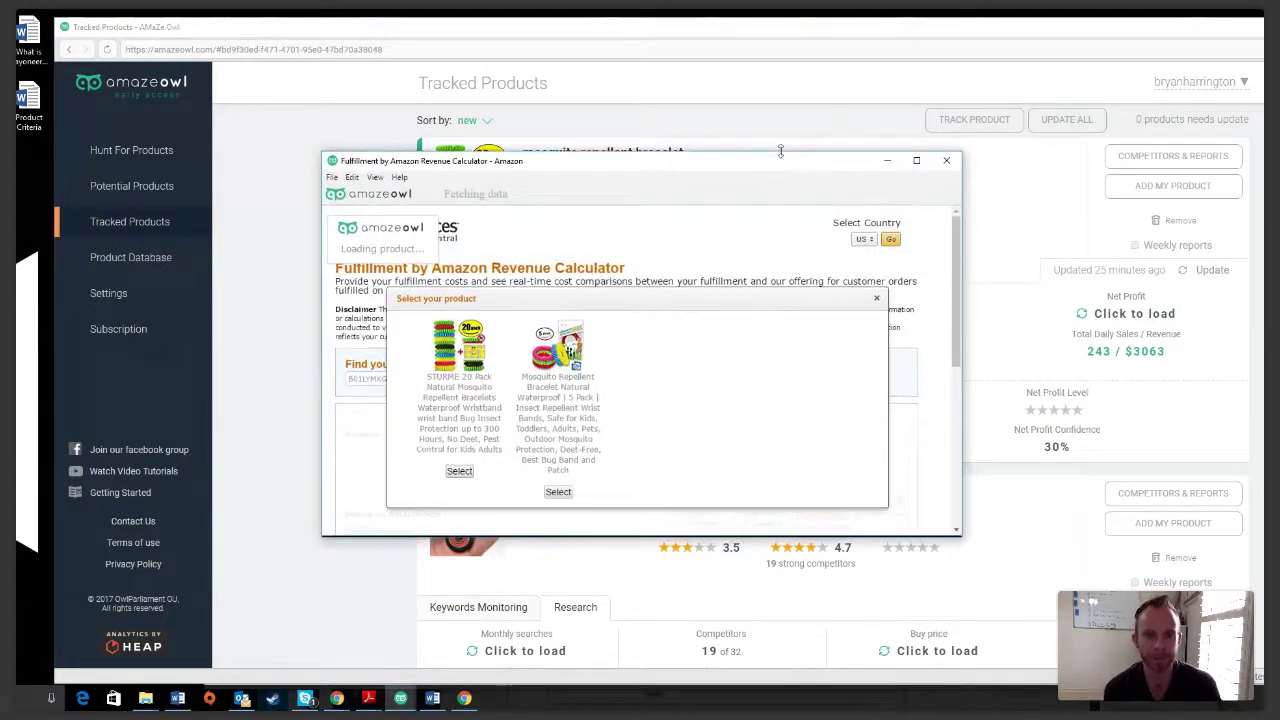
drag(781, 155, 781, 49)
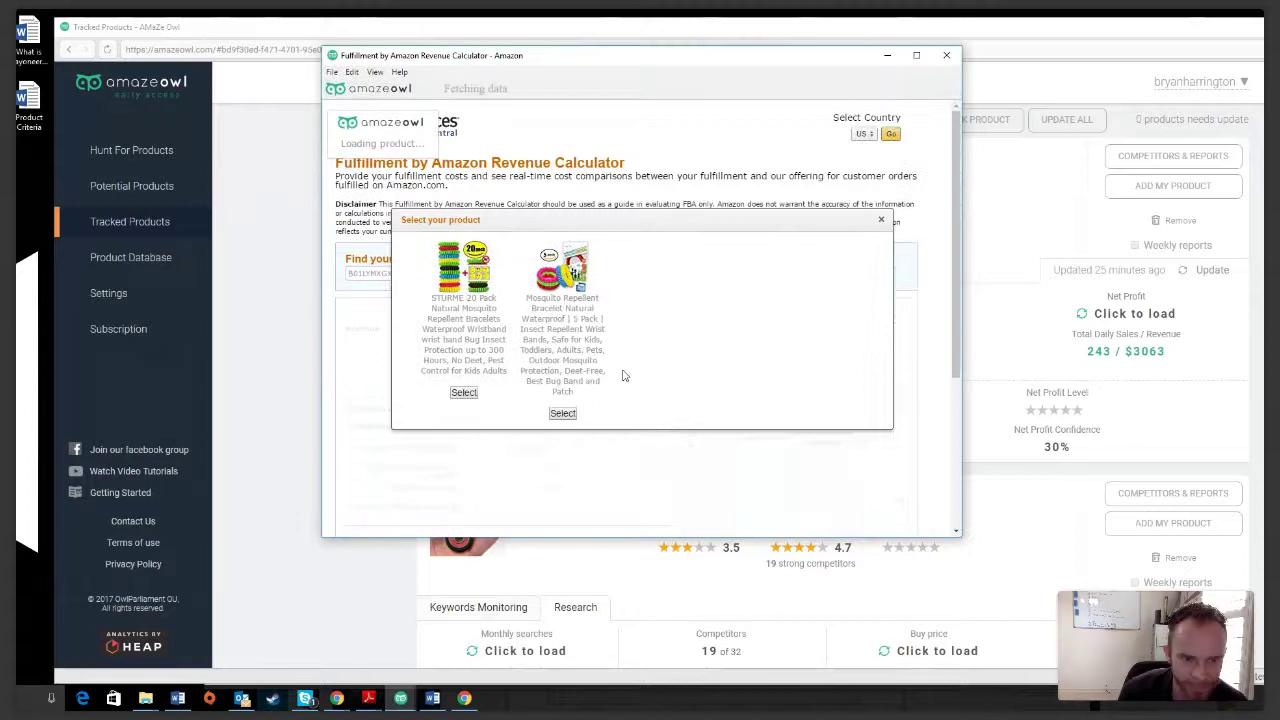
click(463, 393)
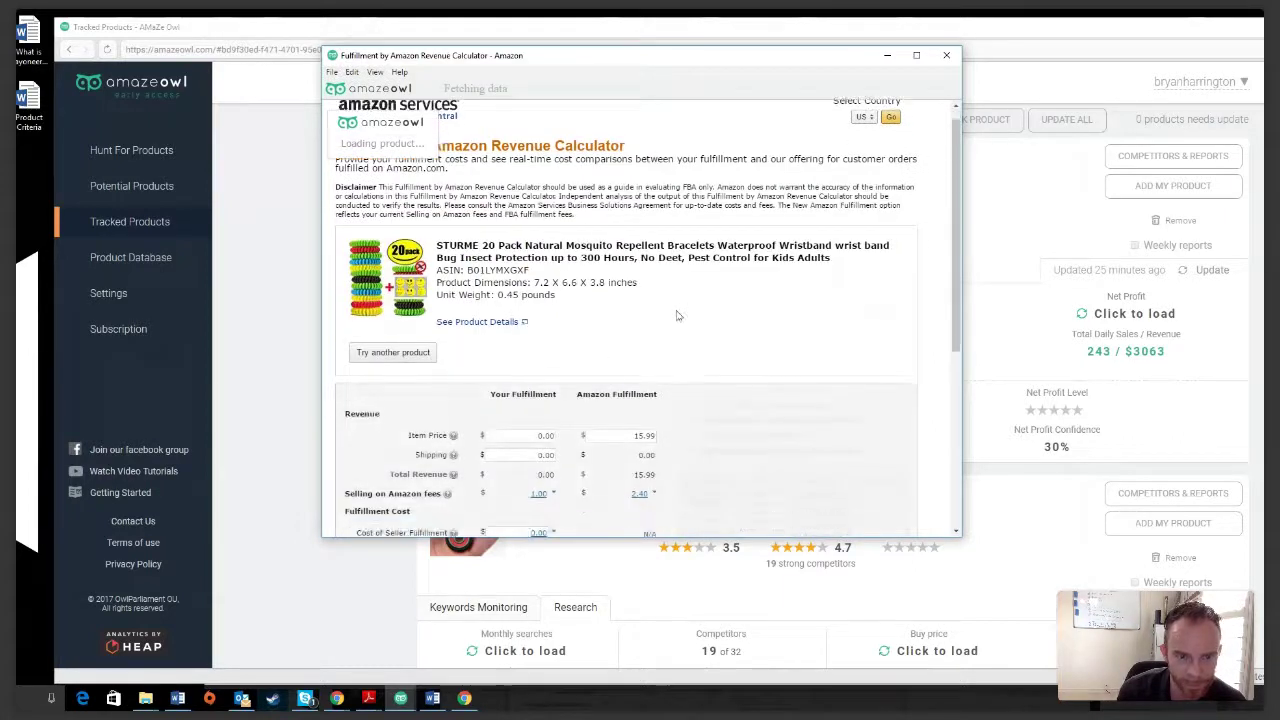
scroll(676, 316, down, 3)
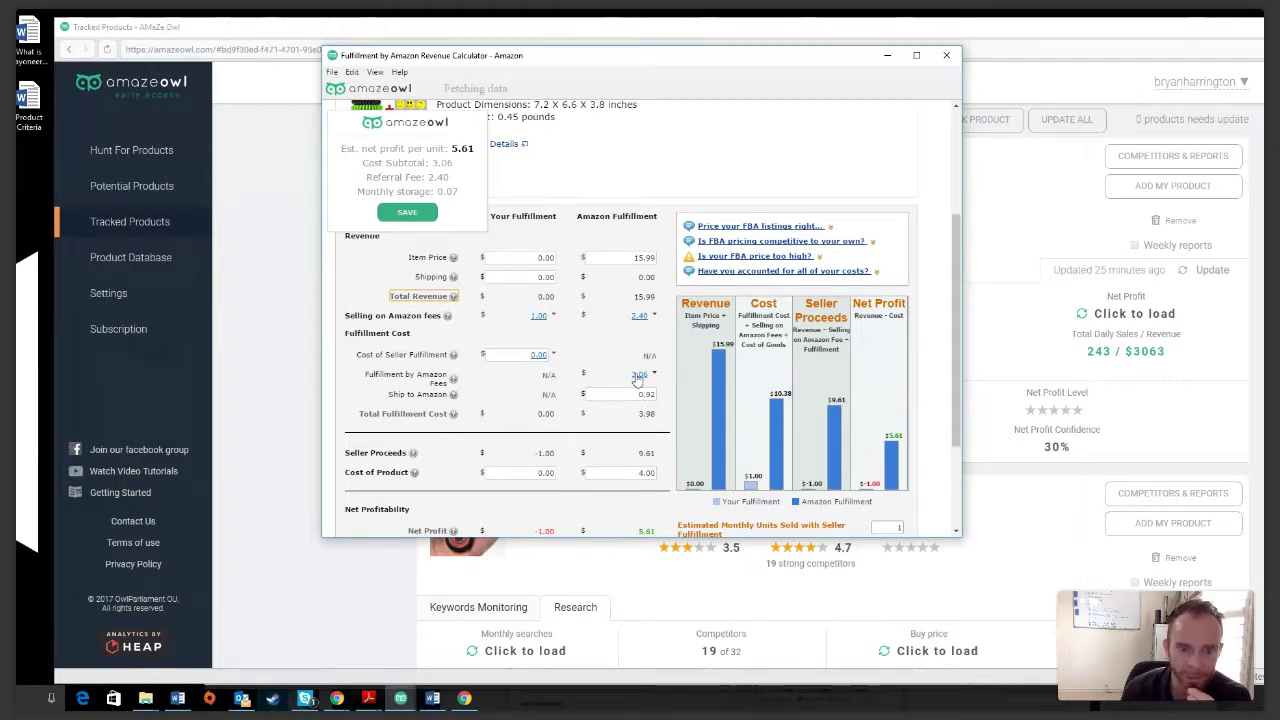
scroll(635, 380, down, 1)
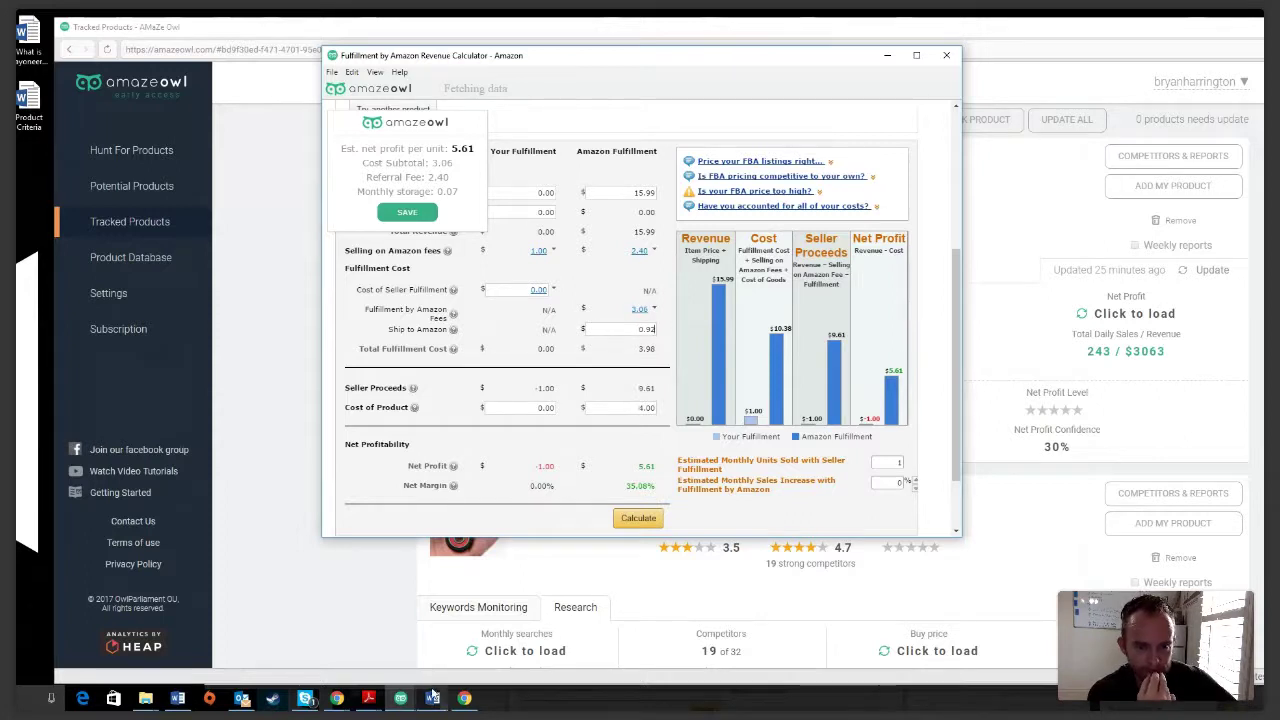
Step: Switch to the Chrome window showing Freightos and examine the quote form's calculation basis, unit type, pickup location type and country options
click(338, 698)
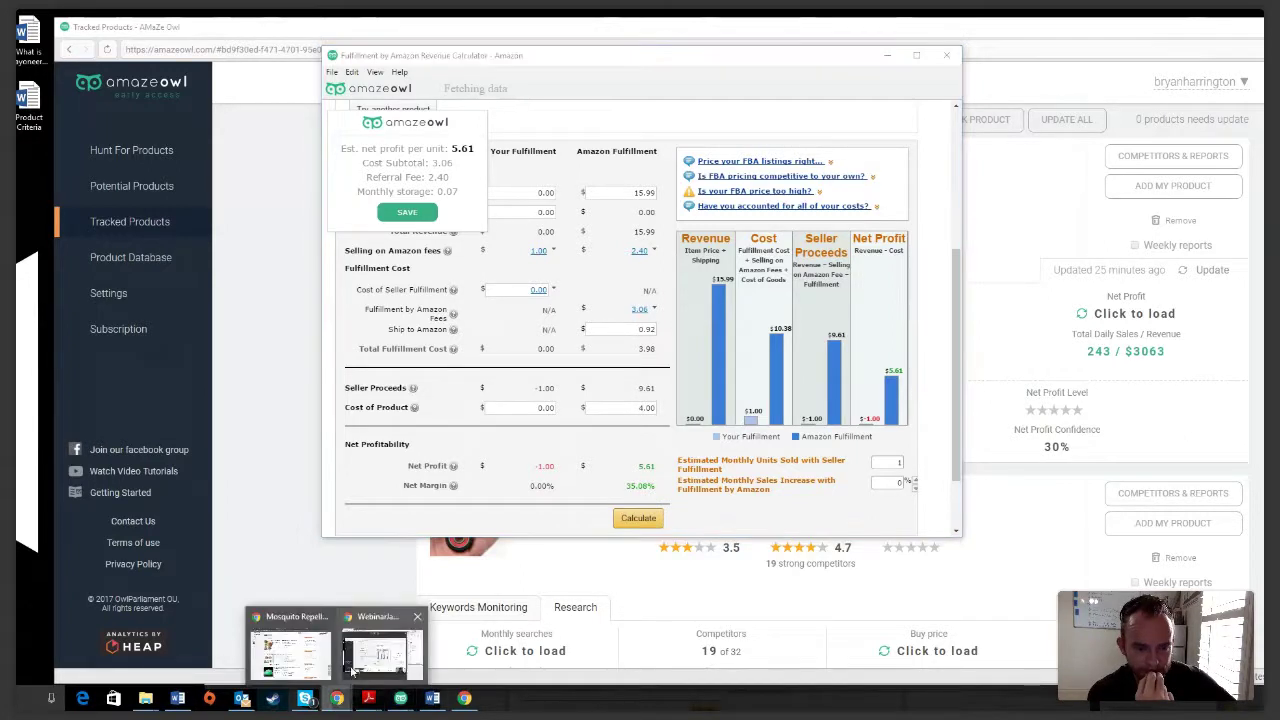
click(301, 656)
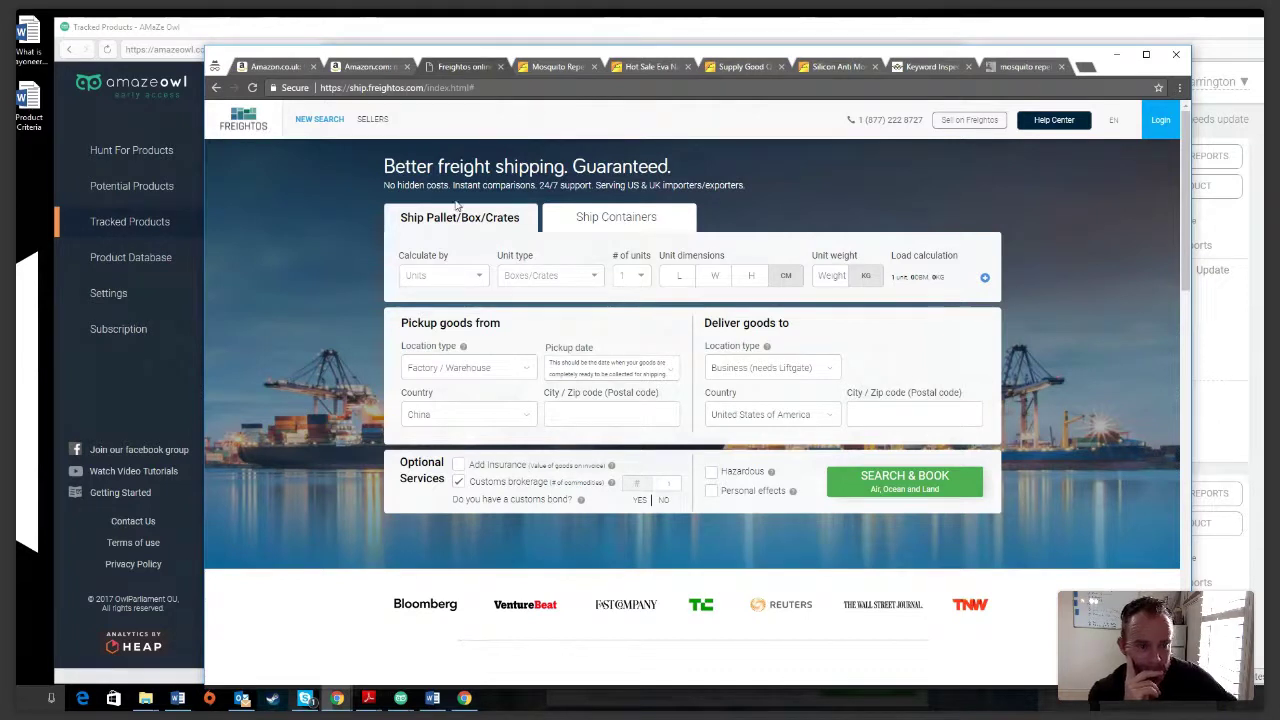
click(470, 276)
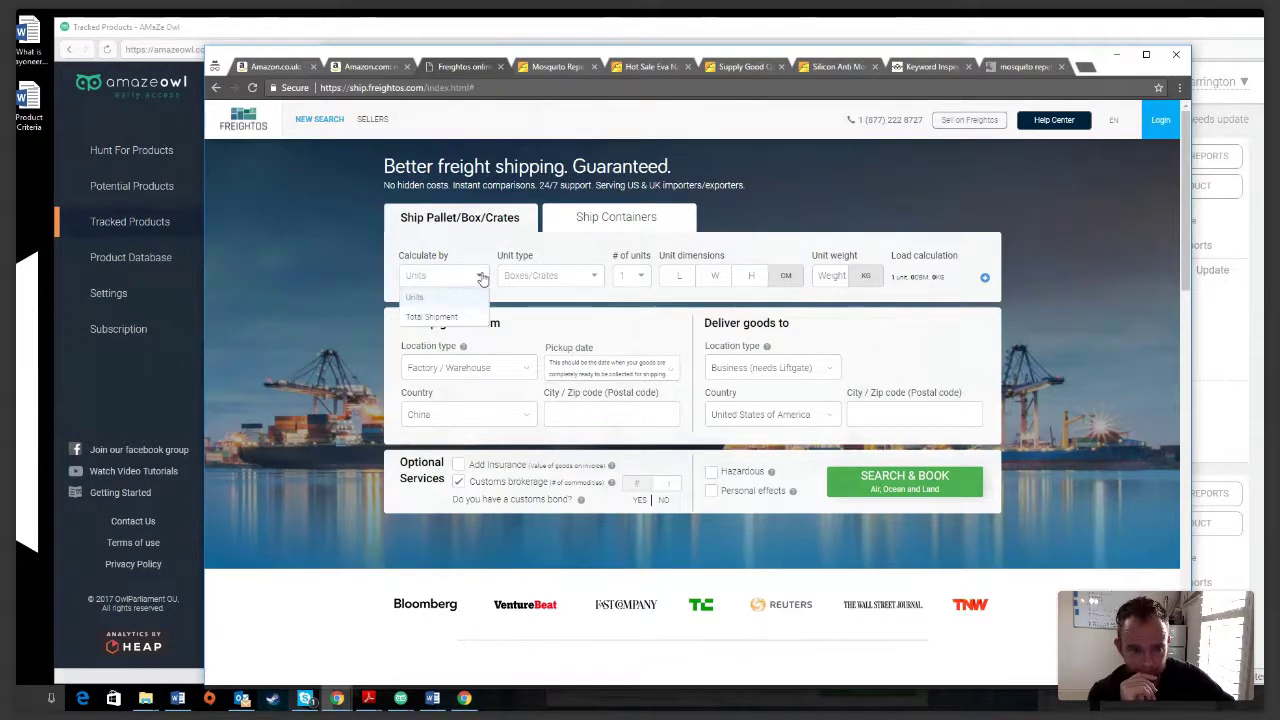
click(471, 255)
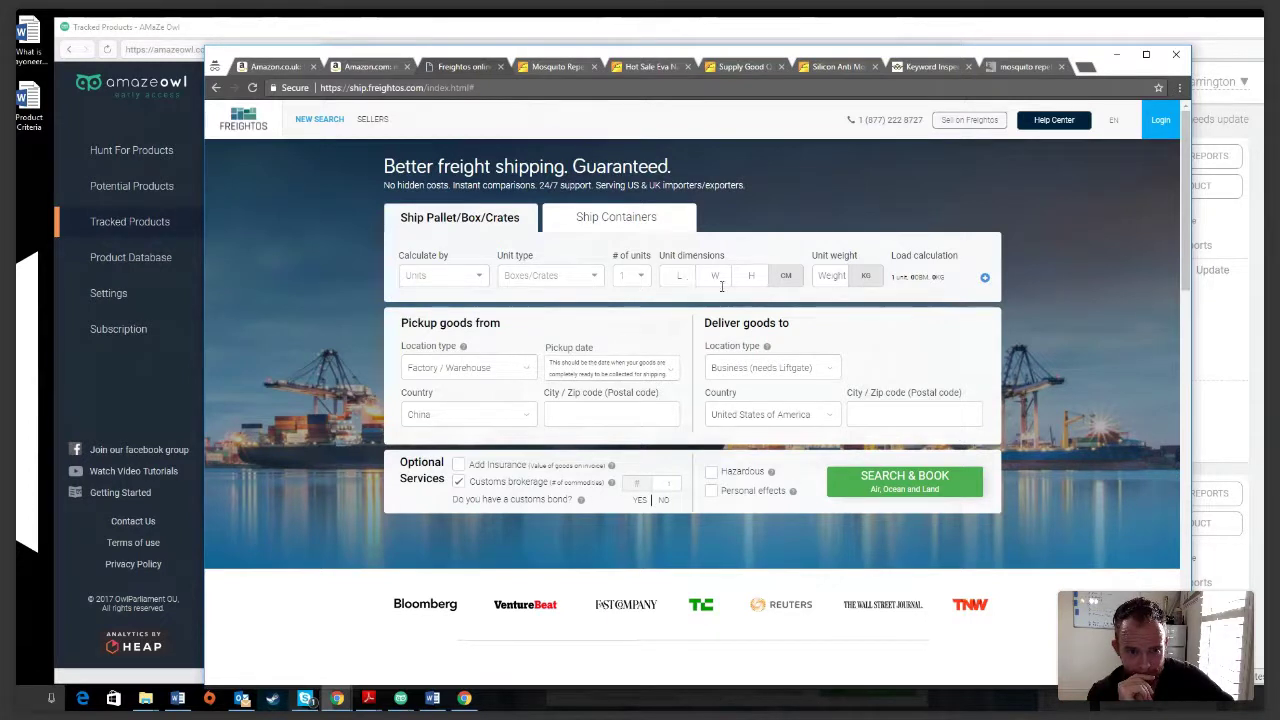
click(580, 282)
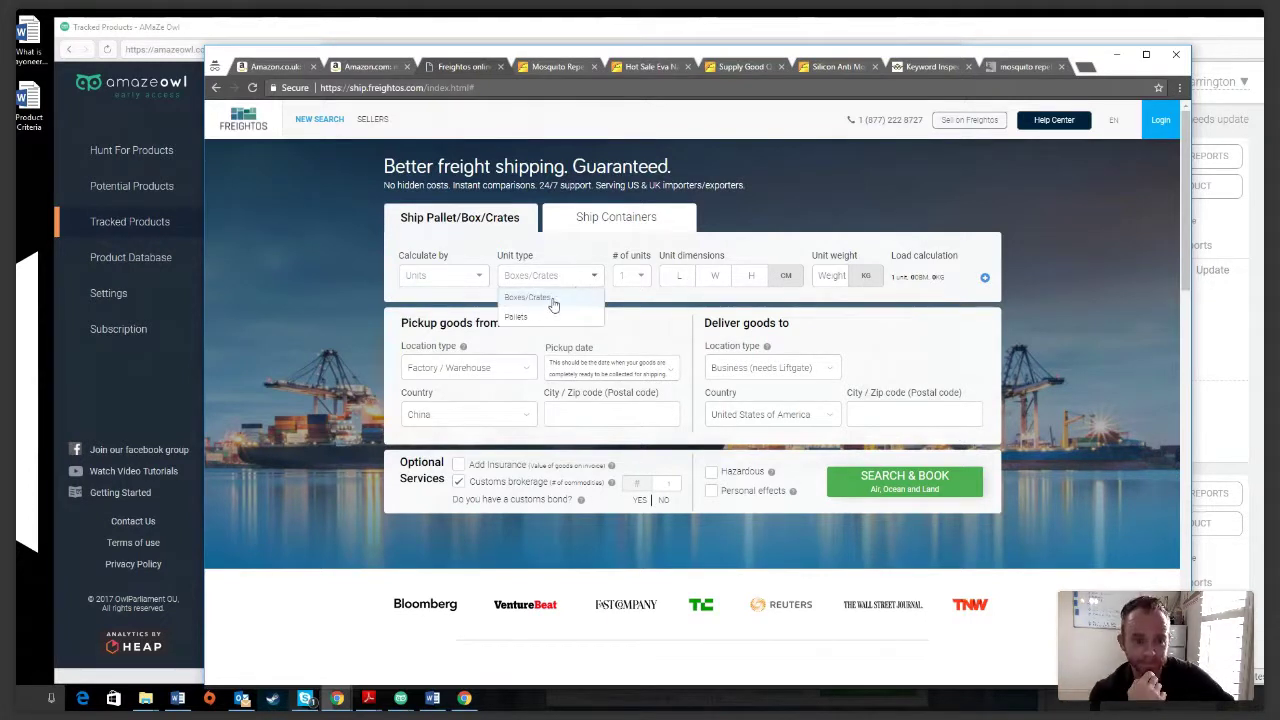
click(560, 302)
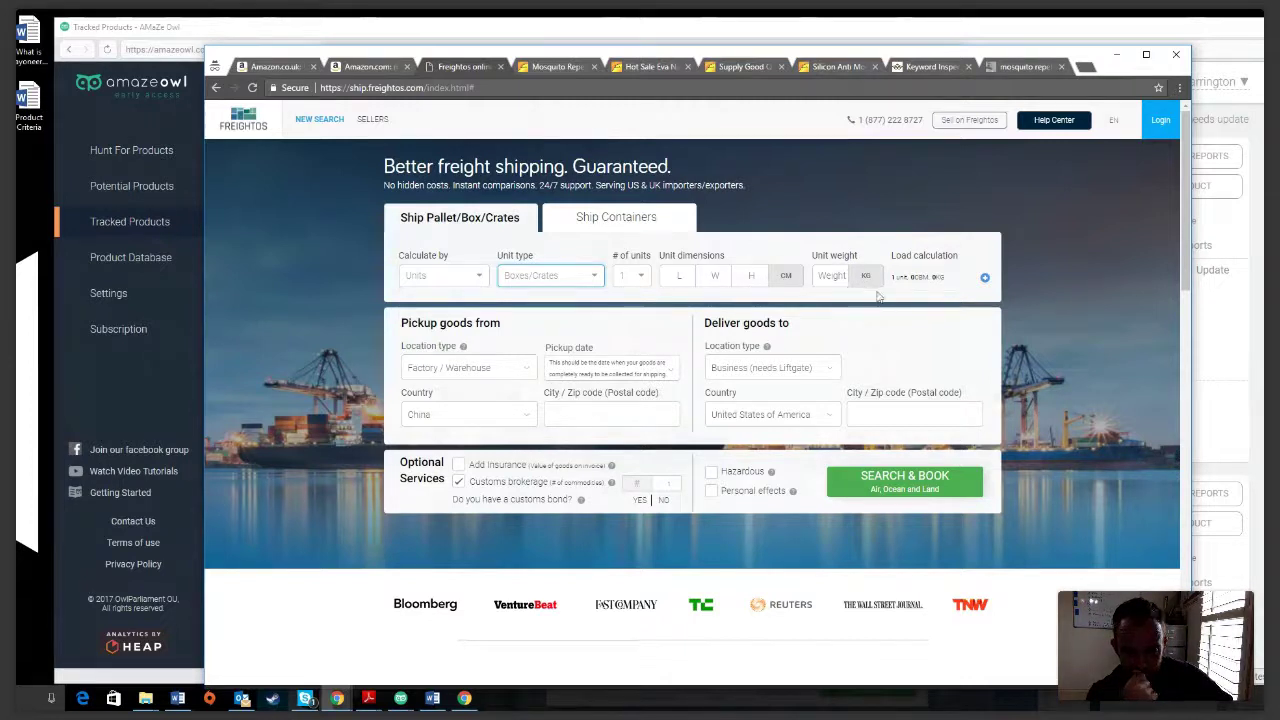
click(525, 370)
click(493, 425)
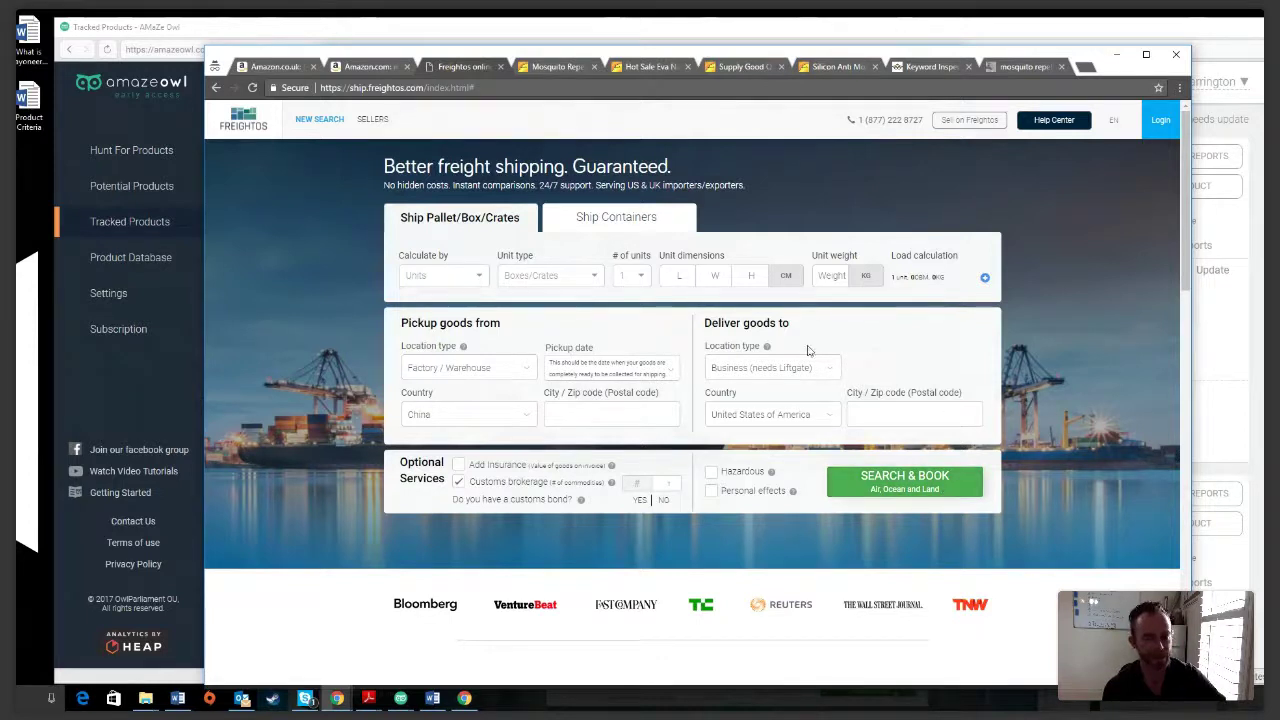
Step: Check the packaging and carton details in Alibaba's Supply good quality mosquito repellent bracelet listing, then return to the Freightos quote form
click(742, 67)
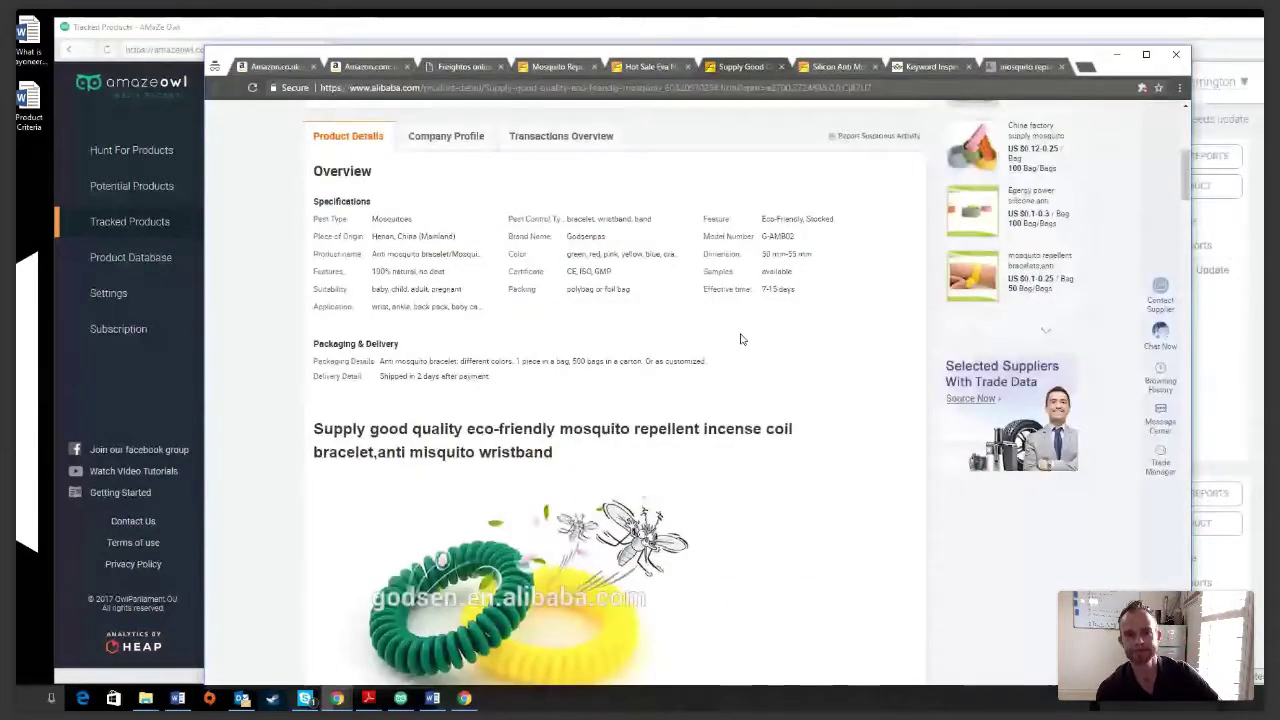
scroll(700, 340, down, 1)
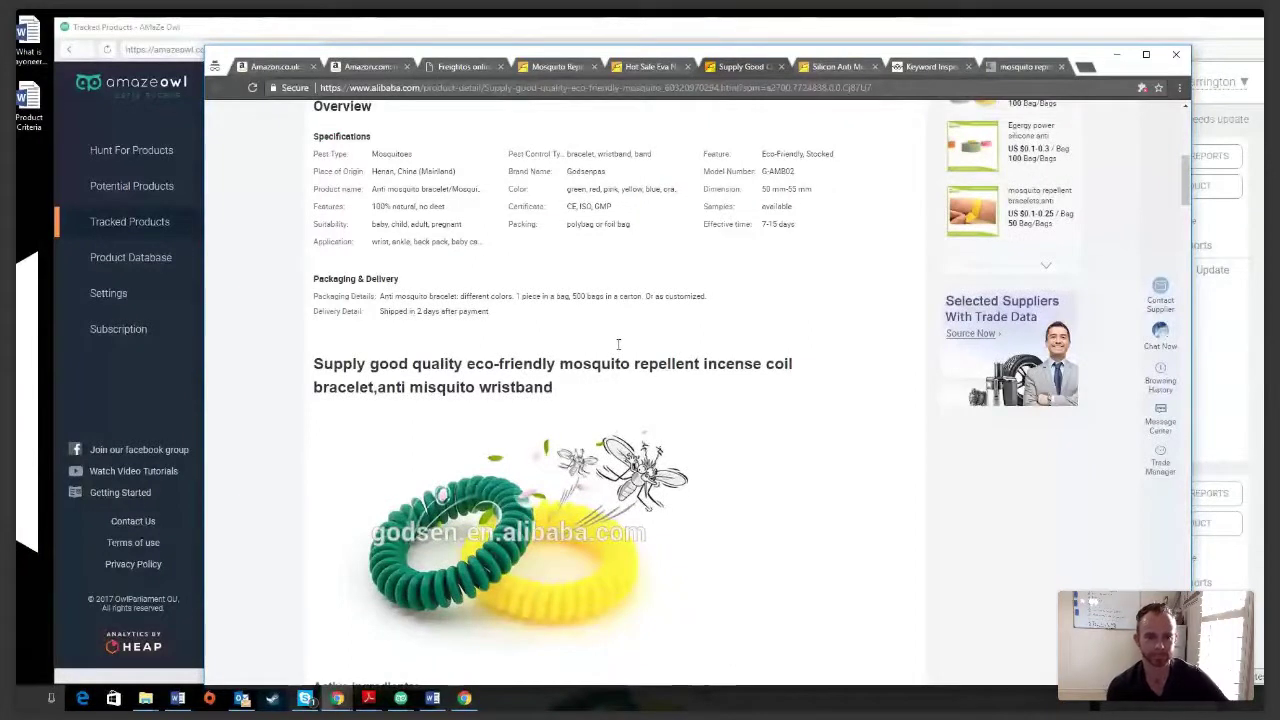
drag(642, 296, 558, 294)
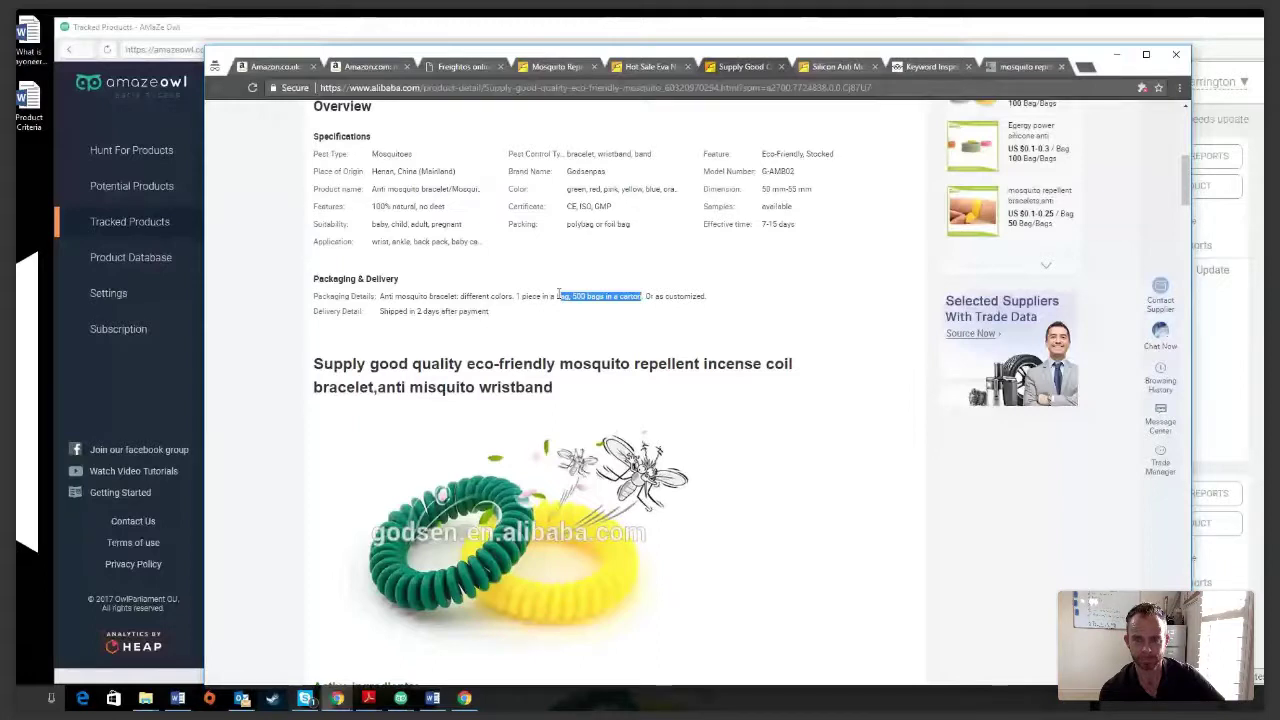
click(689, 321)
scroll(689, 321, down, 2)
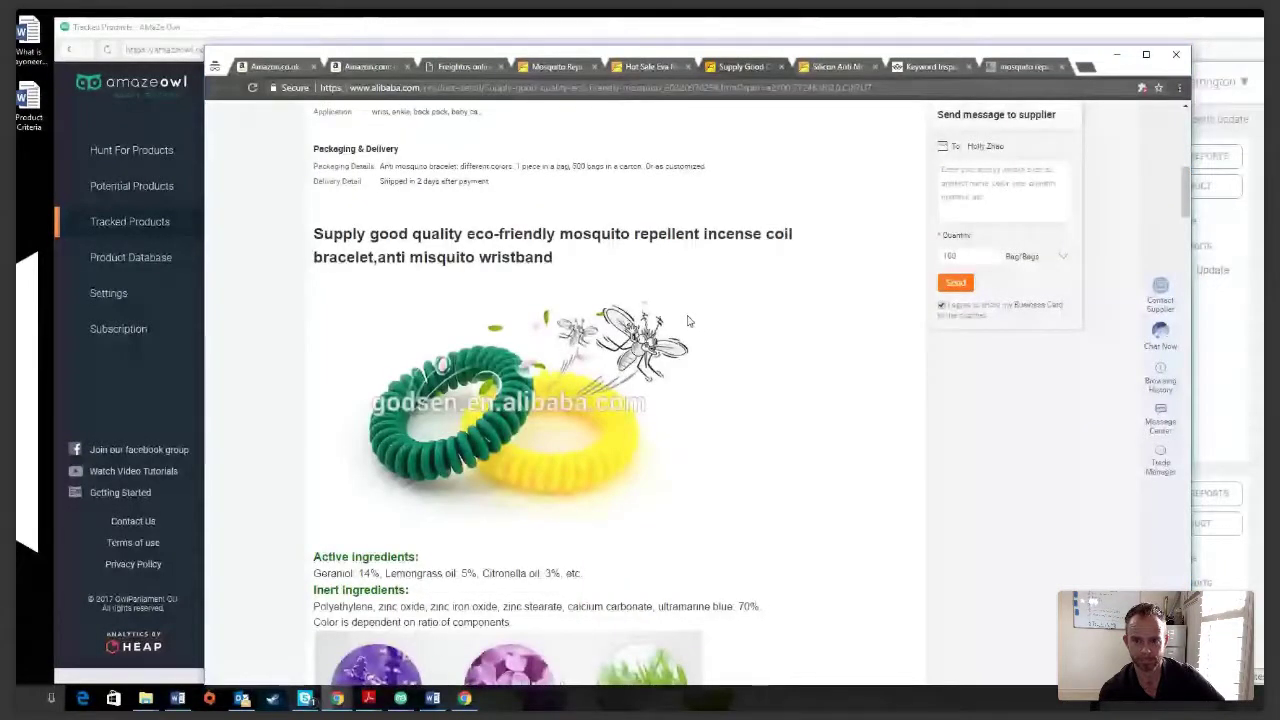
scroll(689, 321, up, 2)
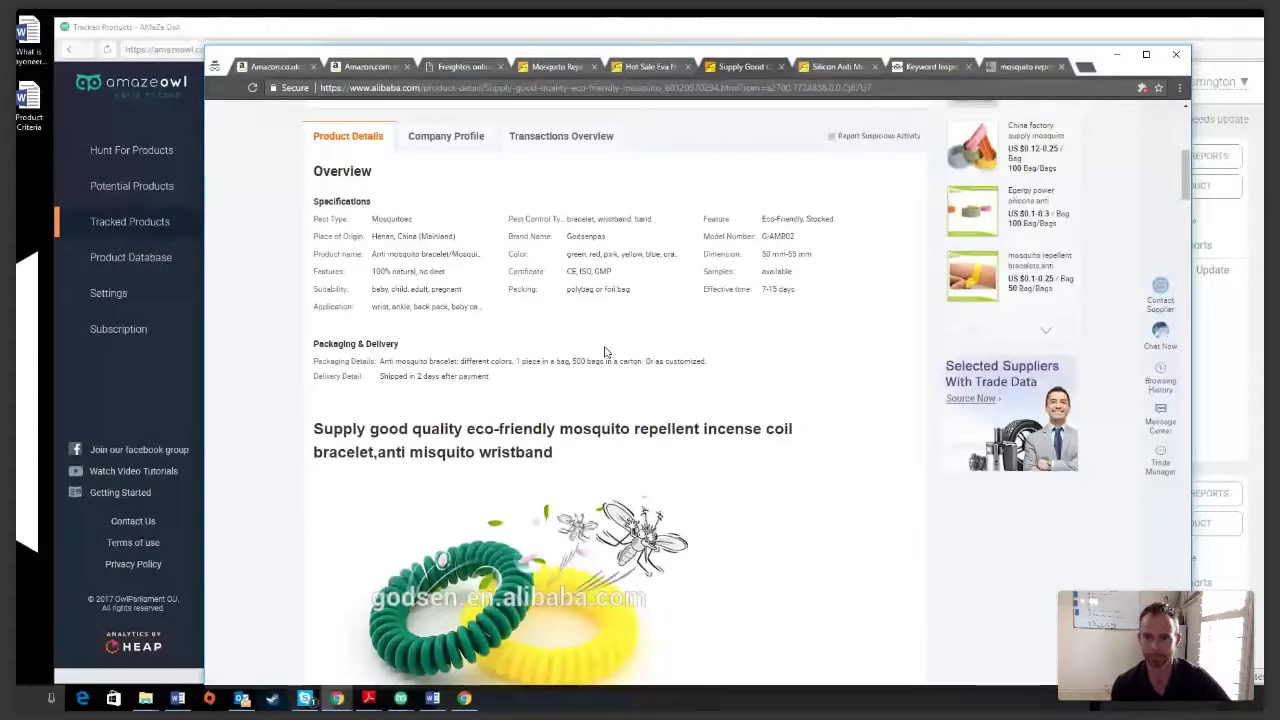
click(465, 67)
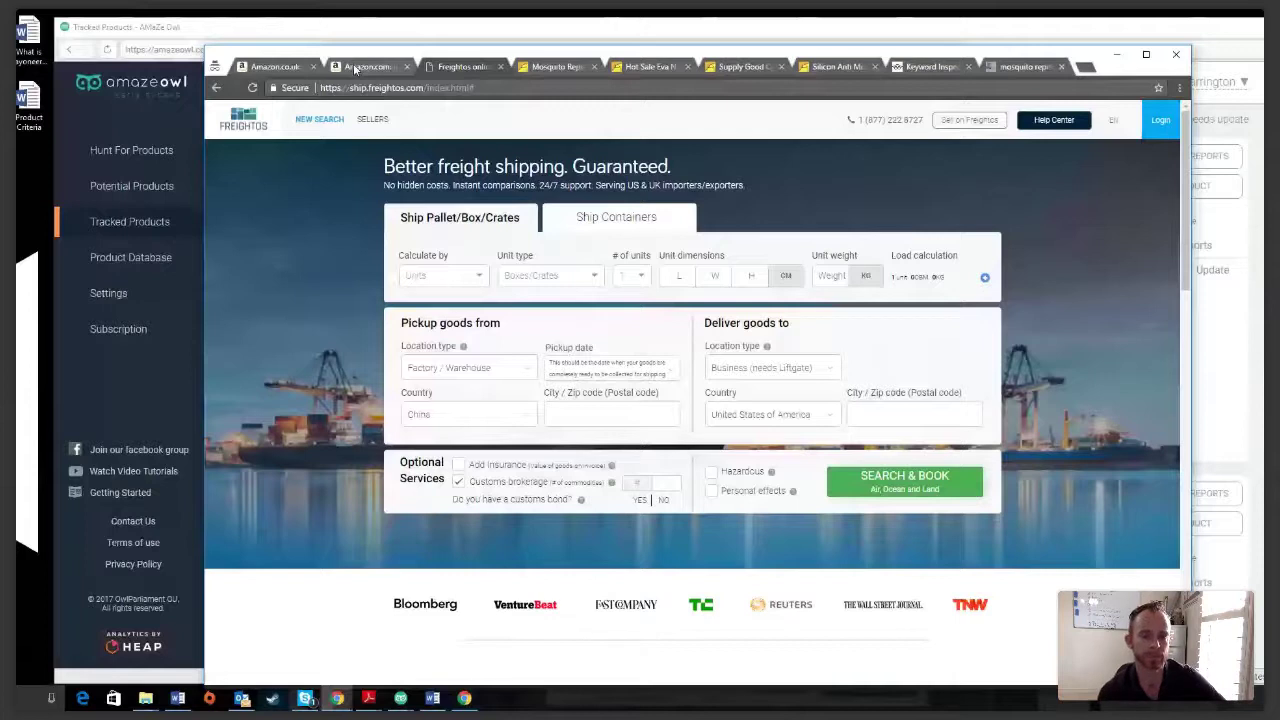
Step: Switch to AmazeOwl's tracked products and expand the research details of the mosquito repellent bracelet
click(393, 697)
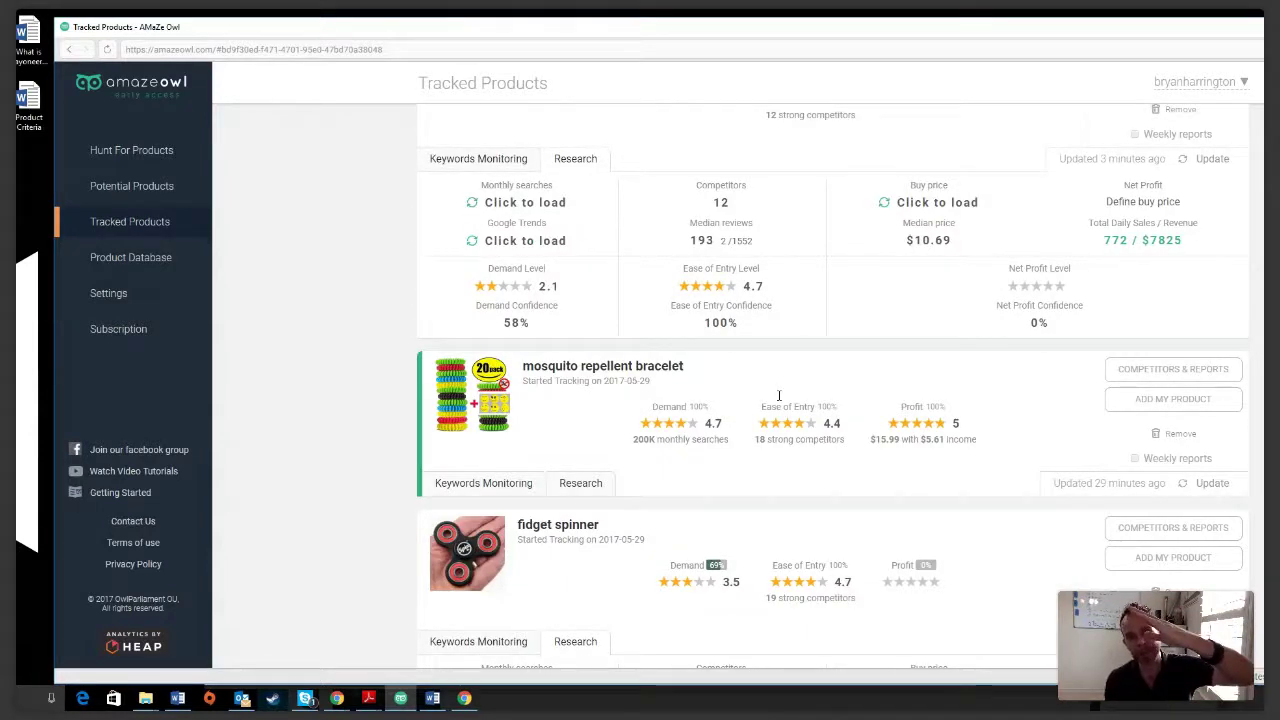
scroll(971, 397, down, 1)
scroll(995, 420, up, 2)
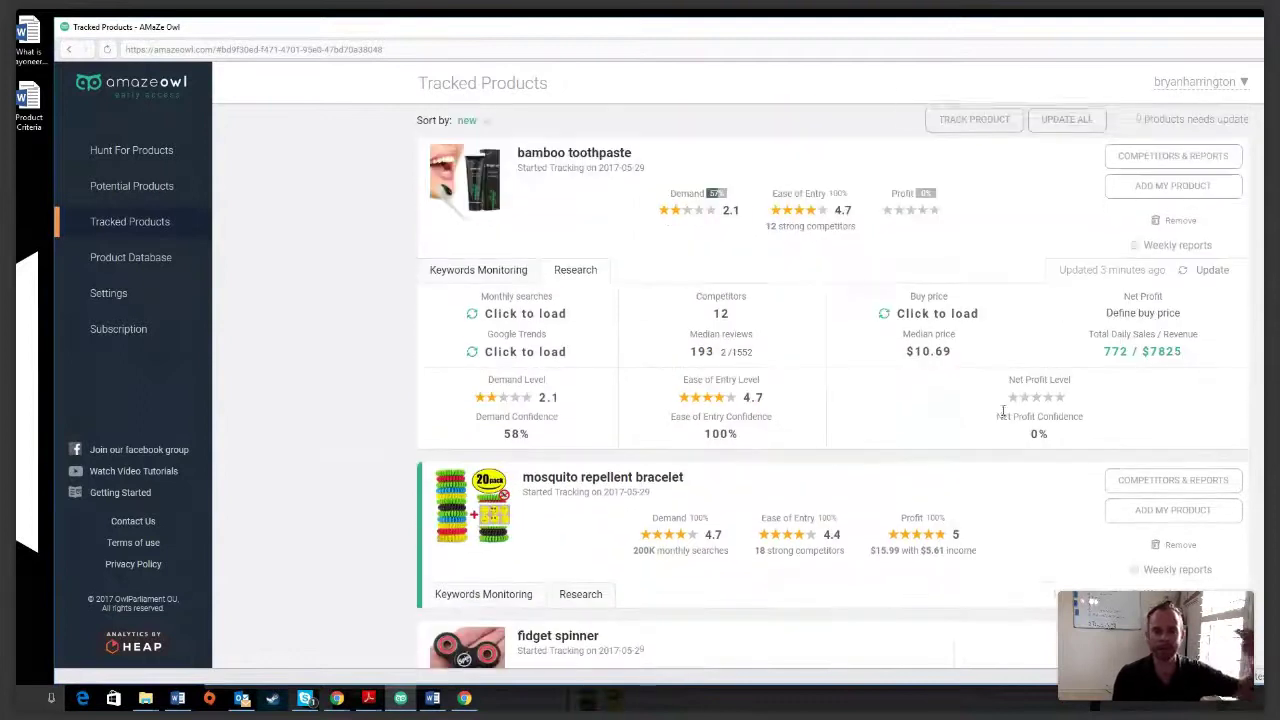
scroll(1003, 415, down, 3)
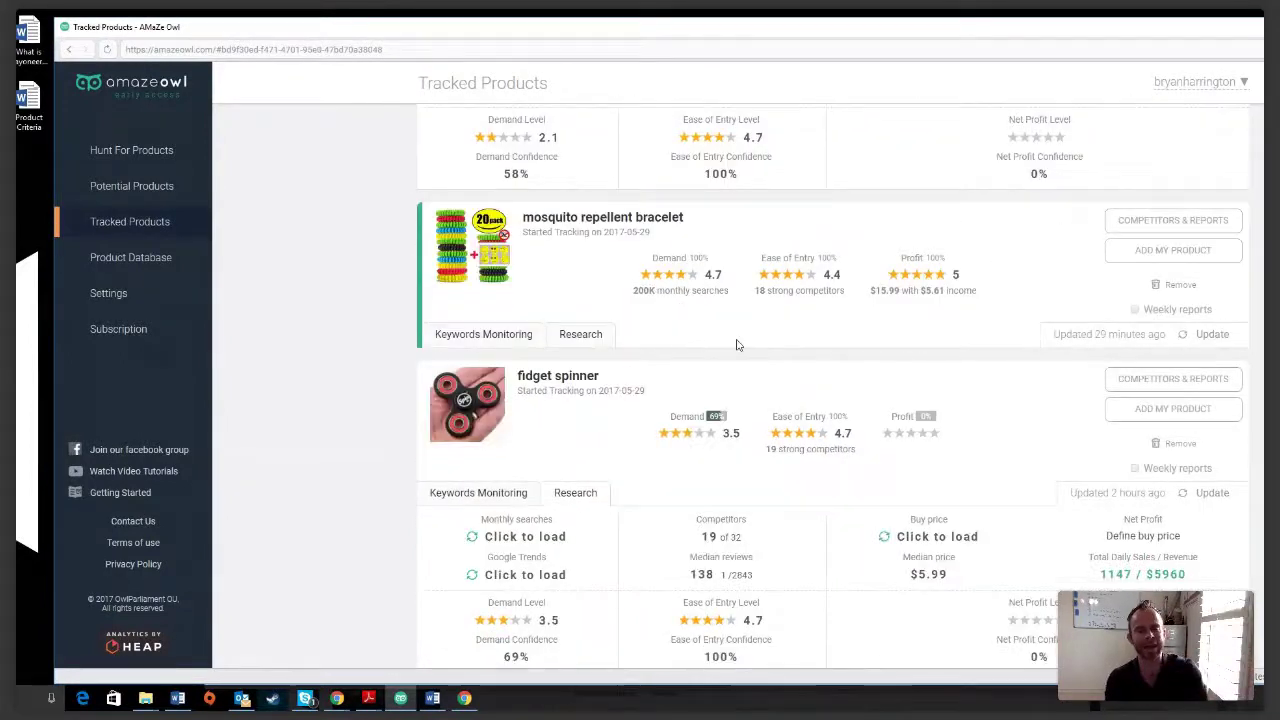
click(579, 336)
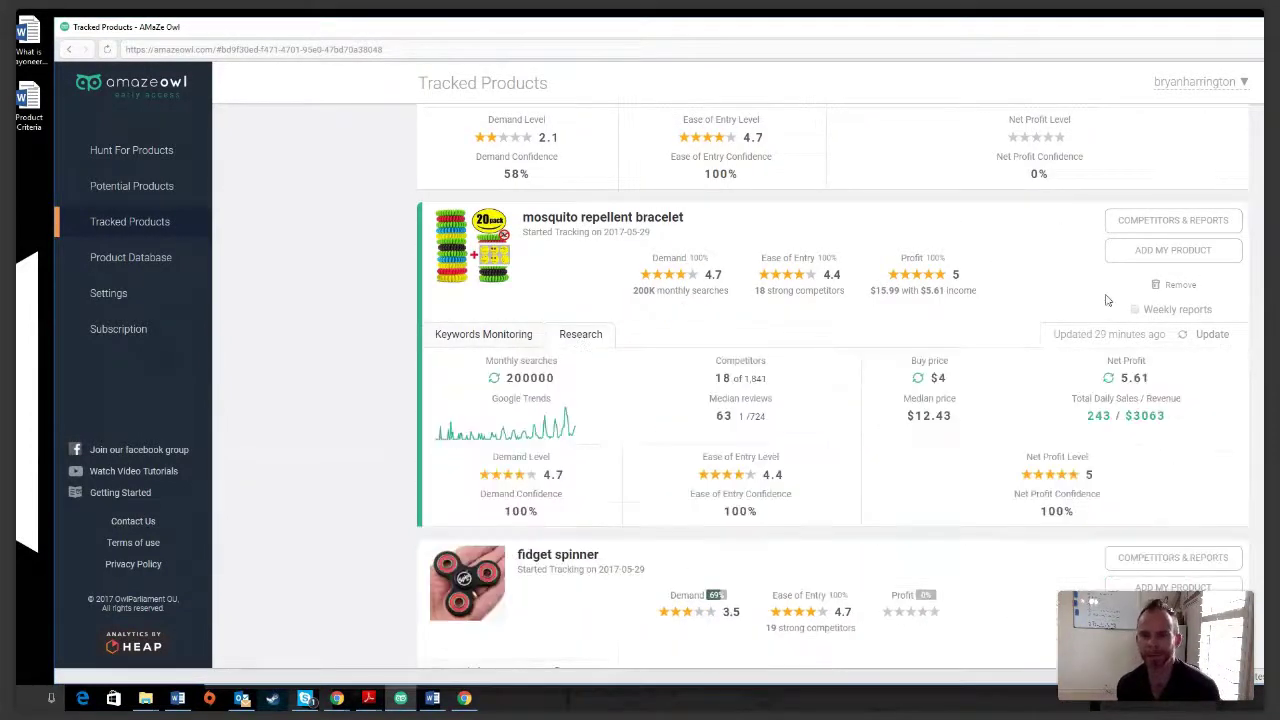